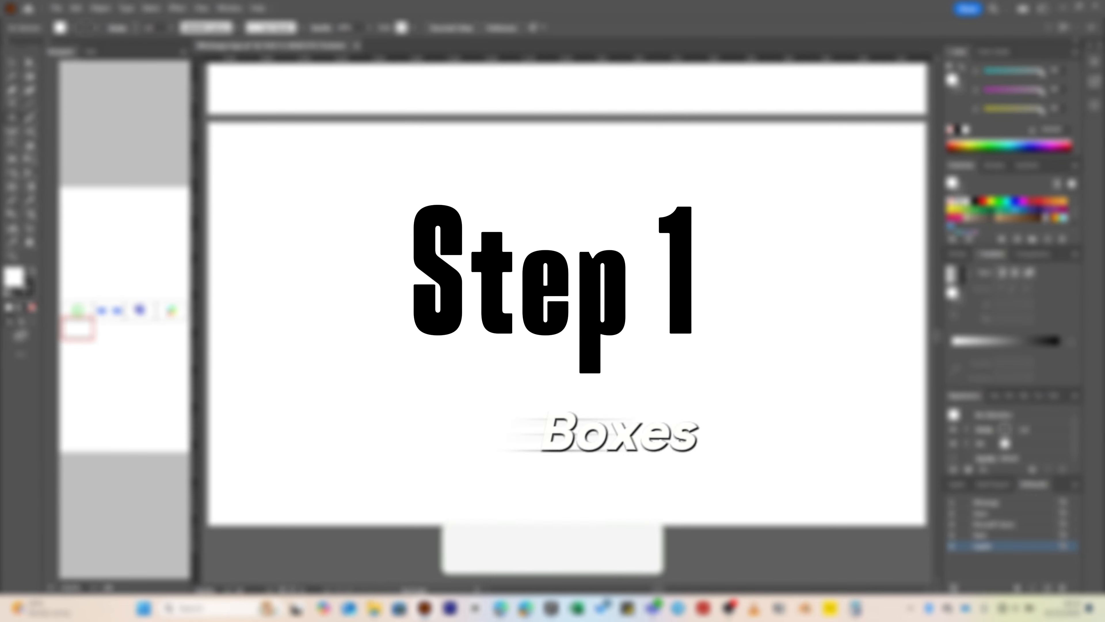
# - Draw a 600 × 600 px square centred on the Copilot artboard and link its width and height proportions
pyautogui.moveTo(593, 300); pyautogui.dragTo(705, 412)
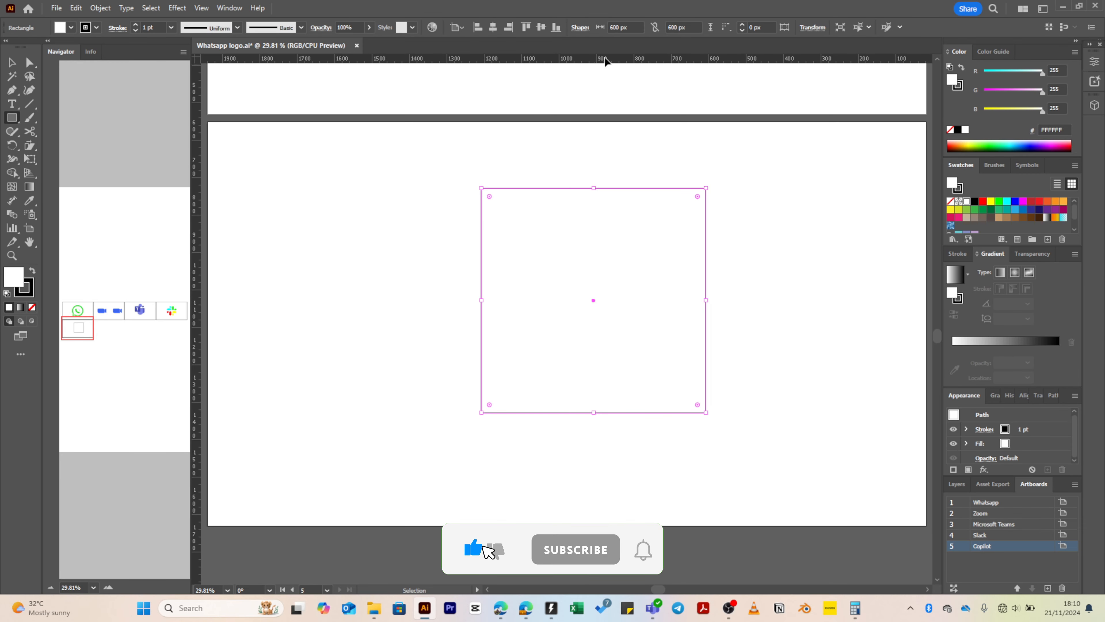
pyautogui.click(655, 27)
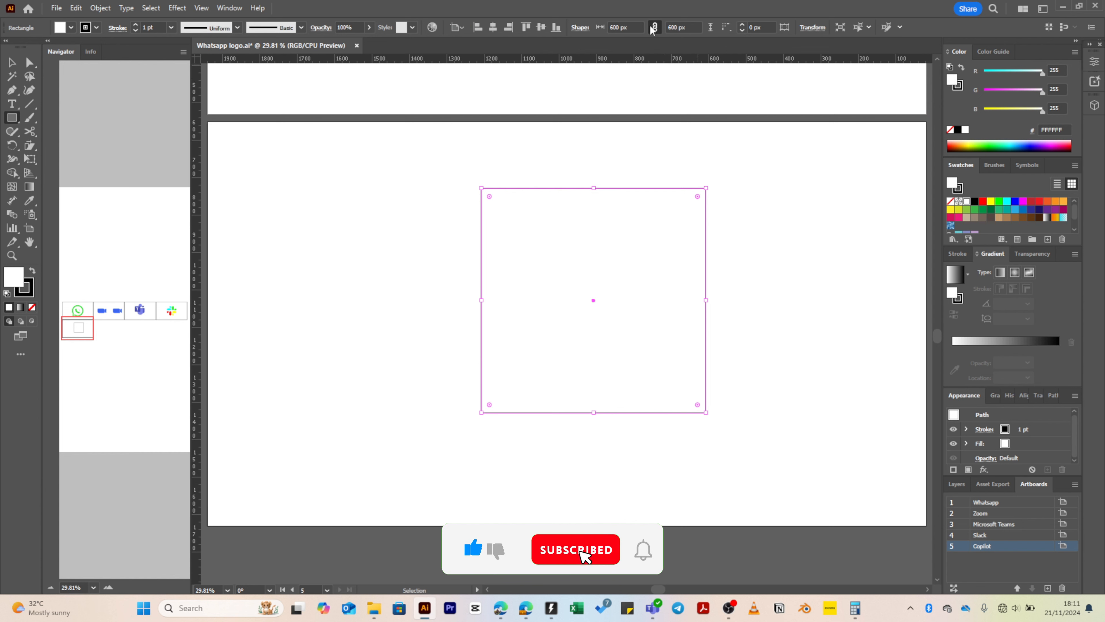
pyautogui.click(630, 306)
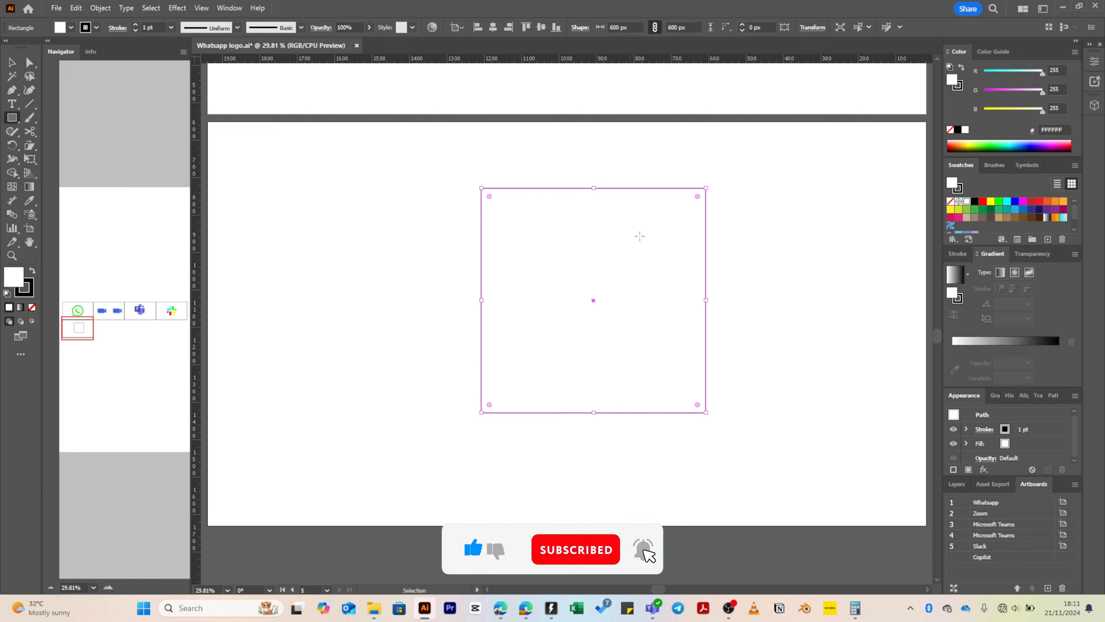
pyautogui.click(579, 321)
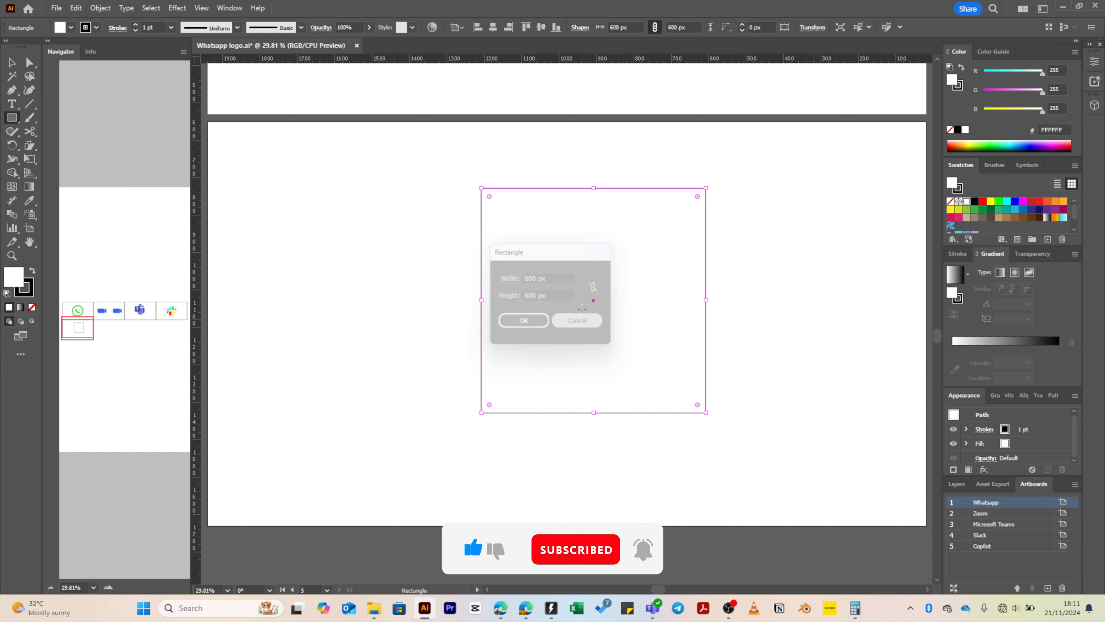
pyautogui.click(636, 199)
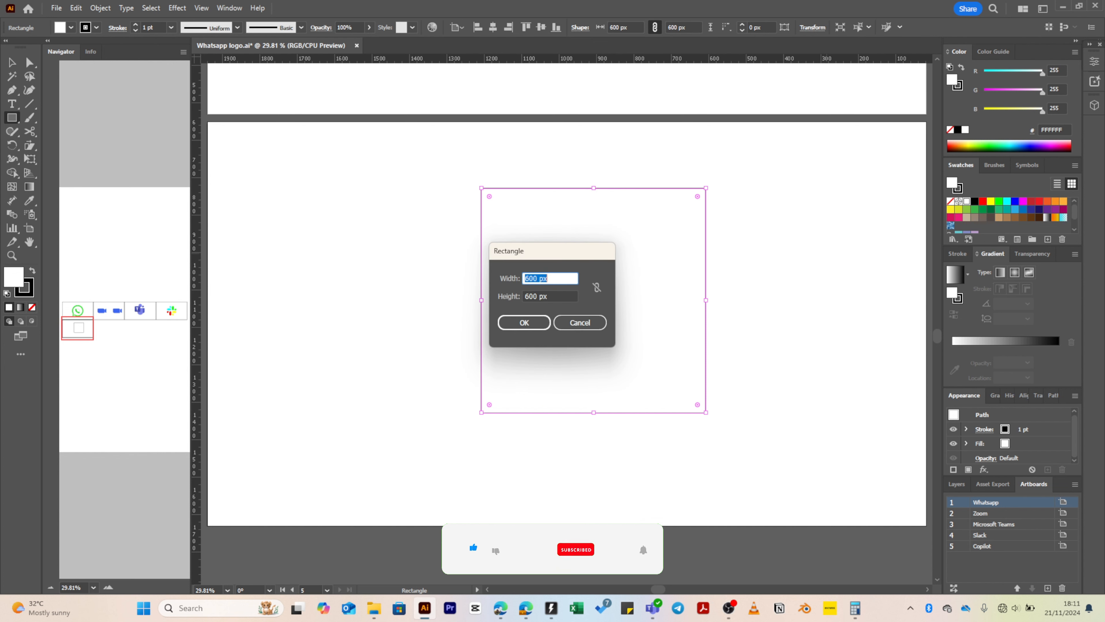
pyautogui.click(590, 323)
pyautogui.click(626, 290)
pyautogui.click(592, 322)
# - Duplicate the square in place, check the copy by moving it aside, and undo that move
pyautogui.press('v')
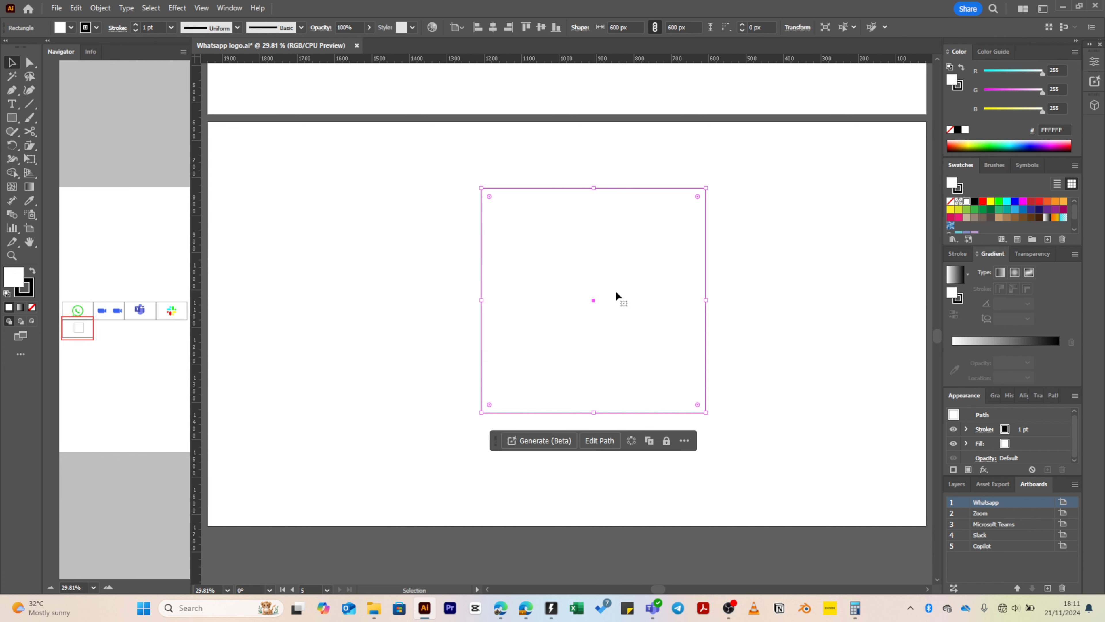
pyautogui.click(732, 260)
pyautogui.click(705, 276)
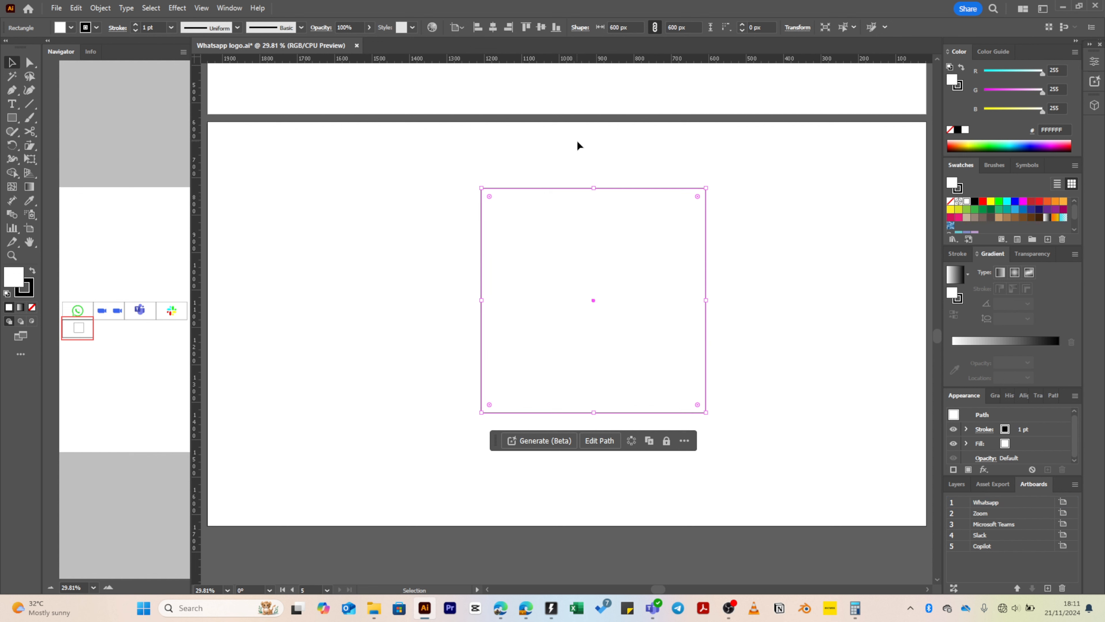
pyautogui.moveTo(595, 297); pyautogui.dragTo(692, 329)
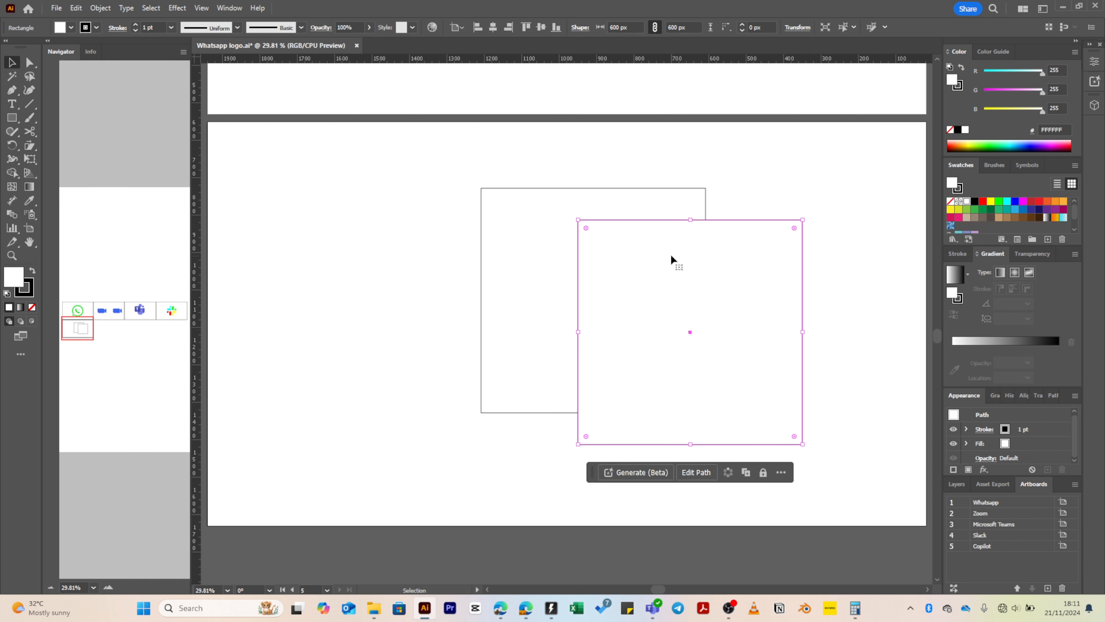
pyautogui.hotkey('ctrl', 'z')
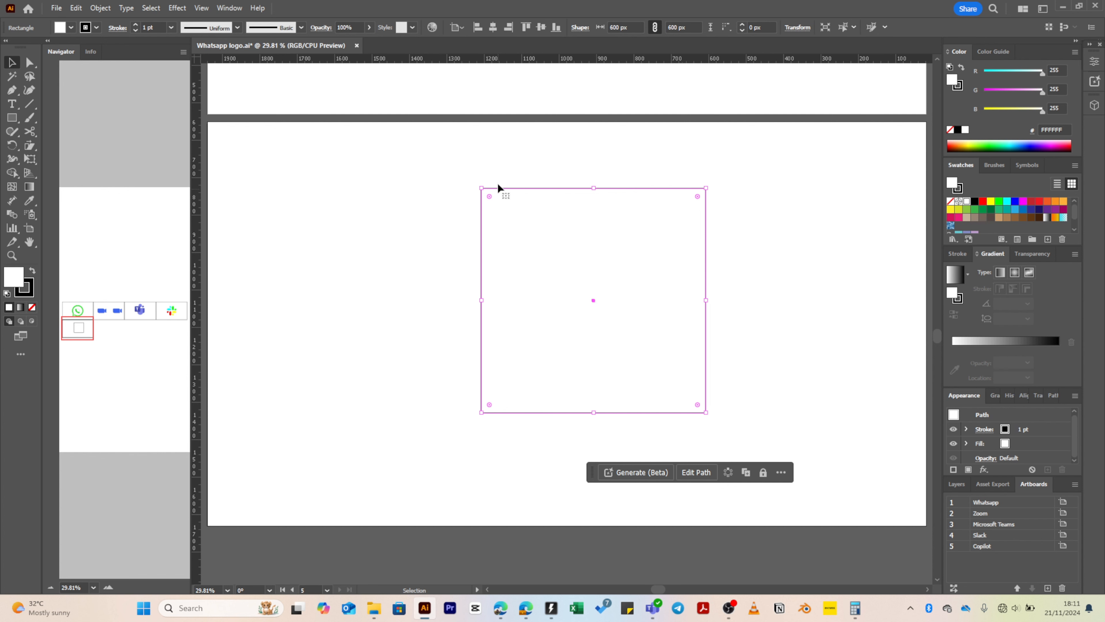
# - Select both stacked squares, remove their fill so only the outlines remain, and clear the selection
pyautogui.moveTo(421, 160); pyautogui.dragTo(746, 492)
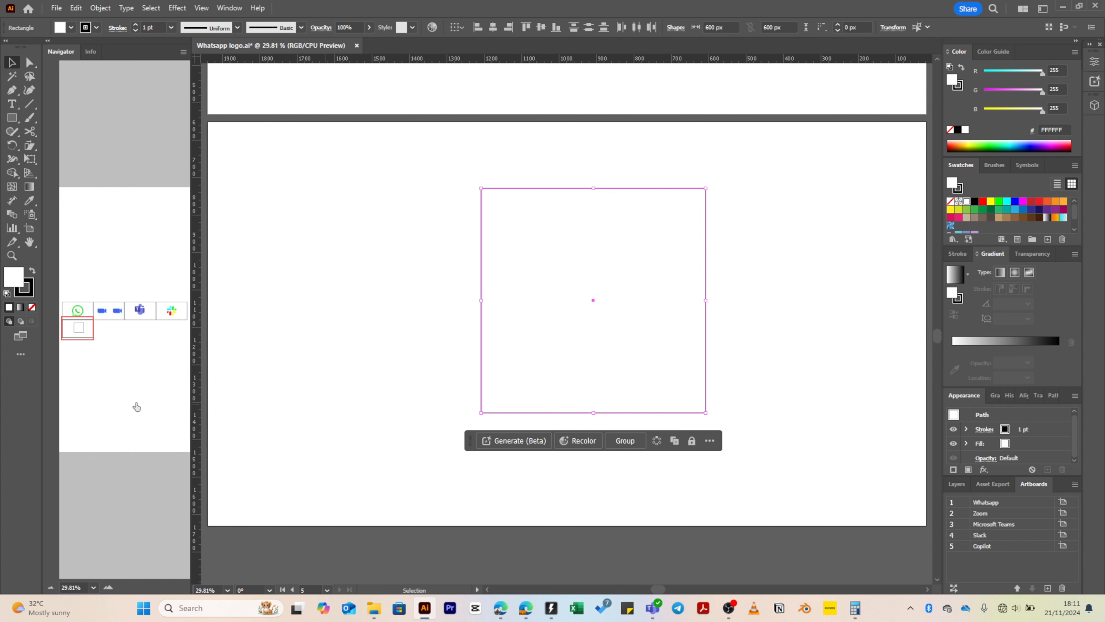
pyautogui.click(33, 308)
pyautogui.click(601, 304)
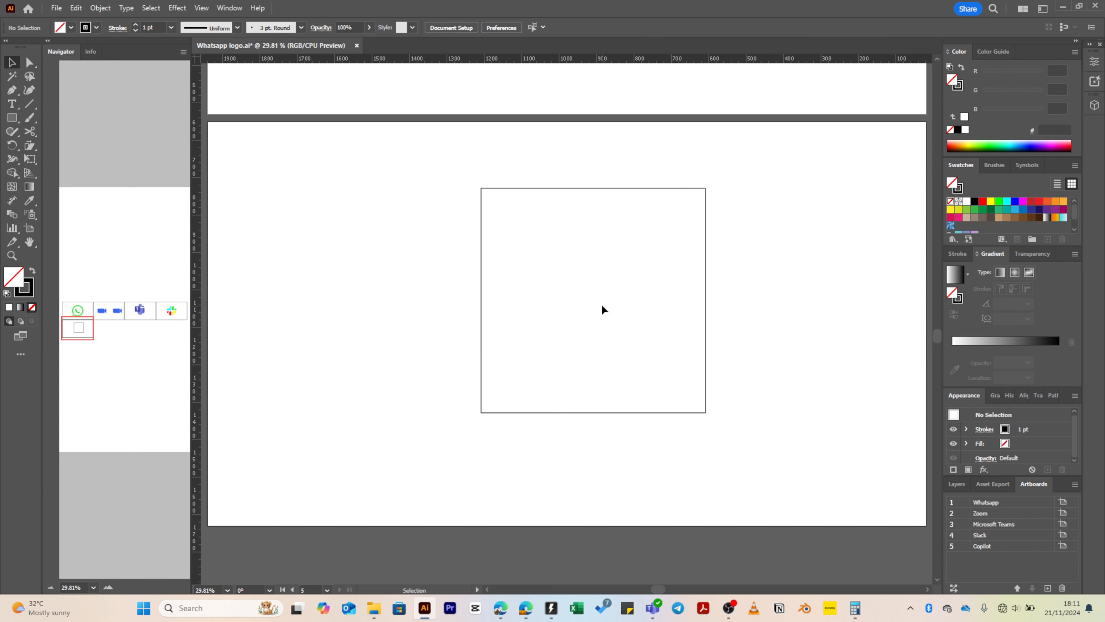
# - Select the front square, switch to Calculator, compute 1.618 × 4 and copy the result
pyautogui.click(593, 300)
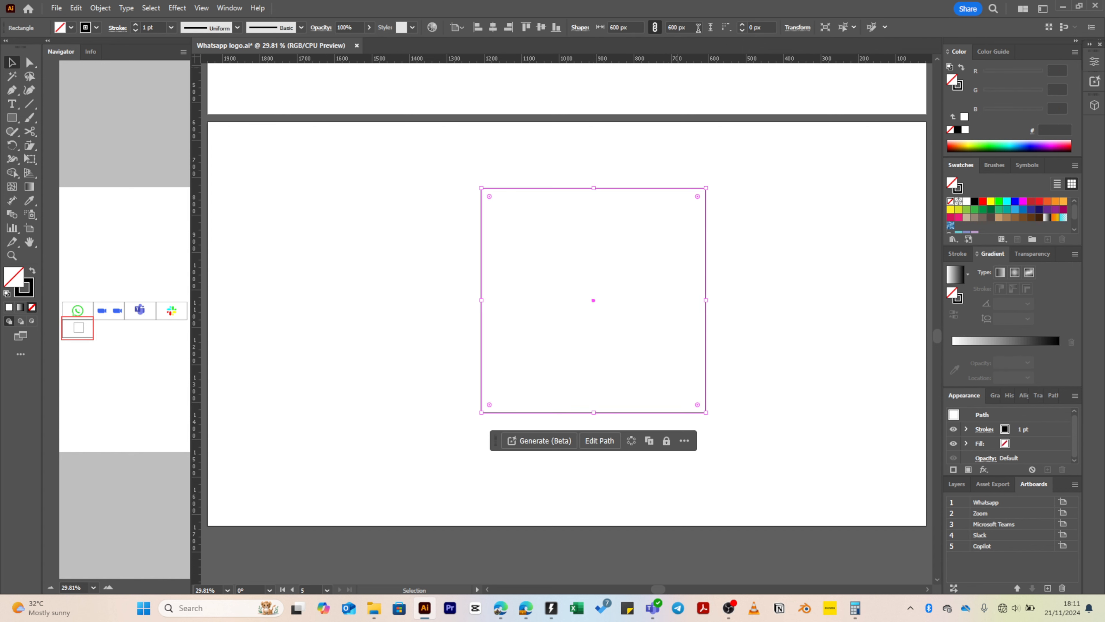
pyautogui.click(855, 608)
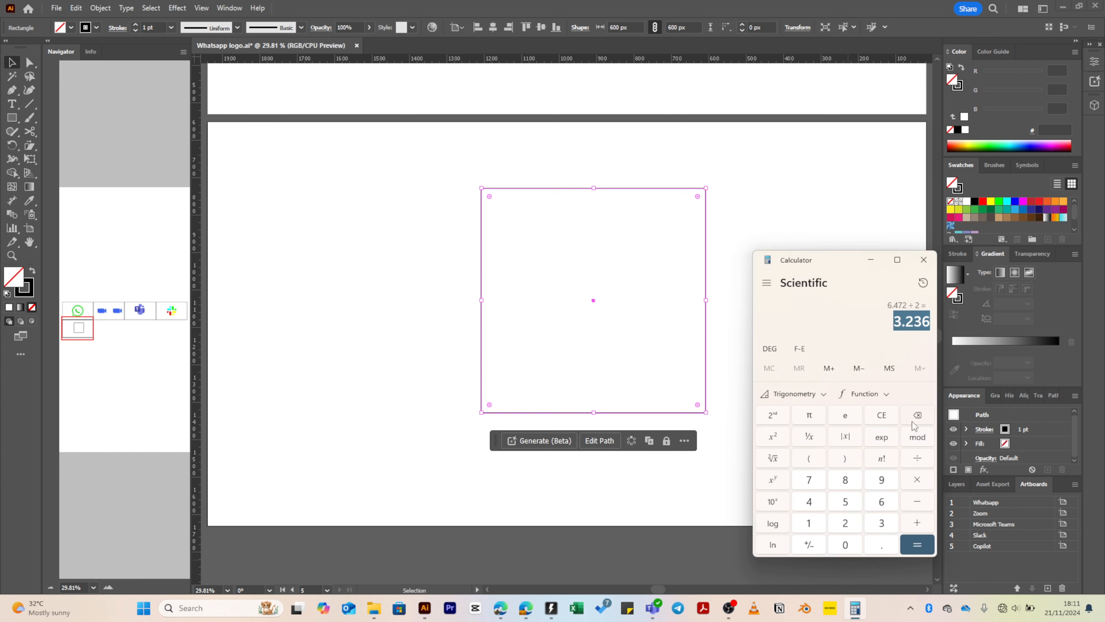
pyautogui.click(857, 420)
pyautogui.click(870, 421)
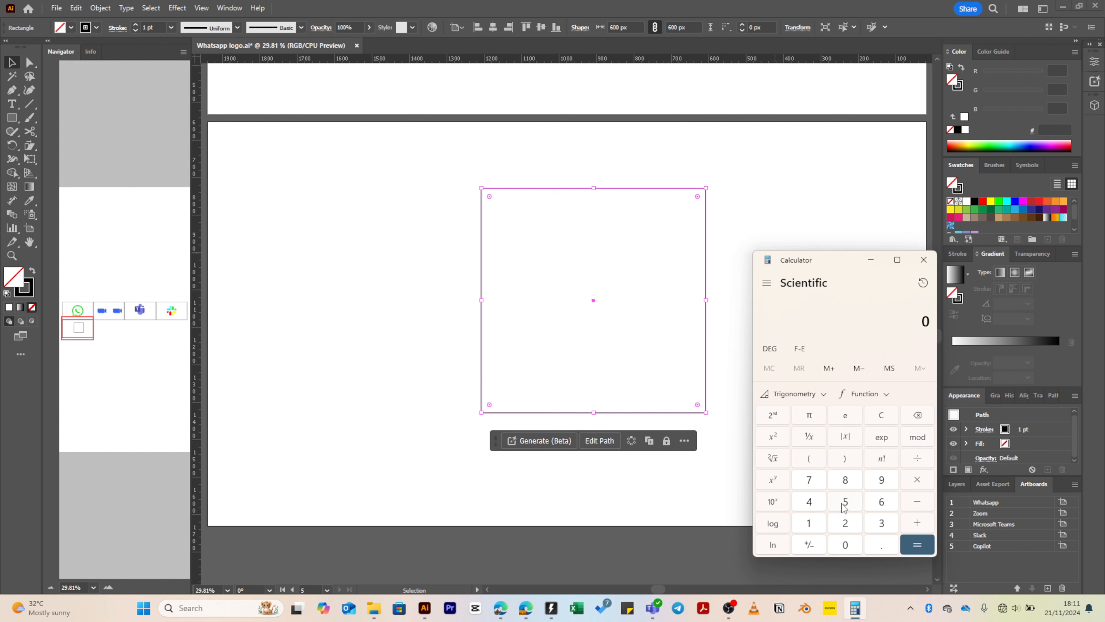
pyautogui.click(818, 527)
pyautogui.click(881, 545)
pyautogui.click(883, 501)
pyautogui.click(809, 523)
pyautogui.click(846, 480)
pyautogui.click(917, 480)
pyautogui.click(809, 501)
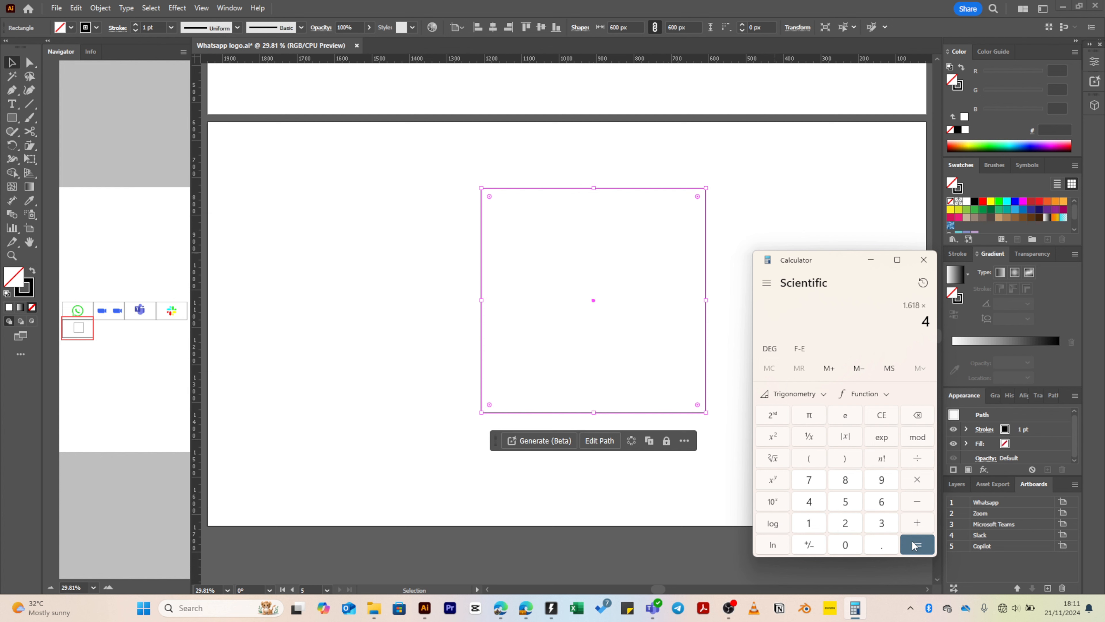
pyautogui.click(917, 544)
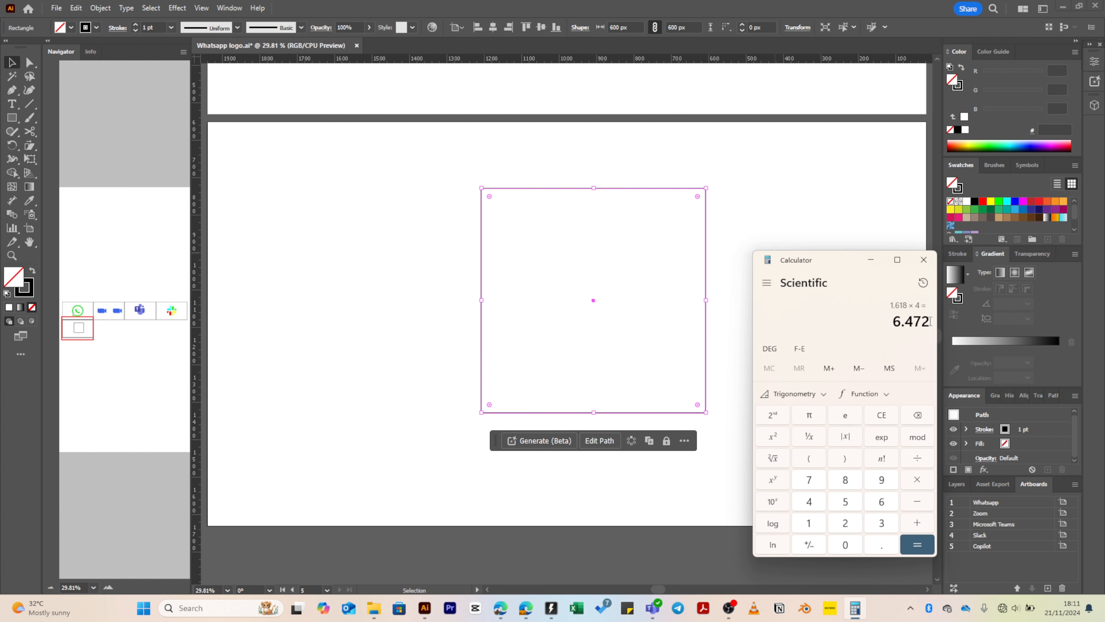
pyautogui.moveTo(930, 321); pyautogui.dragTo(905, 321)
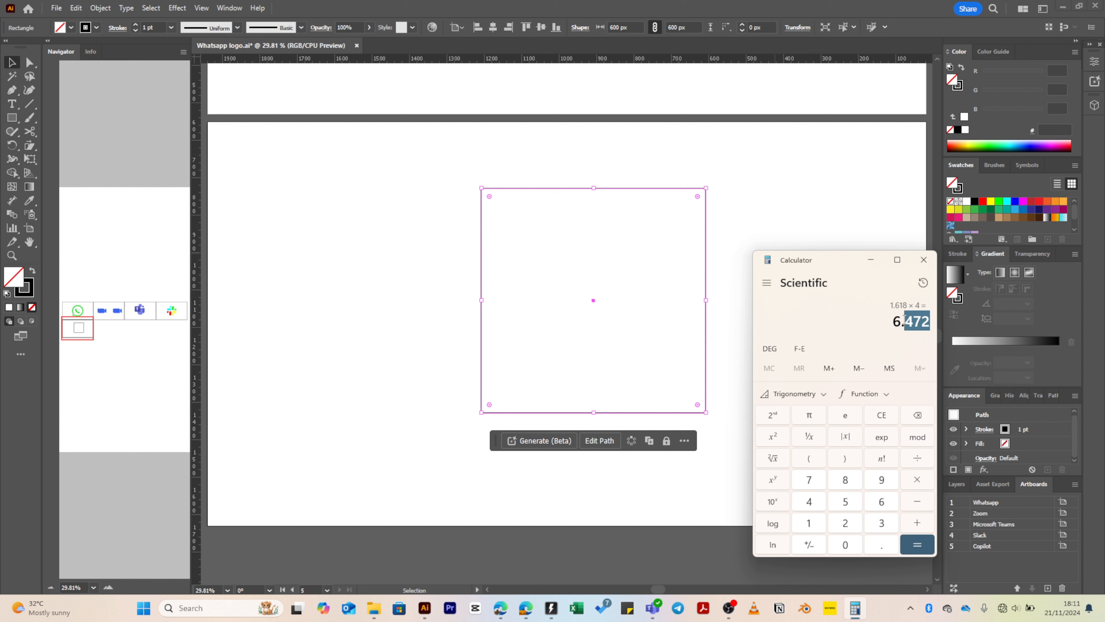
# - Scale the front square down proportionally by dividing its height by 6.472
pyautogui.click(684, 27)
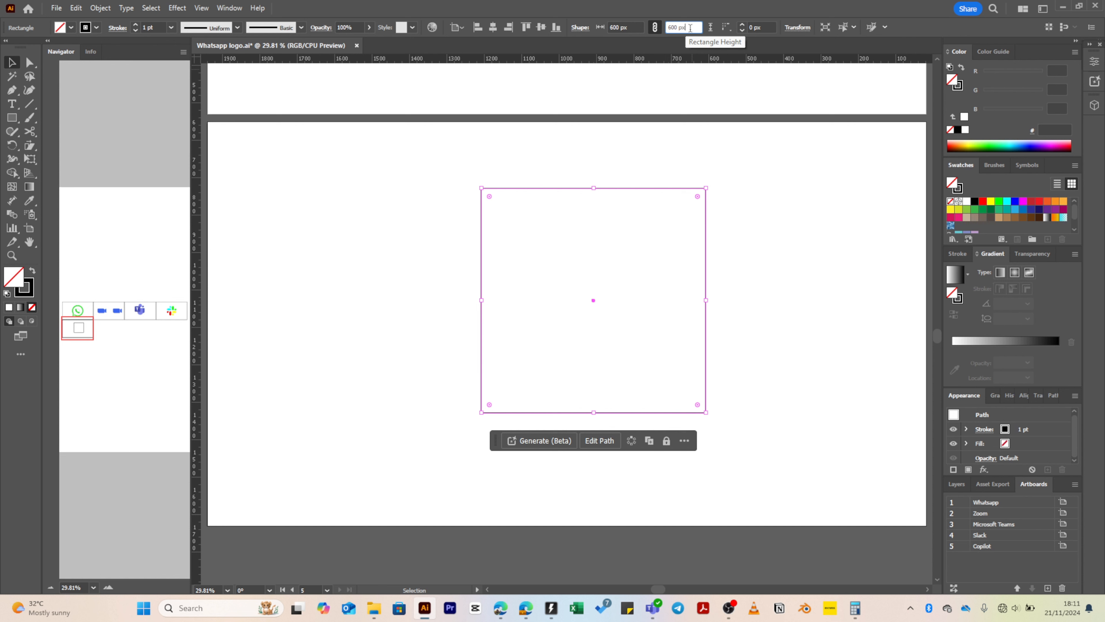
pyautogui.write('/6.472')
pyautogui.press('Return')
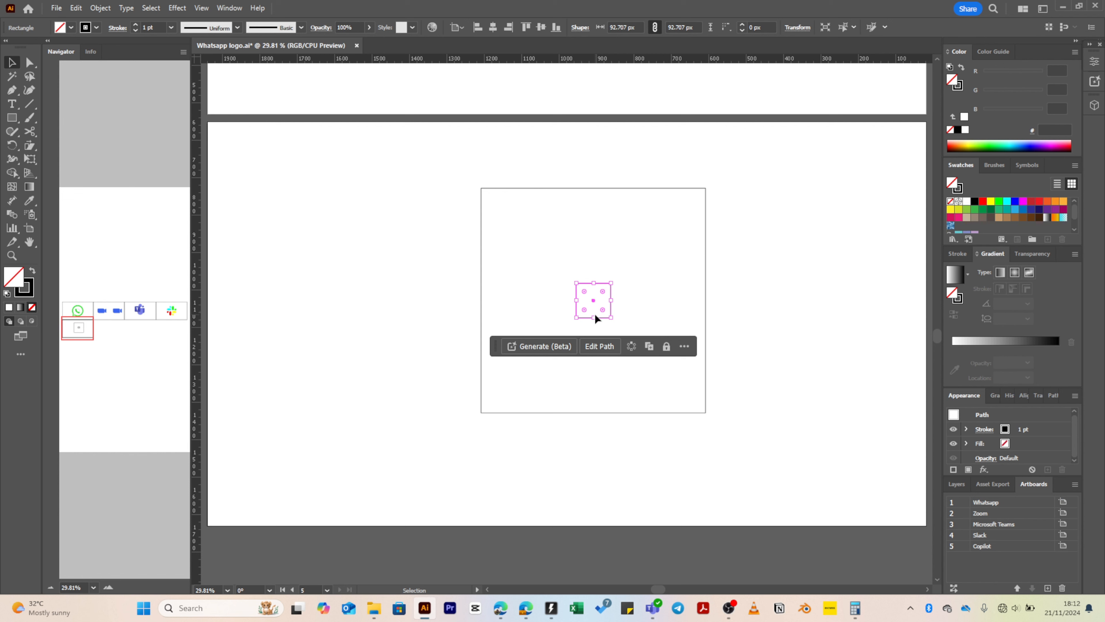
# - Stretch one small centre square vertically and its duplicate horizontally to the outer square's full 600 px, forming a cross of bars
pyautogui.moveTo(594, 318); pyautogui.dragTo(593, 415)
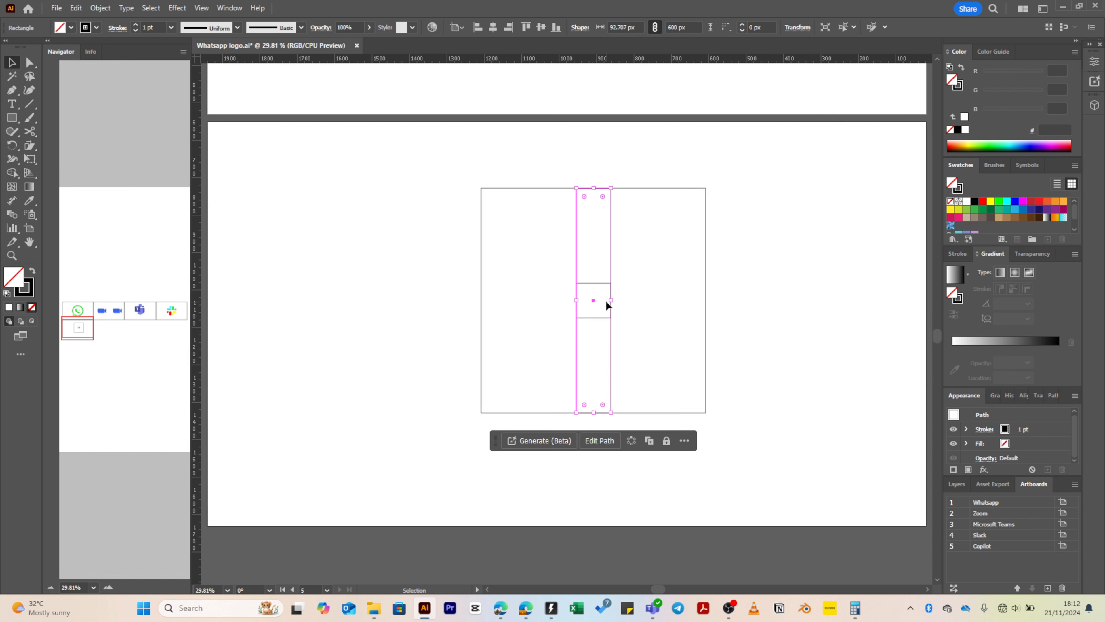
pyautogui.click(593, 284)
pyautogui.moveTo(611, 300); pyautogui.dragTo(705, 300)
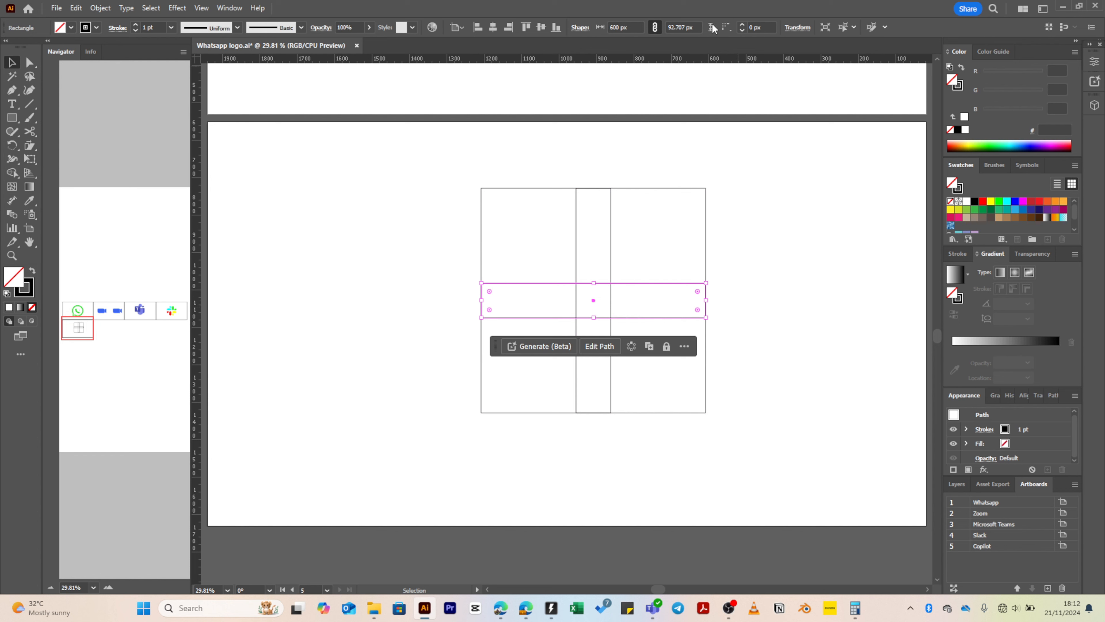
# - Unlink the horizontal bar's width and height, and compute 1.618 × 2 in Calculator, selecting the result for copying
pyautogui.click(700, 22)
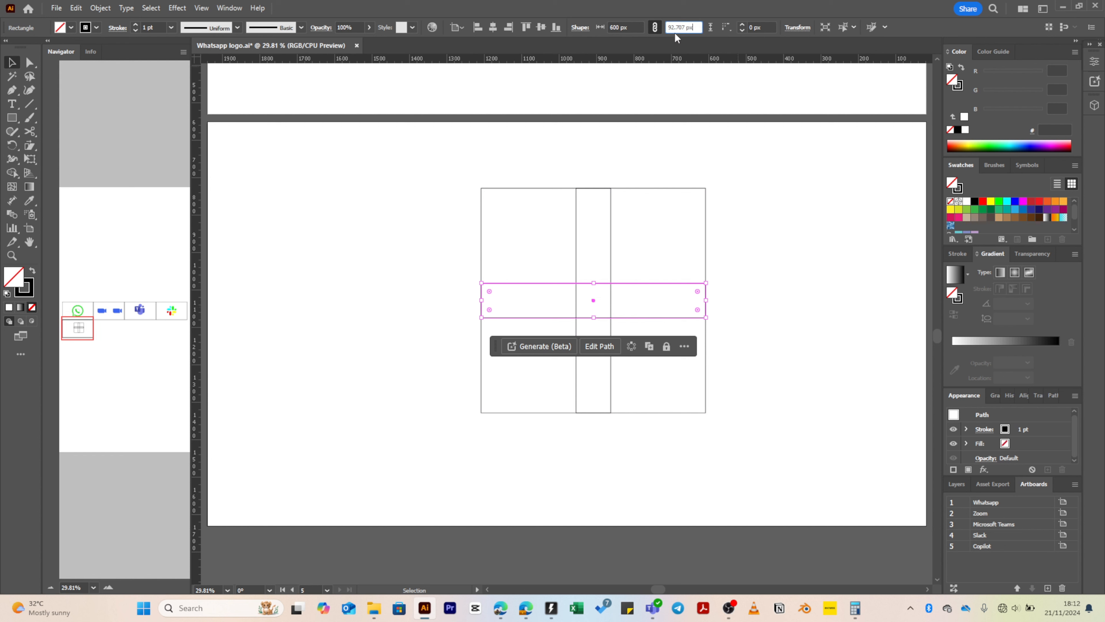
pyautogui.click(654, 29)
pyautogui.click(693, 24)
pyautogui.click(855, 608)
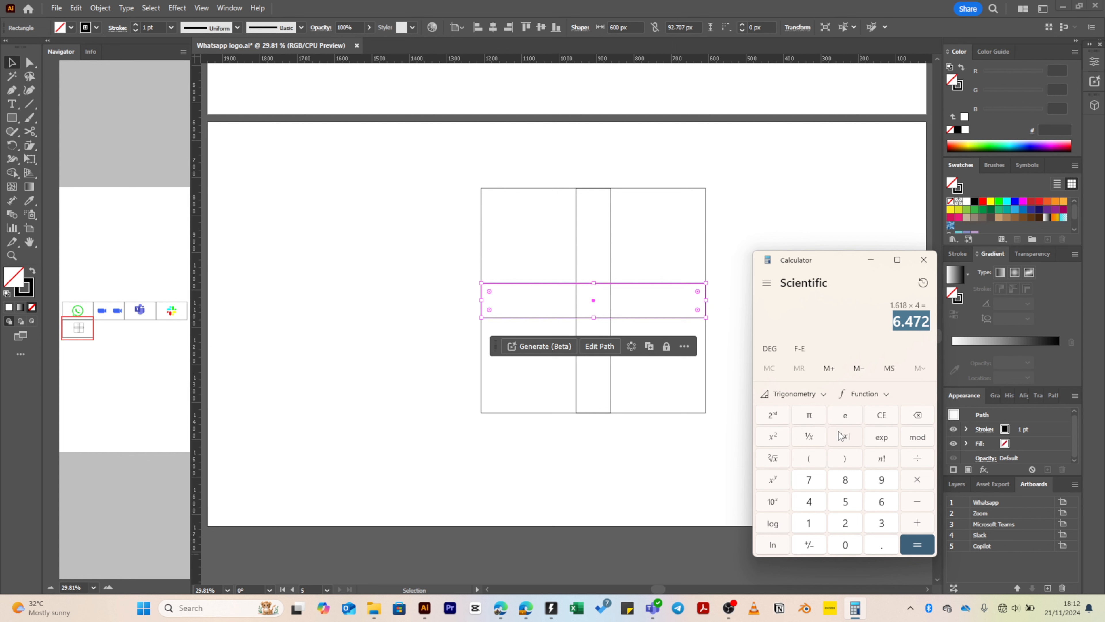
pyautogui.write('1.618')
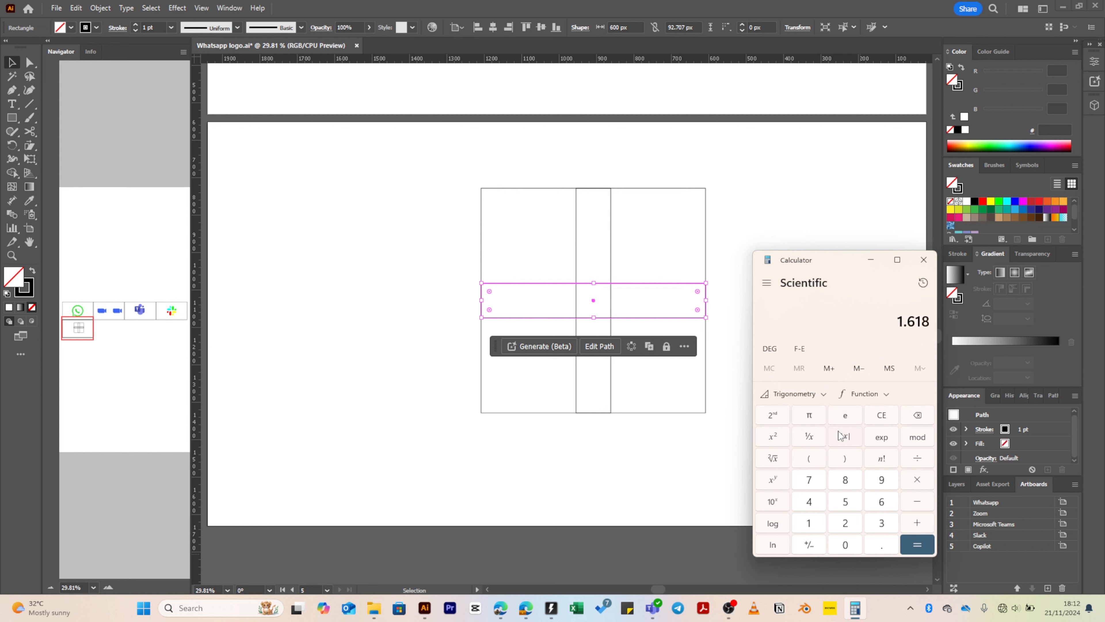
pyautogui.write('*2')
pyautogui.press('Return')
pyautogui.moveTo(895, 325); pyautogui.dragTo(928, 325)
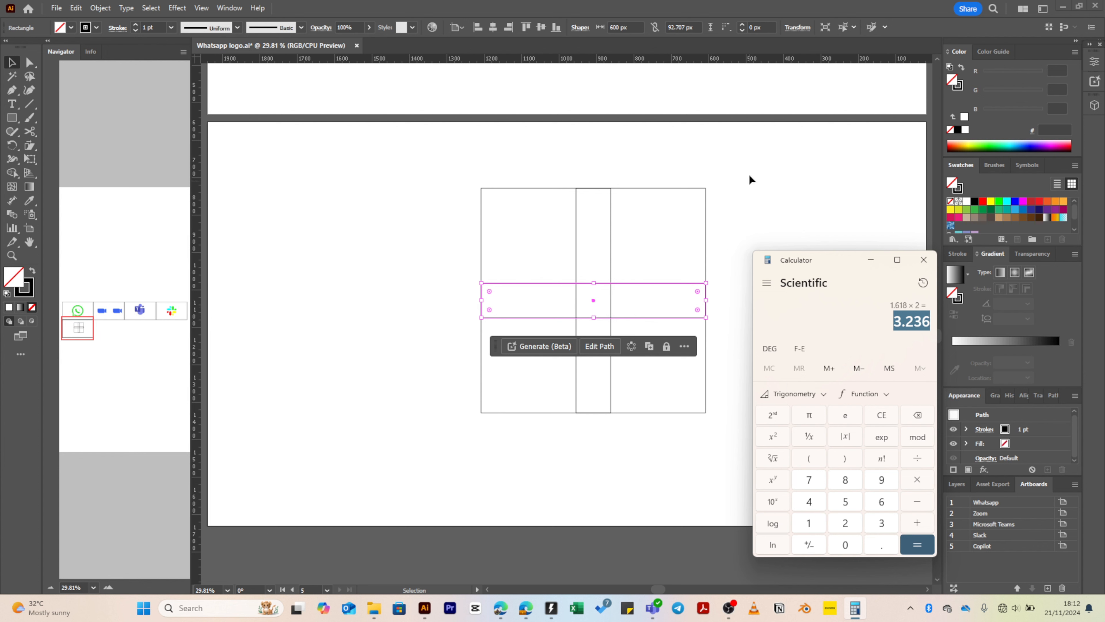
# - Set the height of the horizontal bar's in-place duplicate to about 300 px, keeping its 600 px width
pyautogui.click(692, 27)
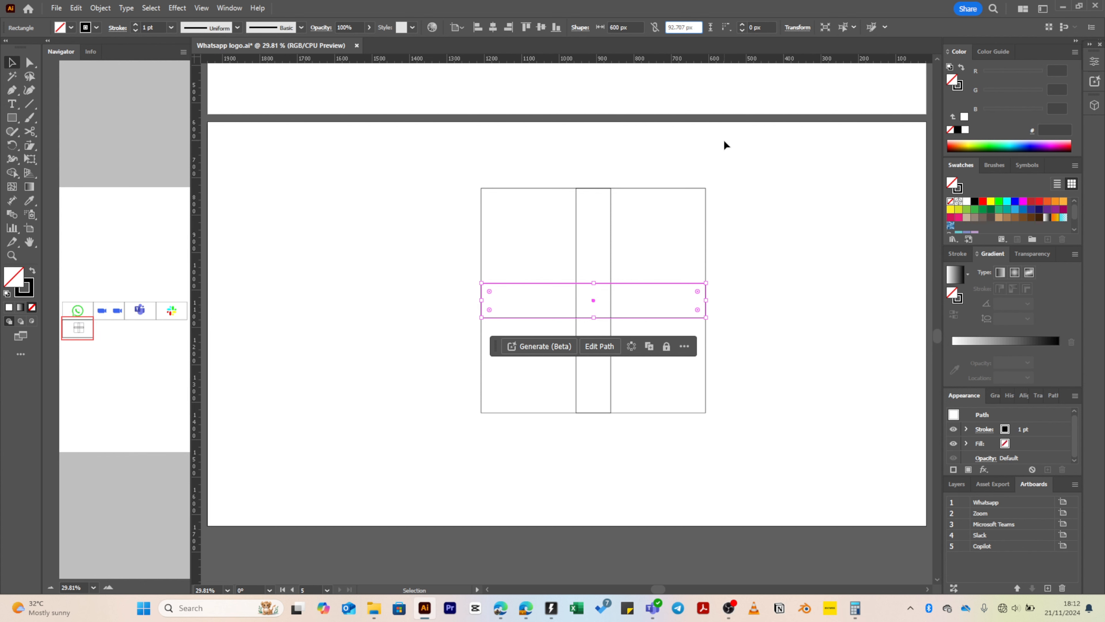
pyautogui.write('300')
pyautogui.press('Return')
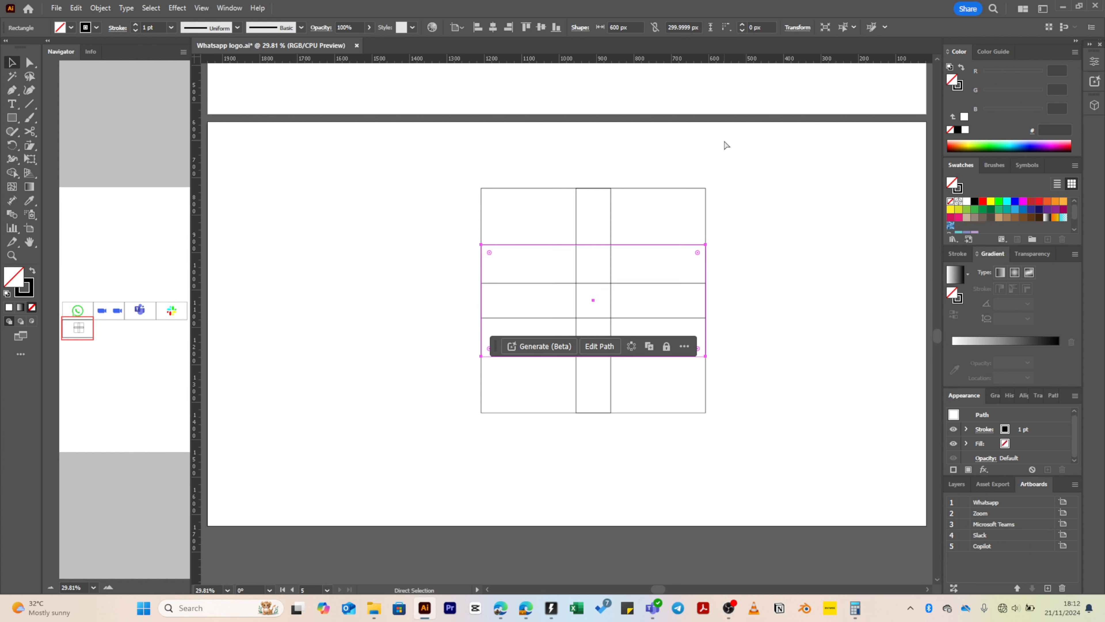
pyautogui.click(596, 158)
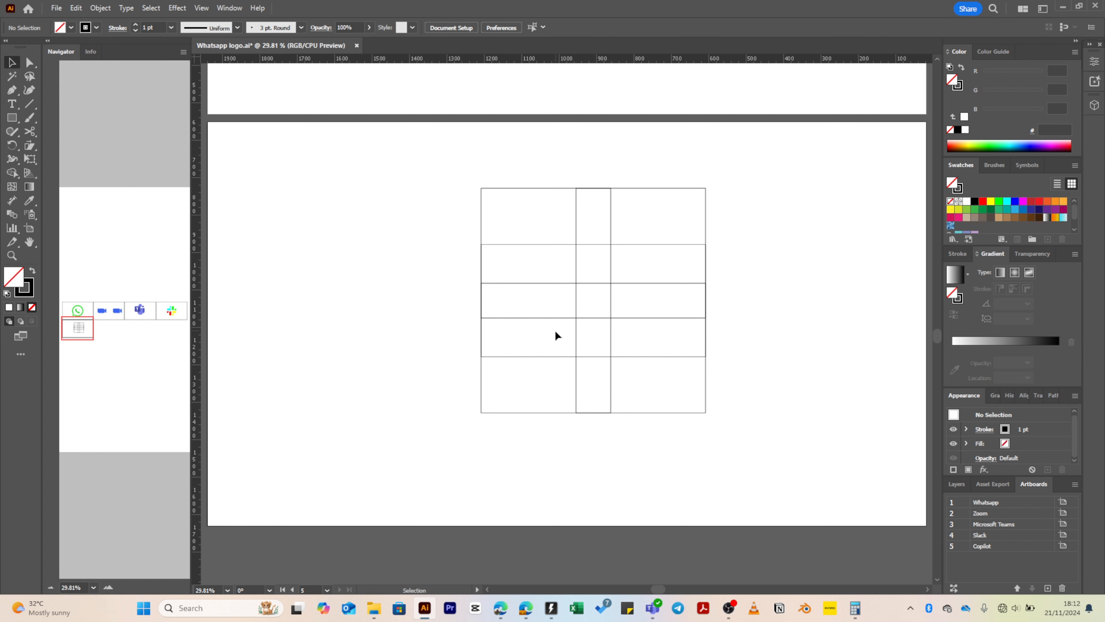
pyautogui.moveTo(444, 156); pyautogui.dragTo(763, 451)
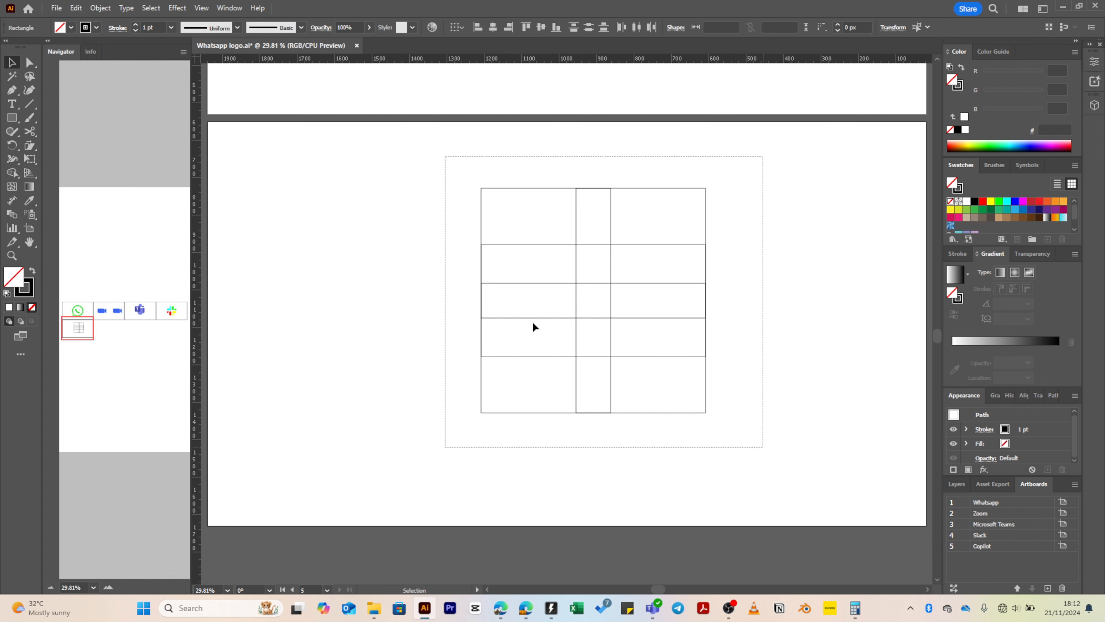
pyautogui.click(419, 284)
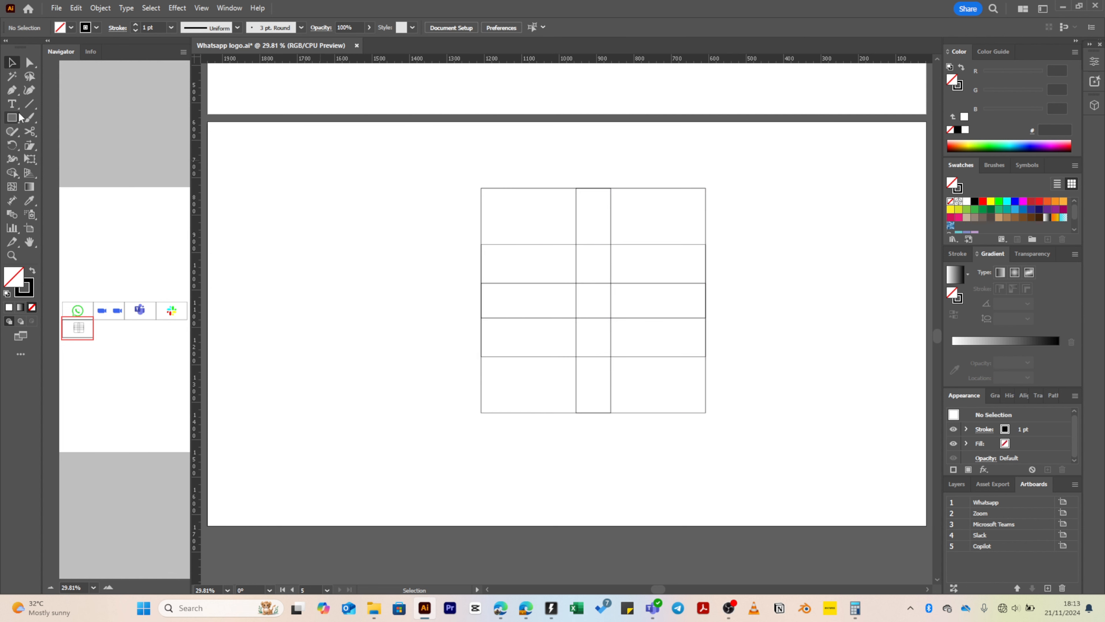
# - Draw a rectangle about 254 × 450 px from the outer square's upper-left corner to where the vertical bar's left edge meets the tall band's lower edge
pyautogui.click(12, 117)
pyautogui.moveTo(480, 188); pyautogui.dragTo(576, 356)
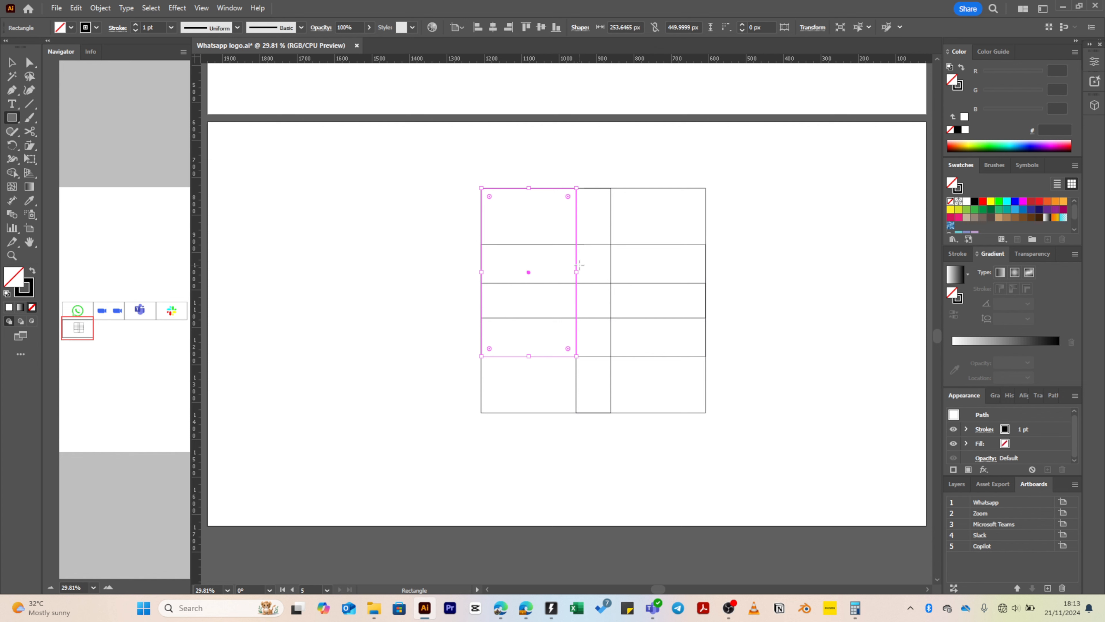
pyautogui.press('v')
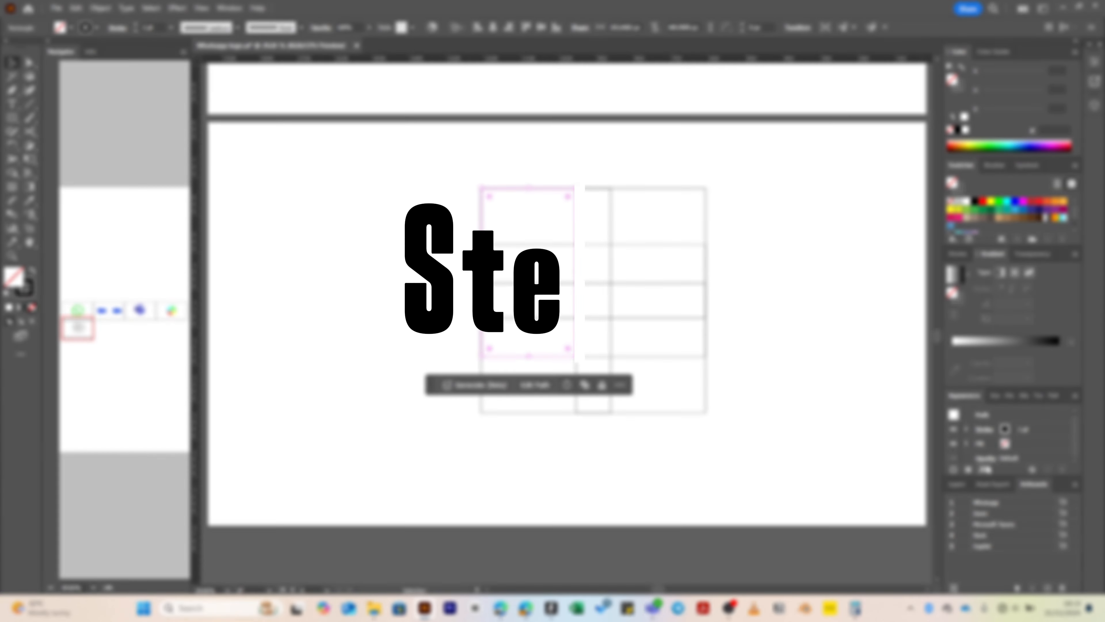
pyautogui.click(983, 470)
pyautogui.moveTo(1001, 455)
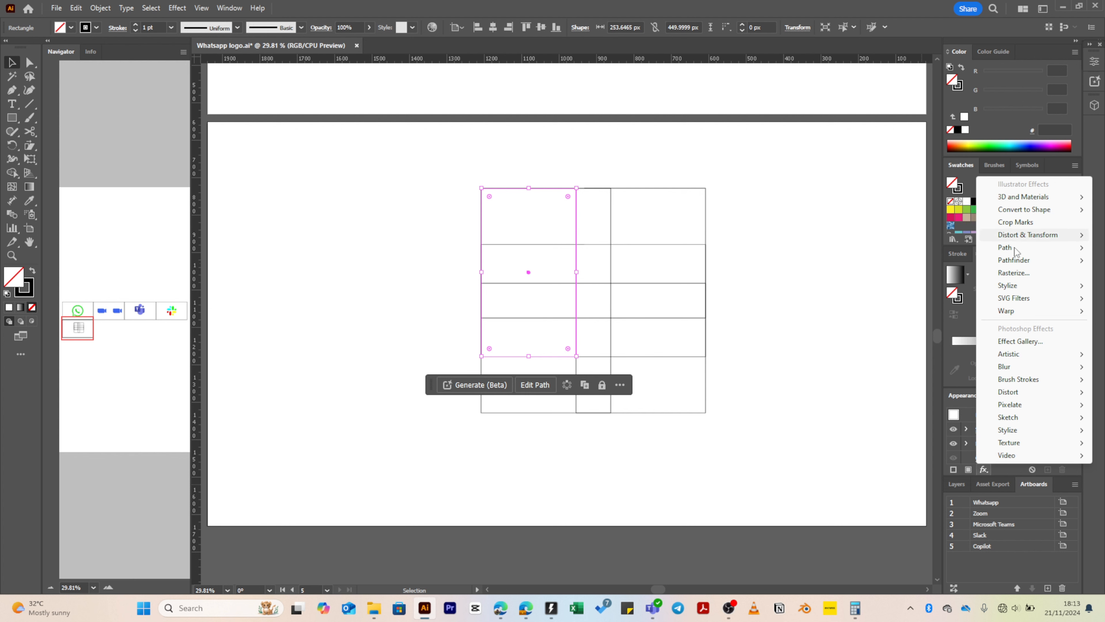
pyautogui.moveTo(1009, 310)
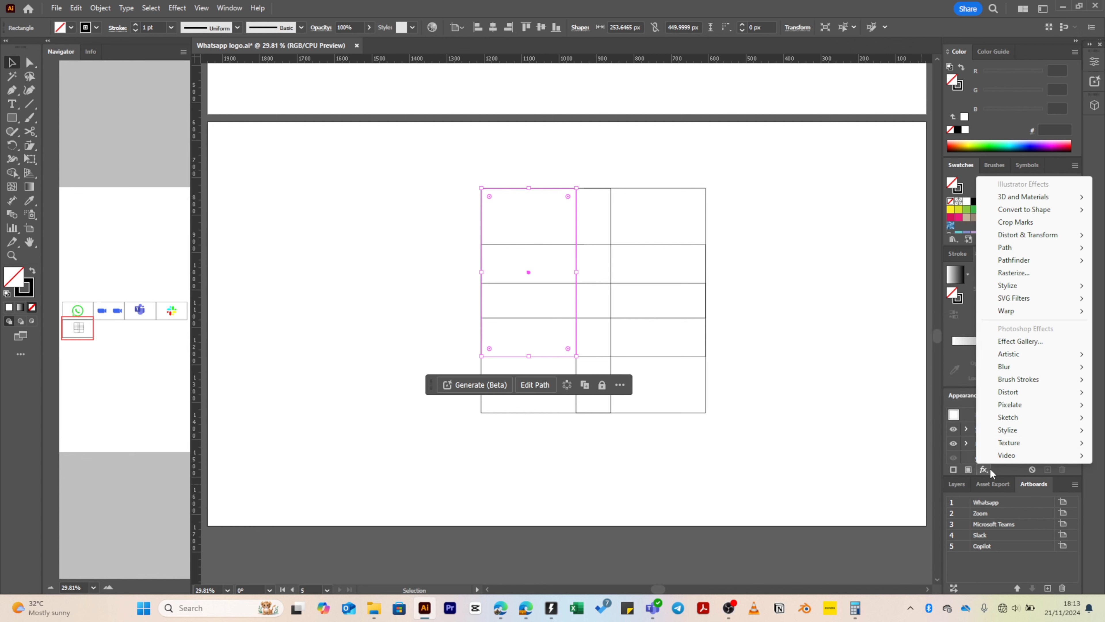
pyautogui.click(956, 401)
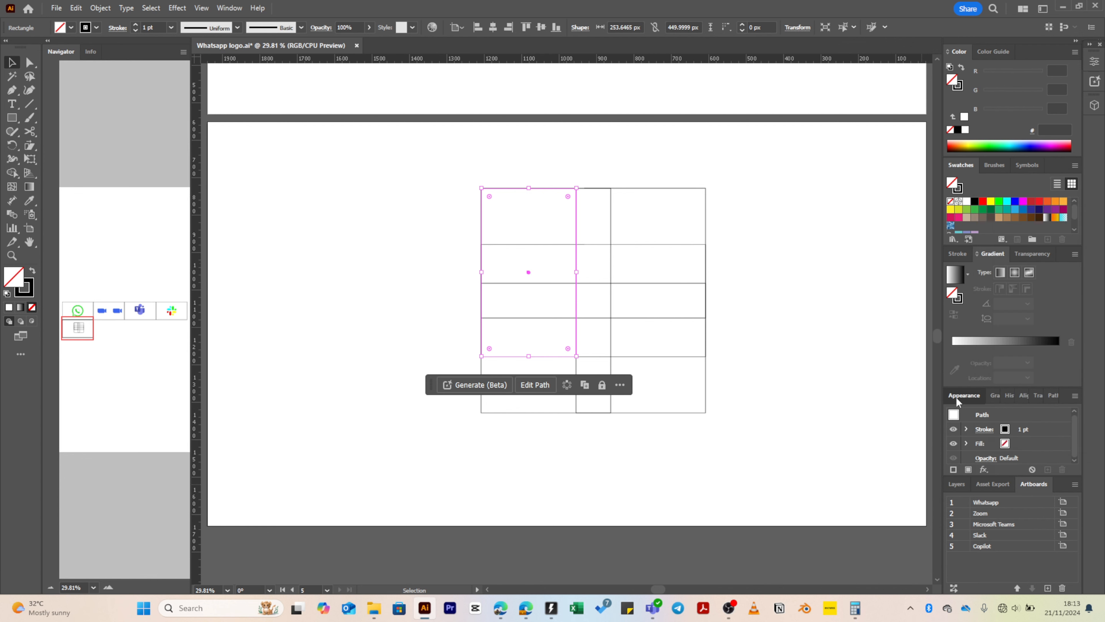
# - Apply a vertical Warp Bulge effect with a 20% bend to the tall upper-left rectangle
pyautogui.click(984, 468)
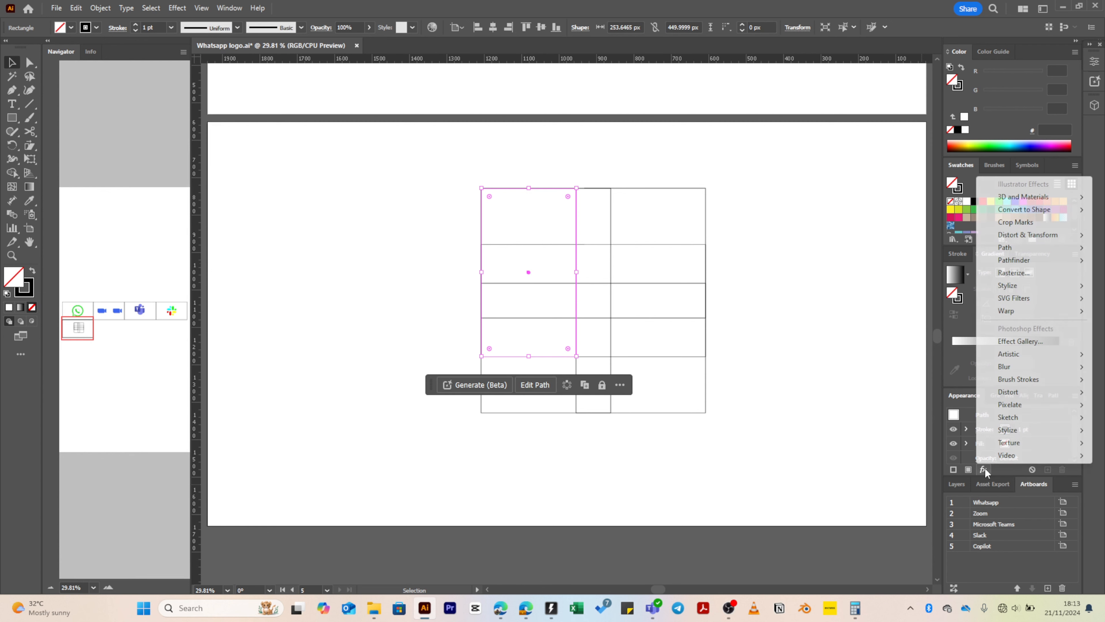
pyautogui.click(177, 8)
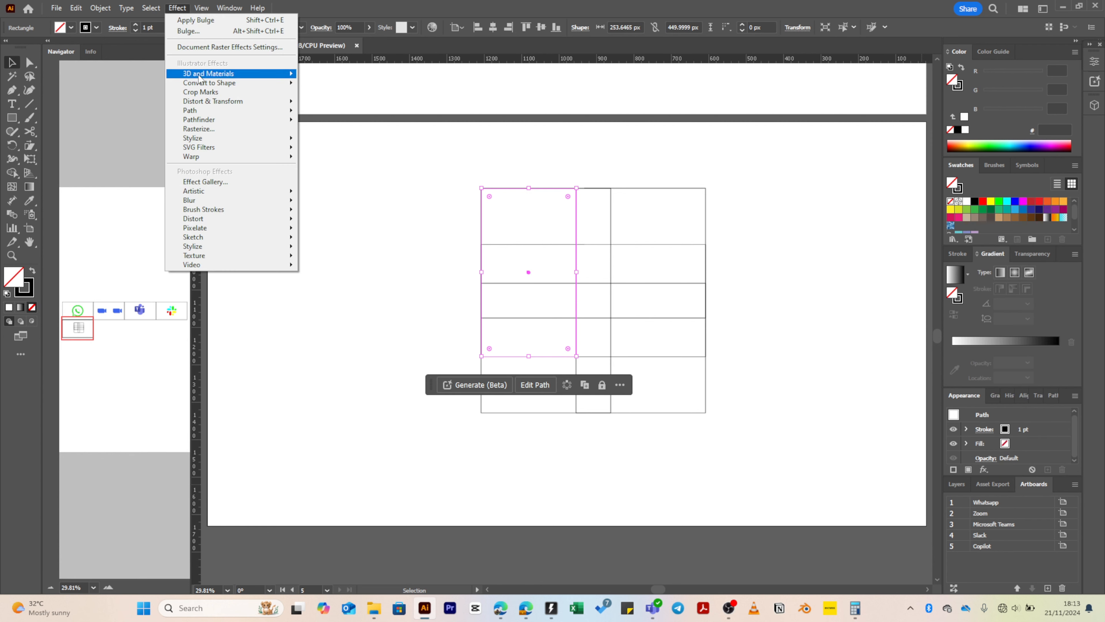
pyautogui.moveTo(238, 157)
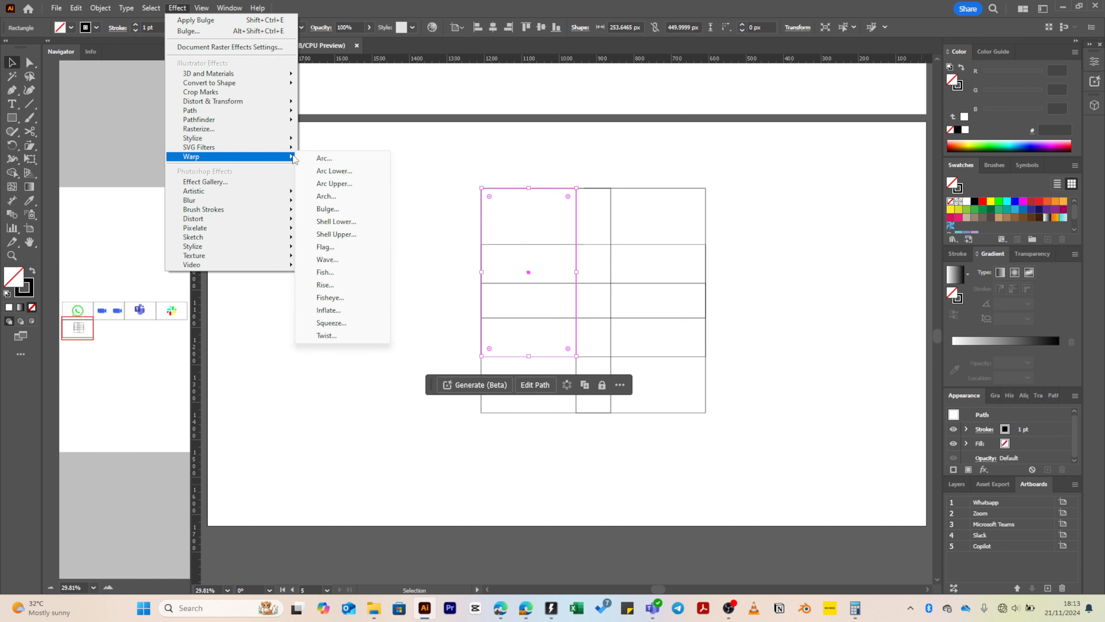
pyautogui.click(335, 209)
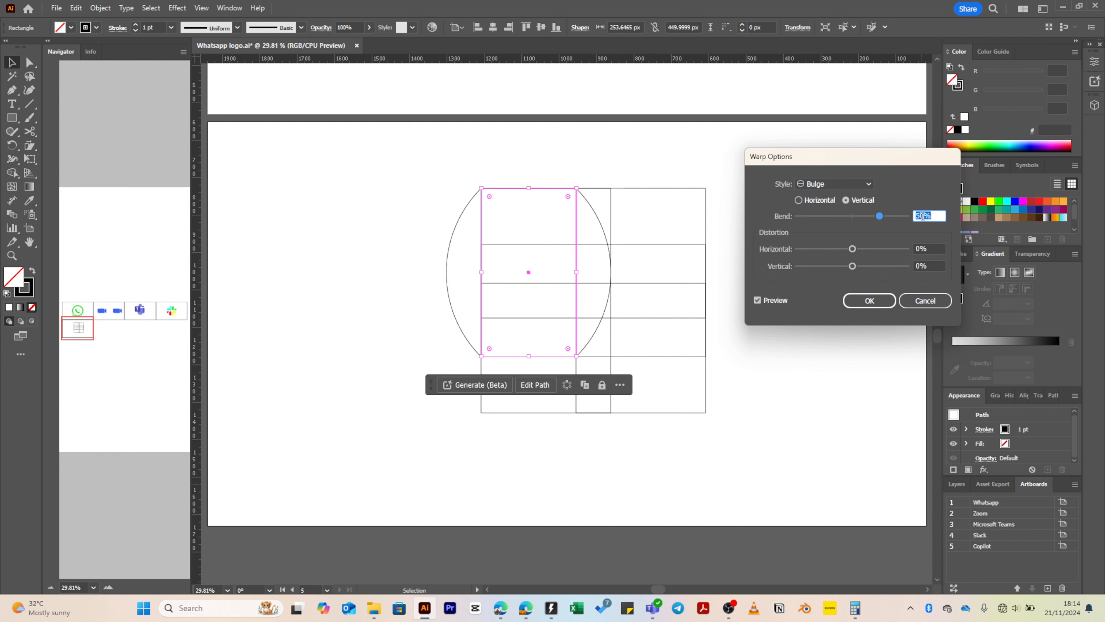
pyautogui.write('20')
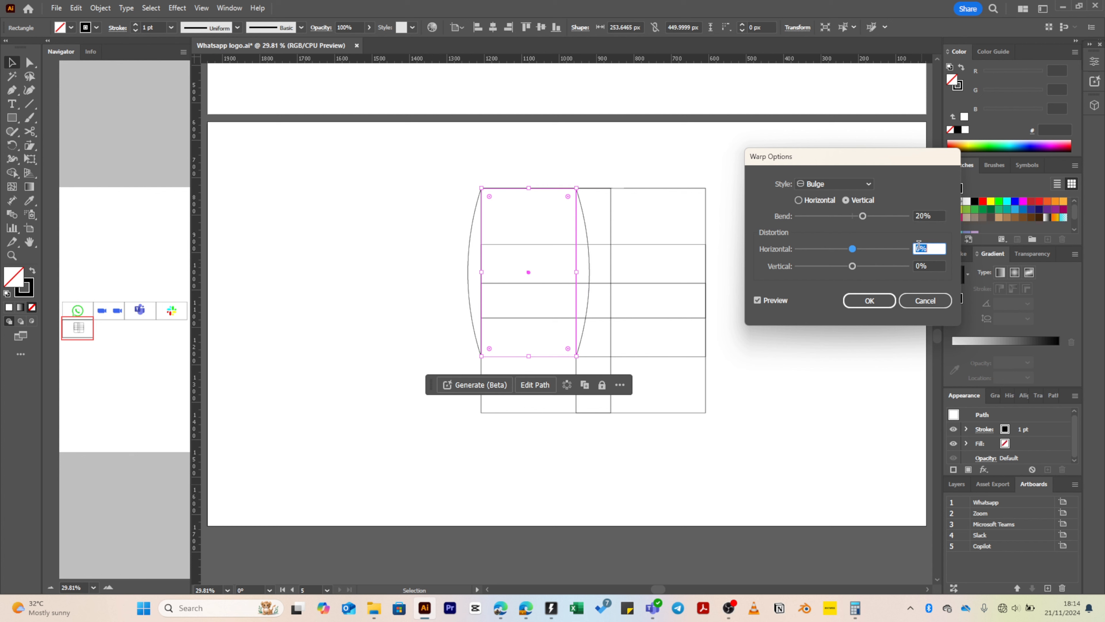
pyautogui.click(886, 297)
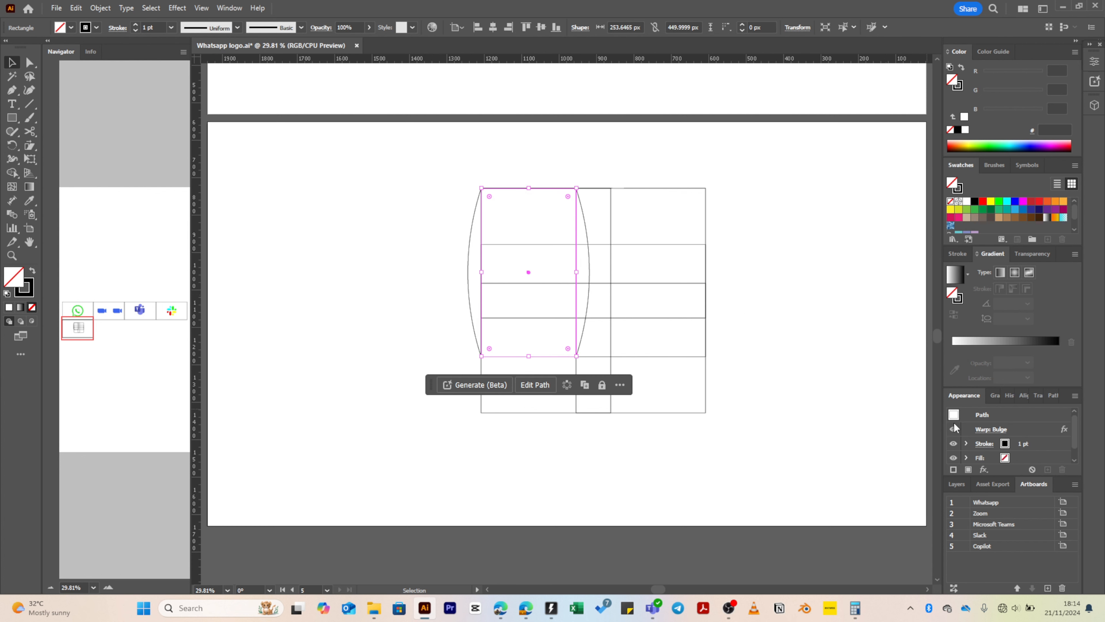
# - Reopen the rectangle's Bulge warp options, try the horizontal orientation and switch back to vertical
pyautogui.click(985, 430)
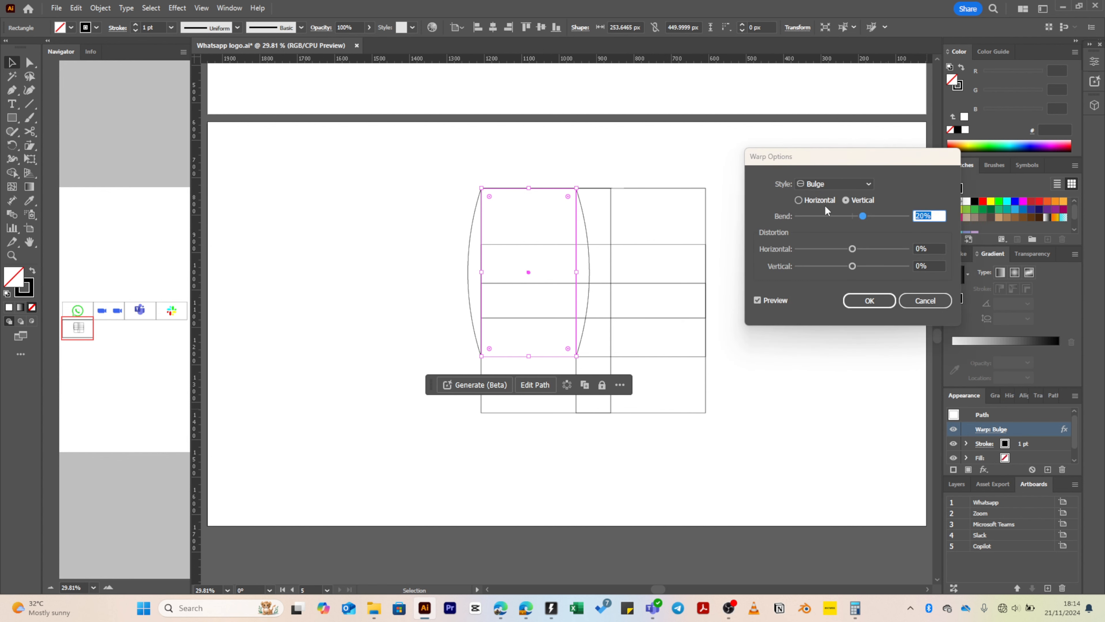
pyautogui.click(807, 203)
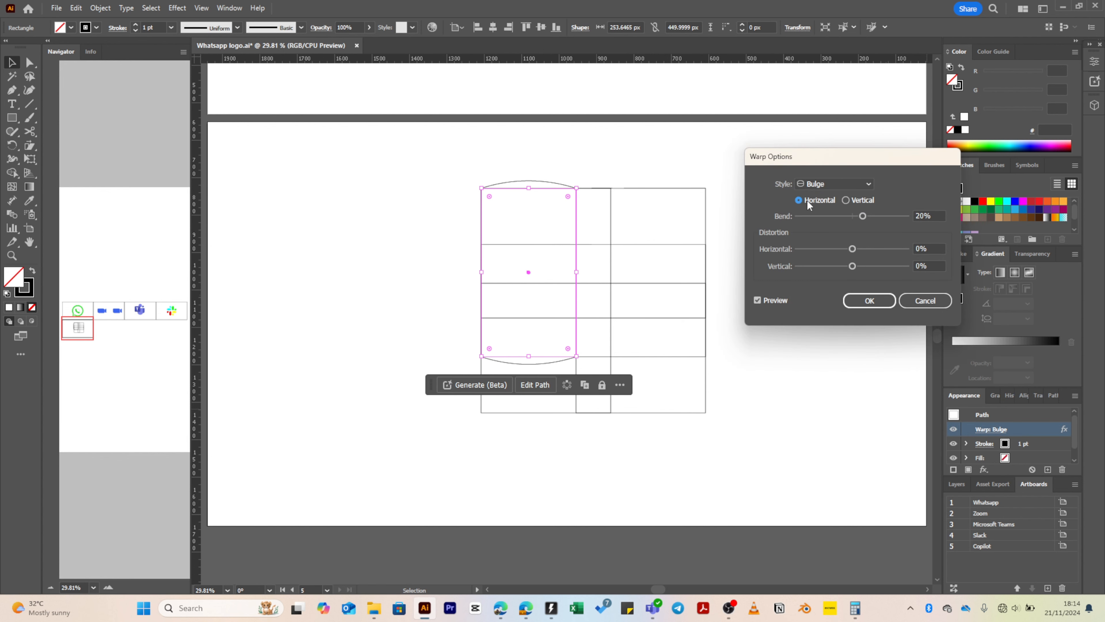
pyautogui.click(846, 201)
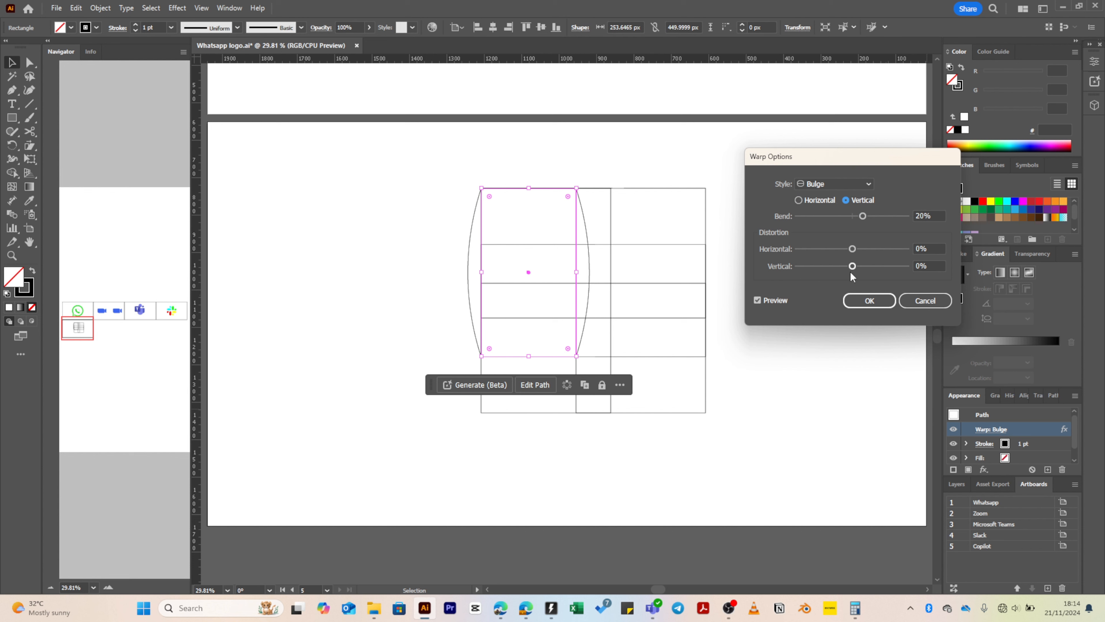
pyautogui.click(869, 301)
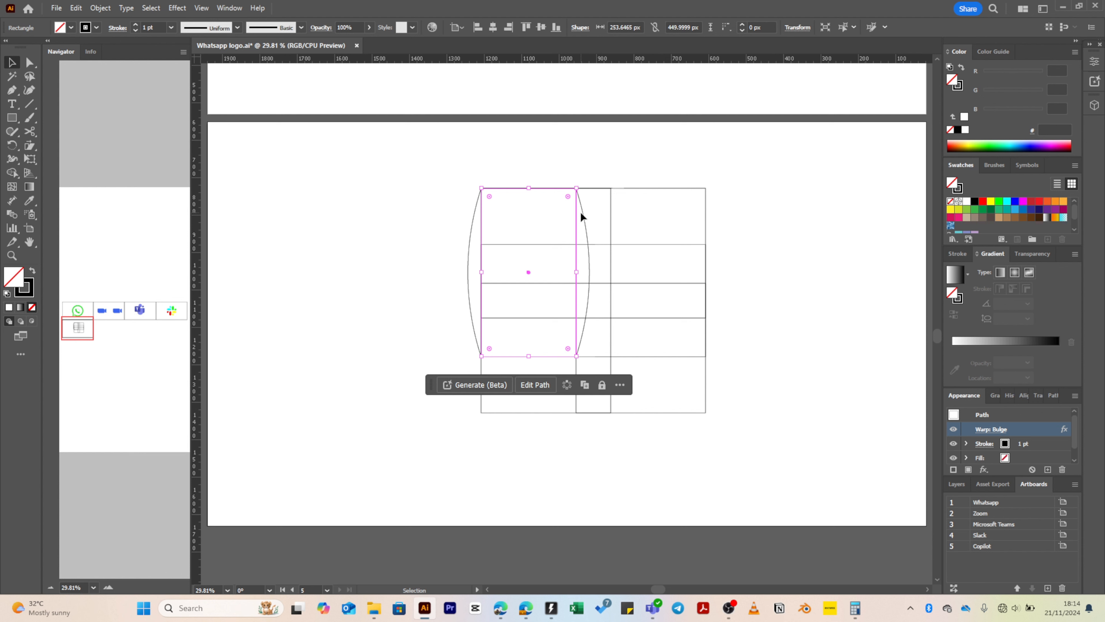
# - Expand the appearance of the bulged rectangle so its curved sides become editable paths
pyautogui.click(30, 62)
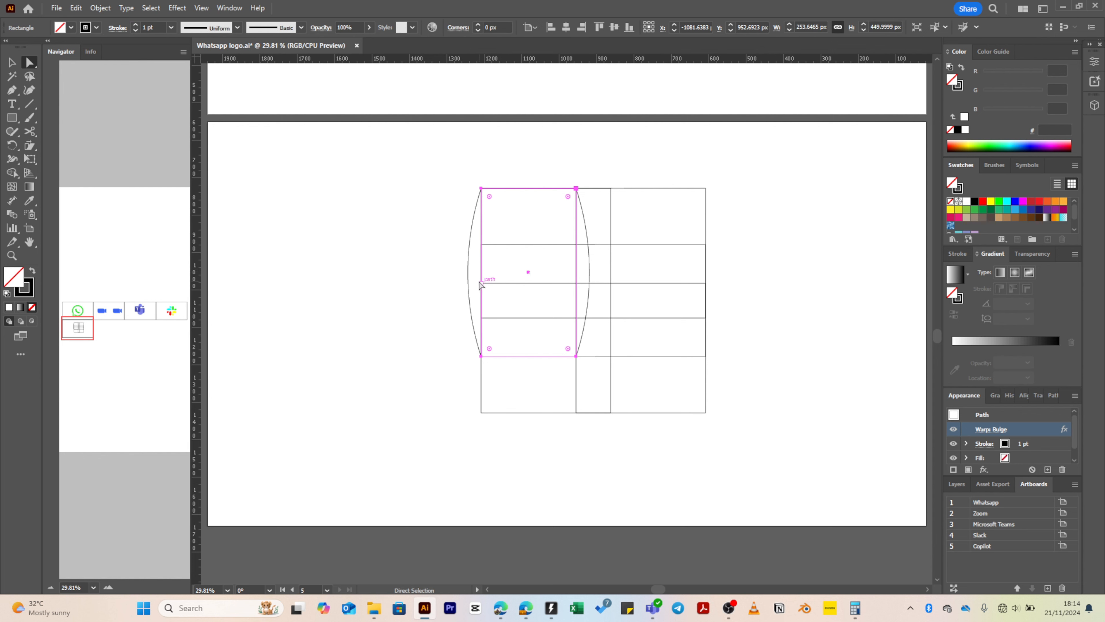
pyautogui.click(100, 8)
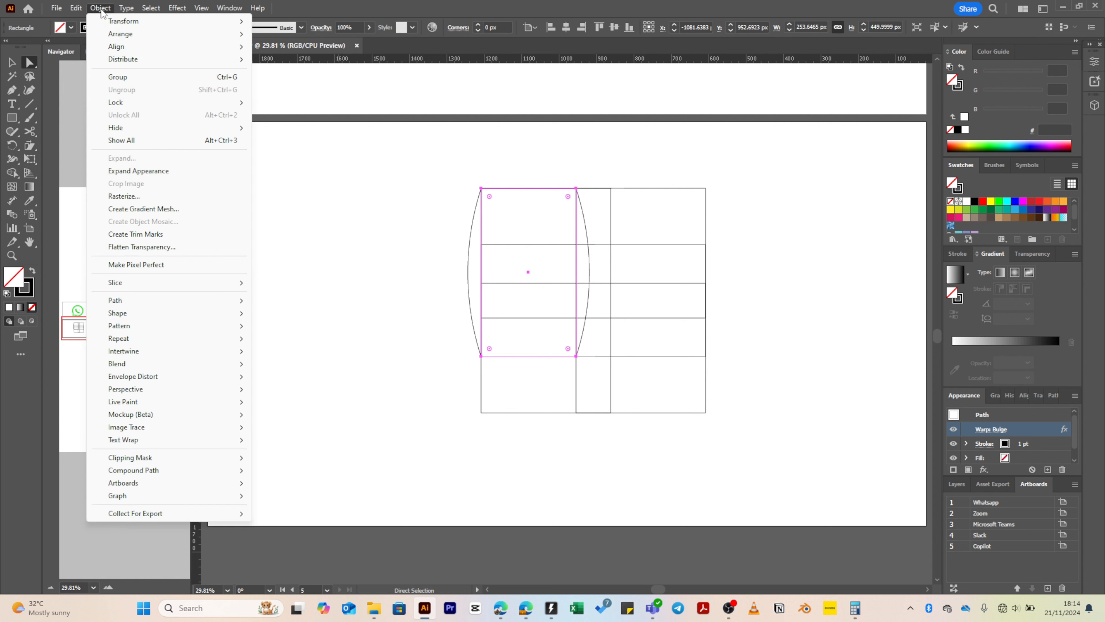
pyautogui.moveTo(119, 10)
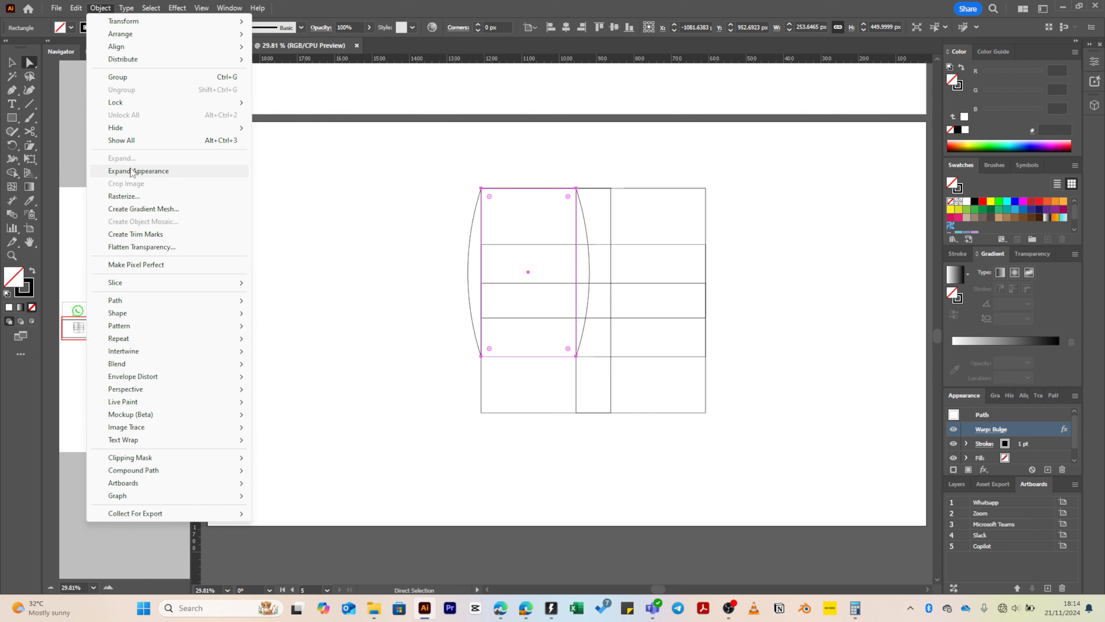
pyautogui.click(133, 171)
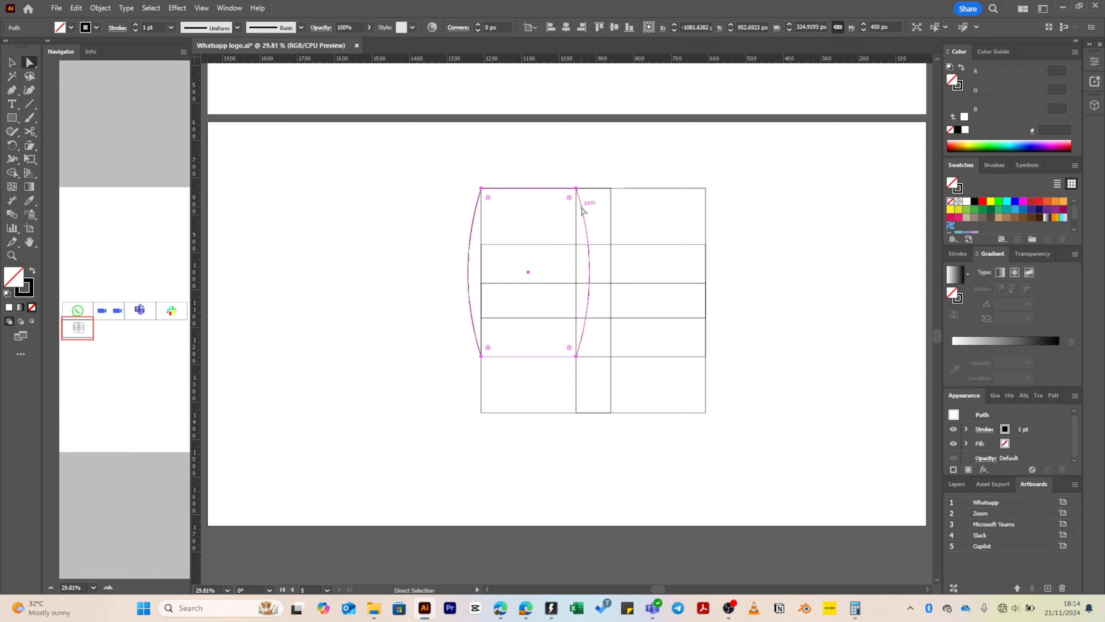
# - Place a horizontal guide through the upper handle of the bulged shape's right-hand curve, at Y about 874 px
pyautogui.click(576, 188)
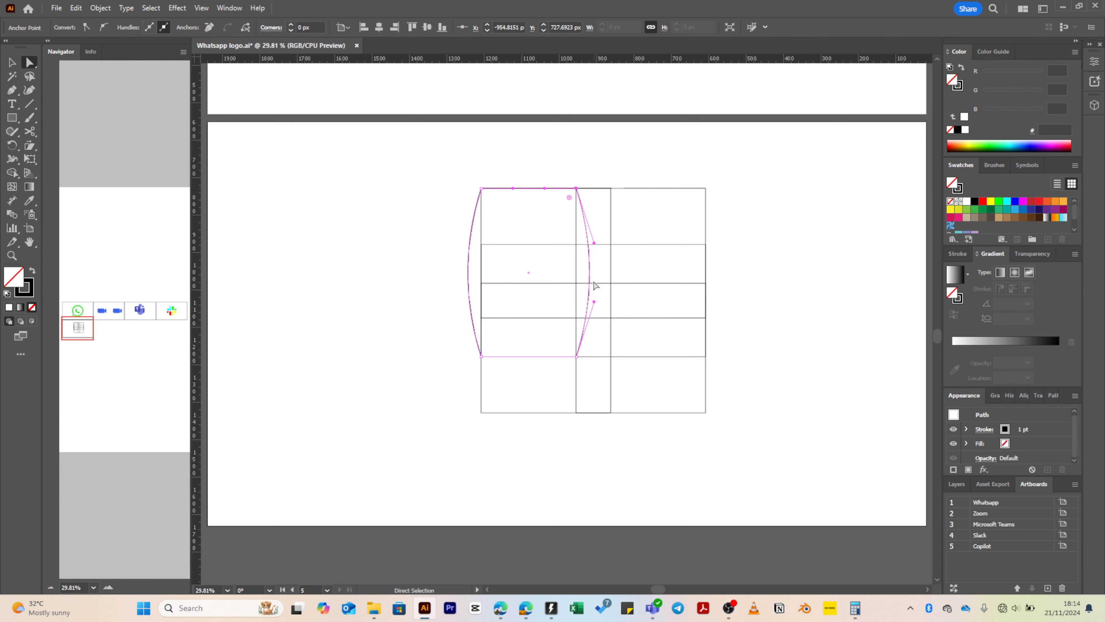
pyautogui.scroll(1, 597, 294)
pyautogui.scroll(1, 597, 295)
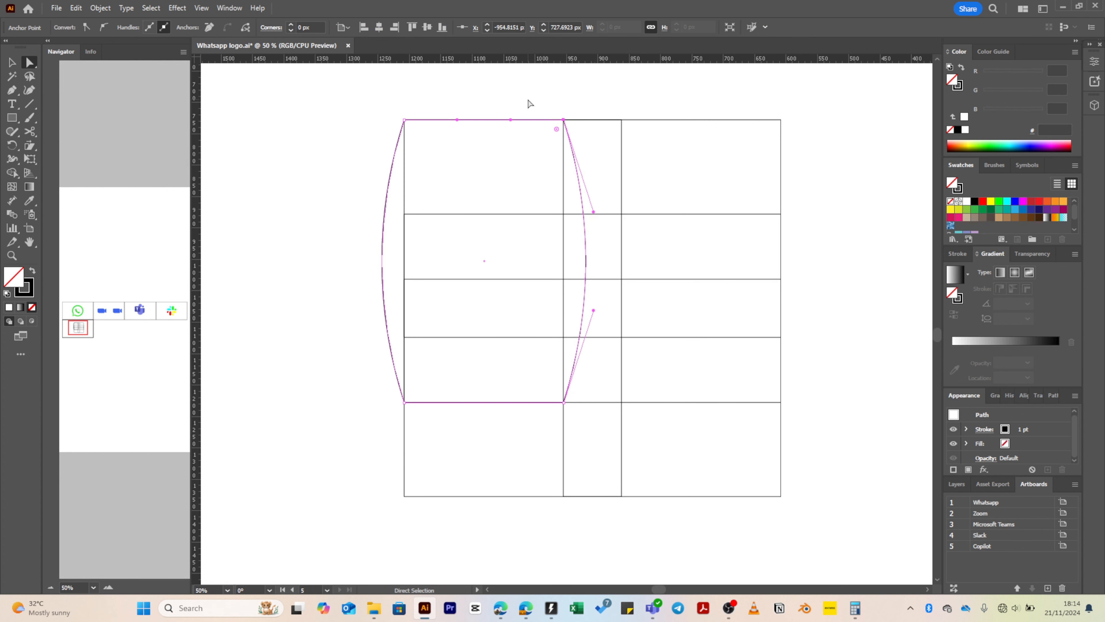
pyautogui.scroll(1, 582, 178)
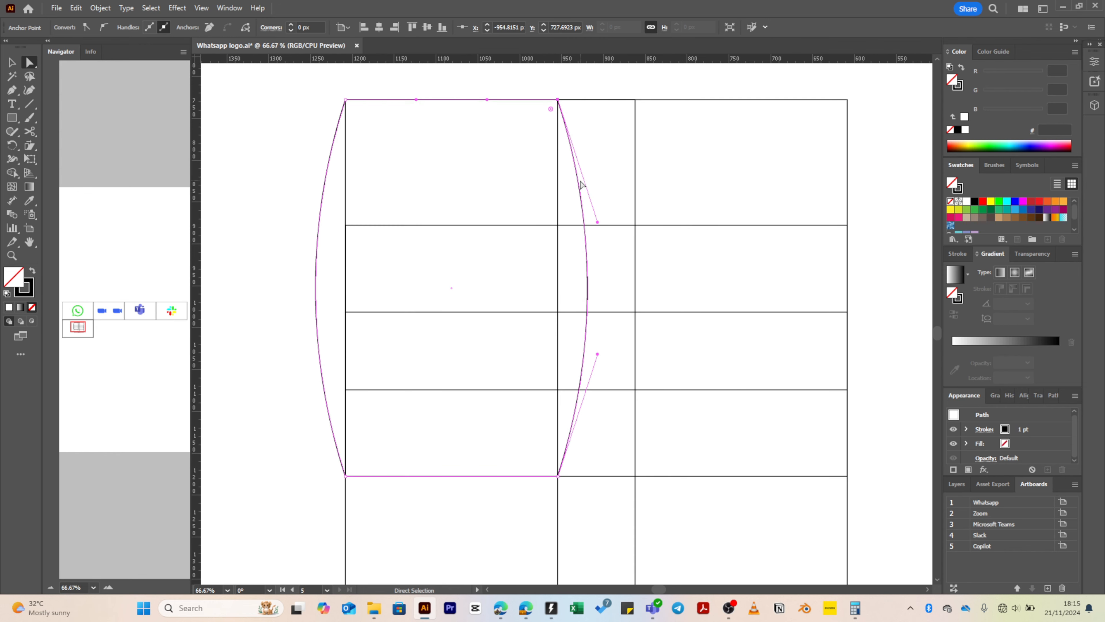
pyautogui.scroll(-1, 583, 185)
pyautogui.moveTo(557, 63); pyautogui.dragTo(593, 212)
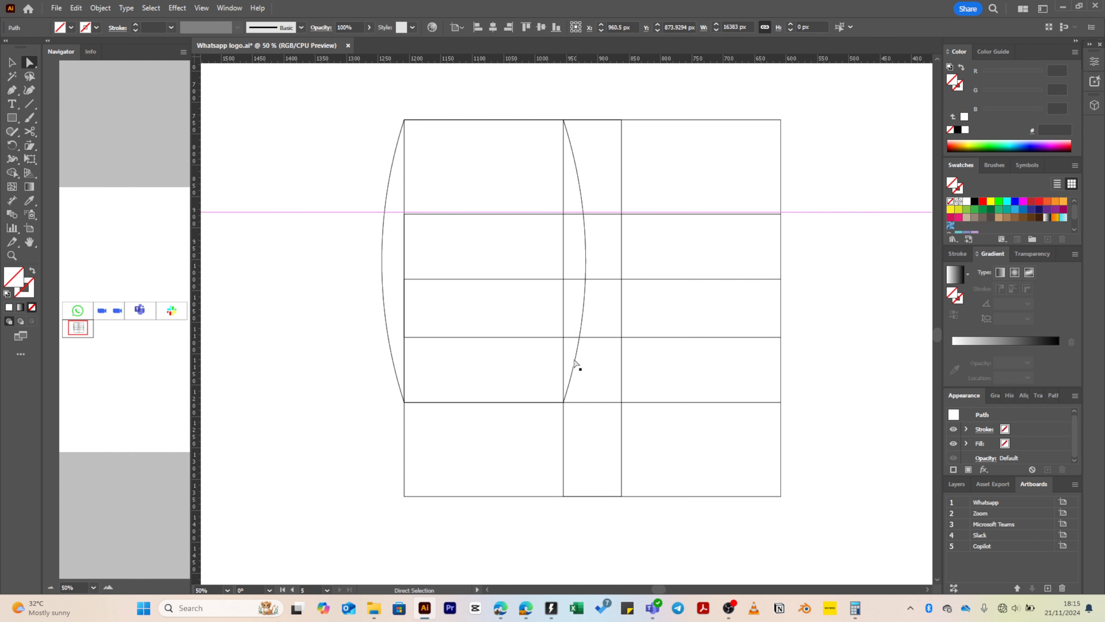
# - Add a horizontal guide through the right curve's lower handle and a vertical guide slightly inside its anchors, at X about -971 px
pyautogui.click(568, 389)
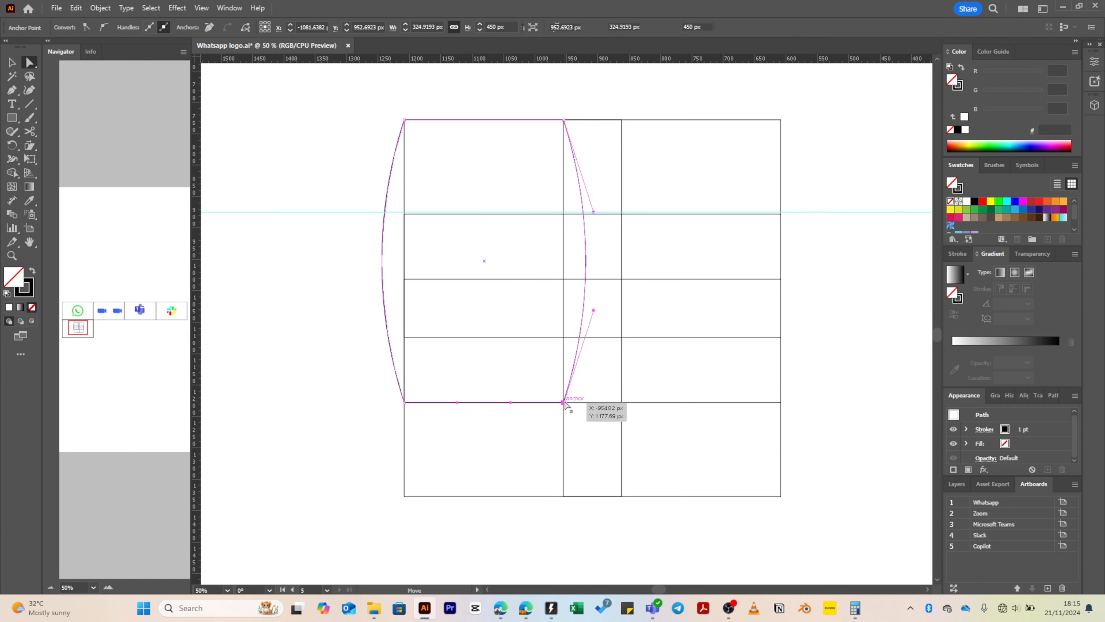
pyautogui.click(564, 403)
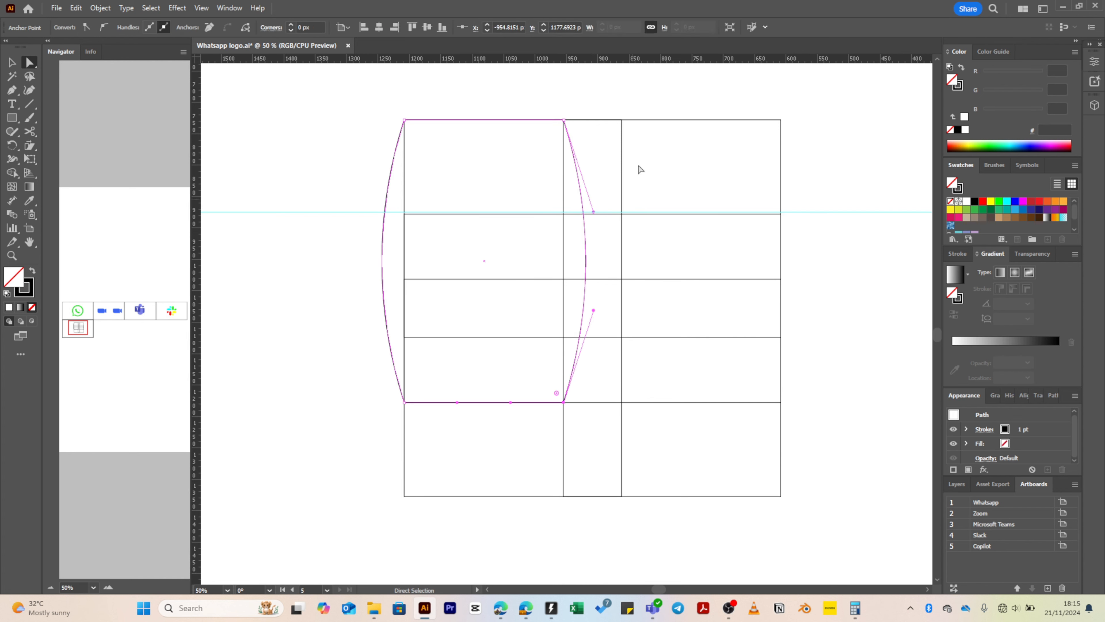
pyautogui.moveTo(599, 61); pyautogui.dragTo(594, 311)
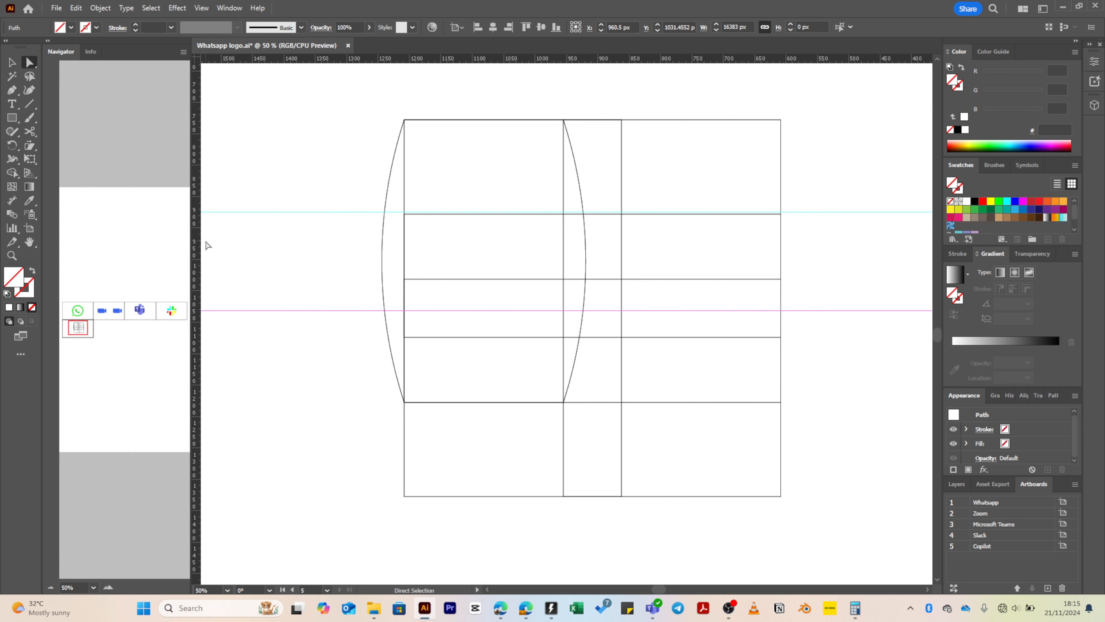
pyautogui.moveTo(197, 243); pyautogui.dragTo(553, 223)
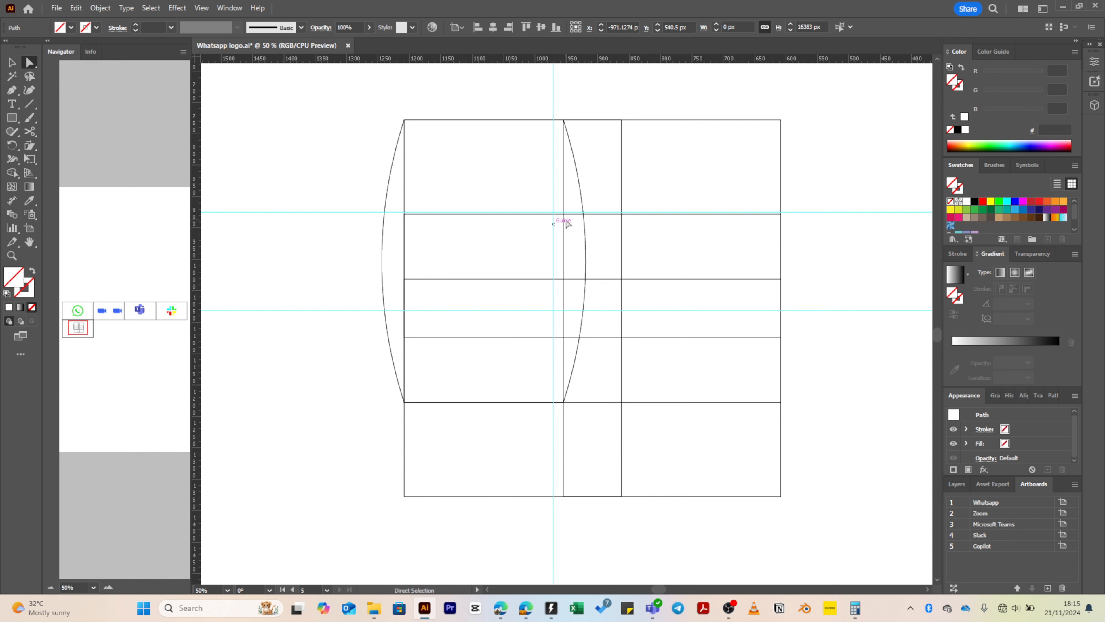
# - Move both handles of the shape's right-hand curve inward to the guide intersections so the side bends left, and deselect the shape
pyautogui.click(586, 226)
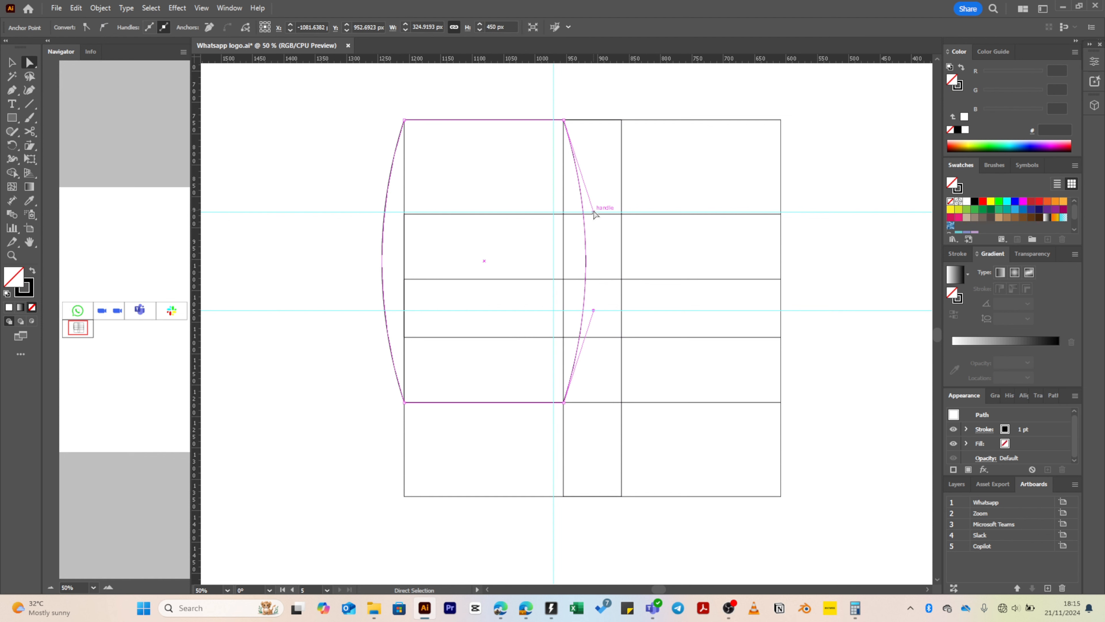
pyautogui.moveTo(594, 211); pyautogui.dragTo(553, 212)
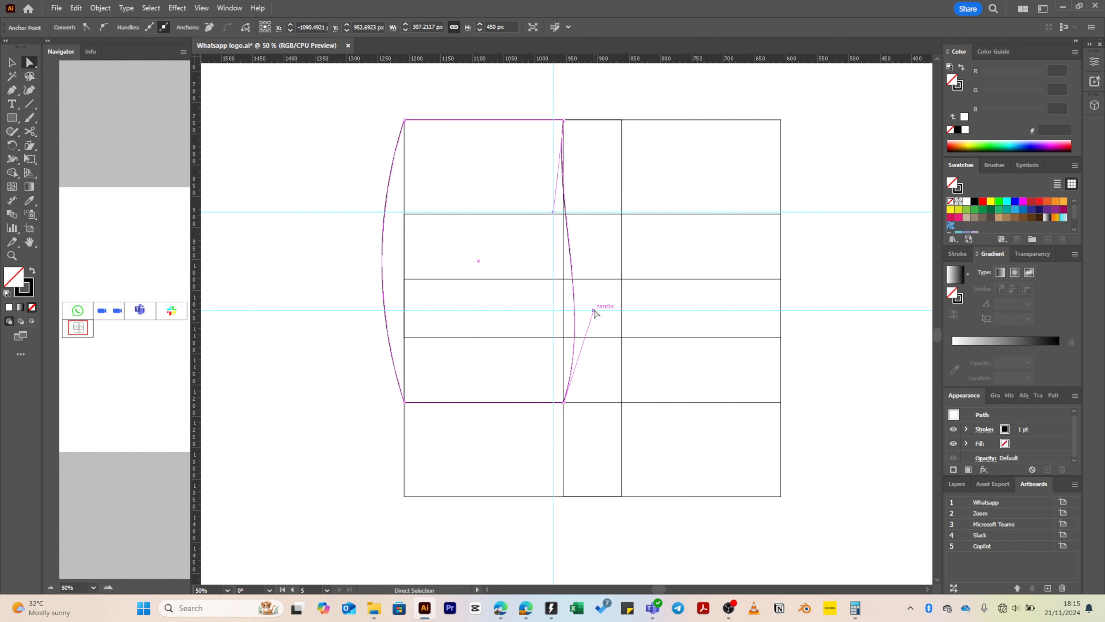
pyautogui.moveTo(594, 310); pyautogui.dragTo(555, 312)
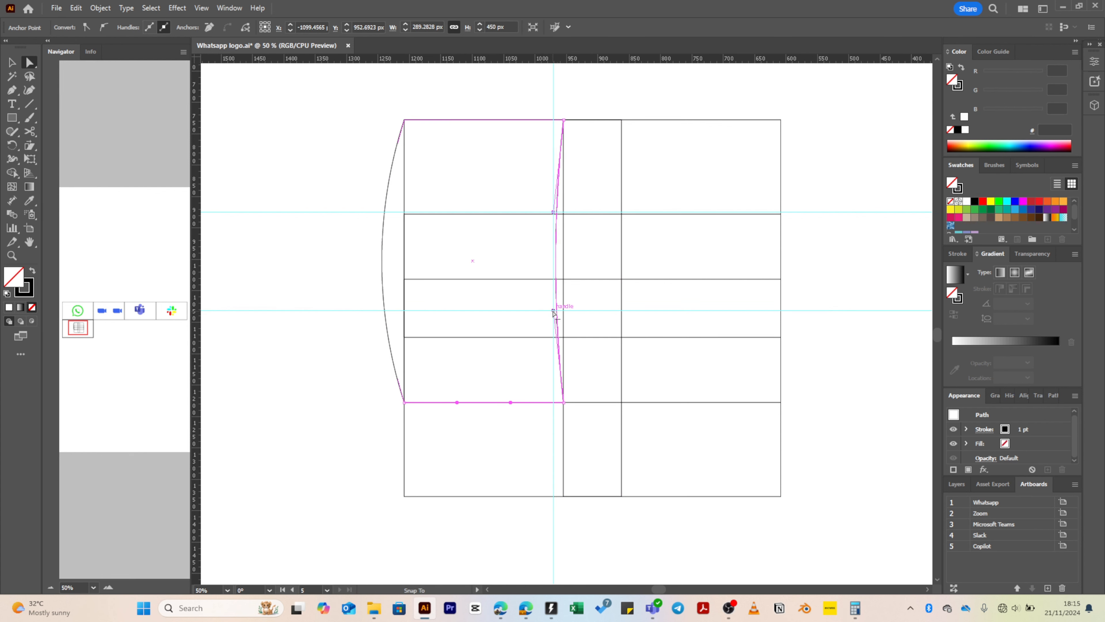
pyautogui.scroll(1, 572, 271)
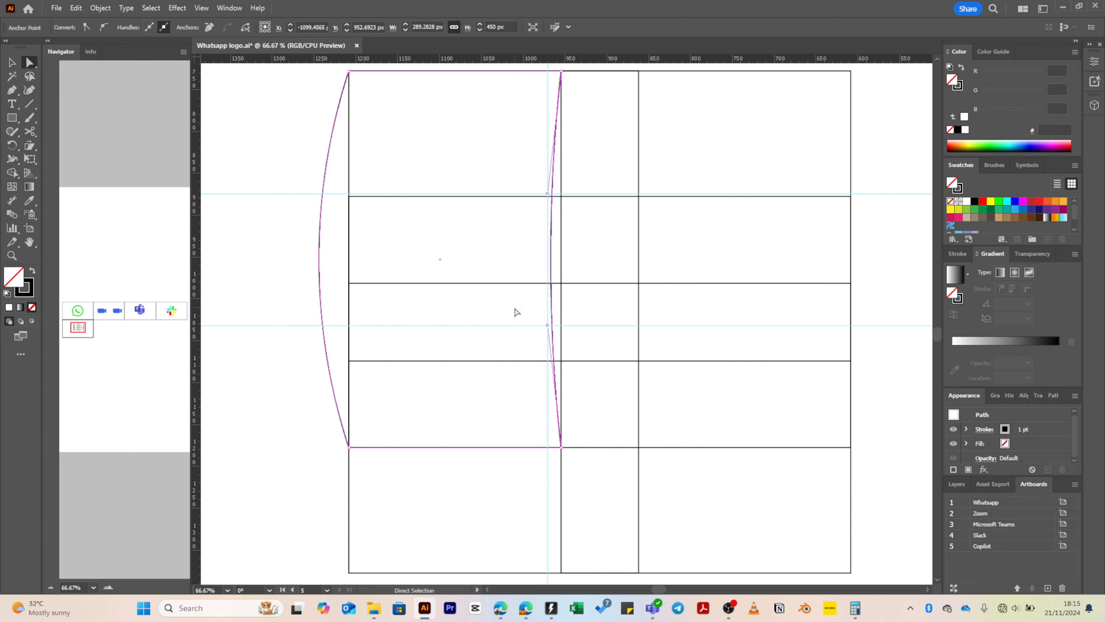
pyautogui.press('v')
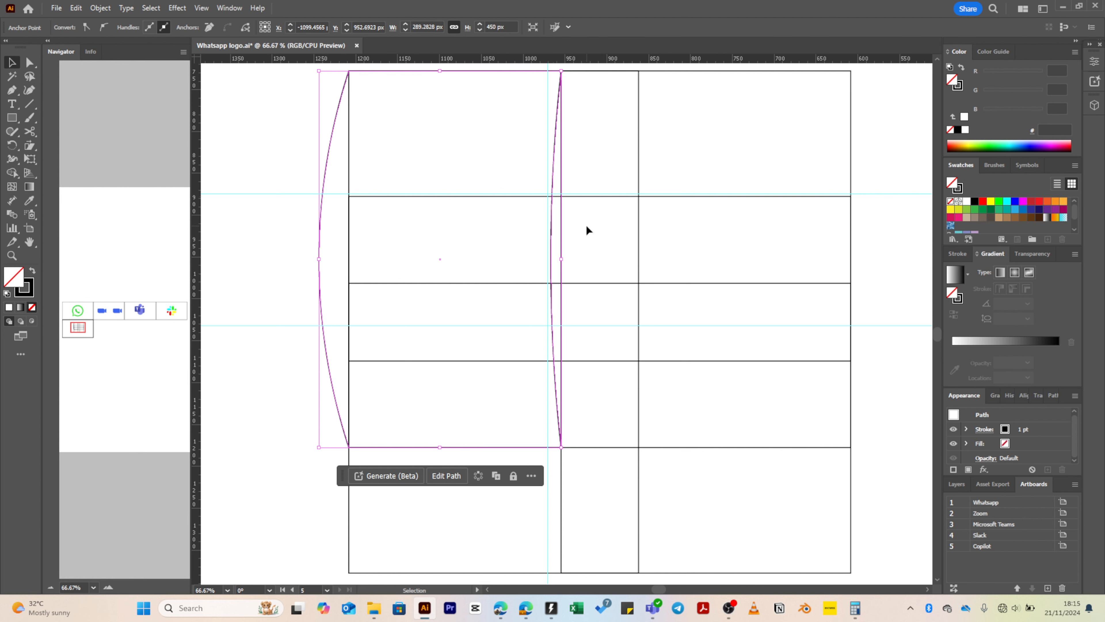
pyautogui.scroll(-1, 585, 225)
pyautogui.scroll(1, 584, 224)
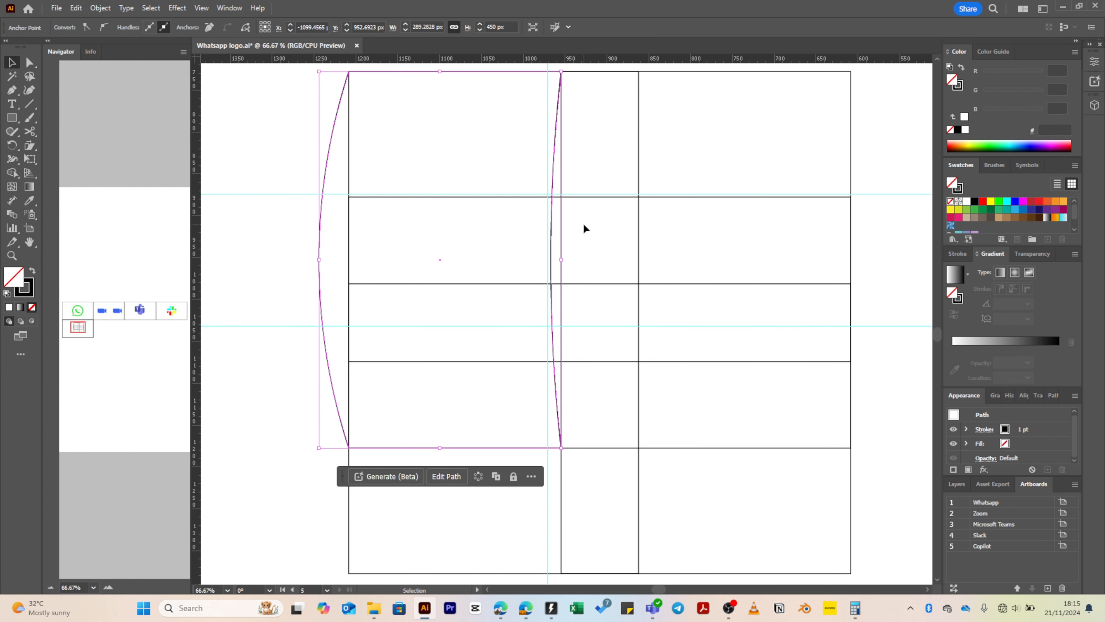
pyautogui.press('space')
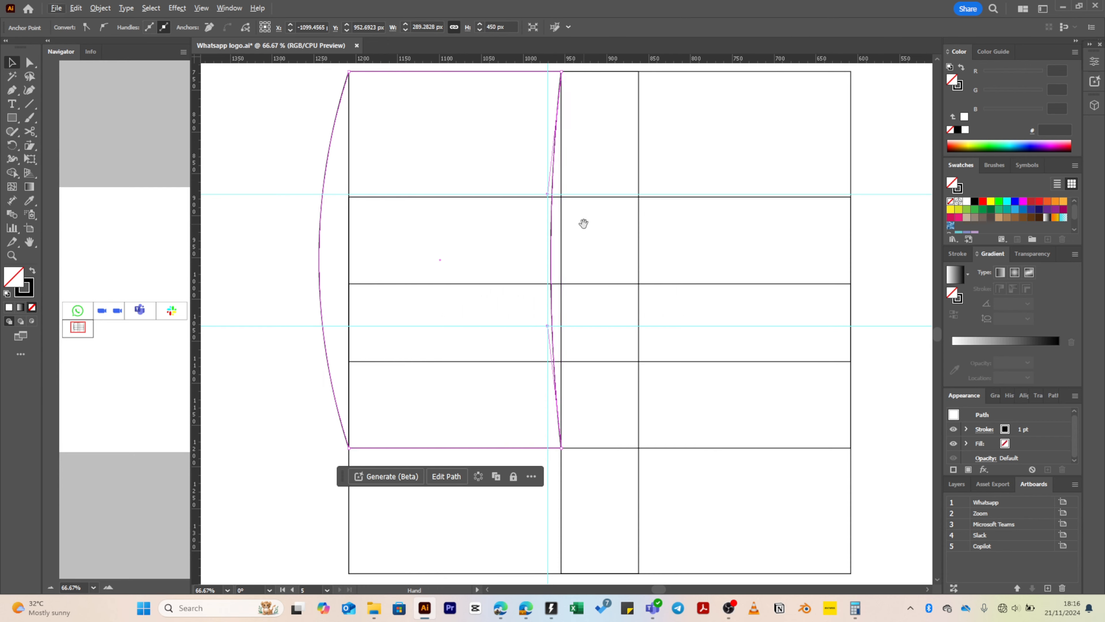
pyautogui.moveTo(584, 222); pyautogui.dragTo(567, 246)
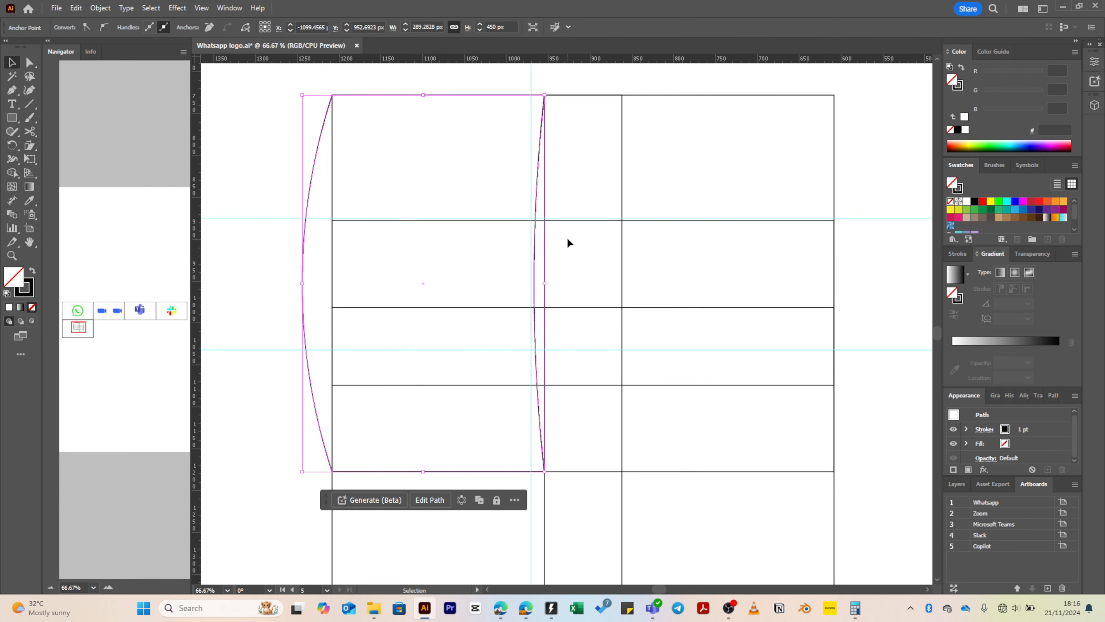
pyautogui.click(566, 207)
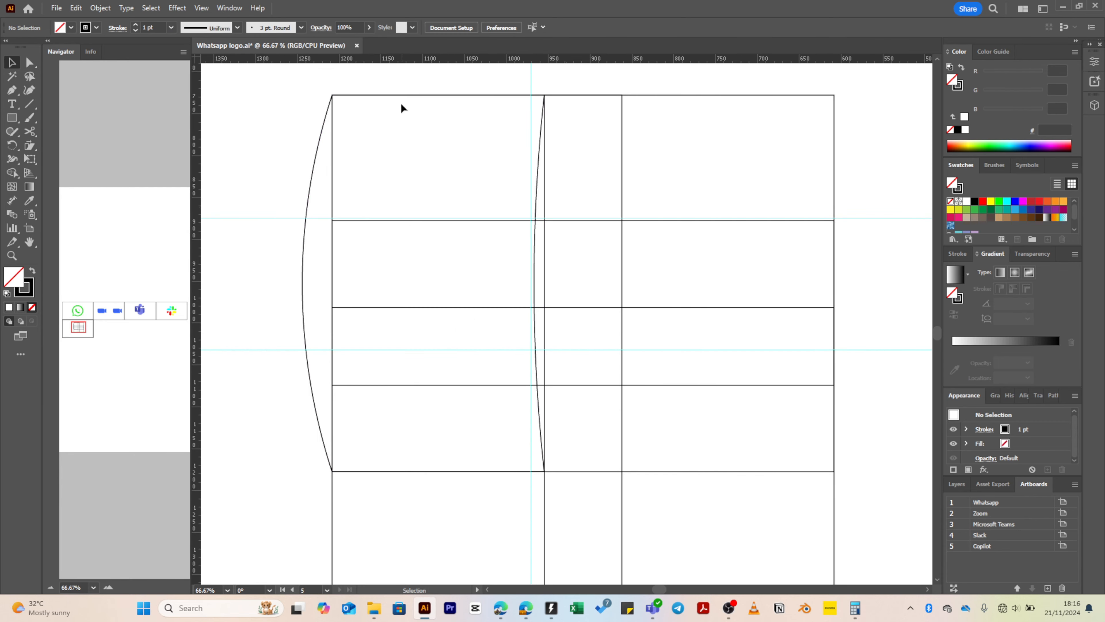
# - Try rounding all four corners of the curved shape with radii of about 86 px and about 32 px
pyautogui.click(313, 156)
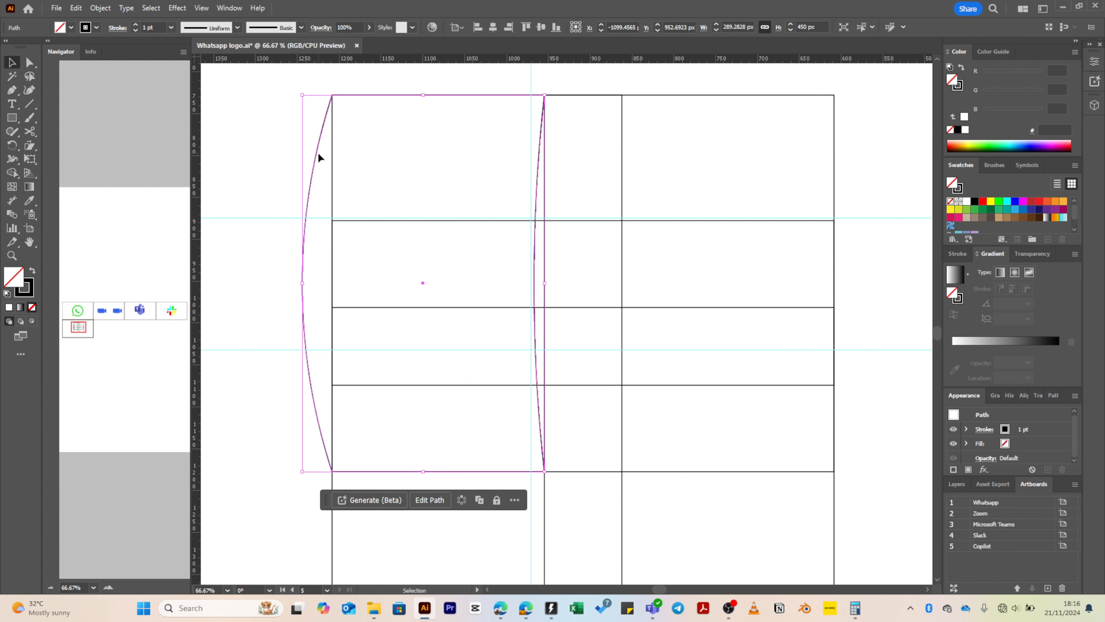
pyautogui.press('a')
pyautogui.moveTo(339, 104); pyautogui.dragTo(379, 163)
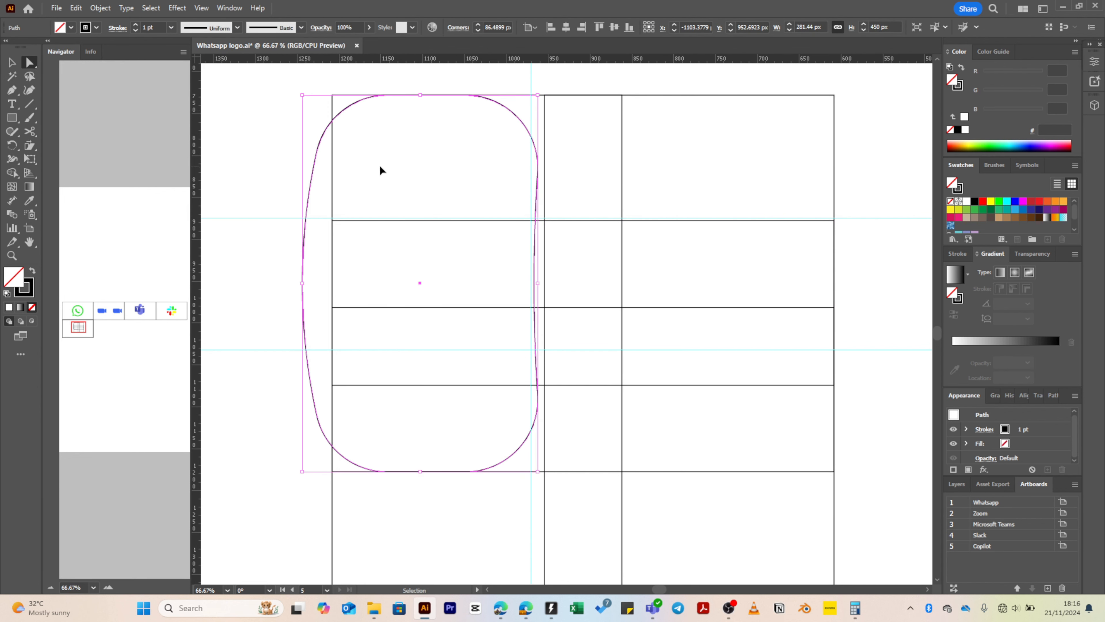
pyautogui.hotkey('ctrl', 'z')
pyautogui.moveTo(339, 105); pyautogui.dragTo(352, 122)
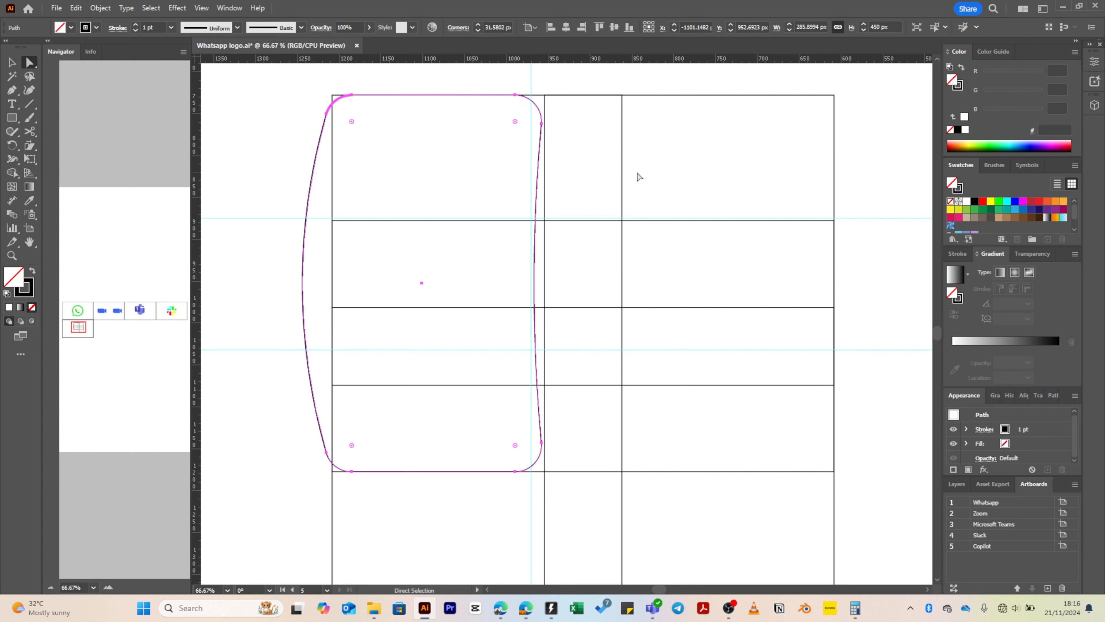
pyautogui.hotkey('ctrl', 'z')
pyautogui.press('v')
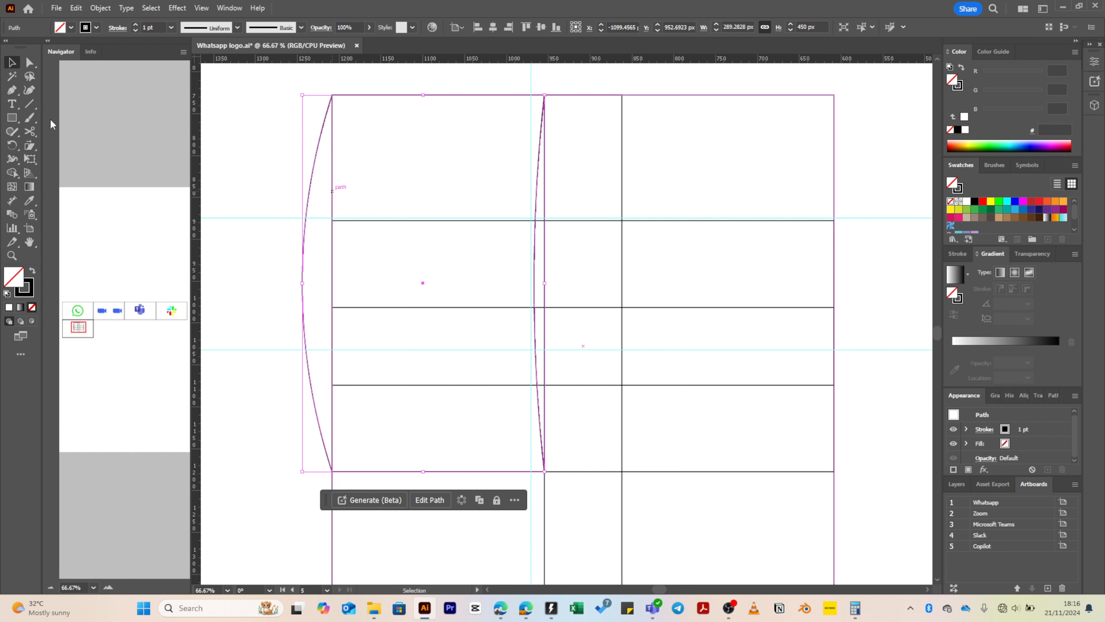
# - Draw a circle about 92.7 px across in the second row's middle box, touching its upper edge and both sides
pyautogui.moveTo(21, 120); pyautogui.dragTo(47, 140)
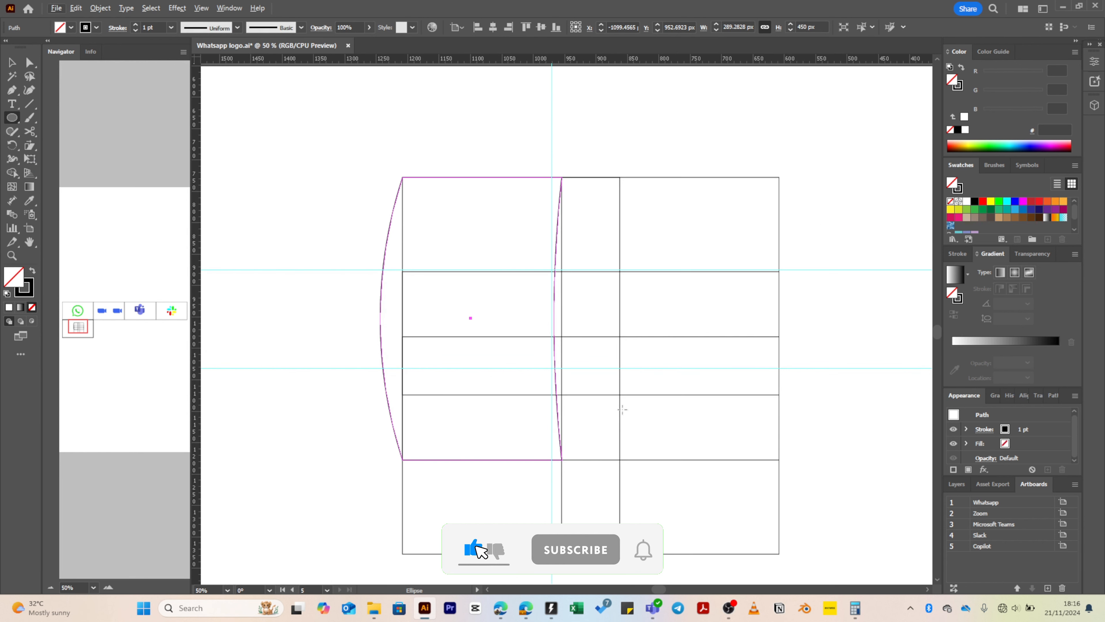
pyautogui.scroll(1, 562, 248)
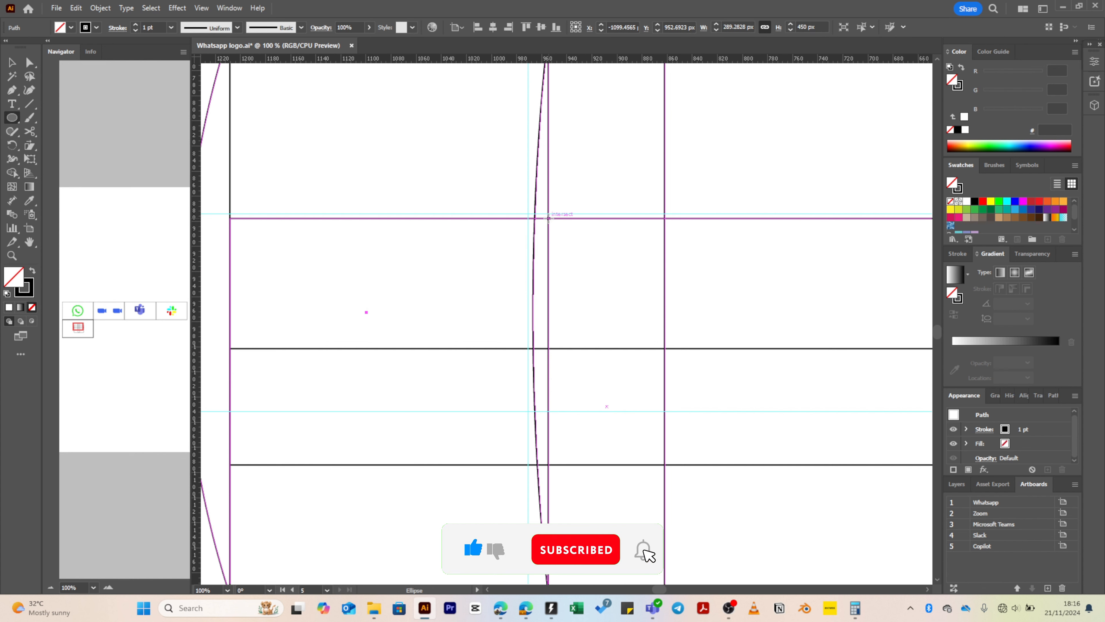
pyautogui.moveTo(548, 218); pyautogui.dragTo(614, 319)
pyautogui.scroll(-3, 627, 273)
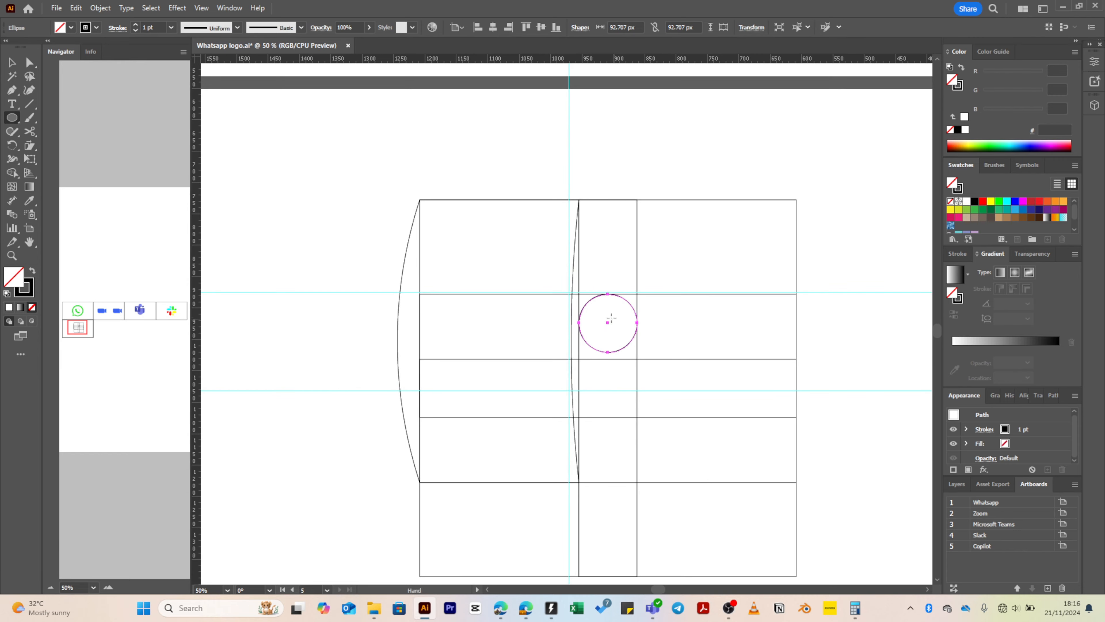
pyautogui.press('v')
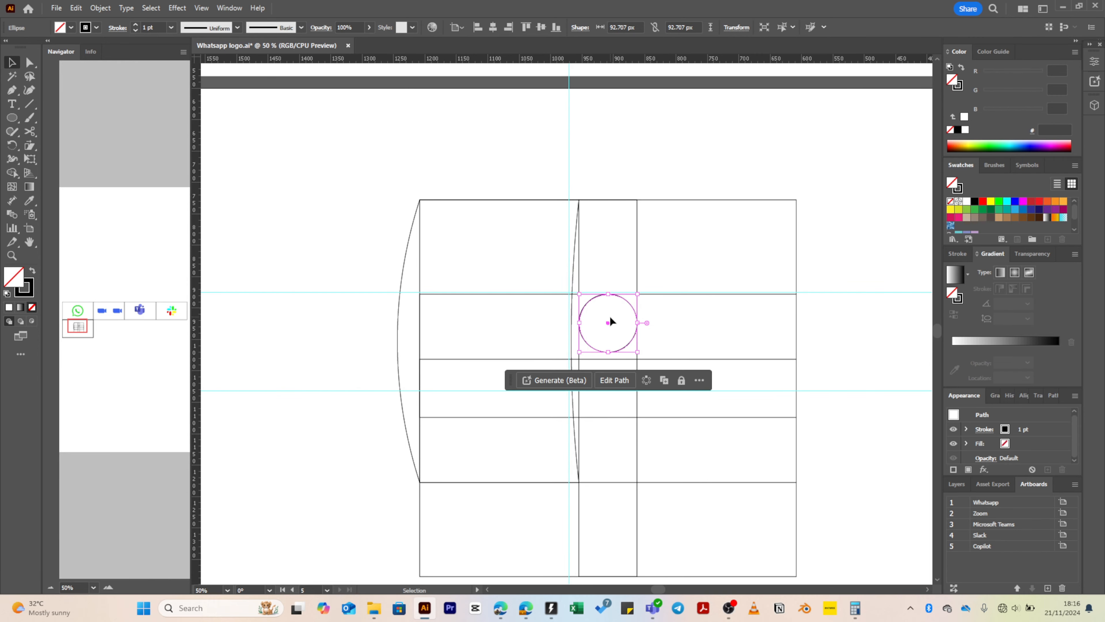
# - Draw a 150 px circle in the first row's wide right-hand box, spanning the full height of the row
pyautogui.press('l')
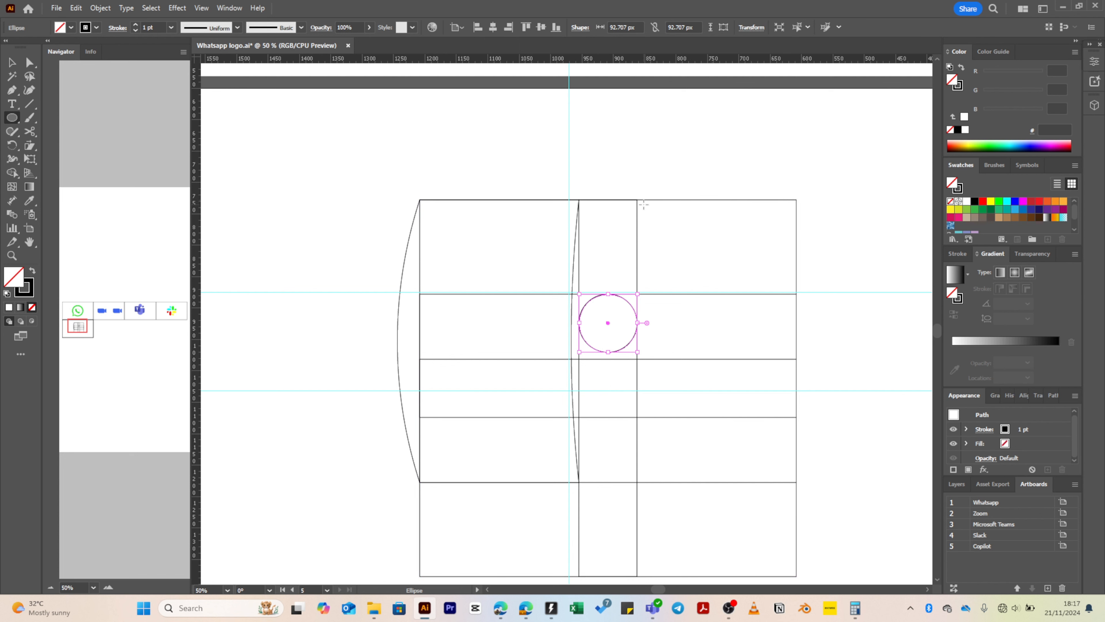
pyautogui.moveTo(662, 200); pyautogui.dragTo(711, 293)
pyautogui.scroll(4, 705, 293)
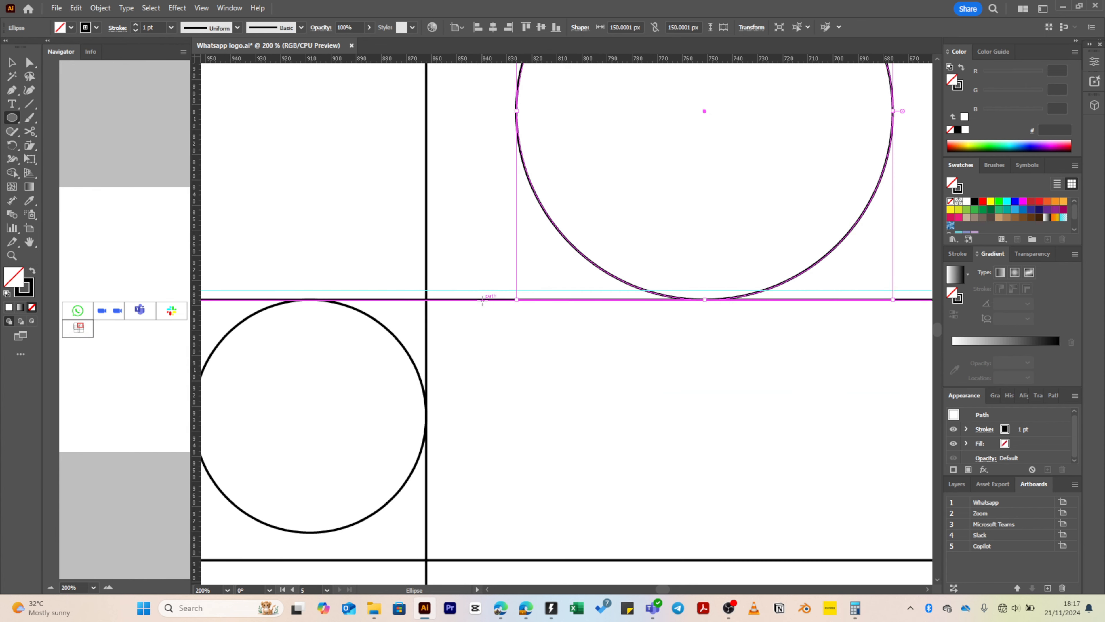
pyautogui.scroll(-3, 520, 292)
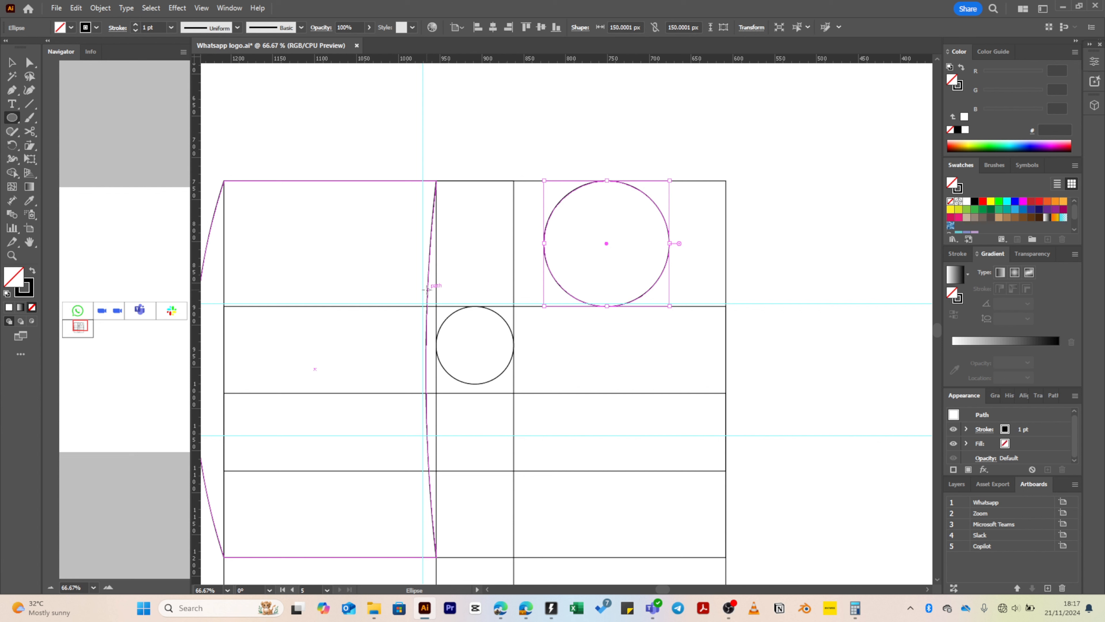
# - Delete the two horizontal guides and the vertical guide used for bending the curve
pyautogui.press('v')
pyautogui.click(419, 300)
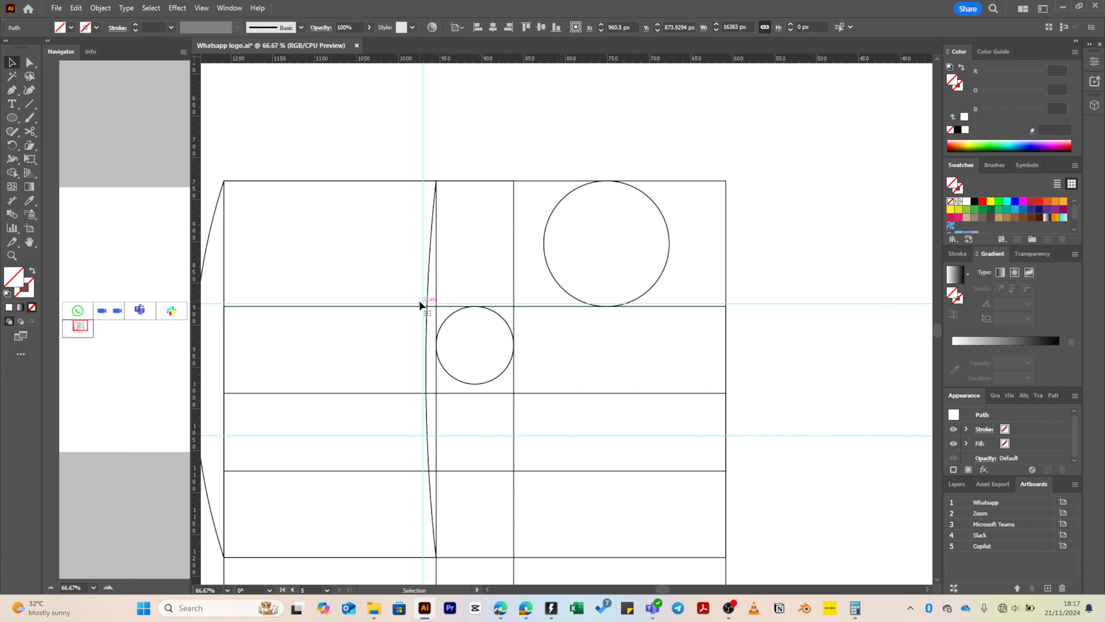
pyautogui.press('Delete')
pyautogui.click(422, 300)
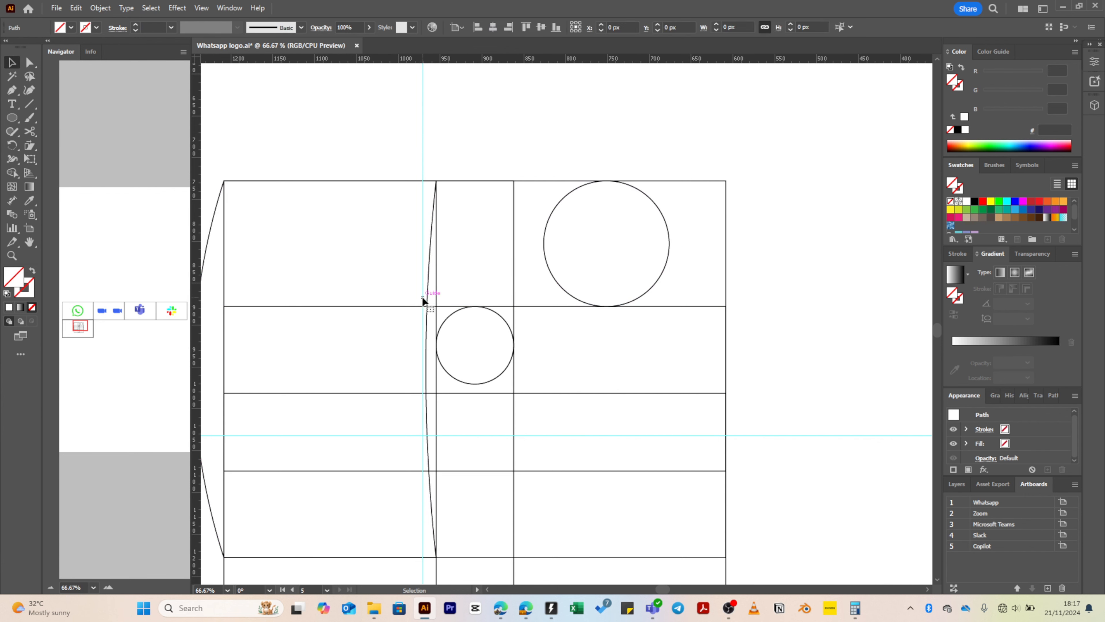
pyautogui.press('Delete')
pyautogui.click(405, 435)
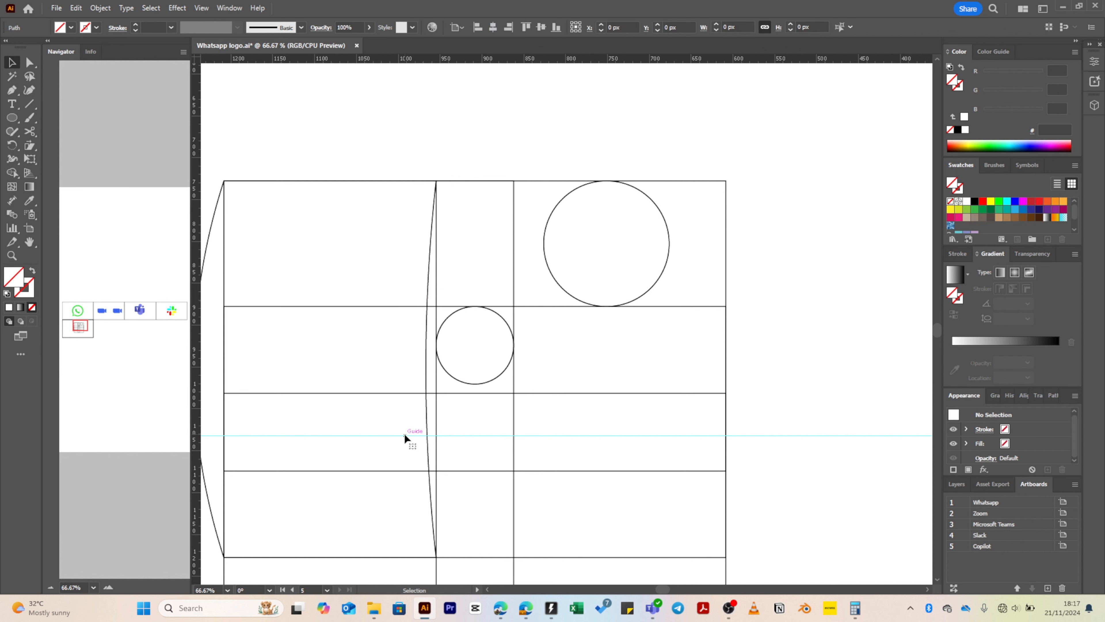
pyautogui.press('Delete')
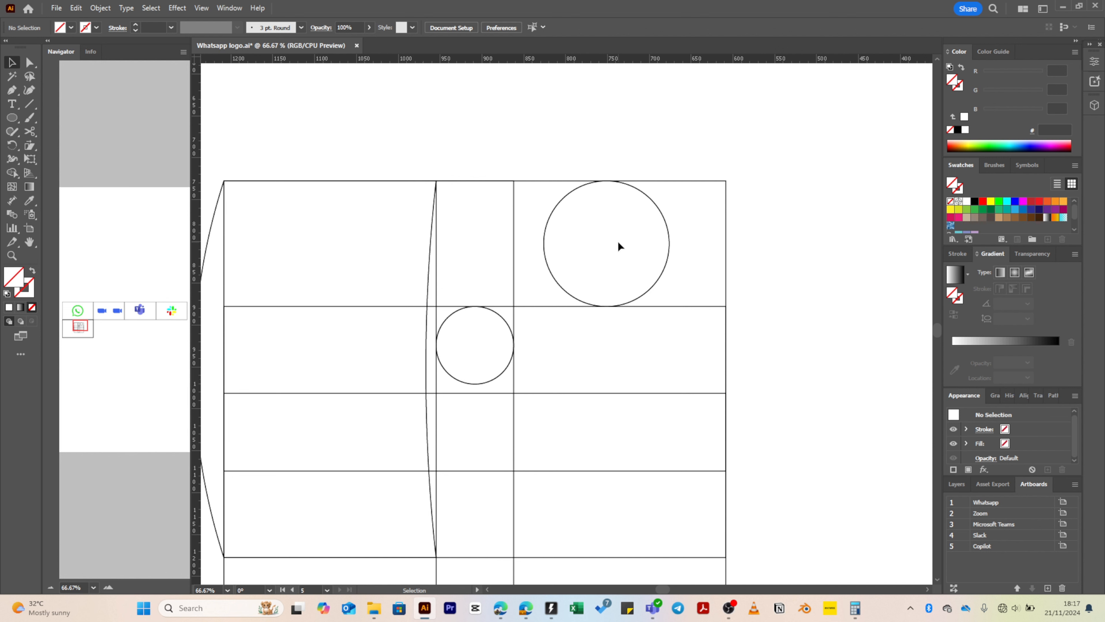
# - Move the 150 px circle left along the first row until its left edge meets the panel's right-hand curve
pyautogui.click(671, 234)
pyautogui.hotkey('ctrl', '-')
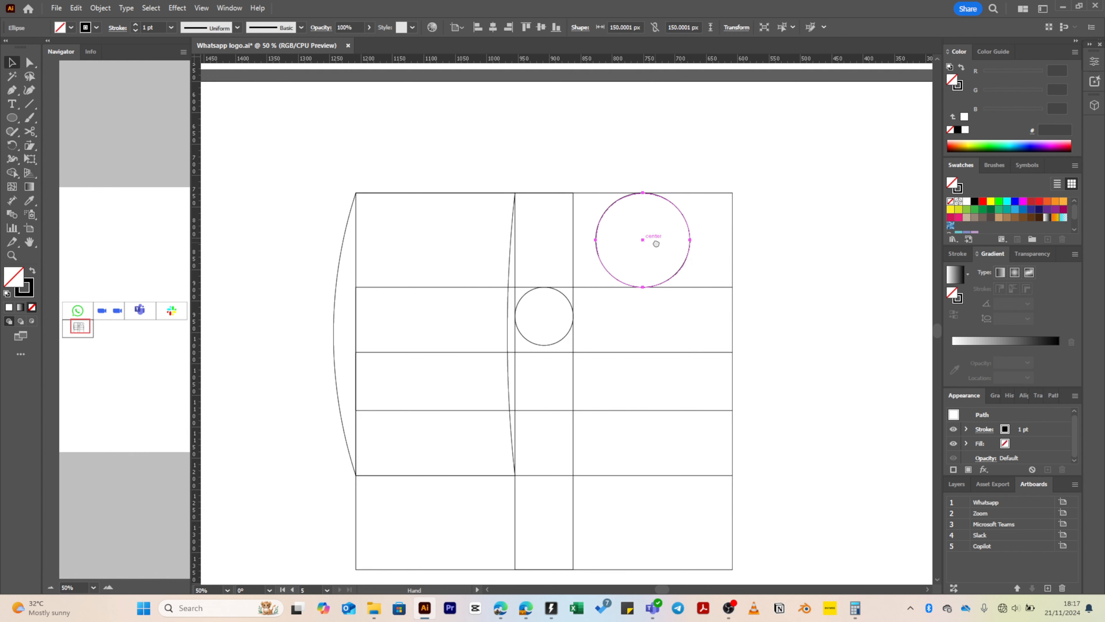
pyautogui.moveTo(642, 237); pyautogui.dragTo(559, 238)
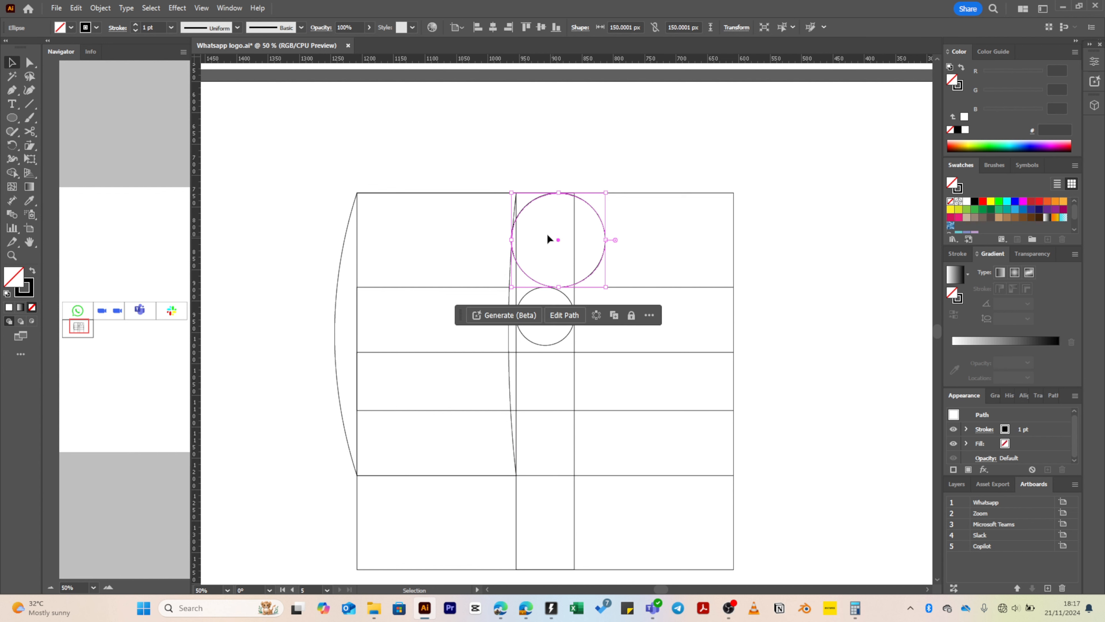
pyautogui.scroll(4, 542, 231)
pyautogui.scroll(1, 489, 252)
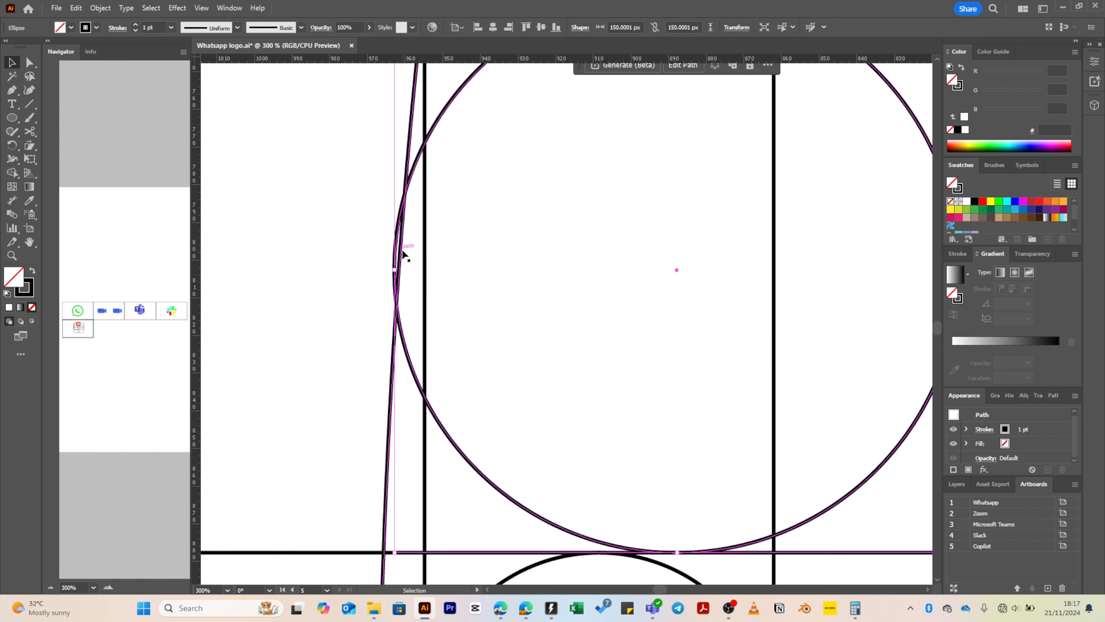
pyautogui.scroll(-1, 402, 251)
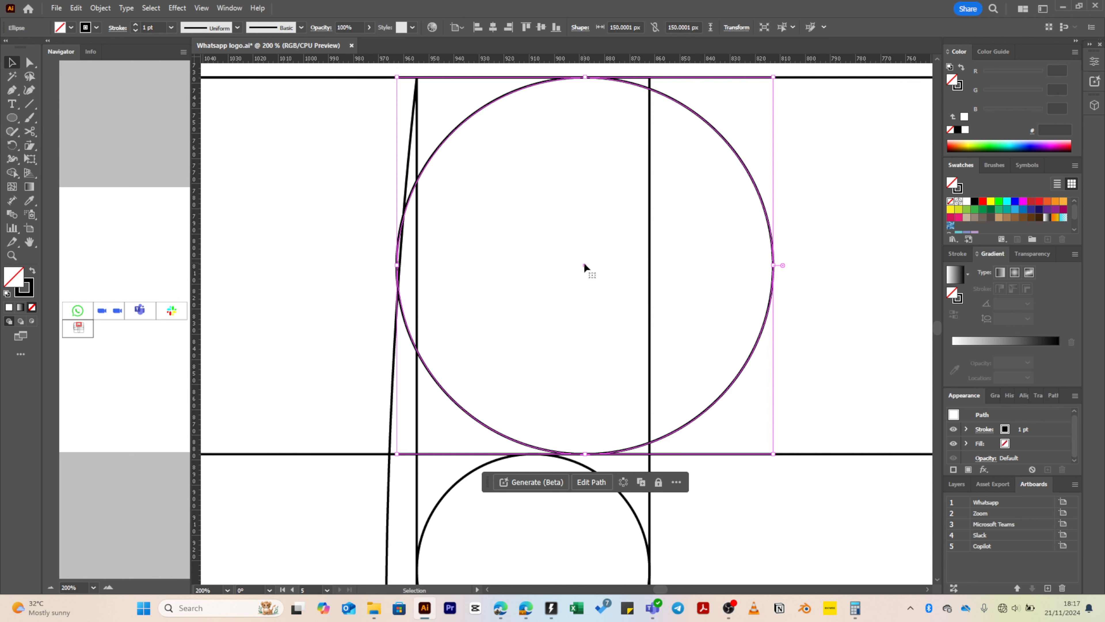
pyautogui.moveTo(584, 266)
pyautogui.mouseDown()
pyautogui.moveTo(603, 264)
pyautogui.moveTo(587, 266)
pyautogui.mouseUp()
pyautogui.scroll(3, 435, 257)
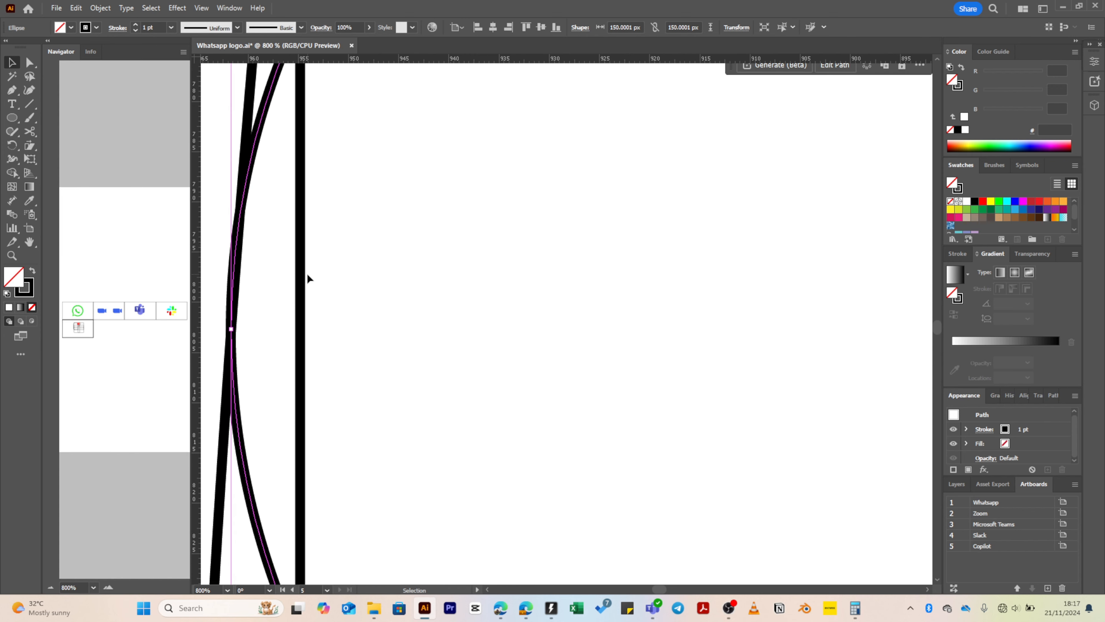
pyautogui.scroll(-2, 307, 278)
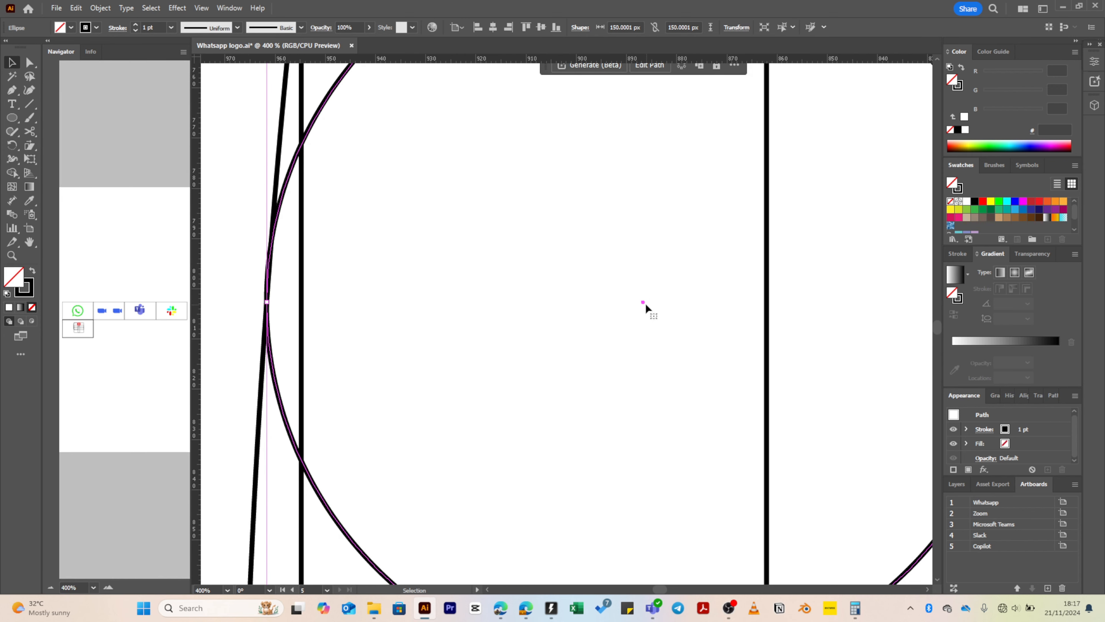
pyautogui.moveTo(643, 302); pyautogui.dragTo(644, 262)
# - Move the 92.7 px circle left within the second row until its left edge touches the curve
pyautogui.hotkey('ctrl', '-')
pyautogui.hotkey('ctrl', '-')
pyautogui.hotkey('ctrl', '-')
pyautogui.scroll(-1, 638, 330)
pyautogui.moveTo(634, 411); pyautogui.dragTo(653, 337)
pyautogui.scroll(1, 653, 331)
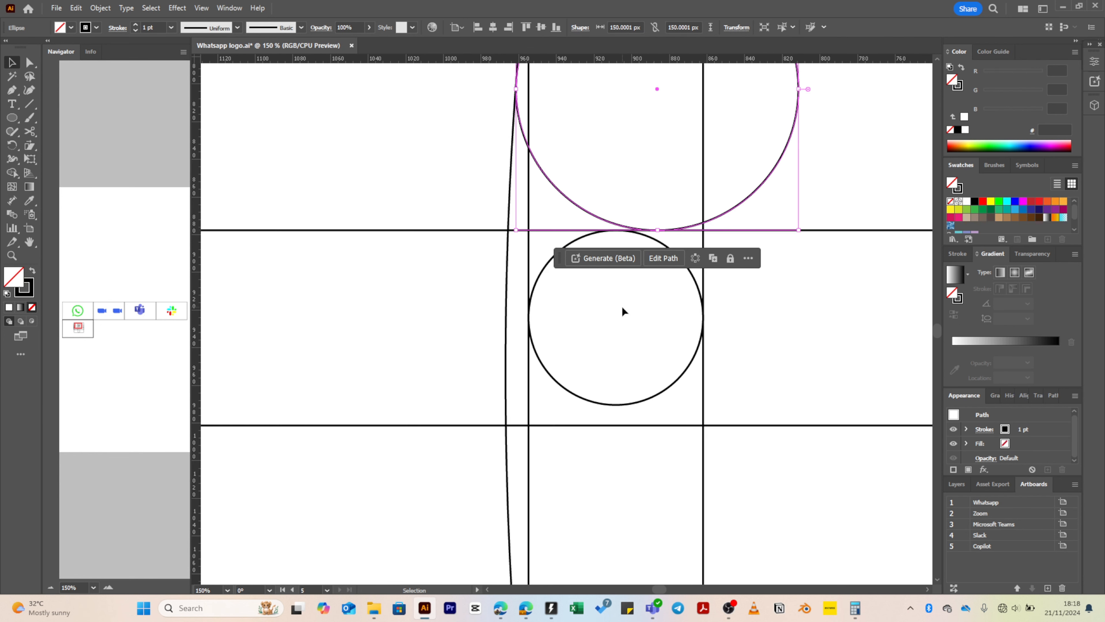
pyautogui.click(692, 276)
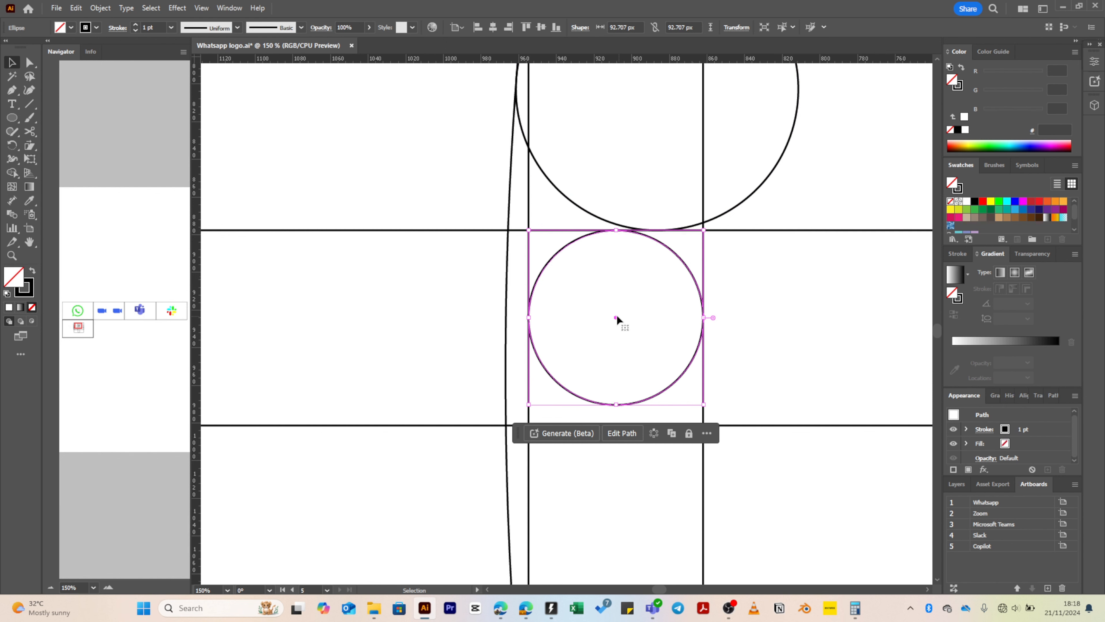
pyautogui.moveTo(616, 314); pyautogui.dragTo(593, 314)
pyautogui.scroll(3, 517, 312)
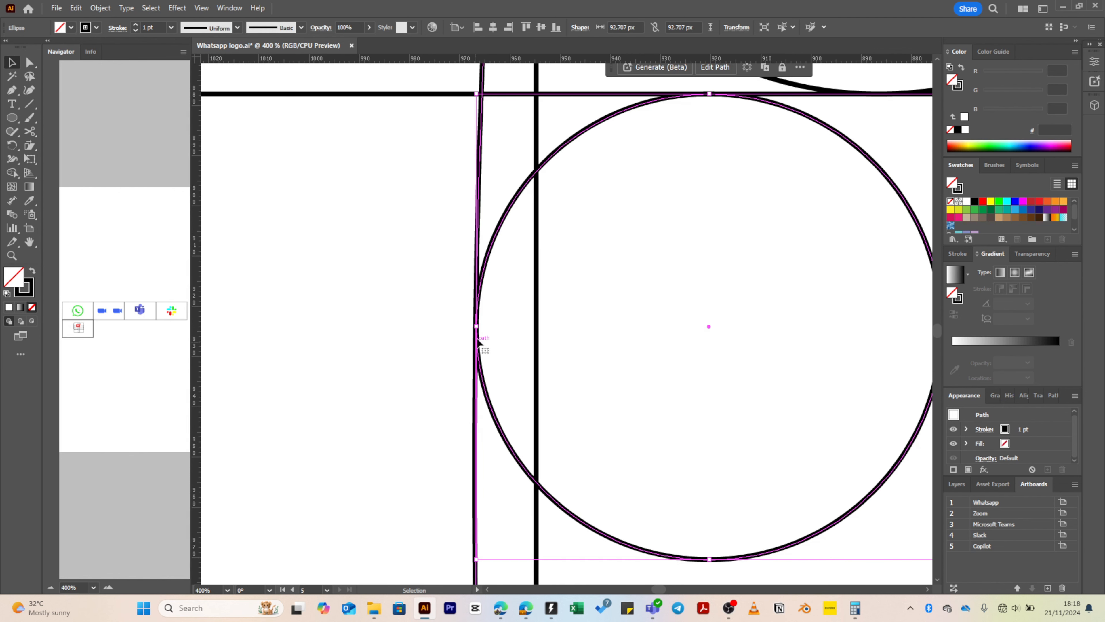
# - Select the grid, curve and circles and check the regions around the small circle with Shape Builder
pyautogui.scroll(-2, 429, 292)
pyautogui.moveTo(420, 255); pyautogui.dragTo(661, 421)
pyautogui.moveTo(385, 160); pyautogui.dragTo(680, 542)
pyautogui.hotkey('shift', 'm')
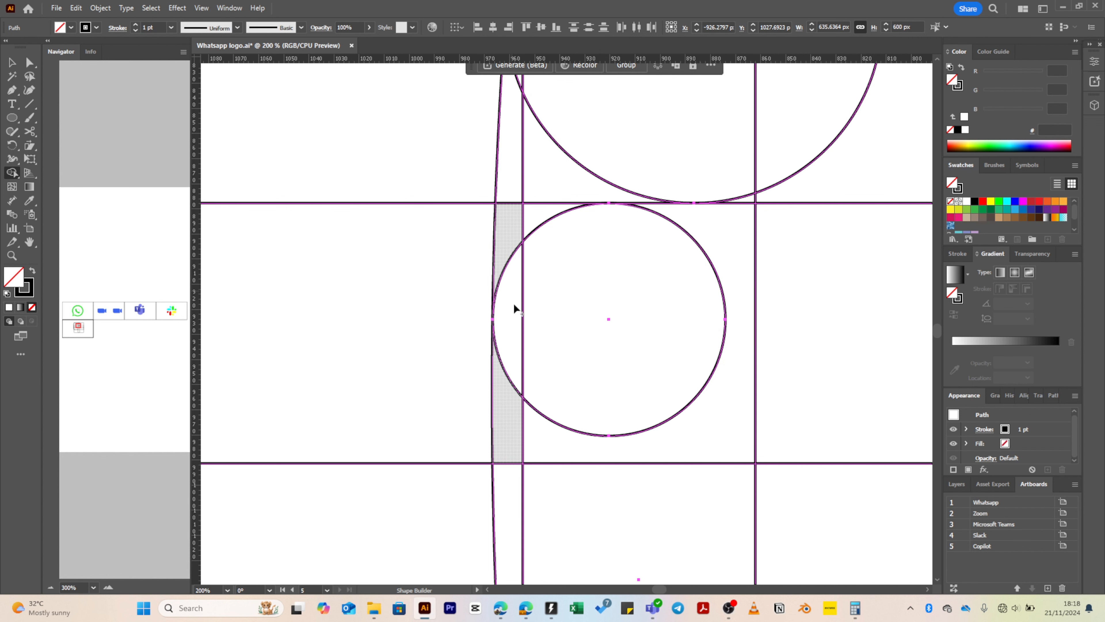
pyautogui.click(512, 413)
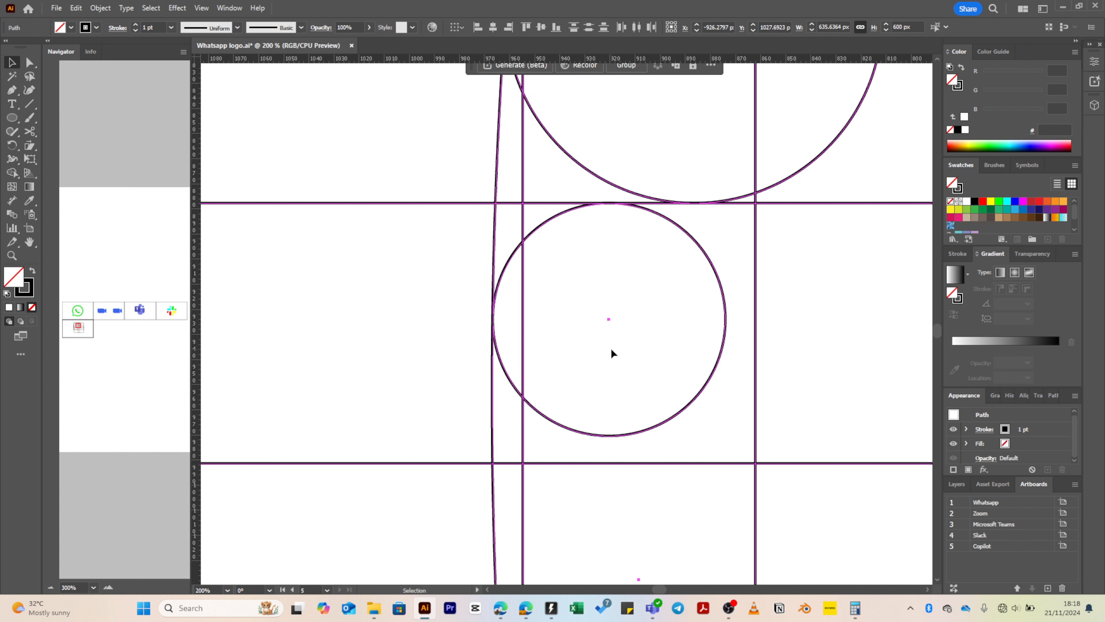
# - Shift the small circle right along the second row, away from the curve
pyautogui.press('v')
pyautogui.click(612, 333)
pyautogui.click(607, 316)
pyautogui.moveTo(607, 316); pyautogui.dragTo(634, 318)
pyautogui.hotkey('ctrl', '=')
pyautogui.hotkey('ctrl', '=')
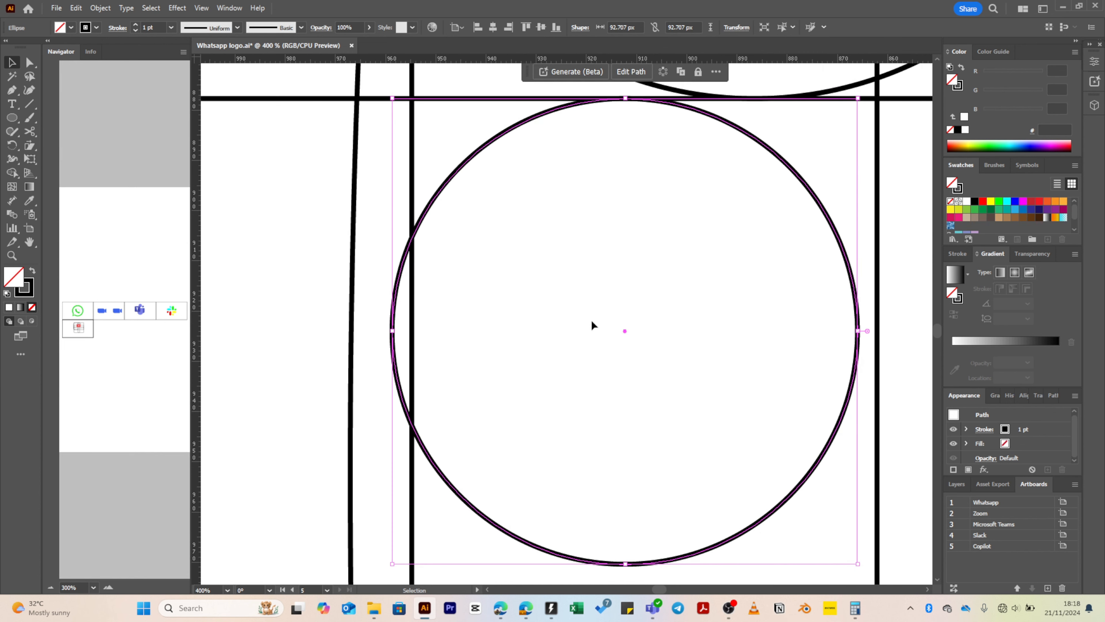
# - Bring the small circle back left so its edge meets the curve again
pyautogui.scroll(4, 588, 324)
pyautogui.scroll(3, 584, 331)
pyautogui.scroll(-6, 584, 330)
pyautogui.scroll(1, 484, 346)
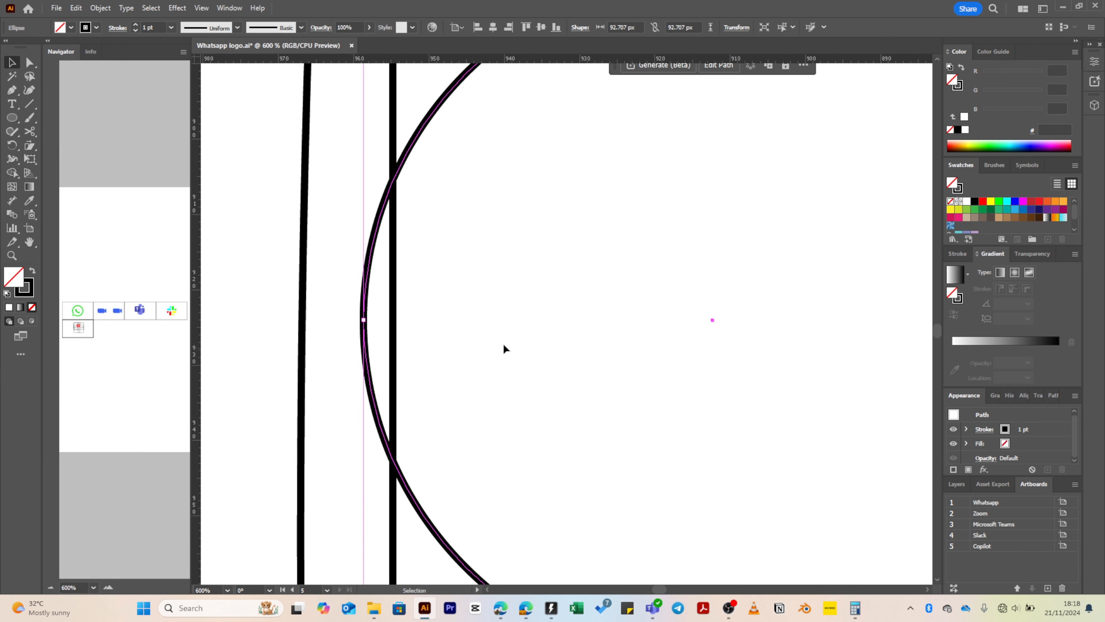
pyautogui.moveTo(715, 321); pyautogui.dragTo(652, 323)
pyautogui.scroll(-2, 642, 317)
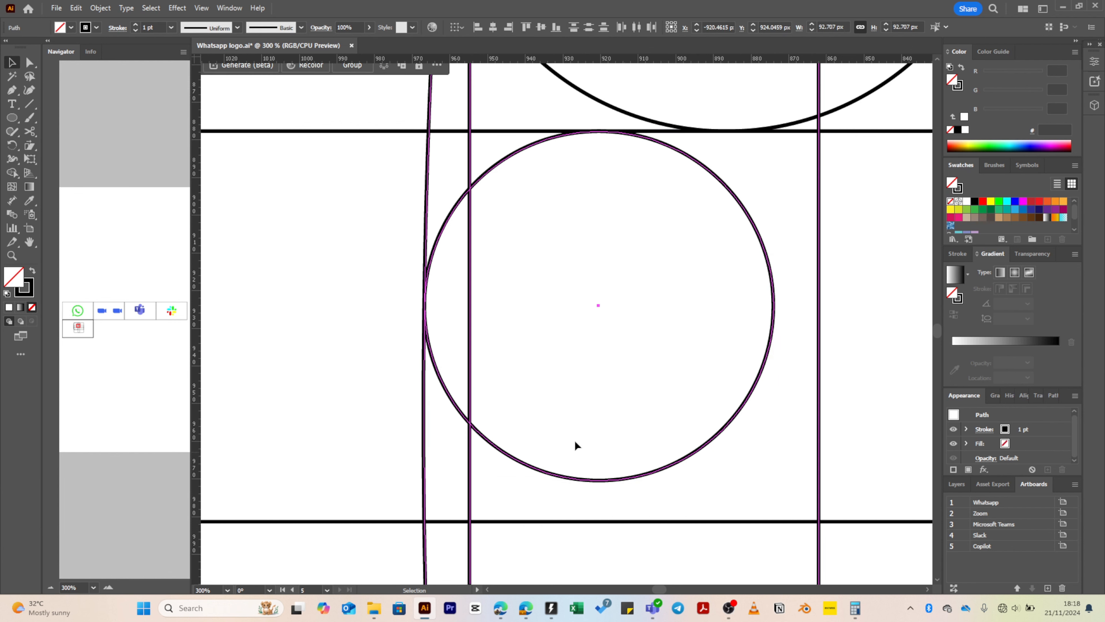
# - Select the overlapping shapes and examine with Shape Builder how the small circle divides the strip beside the curve
pyautogui.moveTo(303, 200); pyautogui.dragTo(603, 561)
pyautogui.hotkey('shift', 'm')
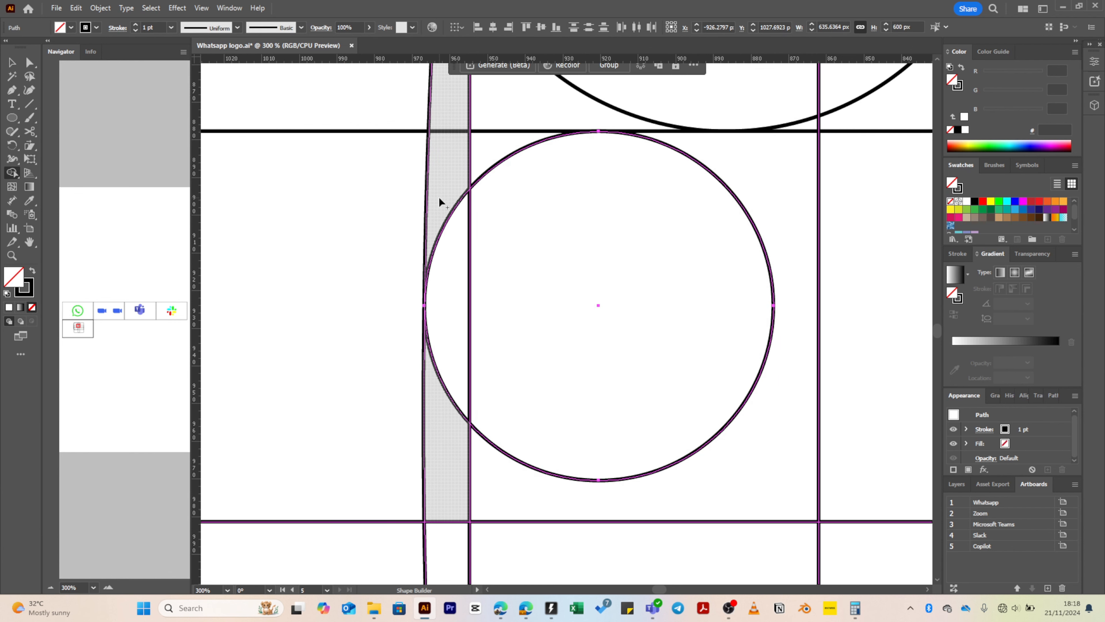
pyautogui.press('v')
# - Nudge the small circle slightly further left against the curve and recheck the resulting regions with Shape Builder
pyautogui.click(602, 311)
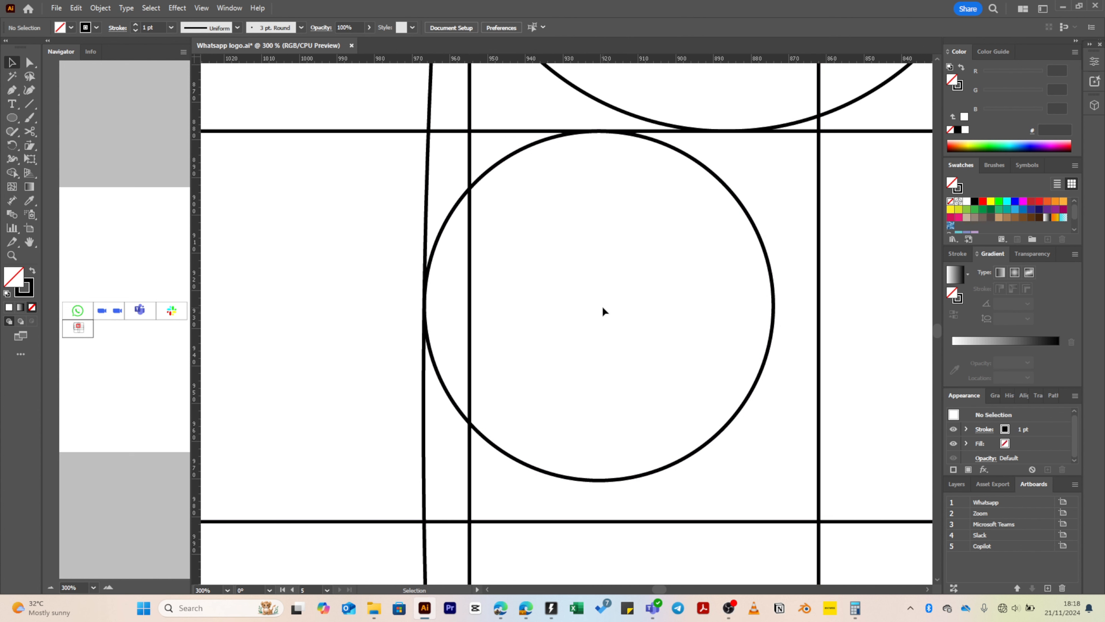
pyautogui.moveTo(600, 306)
pyautogui.mouseDown()
pyautogui.moveTo(623, 311)
pyautogui.moveTo(597, 308)
pyautogui.mouseUp()
pyautogui.scroll(-2, 476, 261)
pyautogui.moveTo(384, 165); pyautogui.dragTo(595, 498)
pyautogui.hotkey('shift', 'm')
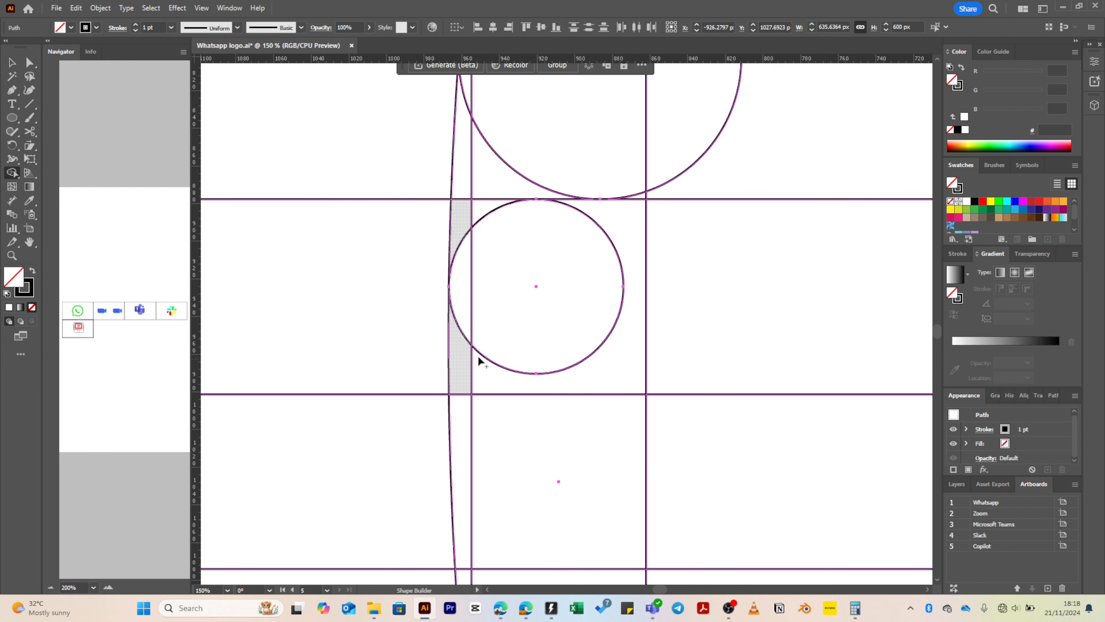
pyautogui.press('v')
# - Realign the small circle with the middle column's sides, then move it left until its edge meets the curve
pyautogui.scroll(2, 586, 331)
pyautogui.moveTo(513, 232); pyautogui.dragTo(710, 274)
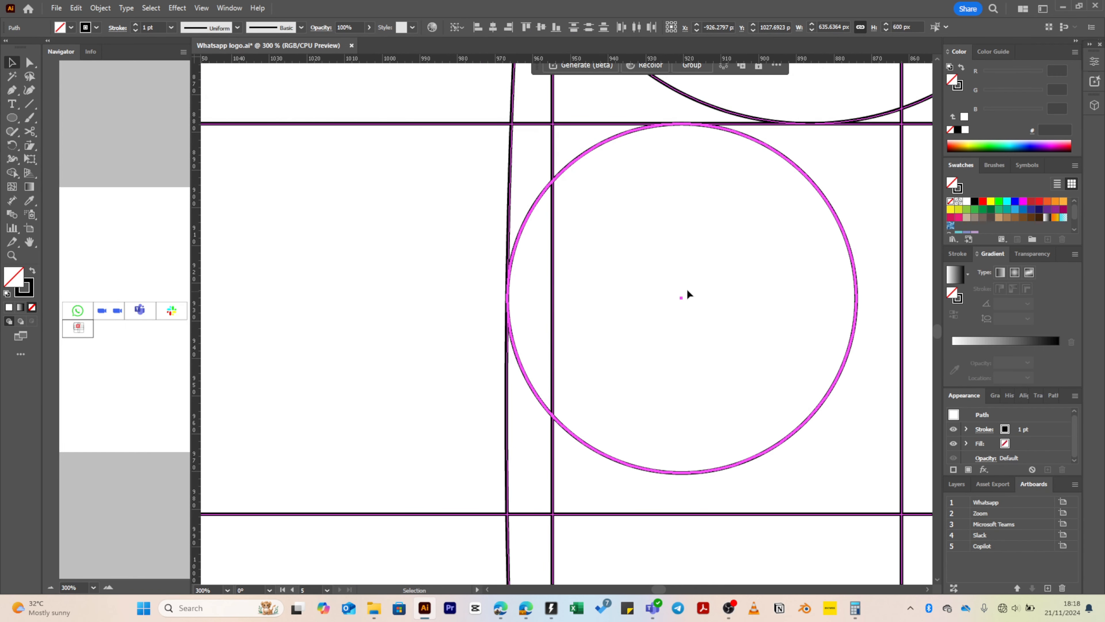
pyautogui.click(681, 300)
pyautogui.moveTo(683, 301); pyautogui.dragTo(727, 301)
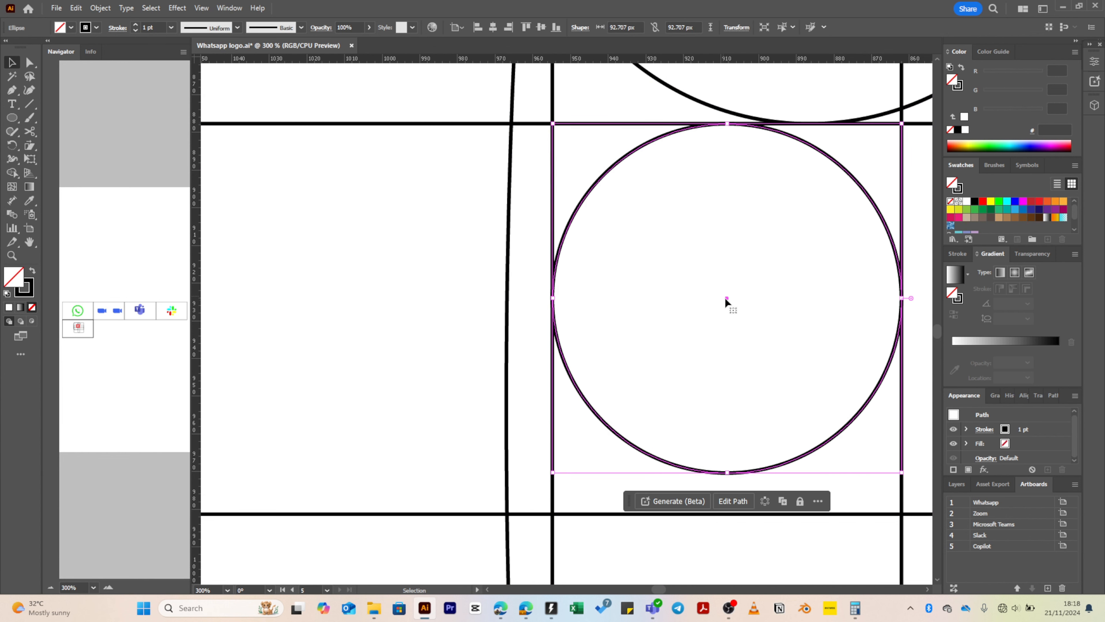
pyautogui.moveTo(725, 299); pyautogui.dragTo(680, 300)
pyautogui.scroll(-3, 679, 293)
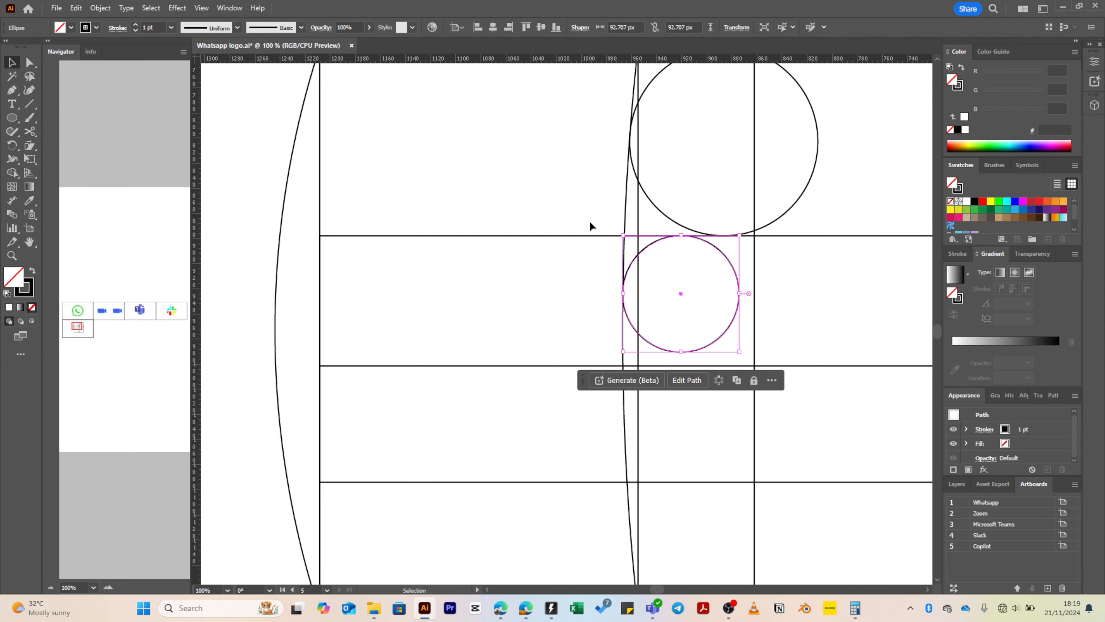
# - Select all the construction shapes and inspect the regions where both circles meet the curve using Shape Builder
pyautogui.moveTo(729, 391); pyautogui.dragTo(770, 420)
pyautogui.hotkey('shift', 'm')
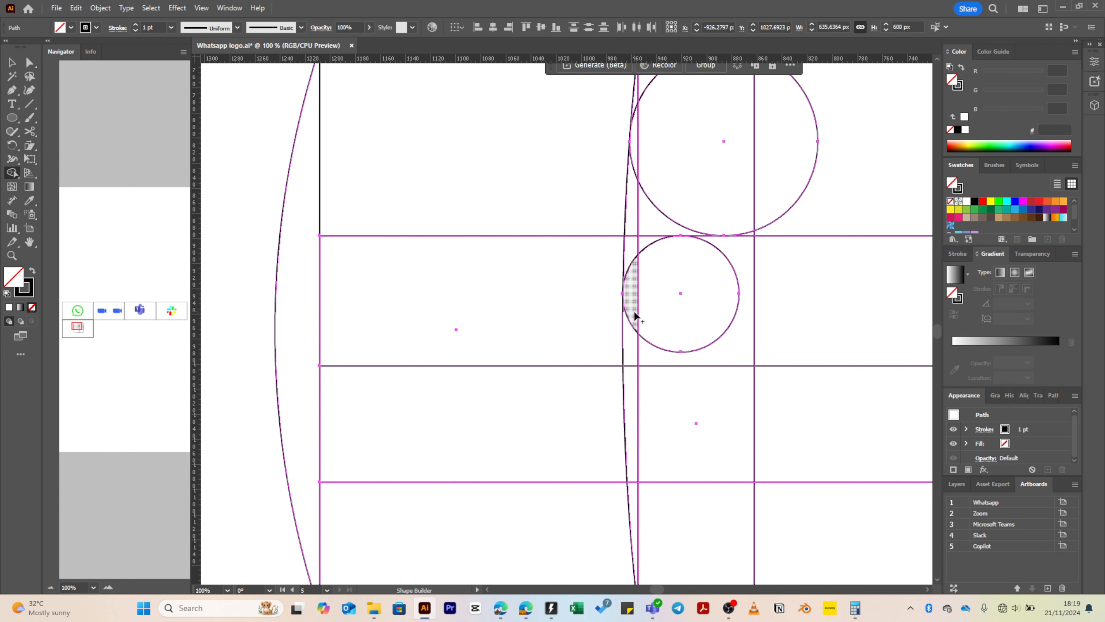
pyautogui.scroll(-3, 664, 344)
pyautogui.moveTo(713, 321); pyautogui.dragTo(703, 358)
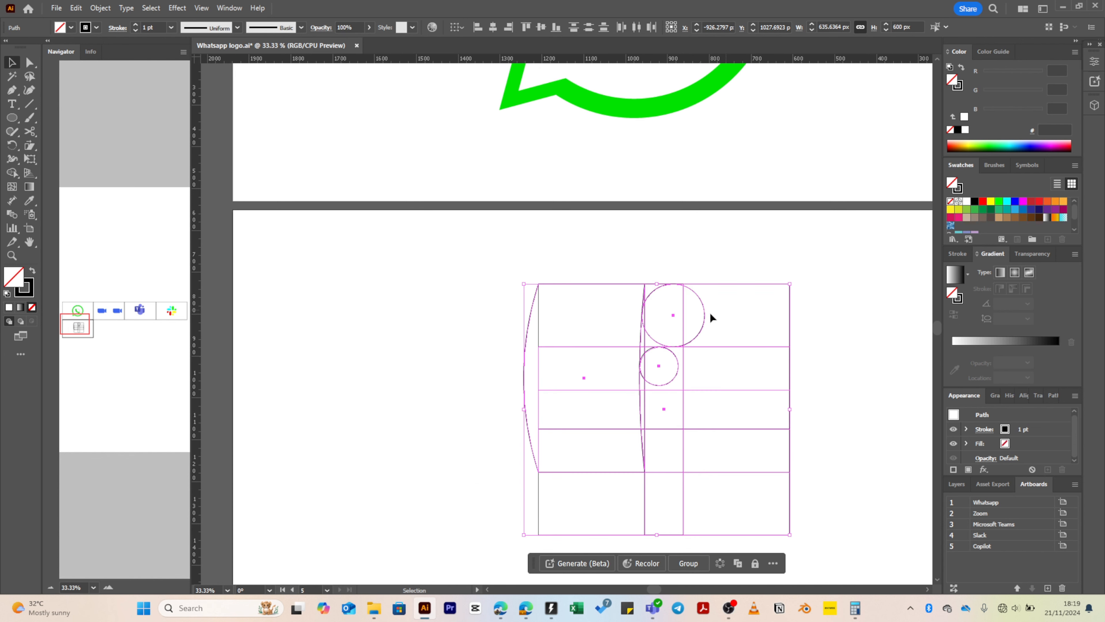
# - Duplicate the 150 px circle into the upper-left corner of the grid, touching the top line and the left column's edge
pyautogui.click(704, 336)
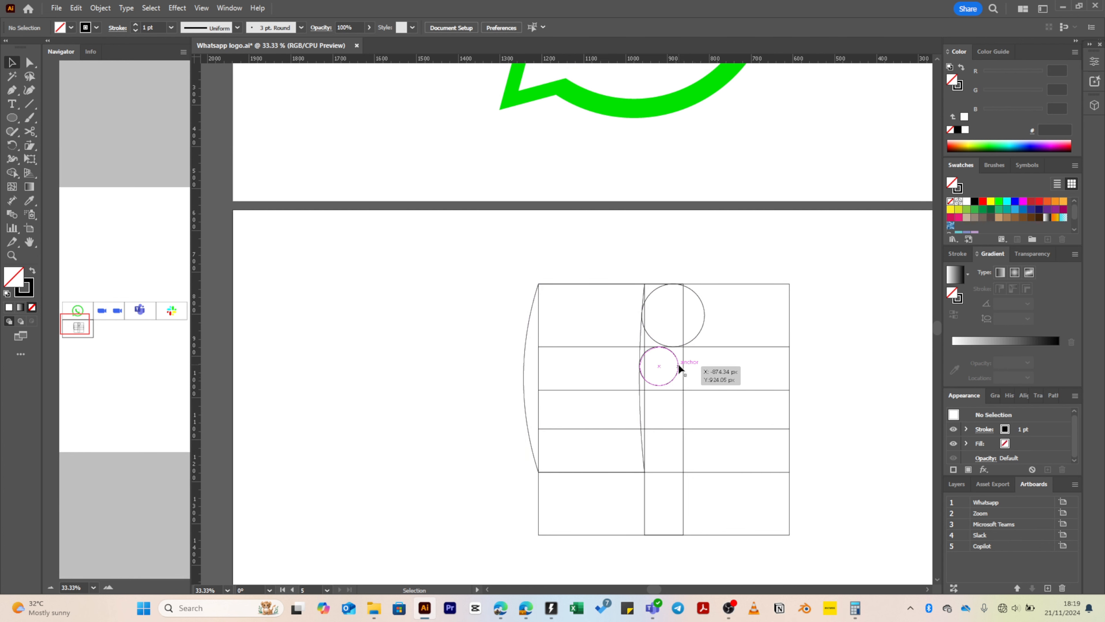
pyautogui.scroll(2, 678, 363)
pyautogui.click(674, 353)
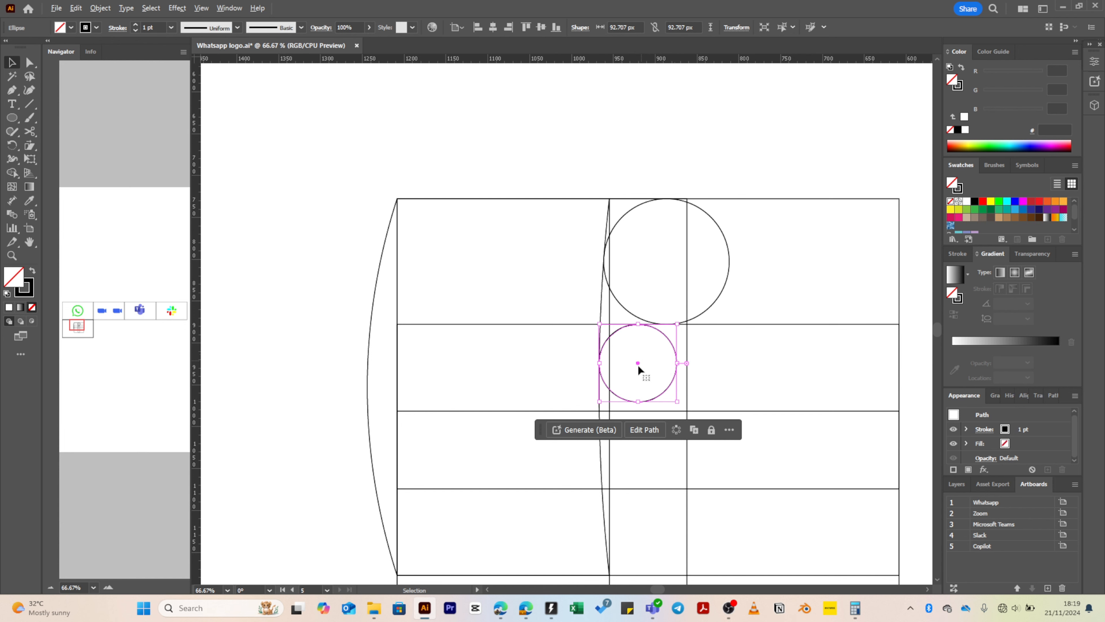
pyautogui.scroll(-1, 639, 368)
pyautogui.moveTo(647, 363); pyautogui.dragTo(653, 318)
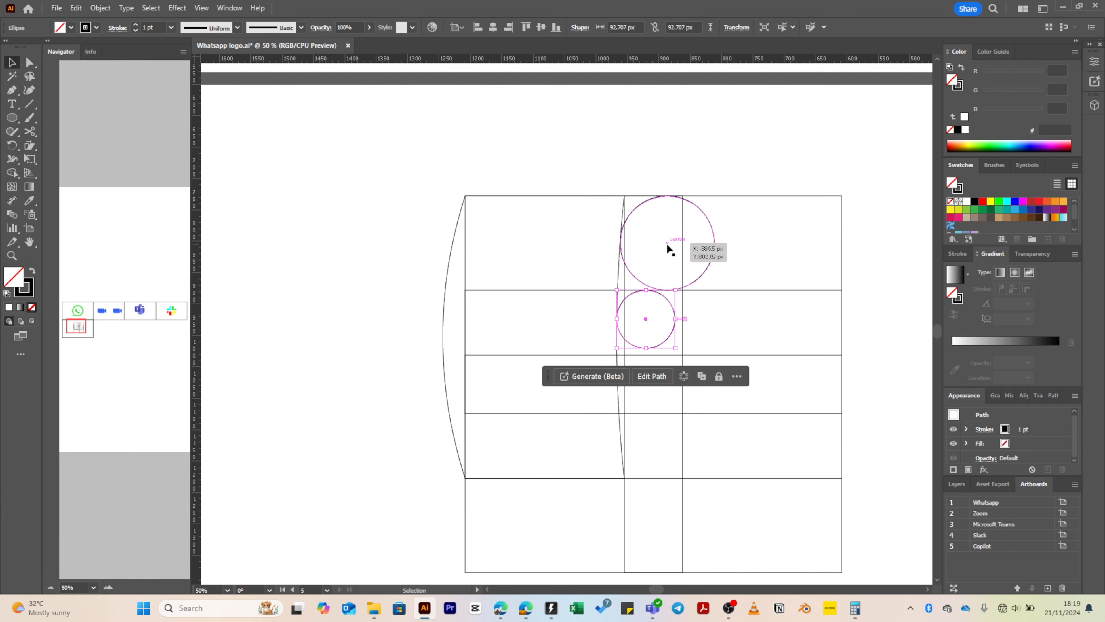
pyautogui.moveTo(669, 247); pyautogui.dragTo(514, 245)
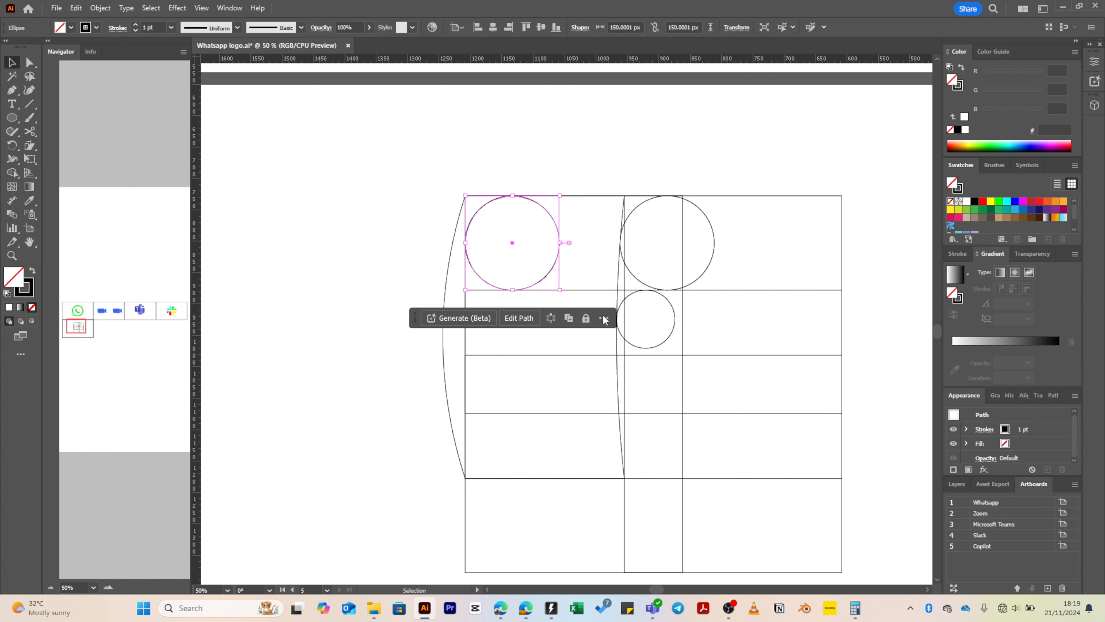
# - Duplicate the small 92.707 px circle into the panel's lower-left corner, resting on its bottom line and meeting the outer curve
pyautogui.click(657, 346)
pyautogui.moveTo(645, 320); pyautogui.dragTo(552, 300)
pyautogui.scroll(3, 511, 437)
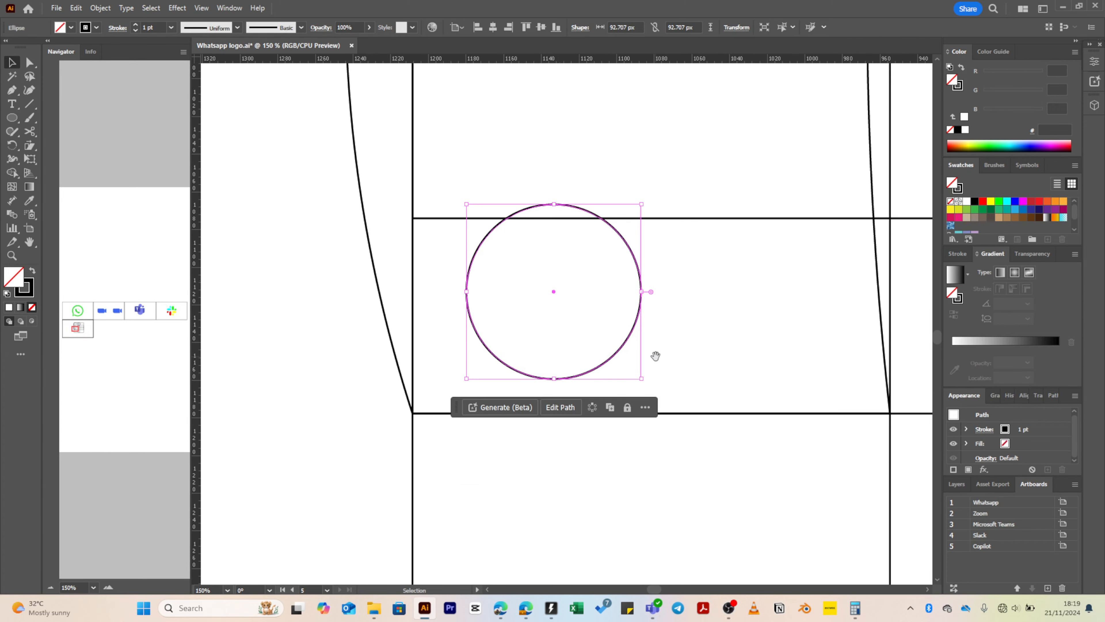
pyautogui.moveTo(655, 355); pyautogui.dragTo(565, 314)
pyautogui.scroll(1, 563, 310)
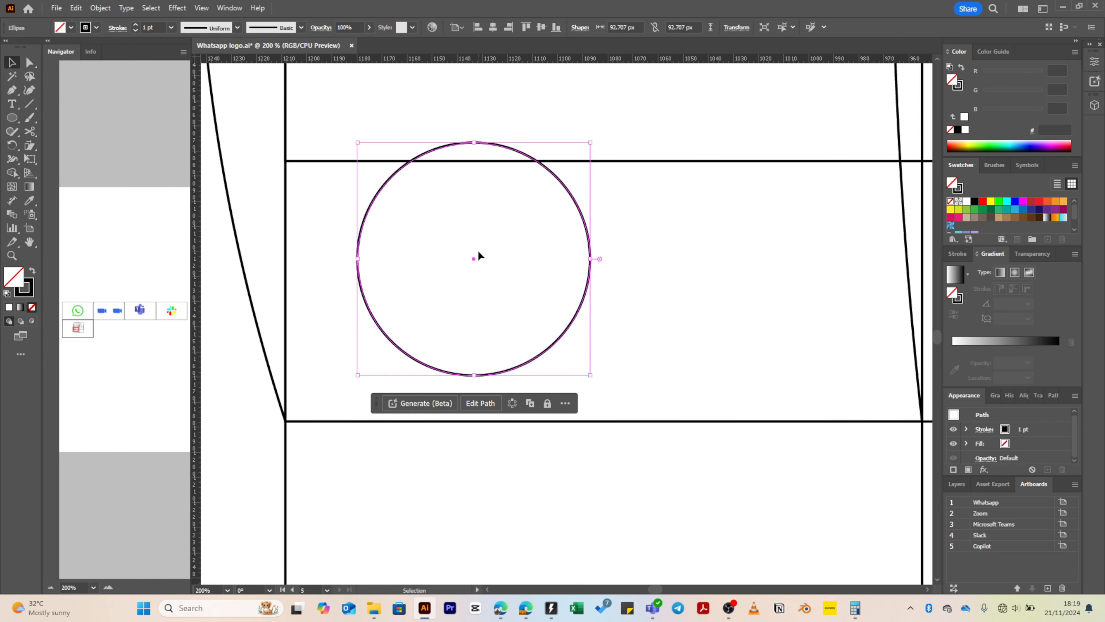
pyautogui.moveTo(473, 258); pyautogui.dragTo(372, 304)
# - Select the overlapping shapes and examine with Shape Builder how the lower-left circle meets the panel's outer curve
pyautogui.hscroll(-3, 353, 348)
pyautogui.moveTo(239, 227); pyautogui.dragTo(558, 490)
pyautogui.hotkey('shift', 'm')
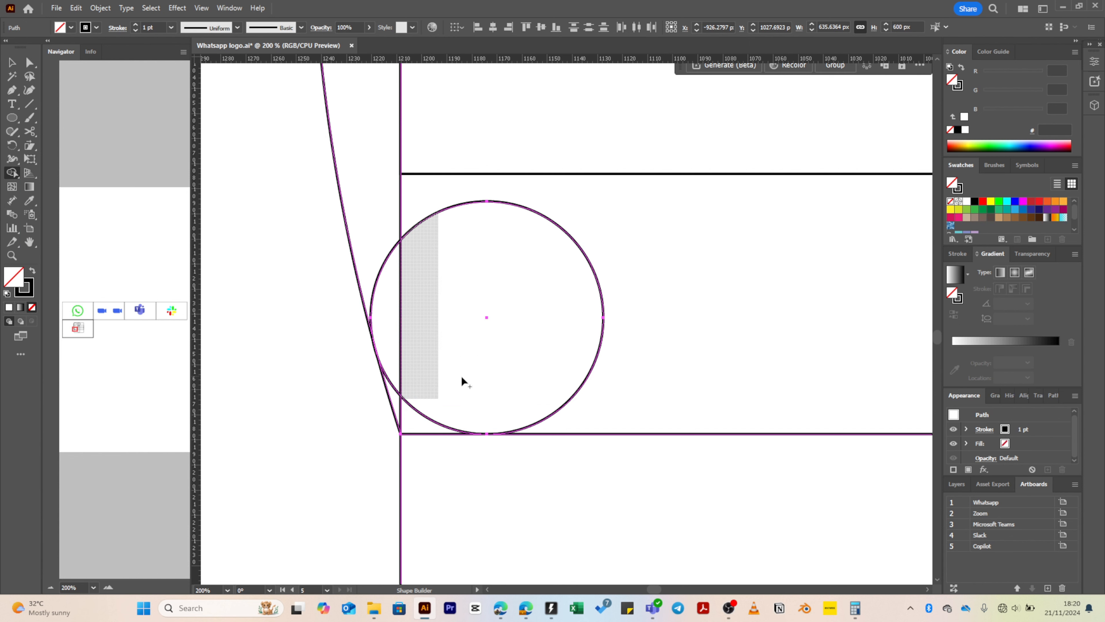
pyautogui.press('v')
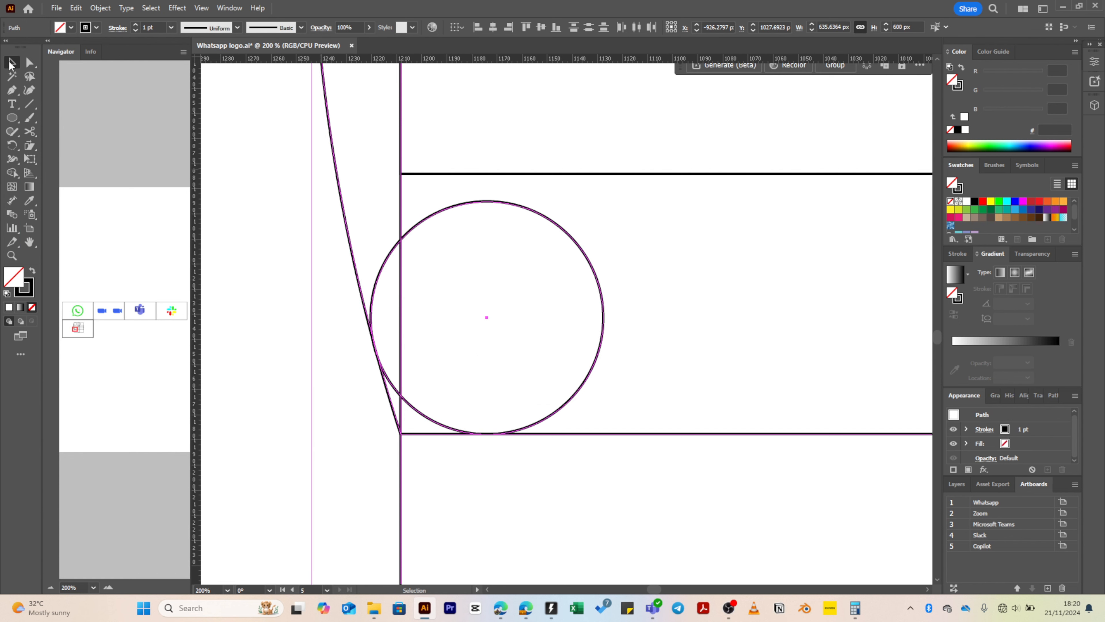
pyautogui.moveTo(283, 202); pyautogui.dragTo(636, 549)
pyautogui.hotkey('shift', 'm')
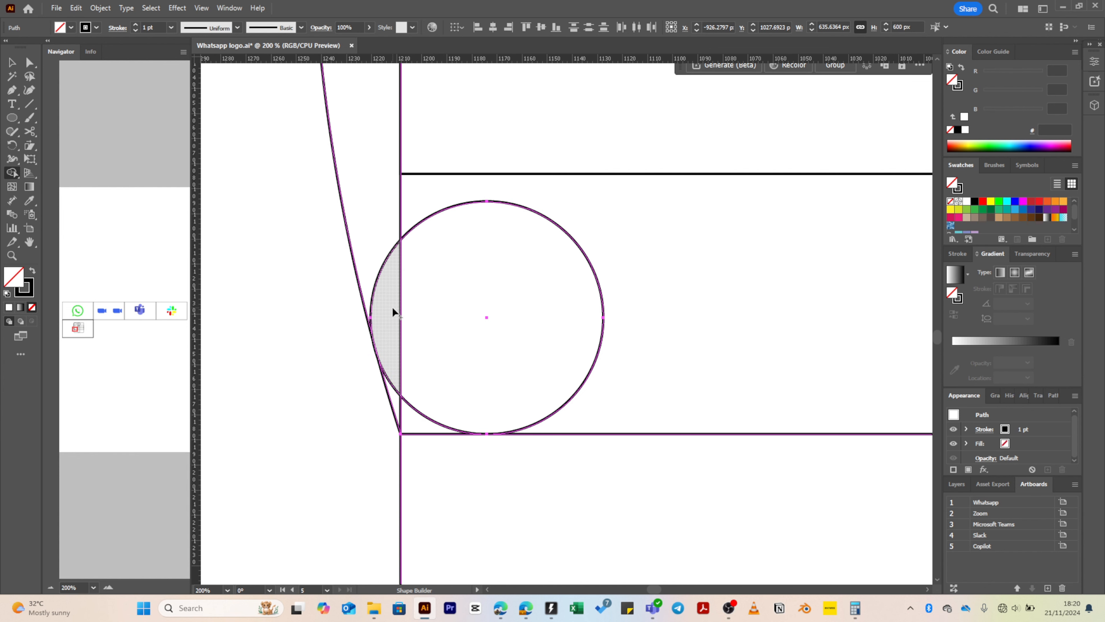
pyautogui.hotkey('ctrl', '-')
pyautogui.scroll(-4, 528, 365)
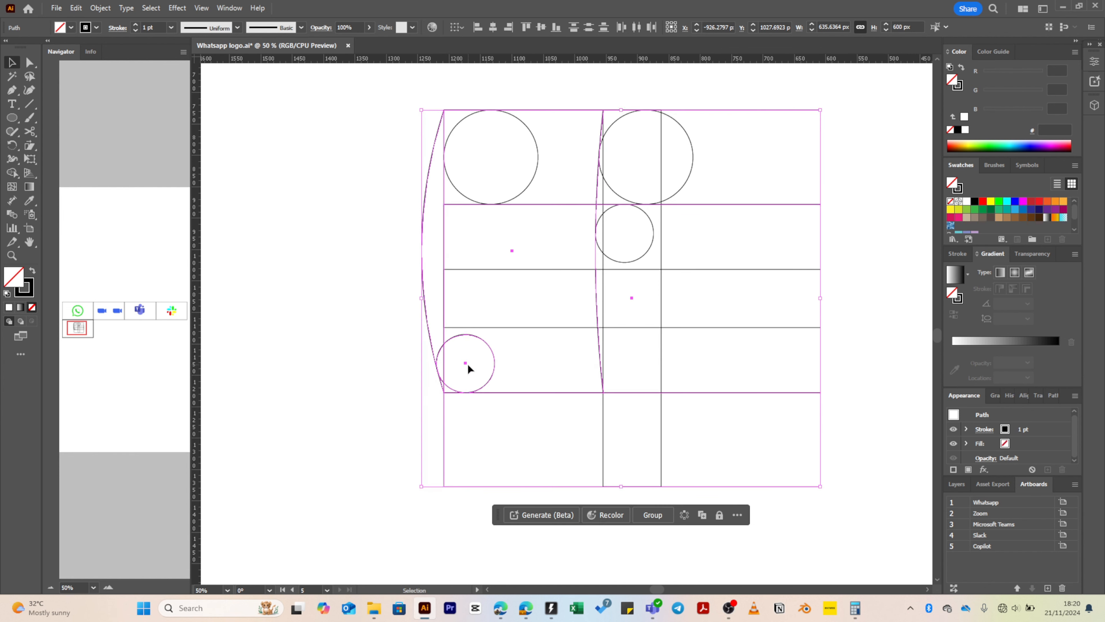
# - Duplicate the small circle into the panel's lower-right corner against the inner curve and bottom line, checking the contact with Shape Builder
pyautogui.scroll(3, 467, 362)
pyautogui.click(455, 347)
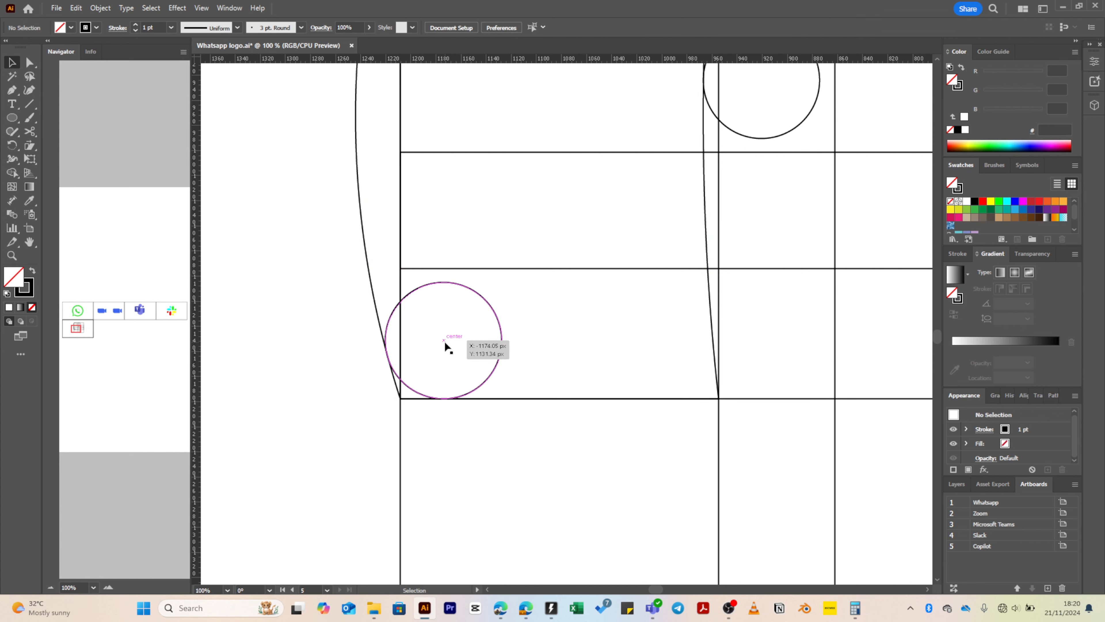
pyautogui.click(488, 372)
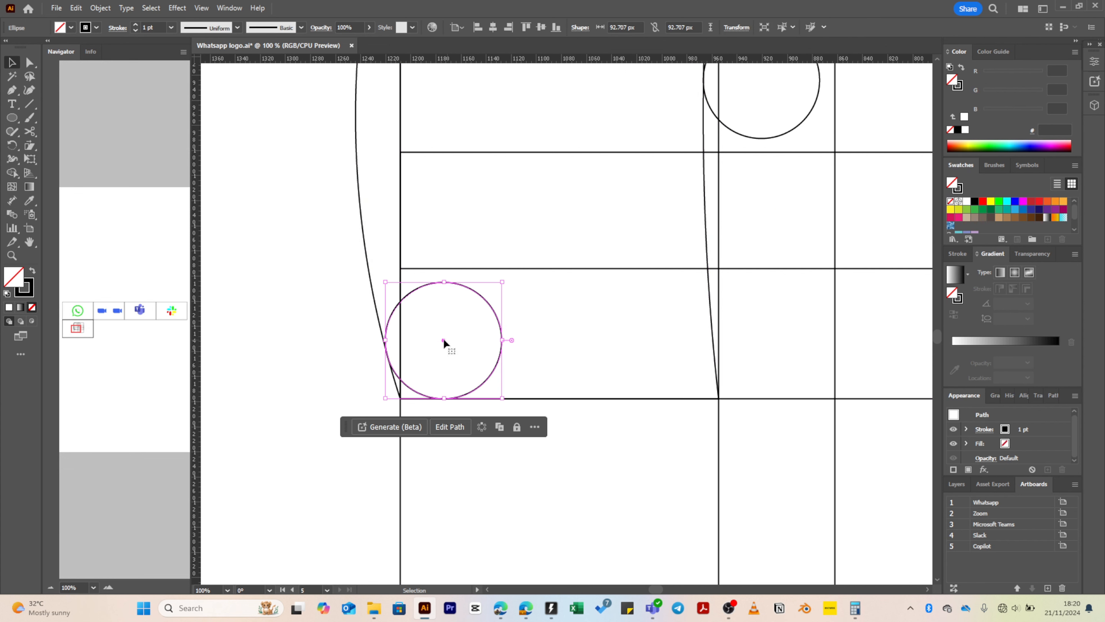
pyautogui.moveTo(444, 340); pyautogui.dragTo(466, 347)
pyautogui.scroll(4, 660, 364)
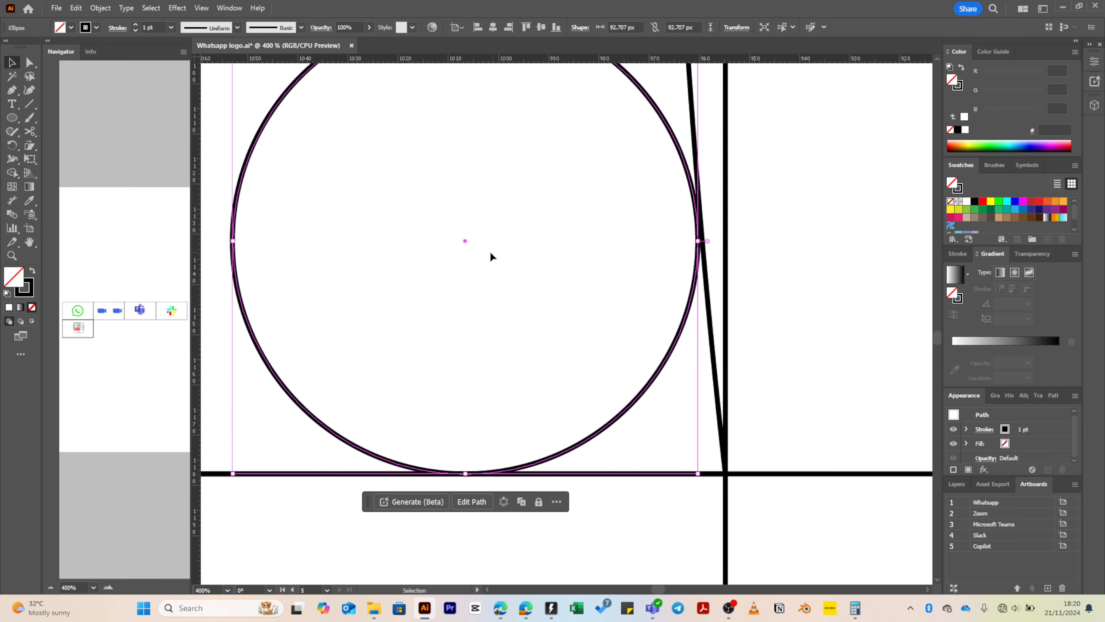
pyautogui.moveTo(477, 240); pyautogui.dragTo(594, 364)
pyautogui.scroll(-4, 473, 248)
pyautogui.hotkey('shift', 'm')
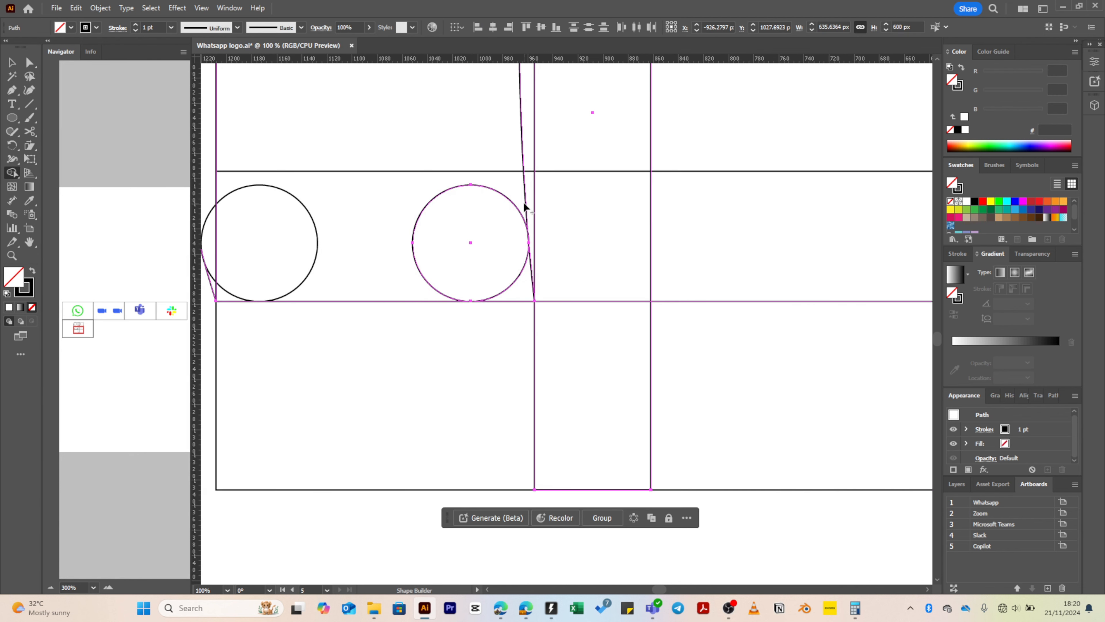
pyautogui.press('v')
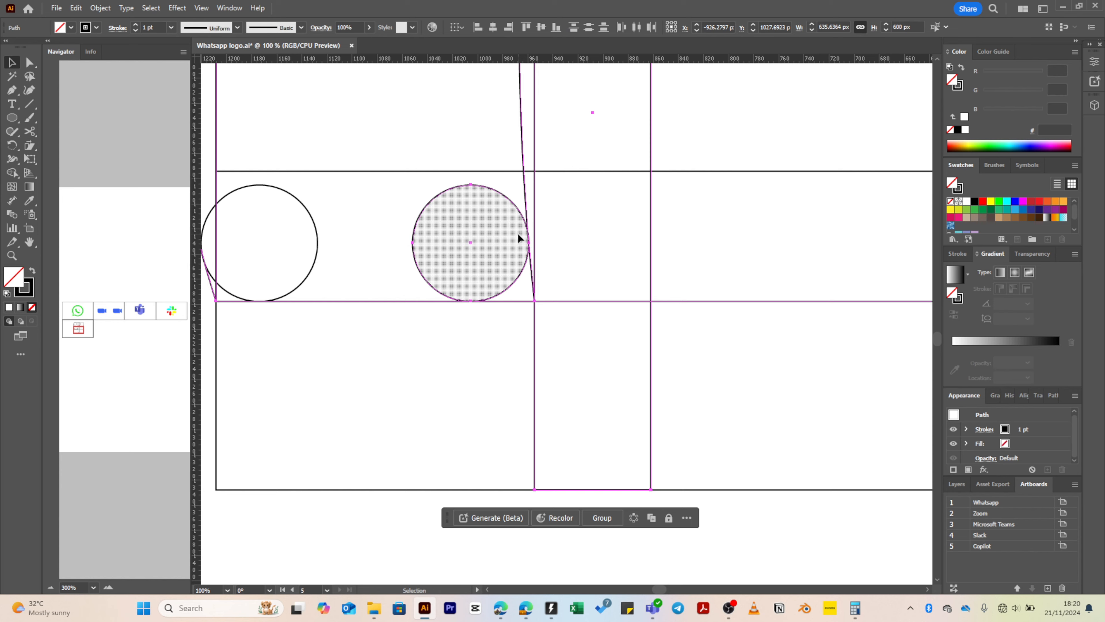
# - Move the large upper-left circle left along the top line until its edge meets the panel's outer curve
pyautogui.scroll(-5, 518, 233)
pyautogui.scroll(6, 573, 360)
pyautogui.scroll(-2, 551, 298)
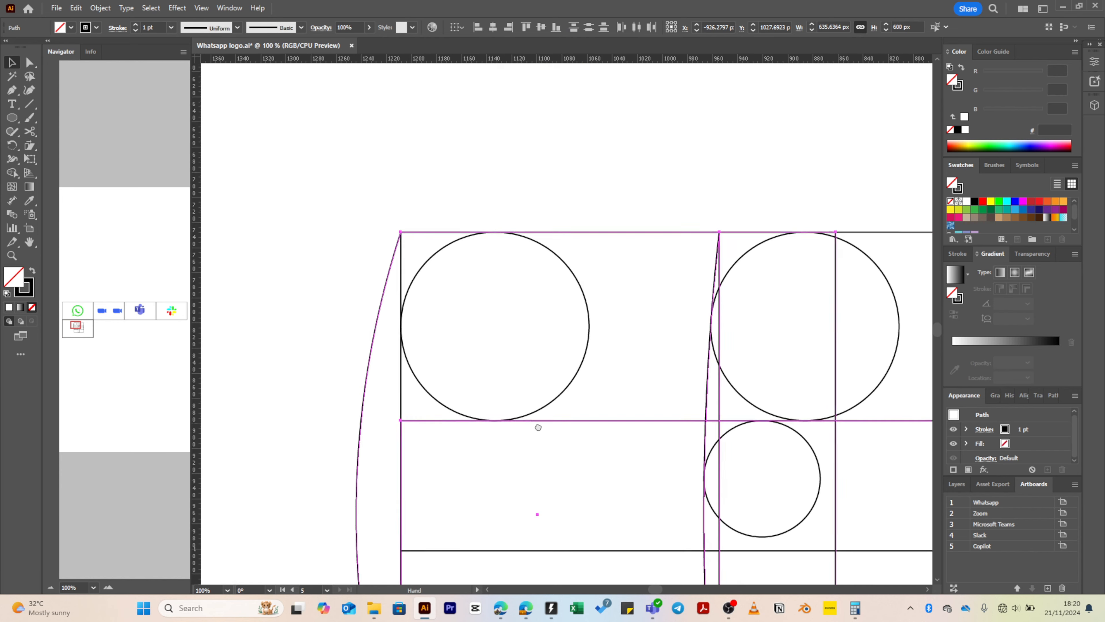
pyautogui.scroll(4, 510, 364)
pyautogui.scroll(-2, 461, 282)
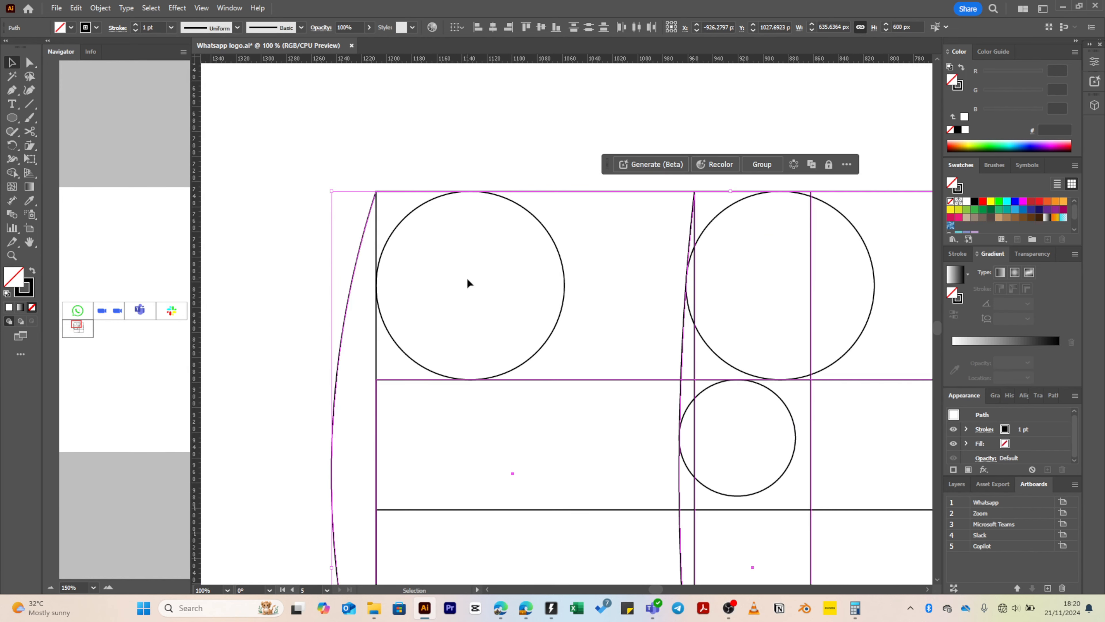
pyautogui.click(470, 285)
pyautogui.click(471, 285)
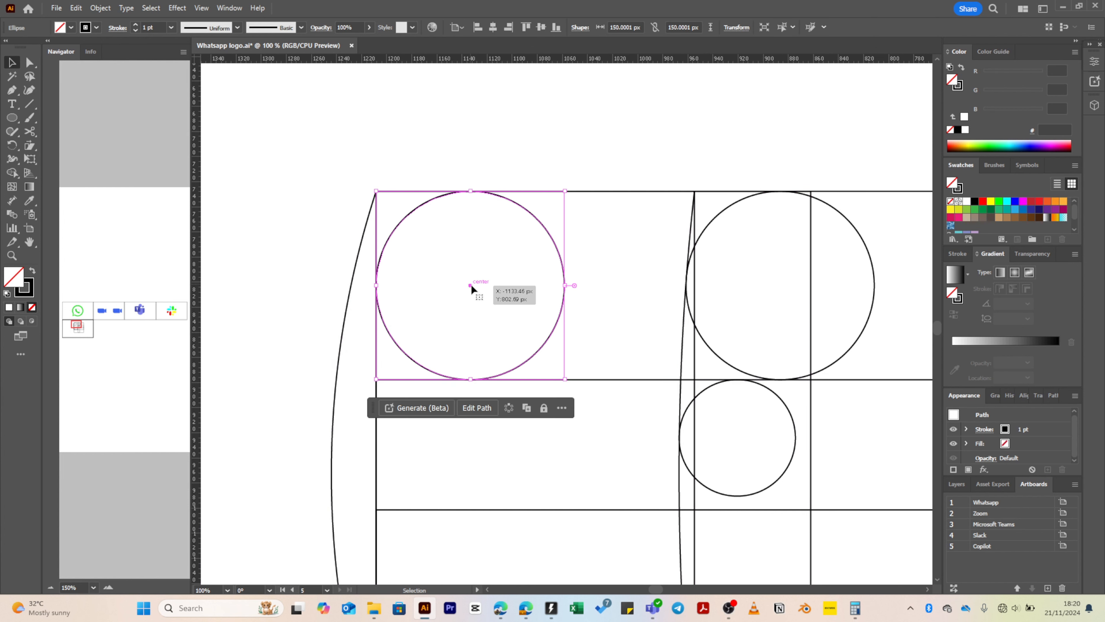
pyautogui.moveTo(471, 285)
pyautogui.mouseDown()
pyautogui.moveTo(448, 280)
pyautogui.moveTo(469, 286)
pyautogui.mouseUp()
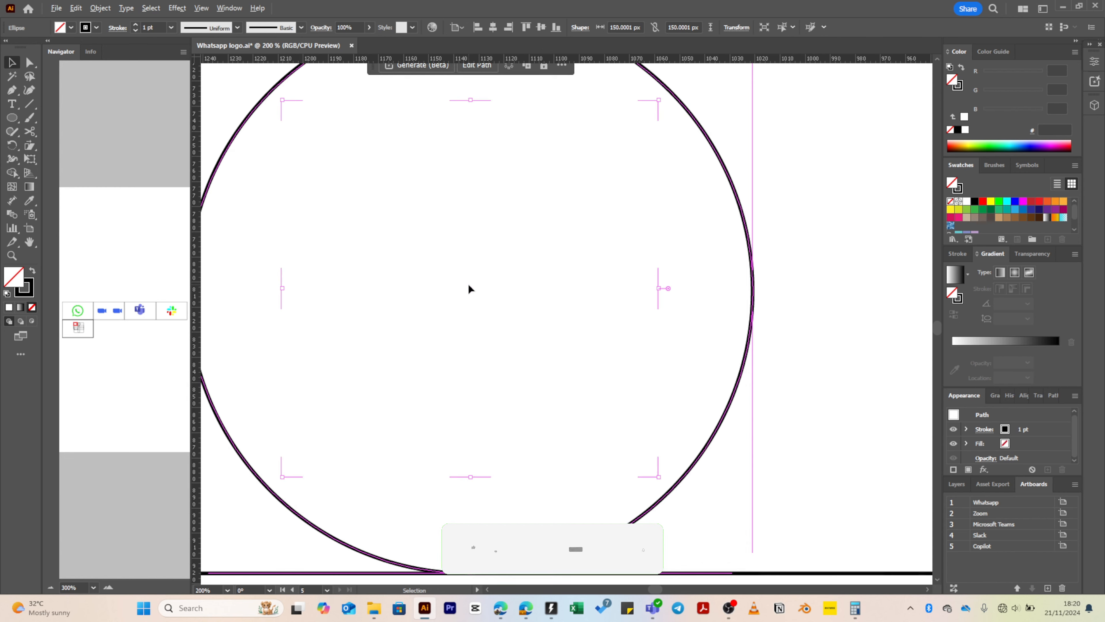
pyautogui.hotkey('ctrl', '-')
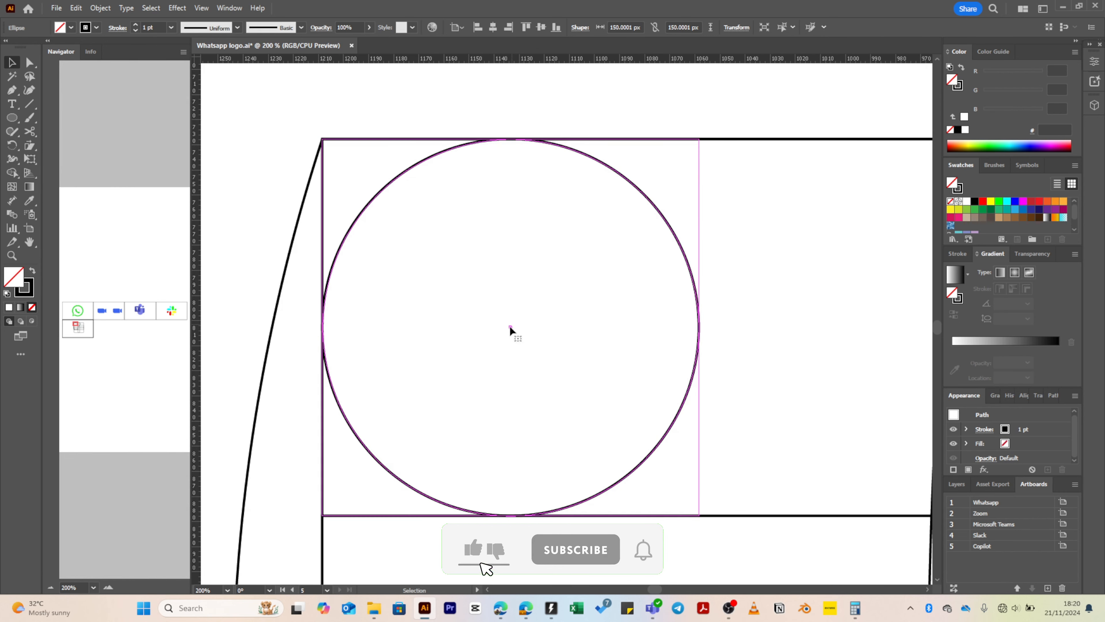
pyautogui.moveTo(512, 325); pyautogui.dragTo(464, 322)
pyautogui.scroll(-3, 464, 322)
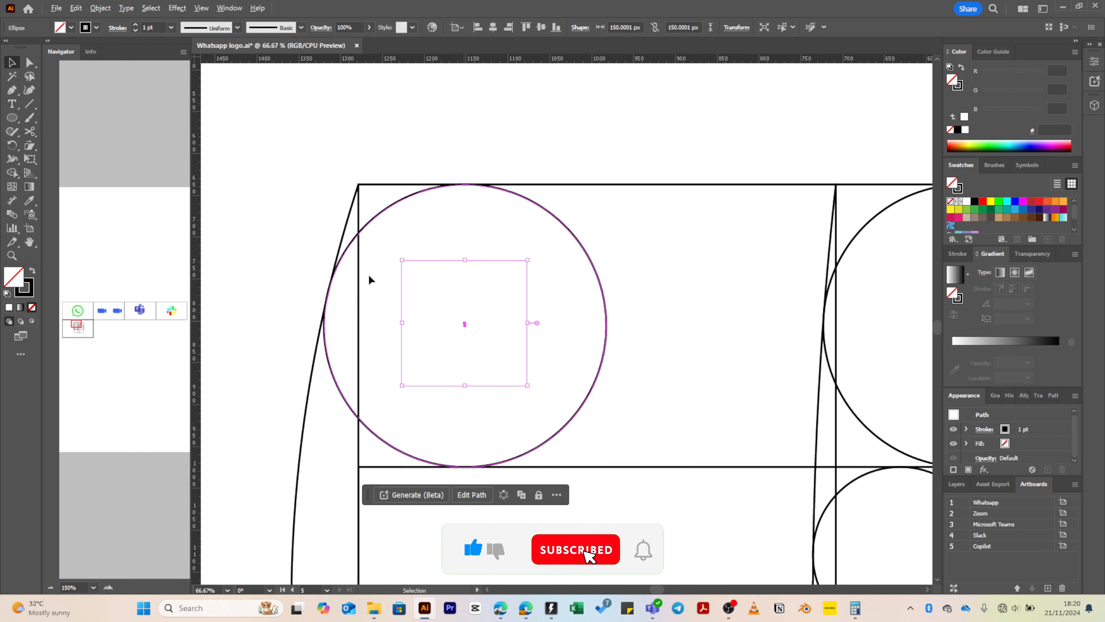
# - Select the construction shapes and inspect with Shape Builder how the large upper-left circle meets the outer curve, then clear the selection
pyautogui.scroll(2, 340, 277)
pyautogui.moveTo(340, 253); pyautogui.dragTo(732, 588)
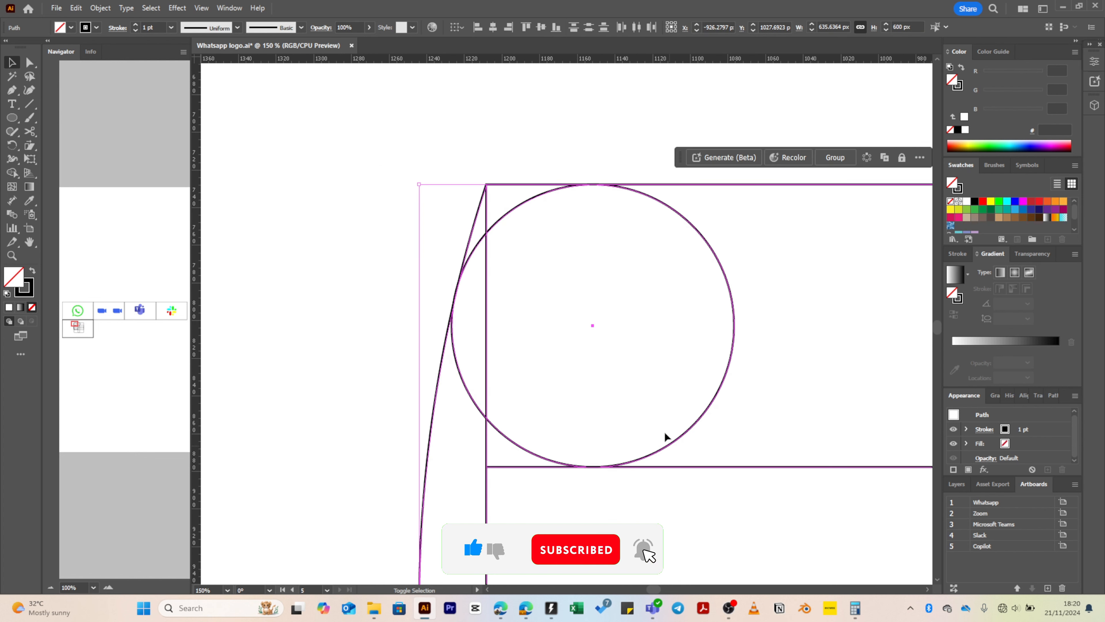
pyautogui.hotkey('shift', 'm')
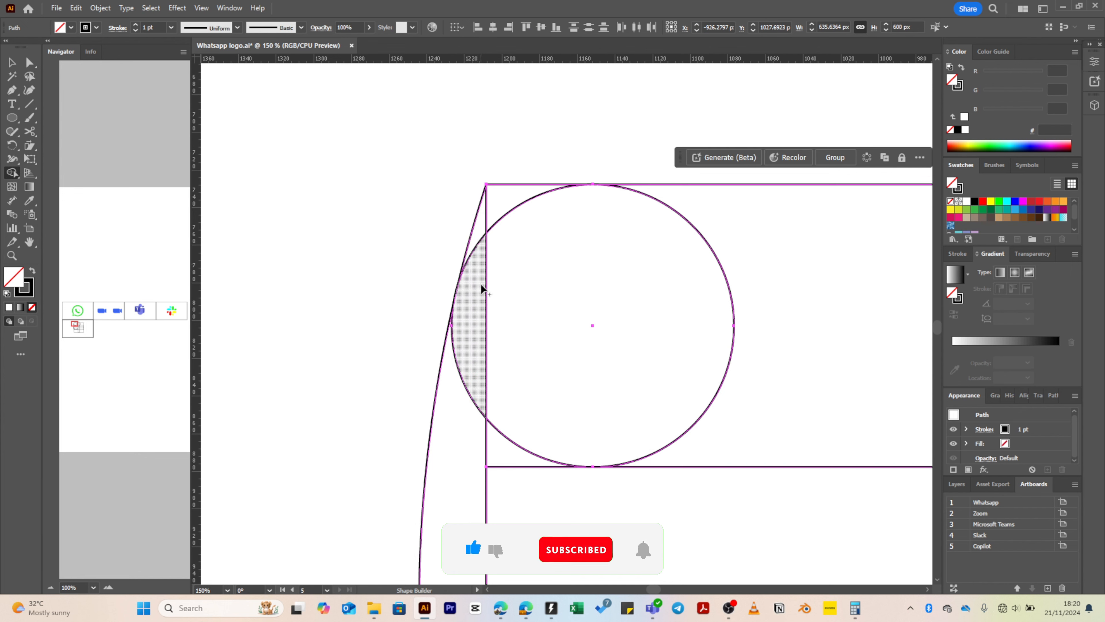
pyautogui.press('v')
pyautogui.scroll(-4, 483, 290)
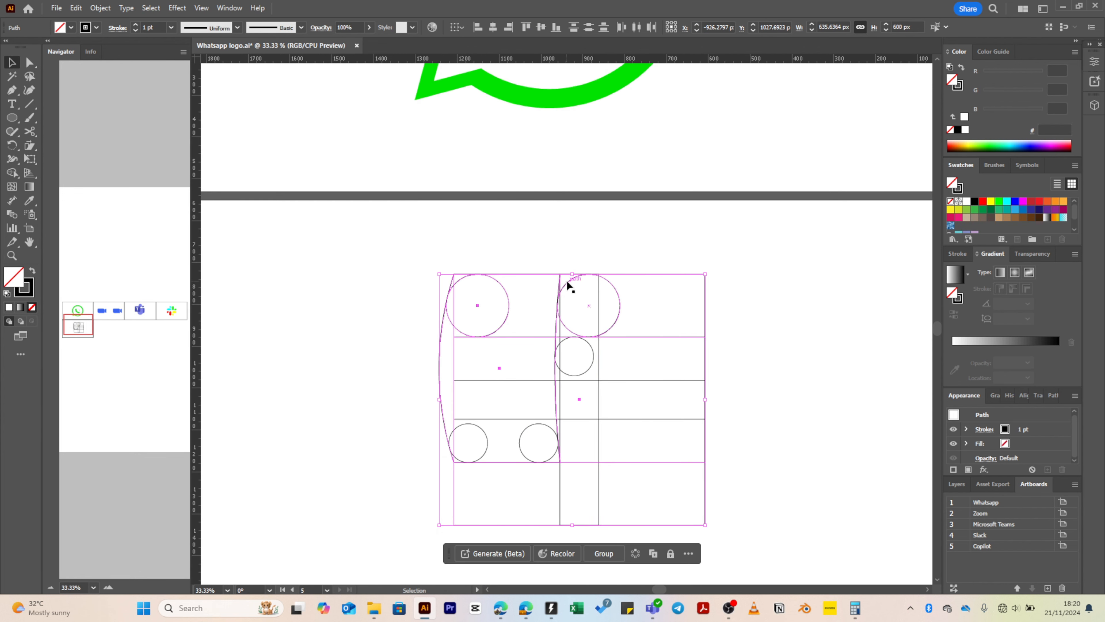
pyautogui.scroll(-1, 569, 308)
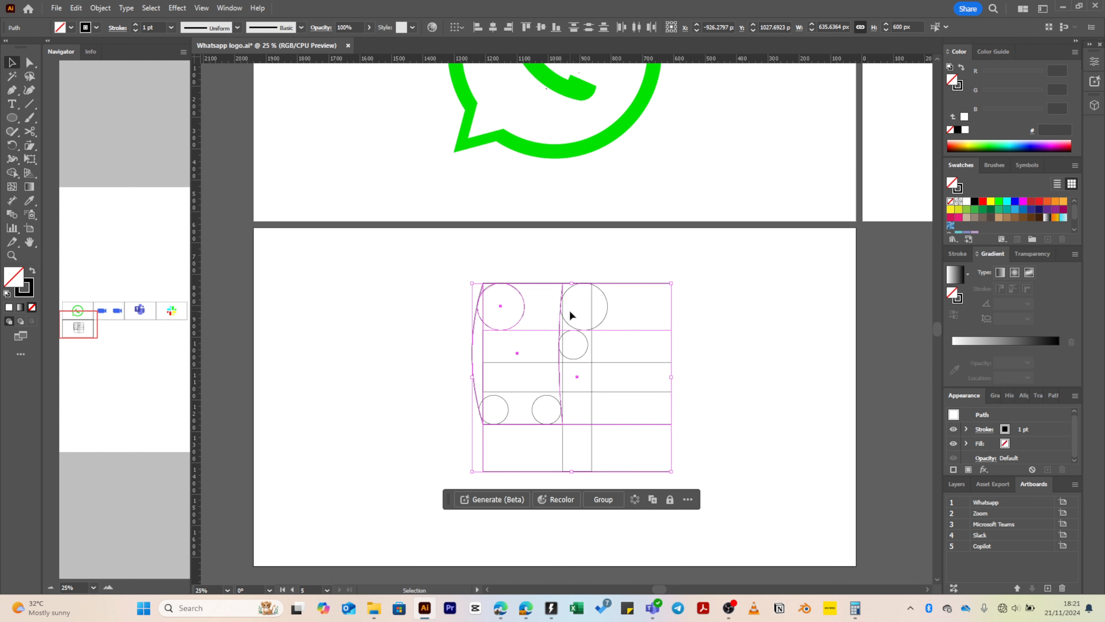
pyautogui.click(588, 303)
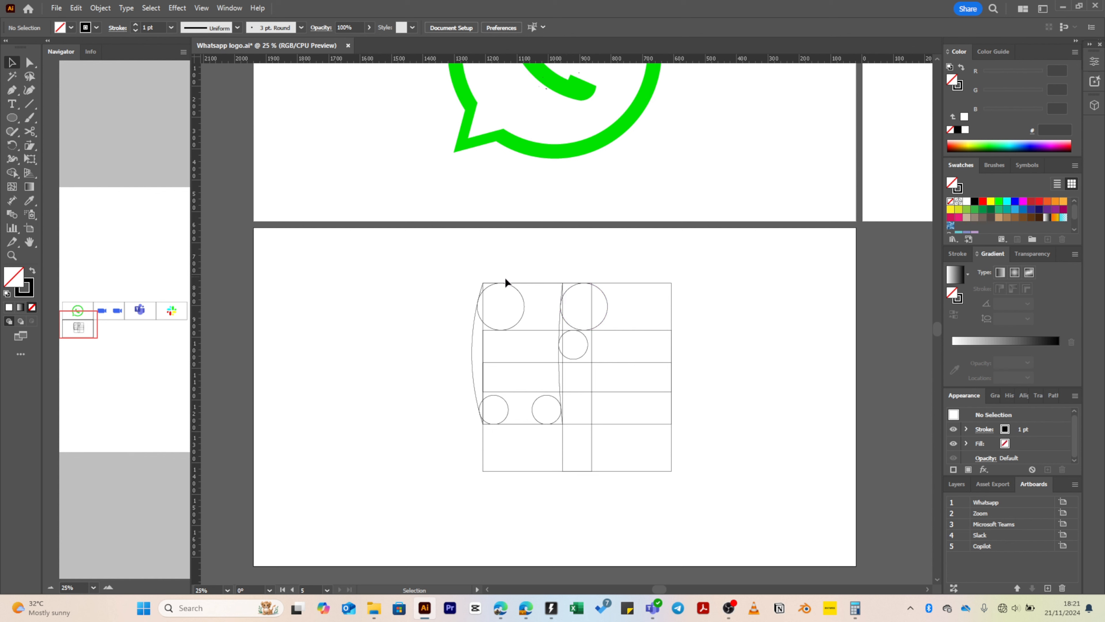
# - Select all the construction shapes on the Copilot artboard for shearing, and narrow the Navigator panel slightly
pyautogui.moveTo(424, 247); pyautogui.dragTo(707, 518)
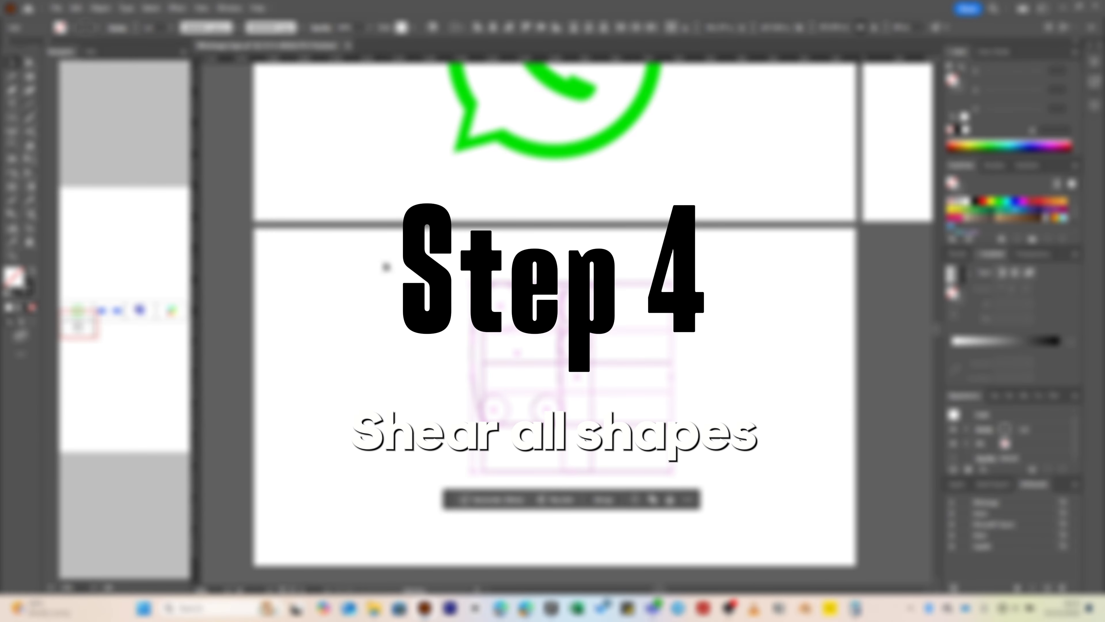
pyautogui.click(29, 146)
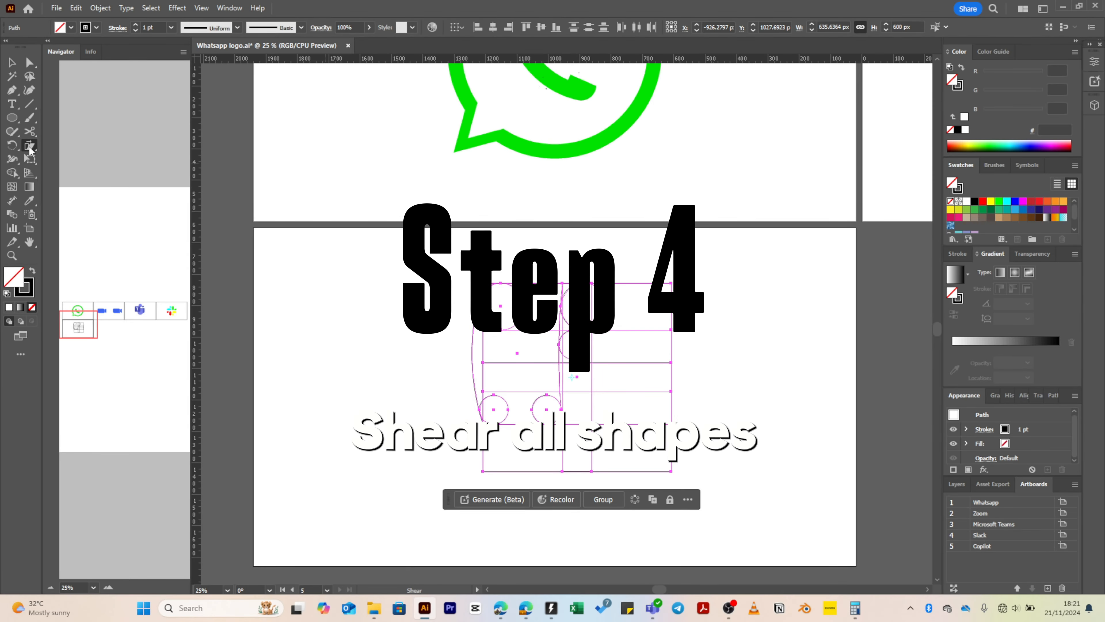
pyautogui.click(30, 147)
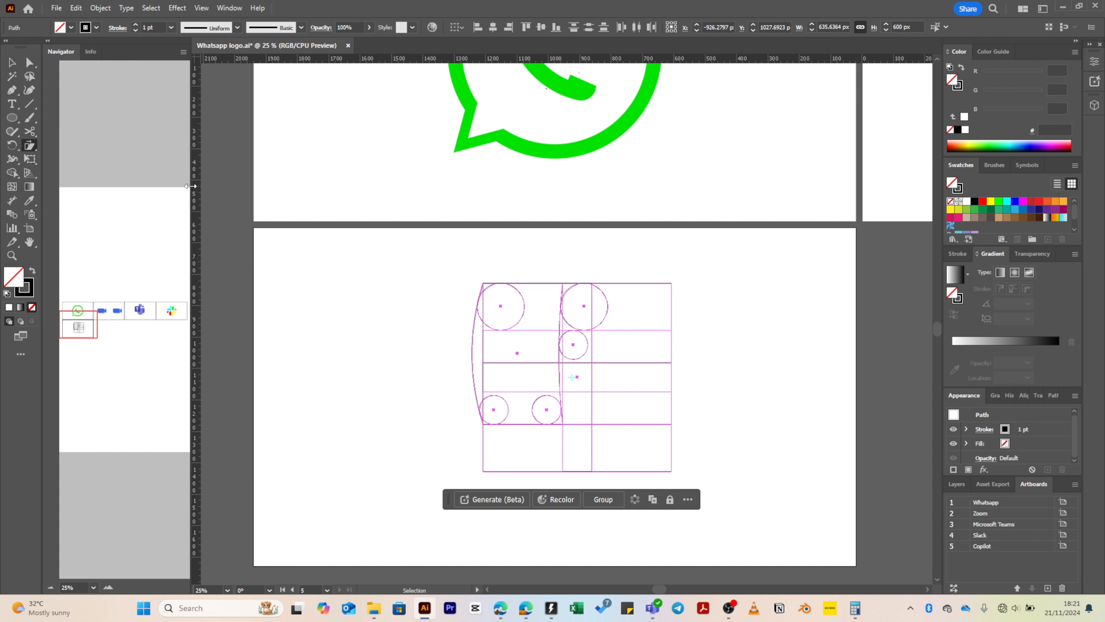
pyautogui.moveTo(191, 189); pyautogui.dragTo(47, 181)
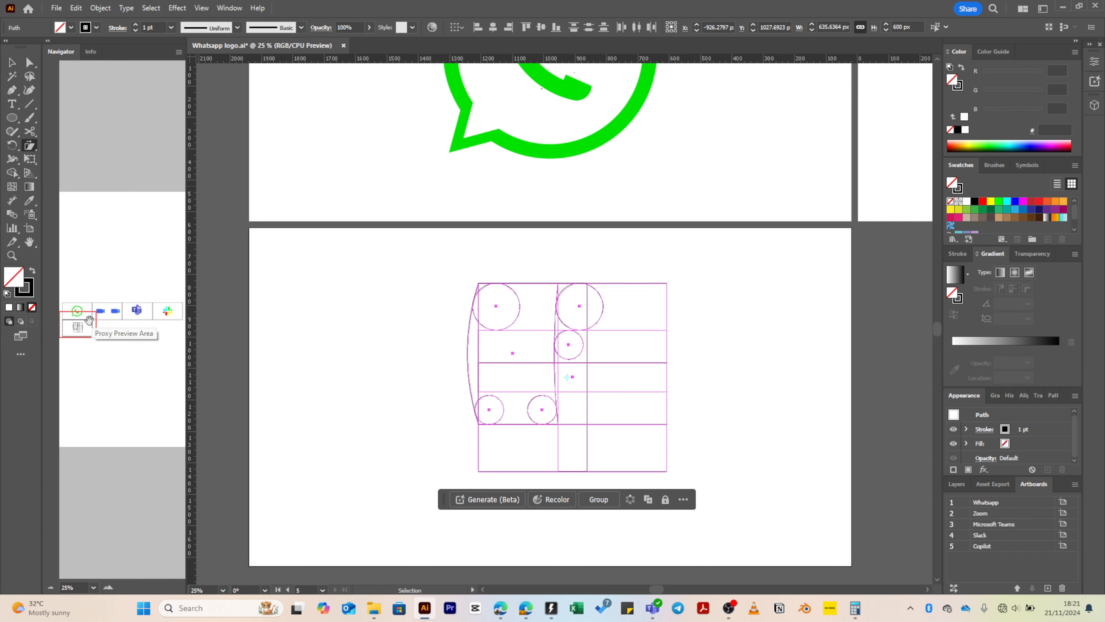
pyautogui.moveTo(84, 328)
pyautogui.mouseDown()
pyautogui.moveTo(80, 313)
pyautogui.moveTo(168, 310)
pyautogui.moveTo(79, 329)
pyautogui.mouseUp()
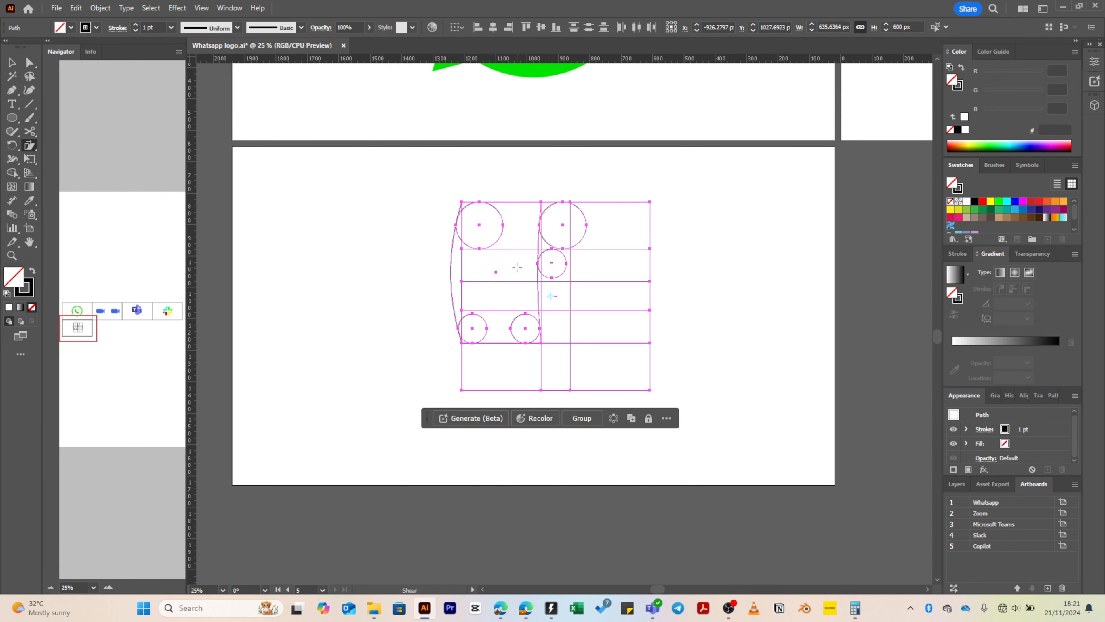
pyautogui.press('v')
pyautogui.scroll(3, 561, 276)
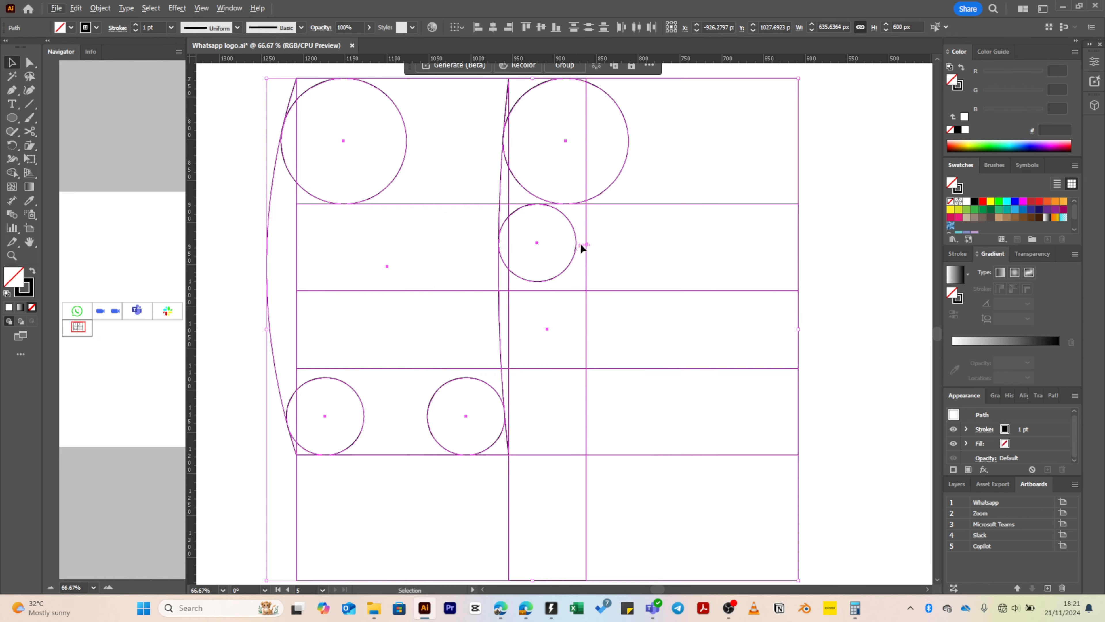
pyautogui.moveTo(576, 262); pyautogui.dragTo(537, 408)
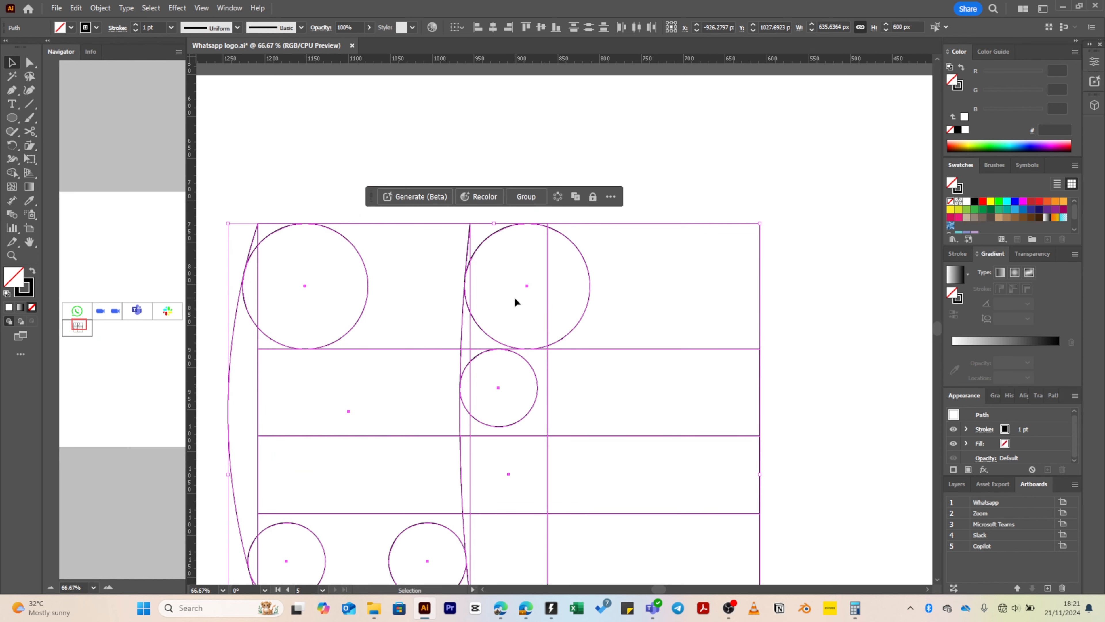
pyautogui.scroll(-3, 514, 295)
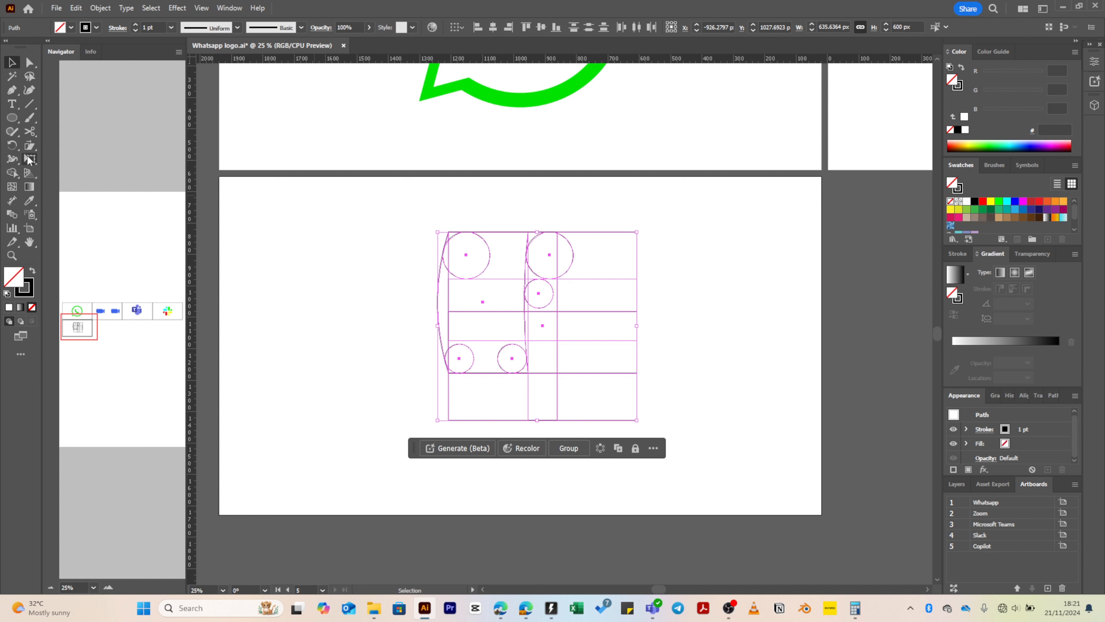
# - Shear all the construction shapes horizontally so their vertical lines lean to the right, and clear the selection
pyautogui.click(29, 145)
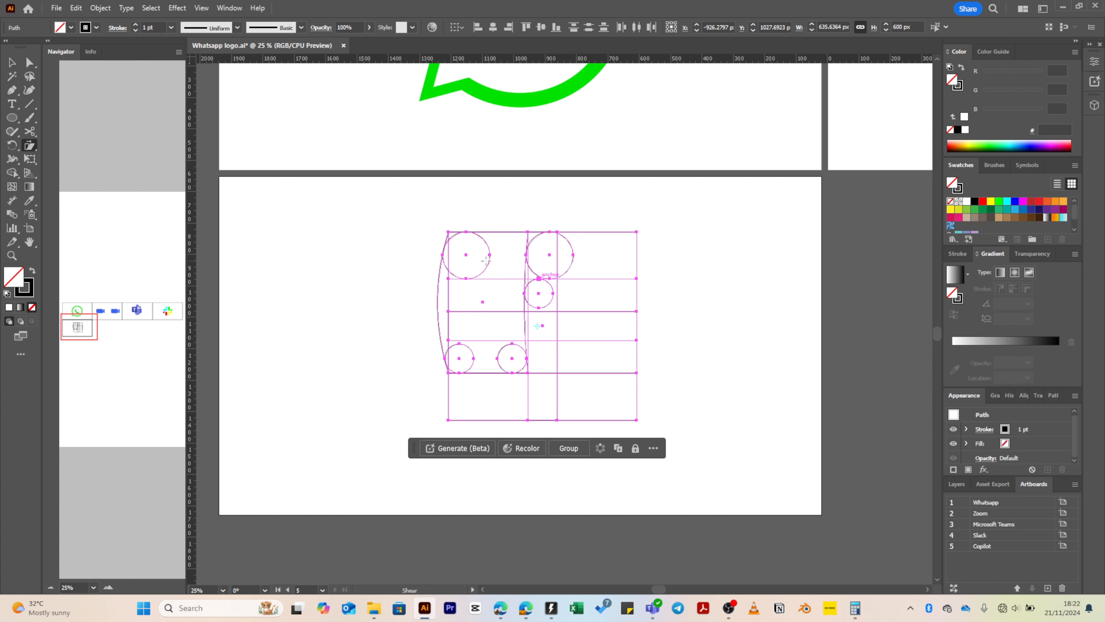
pyautogui.press('v')
pyautogui.moveTo(388, 193); pyautogui.dragTo(714, 451)
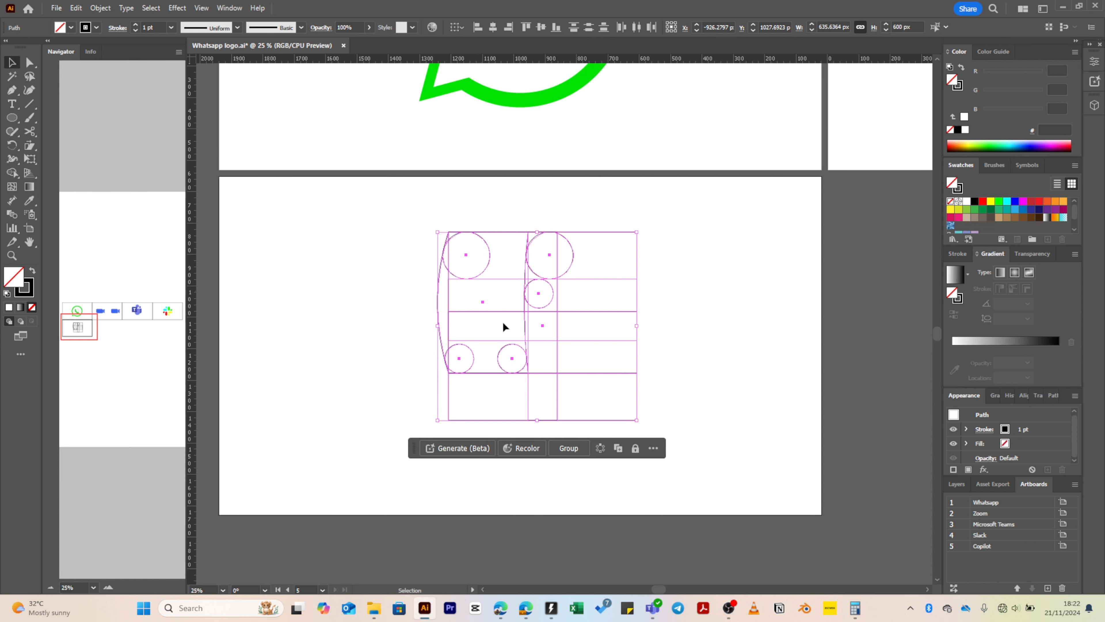
pyautogui.click(30, 145)
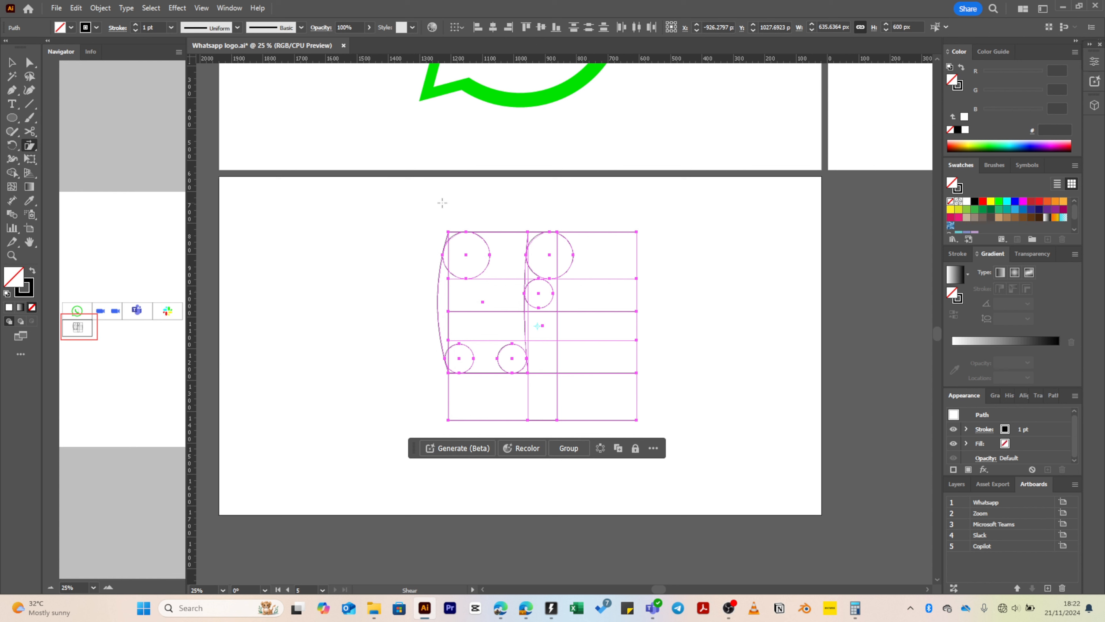
pyautogui.moveTo(505, 212); pyautogui.dragTo(562, 199)
pyautogui.hotkey('ctrl', 'z')
pyautogui.scroll(2, 523, 215)
pyautogui.scroll(-2, 552, 210)
pyautogui.press('v')
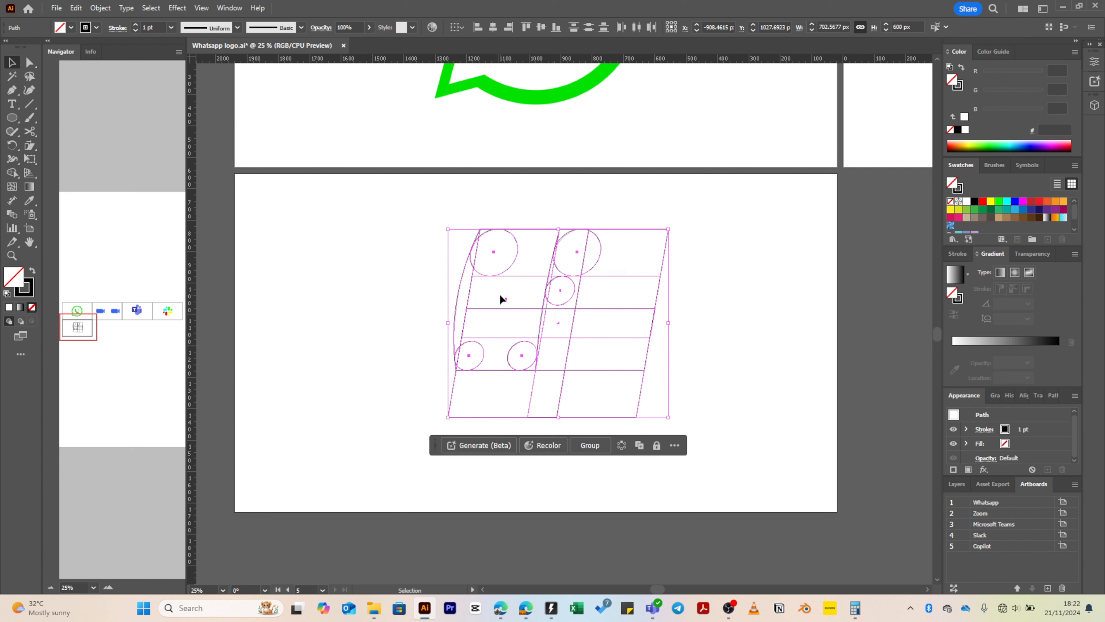
pyautogui.click(529, 255)
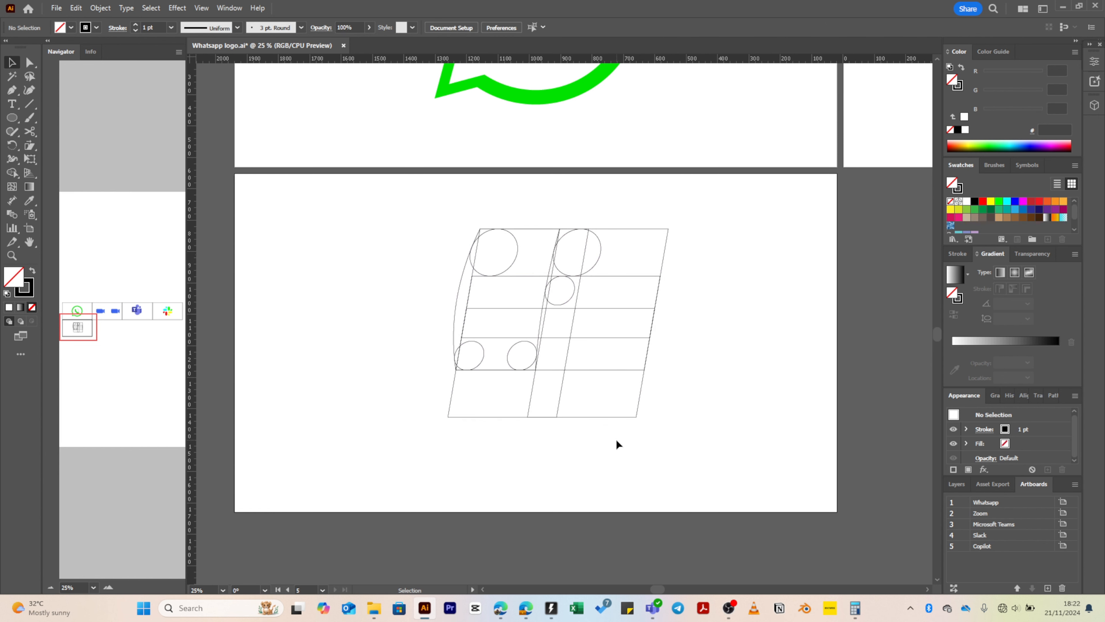
# - Duplicate the sheared large circle from the second column to the right between the same horizontal lines, leaving a small gap between them
pyautogui.scroll(2, 615, 439)
pyautogui.moveTo(572, 188); pyautogui.dragTo(615, 358)
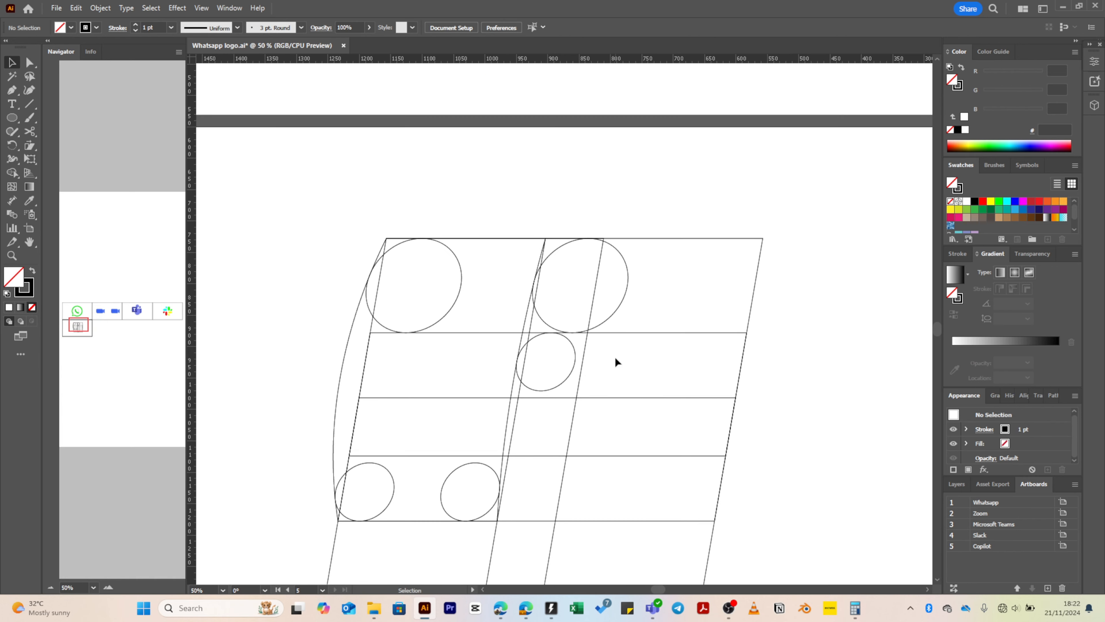
pyautogui.click(626, 288)
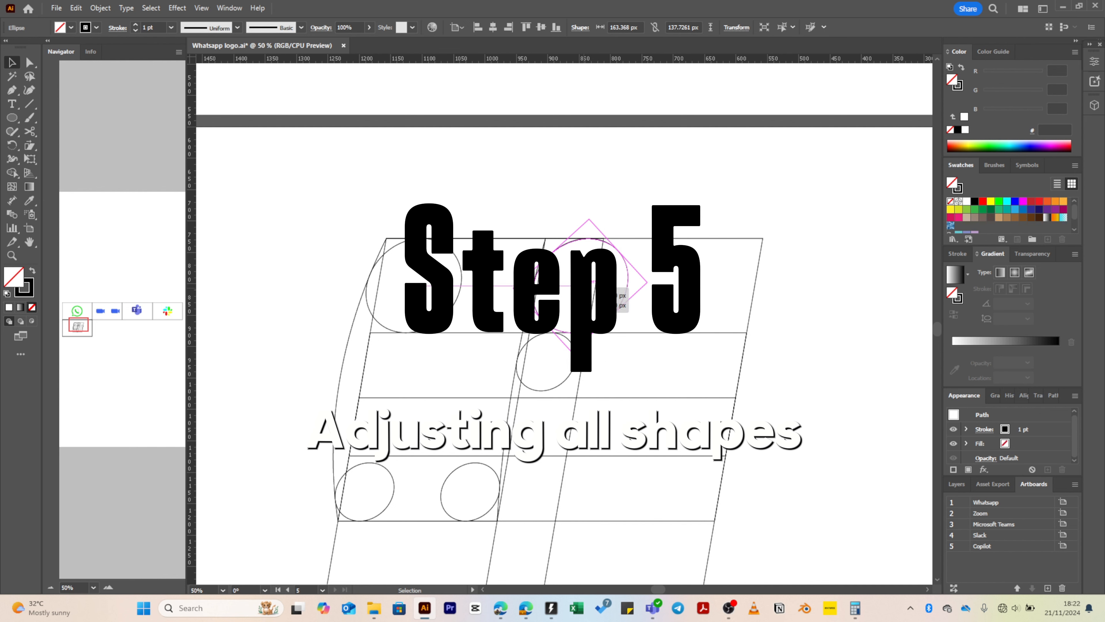
pyautogui.moveTo(581, 286); pyautogui.dragTo(673, 290)
pyautogui.scroll(3, 674, 289)
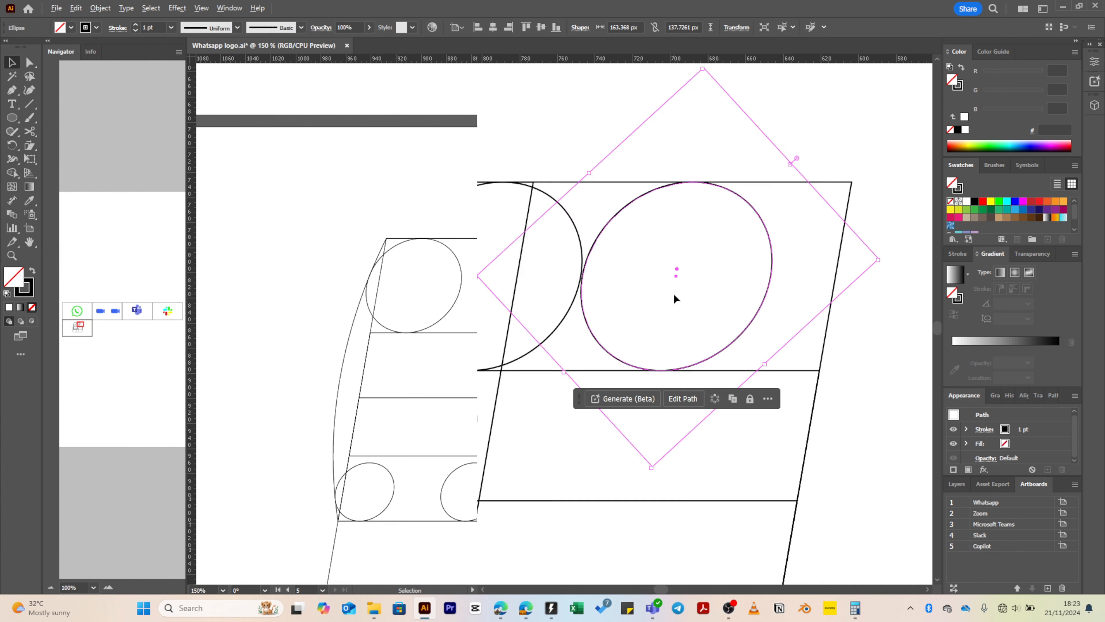
pyautogui.moveTo(594, 282); pyautogui.dragTo(700, 291)
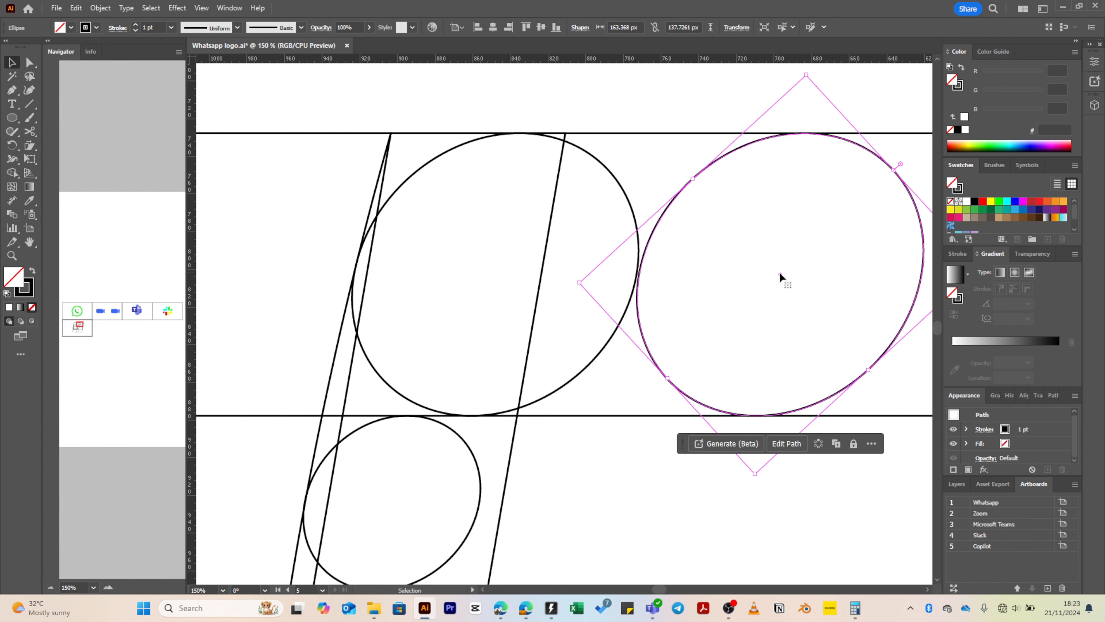
pyautogui.moveTo(778, 274); pyautogui.dragTo(791, 274)
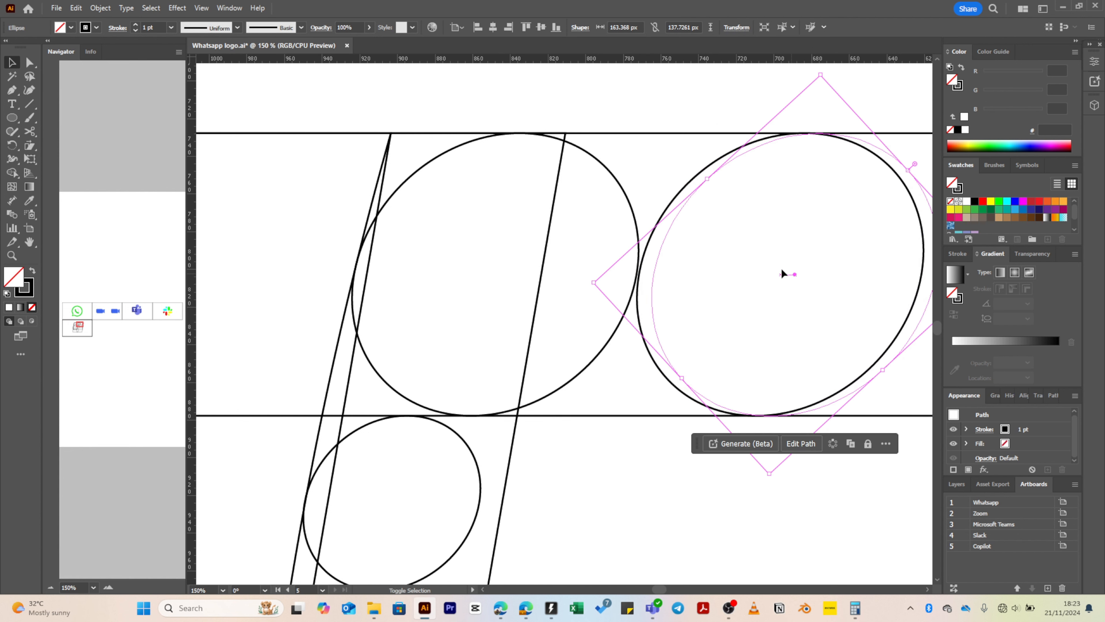
# - Draw a vertical line about 150 px long along a guide at the original large circle's right edge, and remove the guide
pyautogui.click(34, 101)
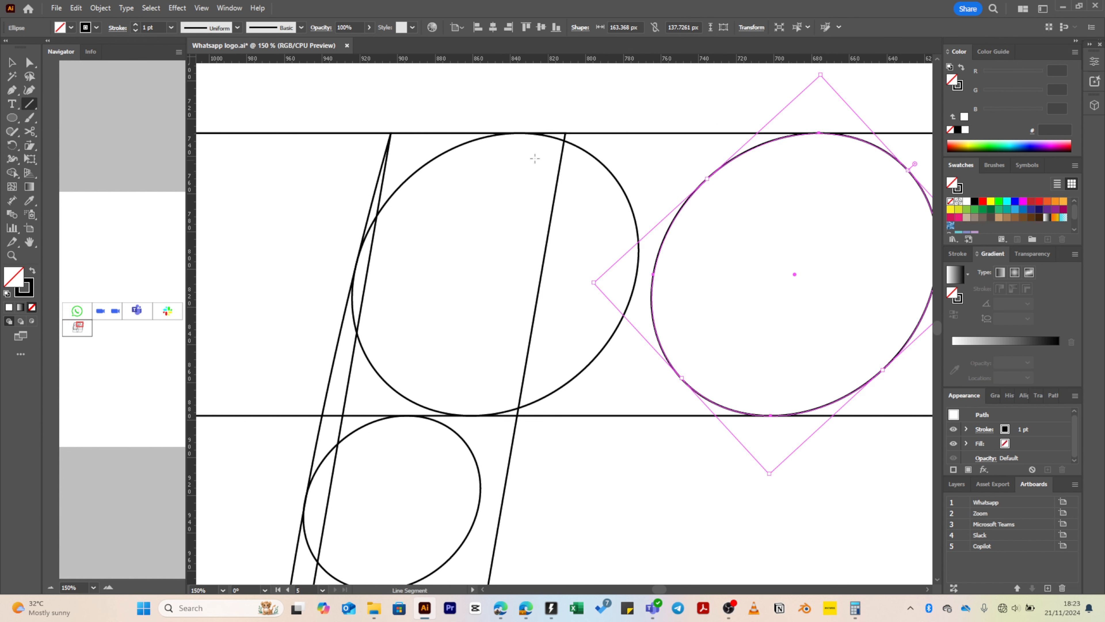
pyautogui.press('v')
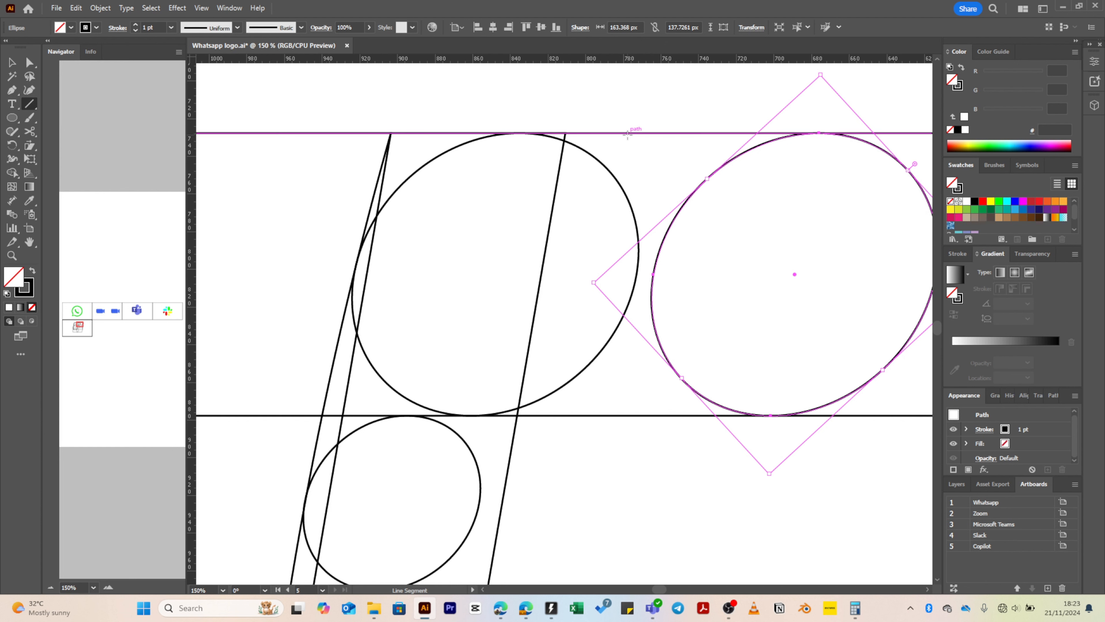
pyautogui.click(633, 148)
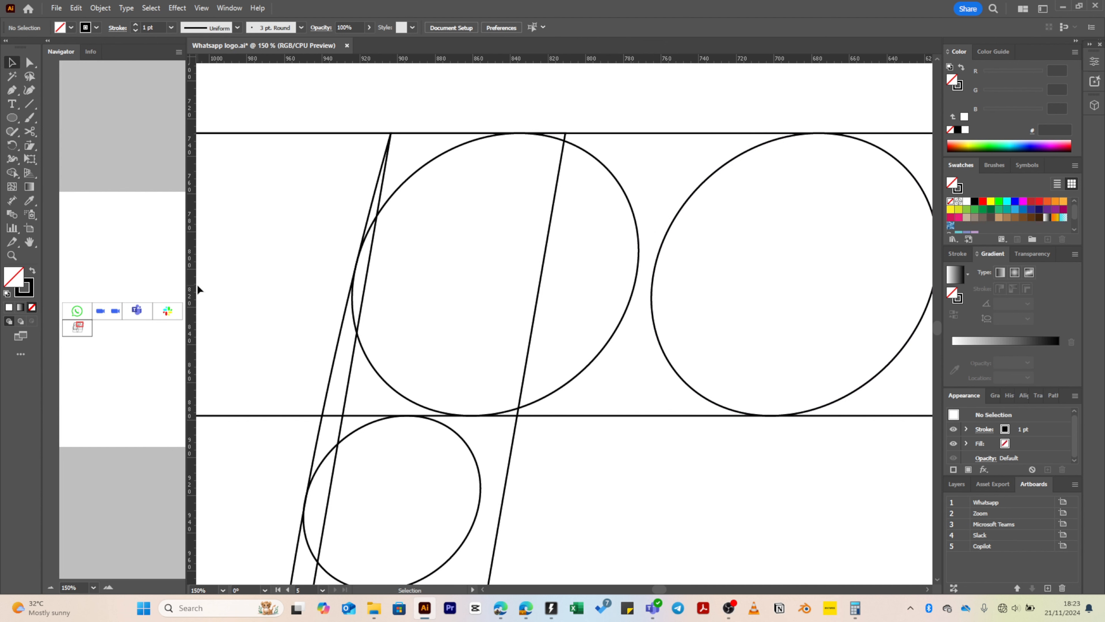
pyautogui.moveTo(198, 290); pyautogui.dragTo(638, 270)
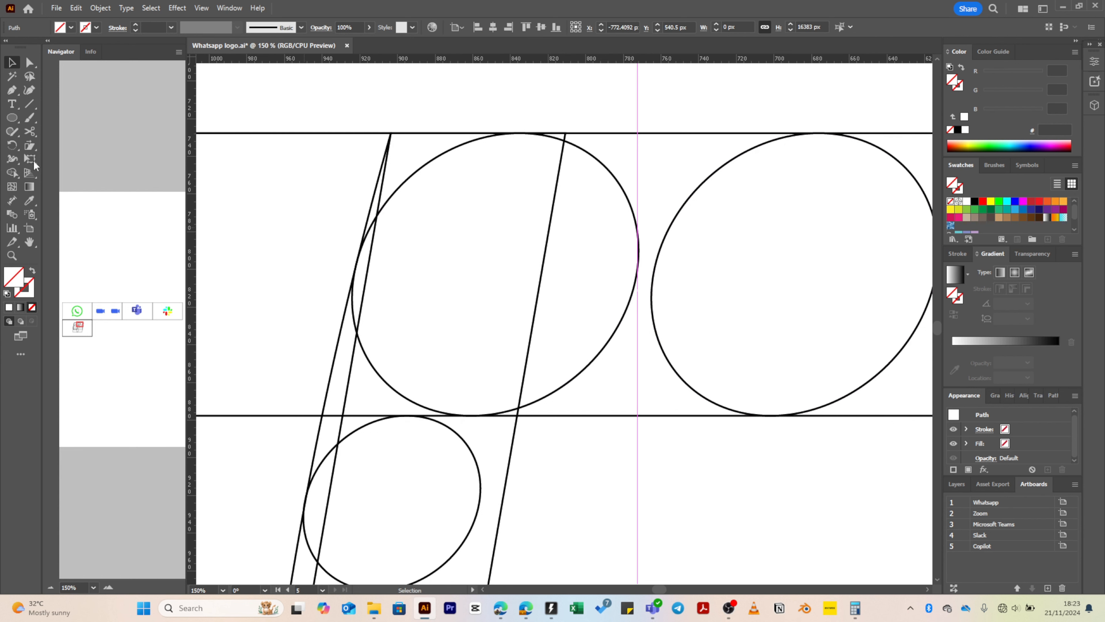
pyautogui.click(30, 105)
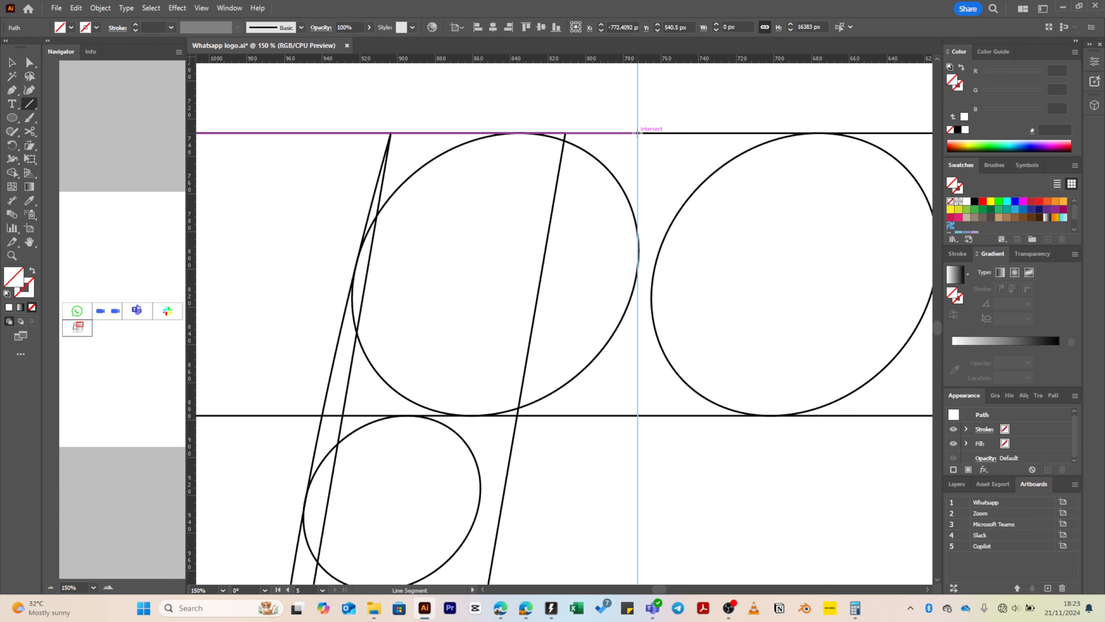
pyautogui.moveTo(638, 132); pyautogui.dragTo(639, 415)
pyautogui.press('v')
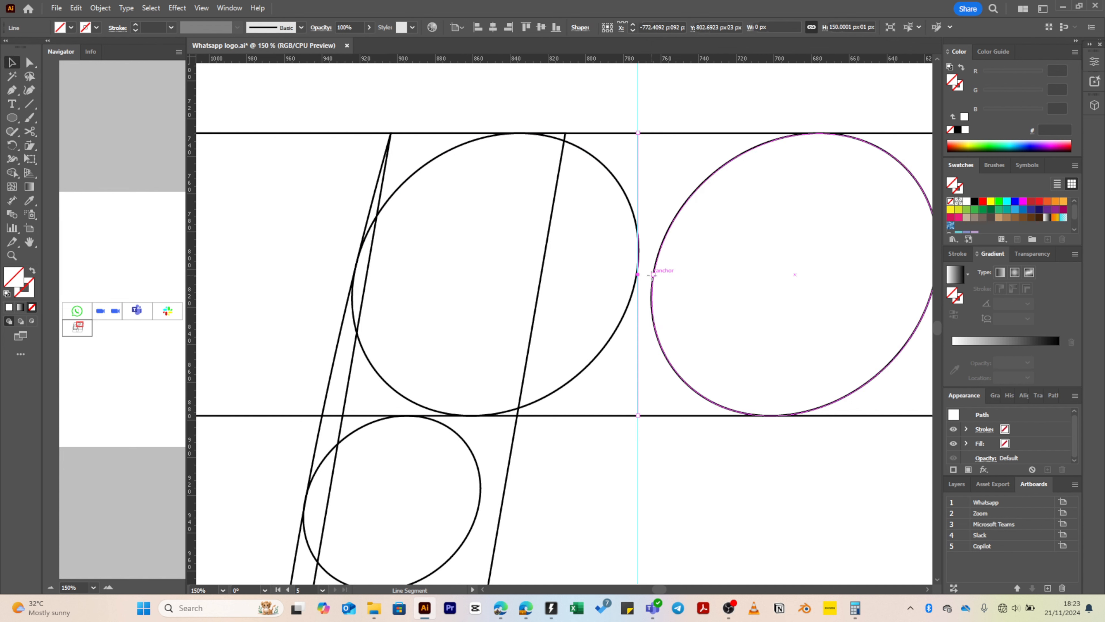
pyautogui.click(635, 92)
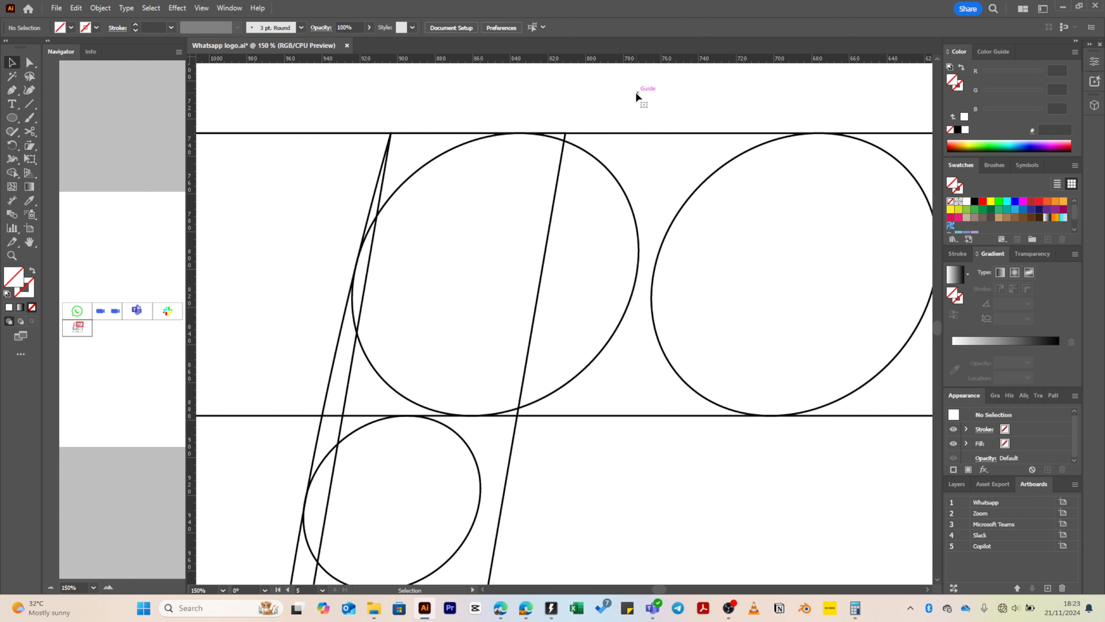
# - Give the vertical line a black stroke and position it against the original large circle's right edge
pyautogui.click(636, 167)
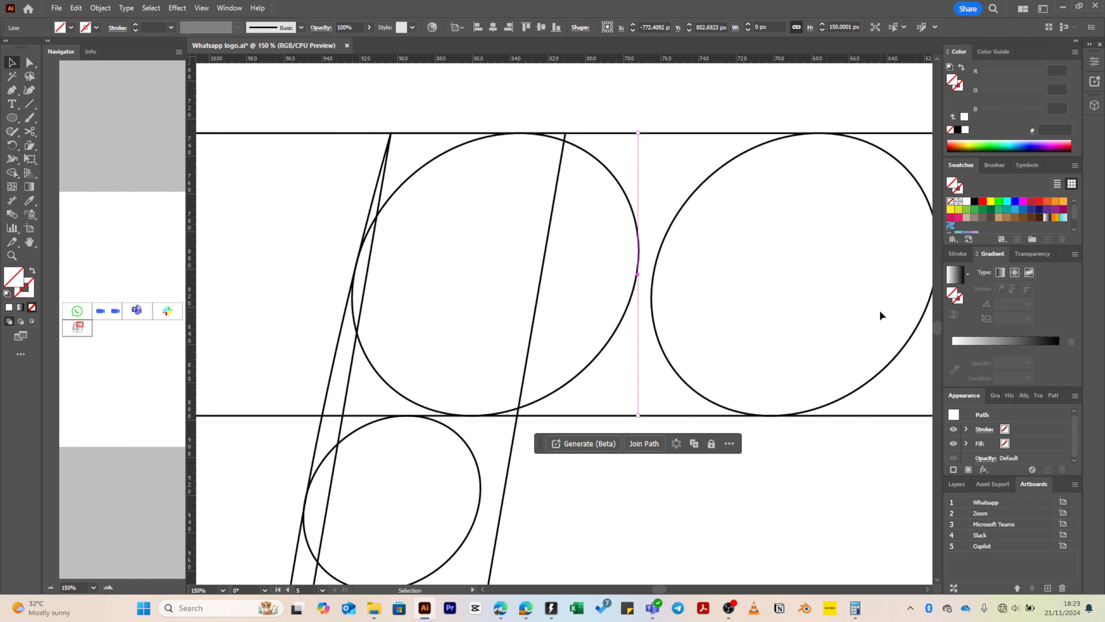
pyautogui.click(959, 287)
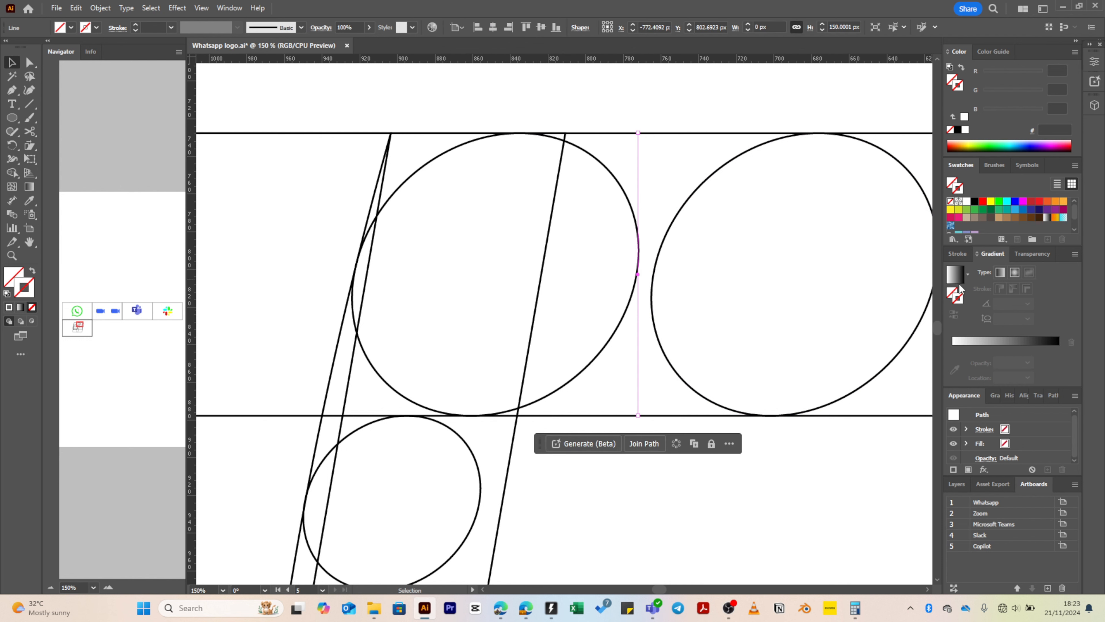
pyautogui.click(974, 201)
pyautogui.press('c')
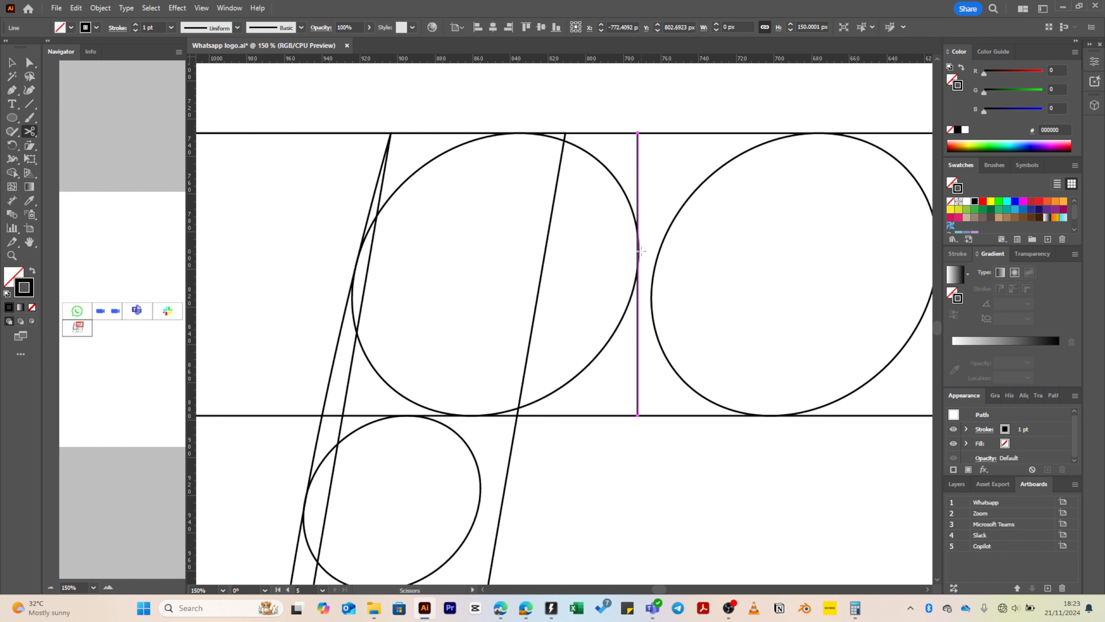
pyautogui.press('v')
pyautogui.moveTo(637, 275)
pyautogui.mouseDown()
pyautogui.moveTo(647, 252)
pyautogui.moveTo(663, 256)
pyautogui.moveTo(639, 255)
pyautogui.mouseUp()
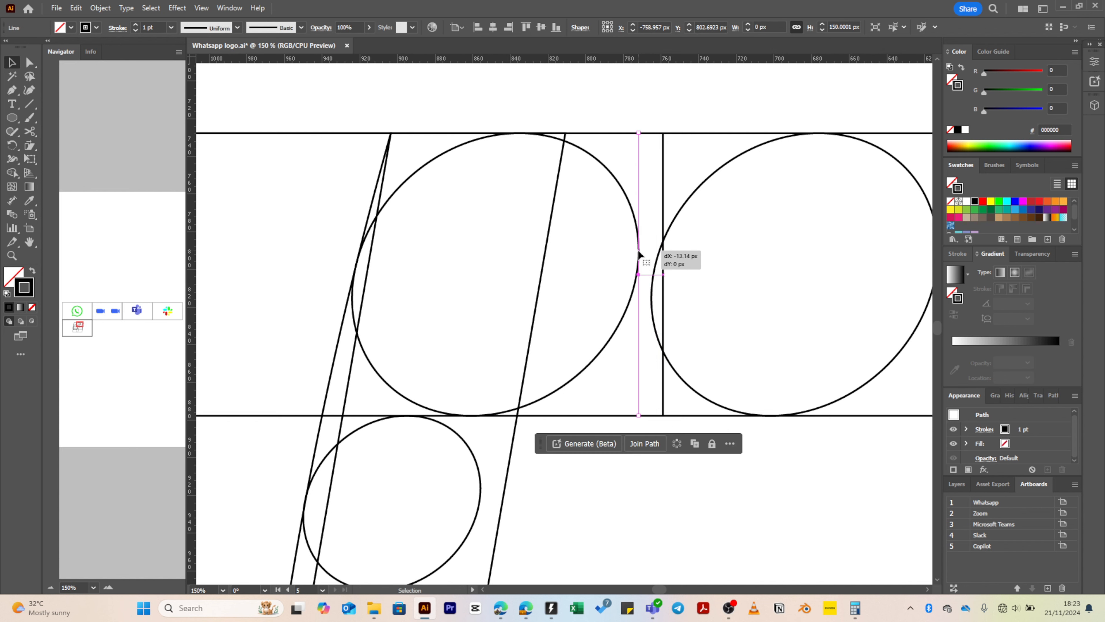
# - Select the vertical line with the two neighbouring large circles and check their contact with Shape Builder
pyautogui.scroll(4, 638, 256)
pyautogui.scroll(-2, 638, 251)
pyautogui.scroll(-3, 647, 234)
pyautogui.moveTo(574, 178); pyautogui.dragTo(709, 392)
pyautogui.hotkey('shift', 'm')
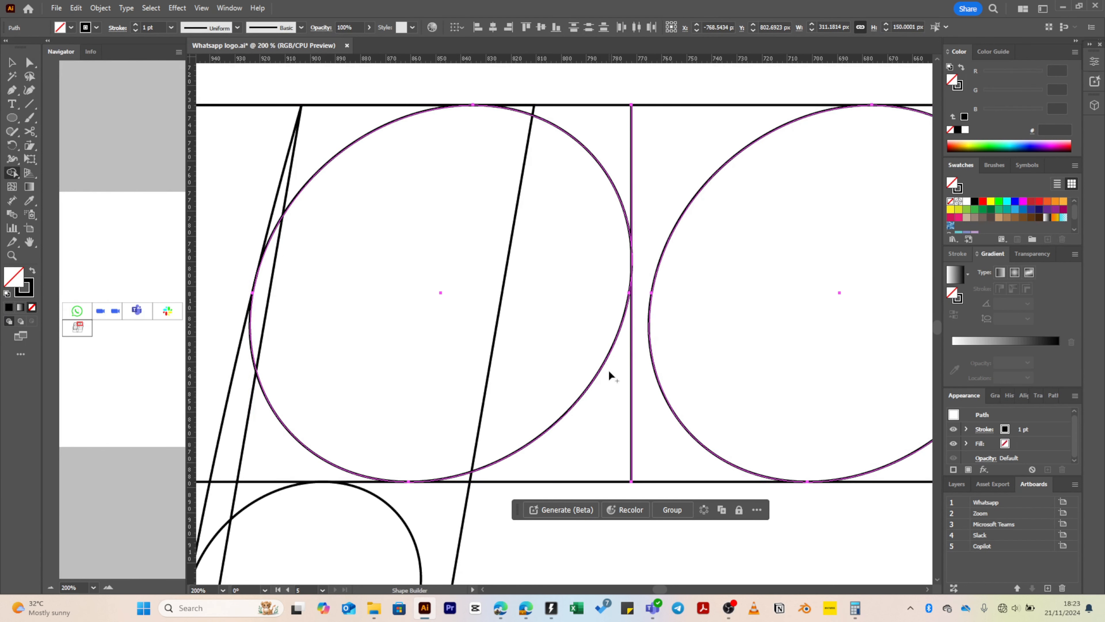
pyautogui.press('v')
pyautogui.scroll(-3, 558, 308)
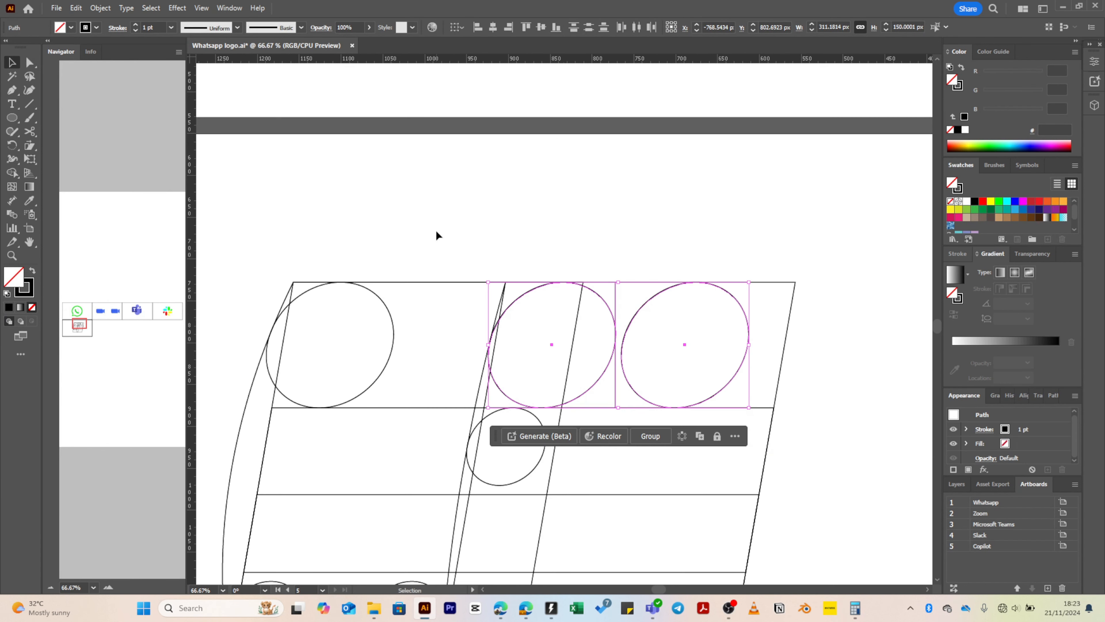
# - Select all the construction shapes, inspect with Shape Builder the regions around the vertical line, and clear the selection
pyautogui.moveTo(435, 229); pyautogui.dragTo(673, 484)
pyautogui.scroll(3, 673, 444)
pyautogui.hotkey('shift', 'm')
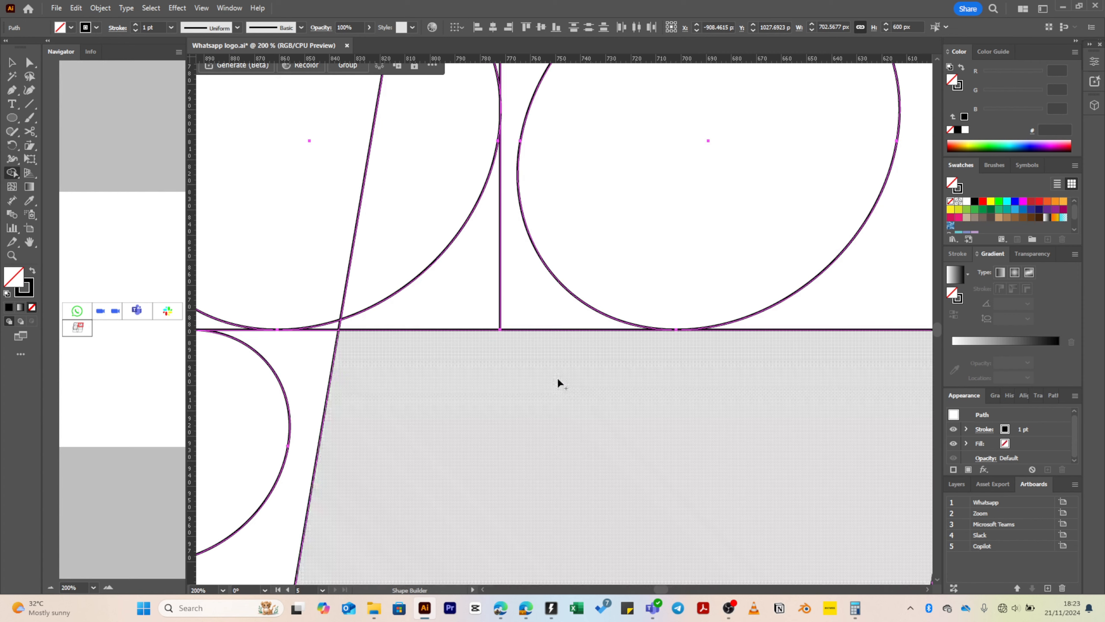
pyautogui.scroll(-2, 487, 240)
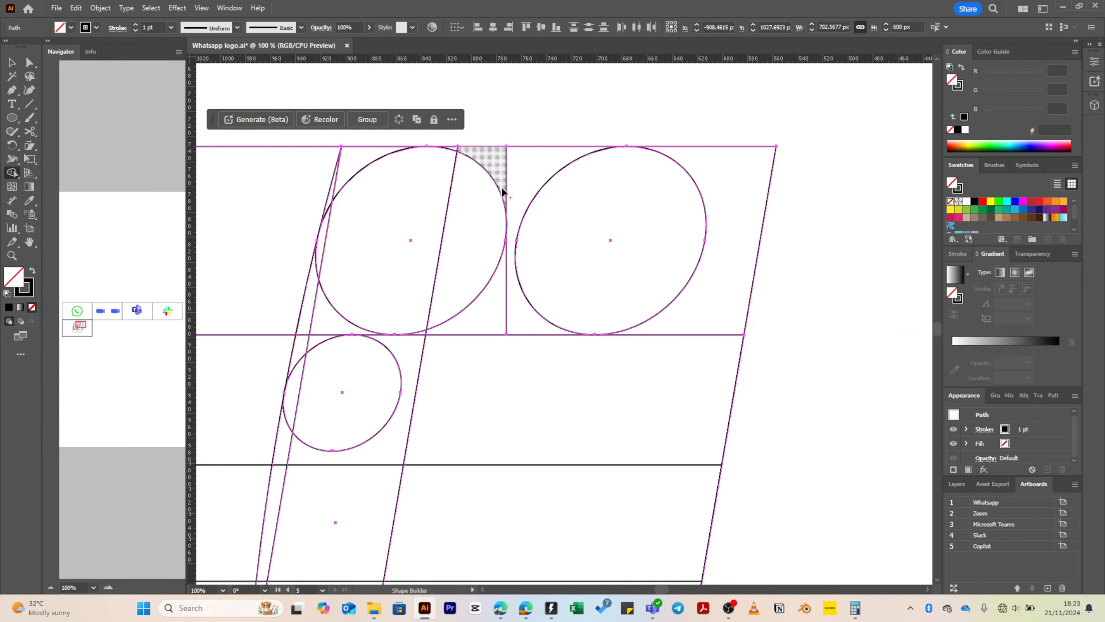
pyautogui.press('v')
pyautogui.scroll(4, 521, 269)
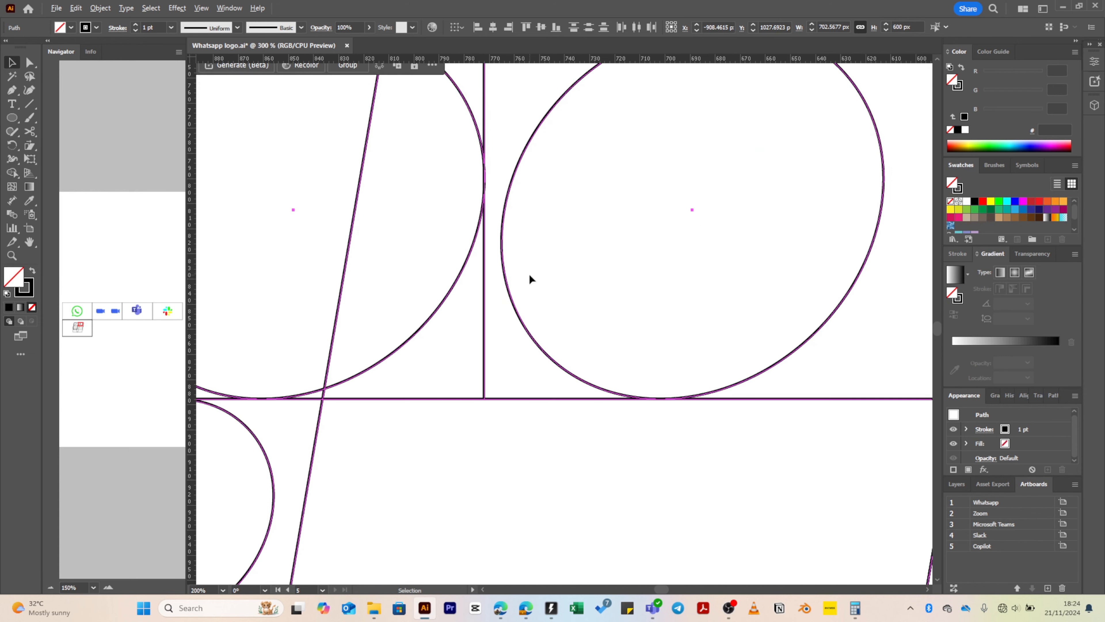
pyautogui.click(550, 282)
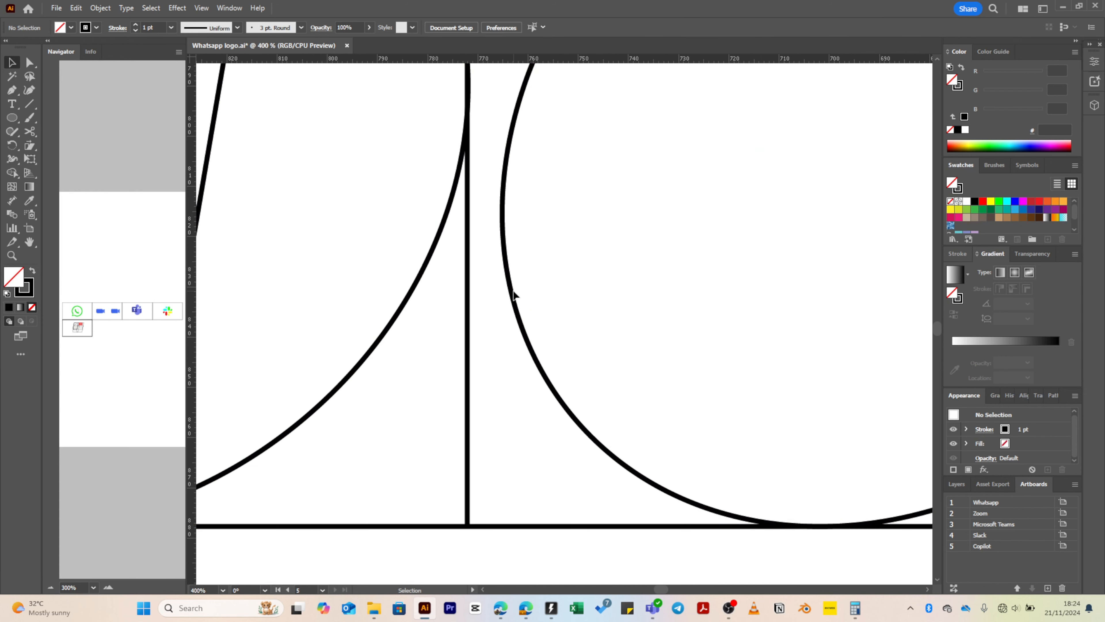
# - Move the outer large circle sideways until its edge meets the vertical line beside the original large circle
pyautogui.click(514, 290)
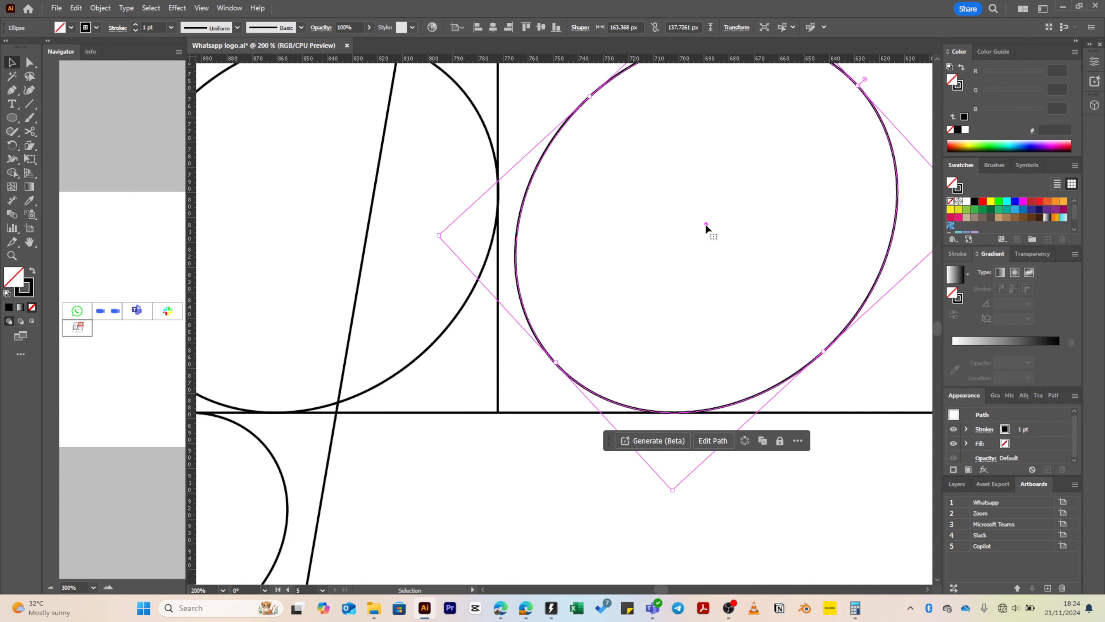
pyautogui.moveTo(706, 225); pyautogui.dragTo(689, 225)
pyautogui.scroll(4, 597, 247)
pyautogui.scroll(-2, 525, 277)
pyautogui.moveTo(634, 286); pyautogui.dragTo(772, 295)
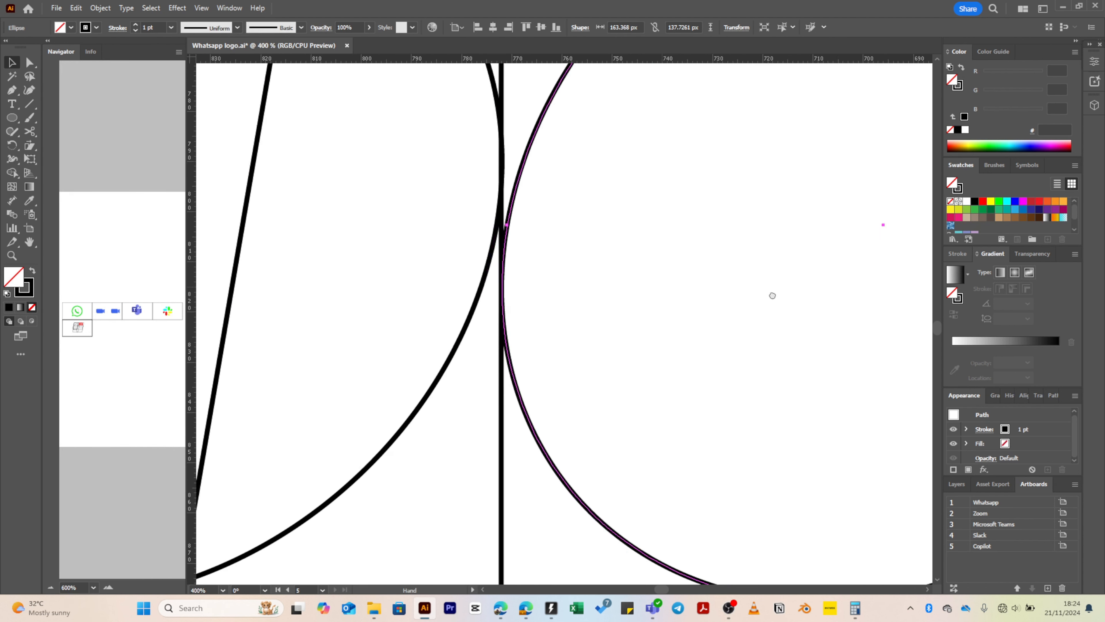
pyautogui.scroll(-3, 773, 296)
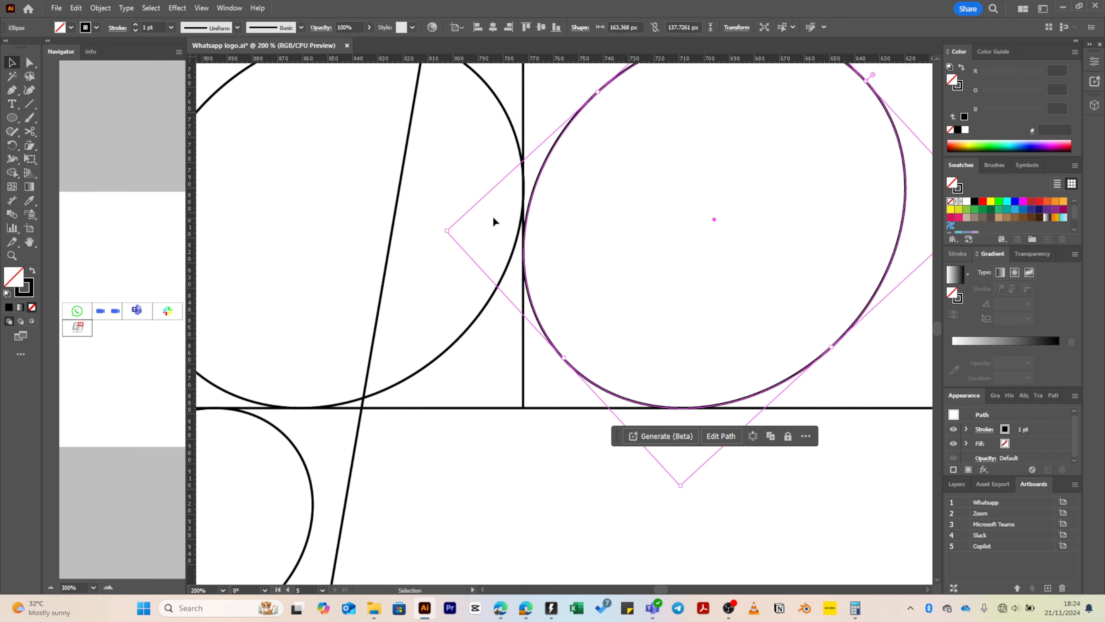
# - Select the construction shapes, inspect the regions around the vertical line with Shape Builder, and clear the selection
pyautogui.scroll(-3, 453, 193)
pyautogui.moveTo(277, 87)
pyautogui.mouseDown()
pyautogui.moveTo(563, 354)
pyautogui.moveTo(681, 403)
pyautogui.mouseUp()
pyautogui.hotkey('shift', 'm')
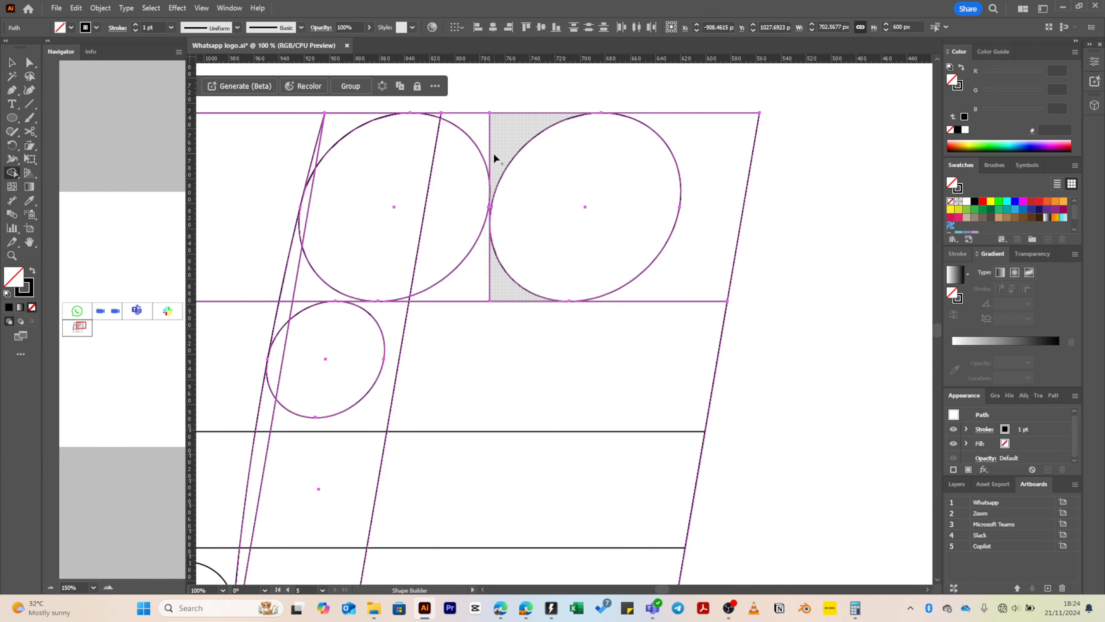
pyautogui.press('v')
pyautogui.scroll(3, 535, 206)
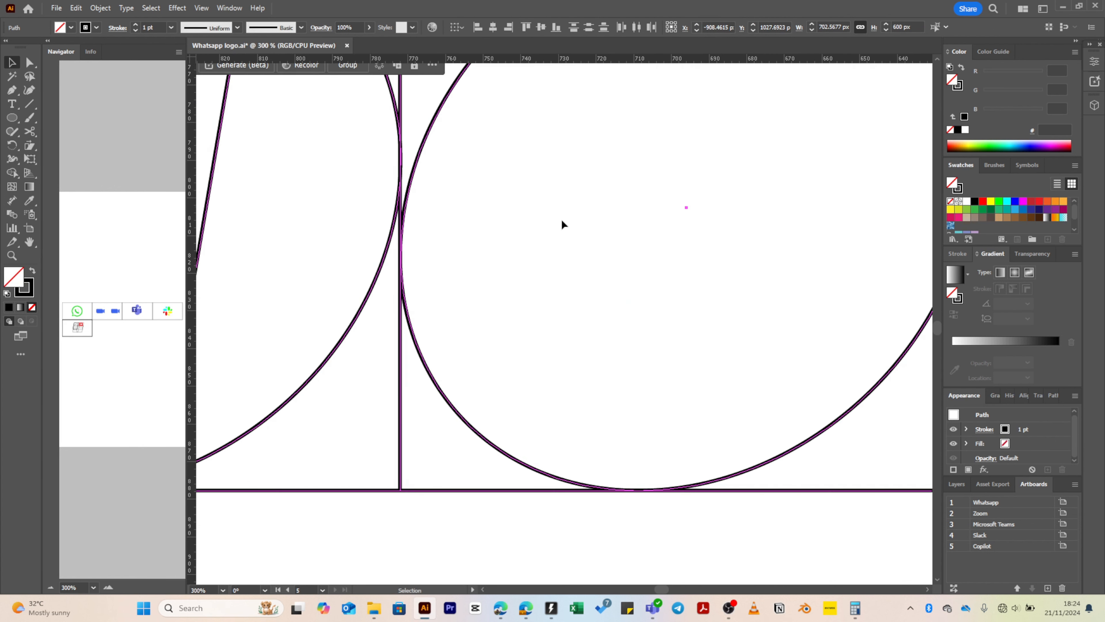
pyautogui.click(620, 221)
pyautogui.scroll(1, 726, 211)
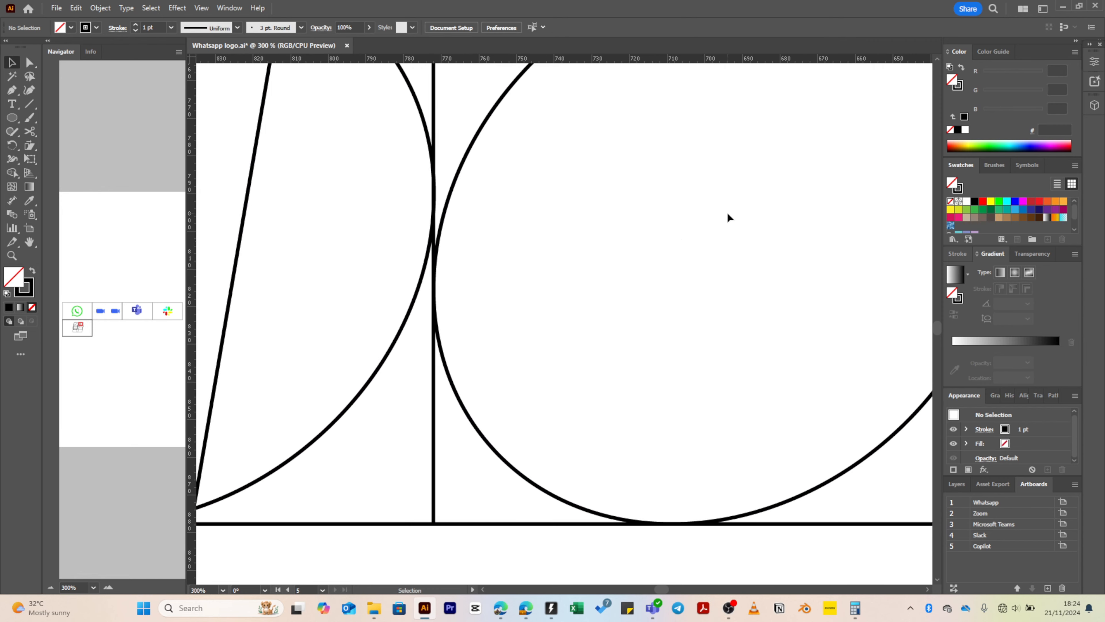
# - Nudge the outer large circle slightly closer so its edge sits on the vertical line
pyautogui.click(460, 397)
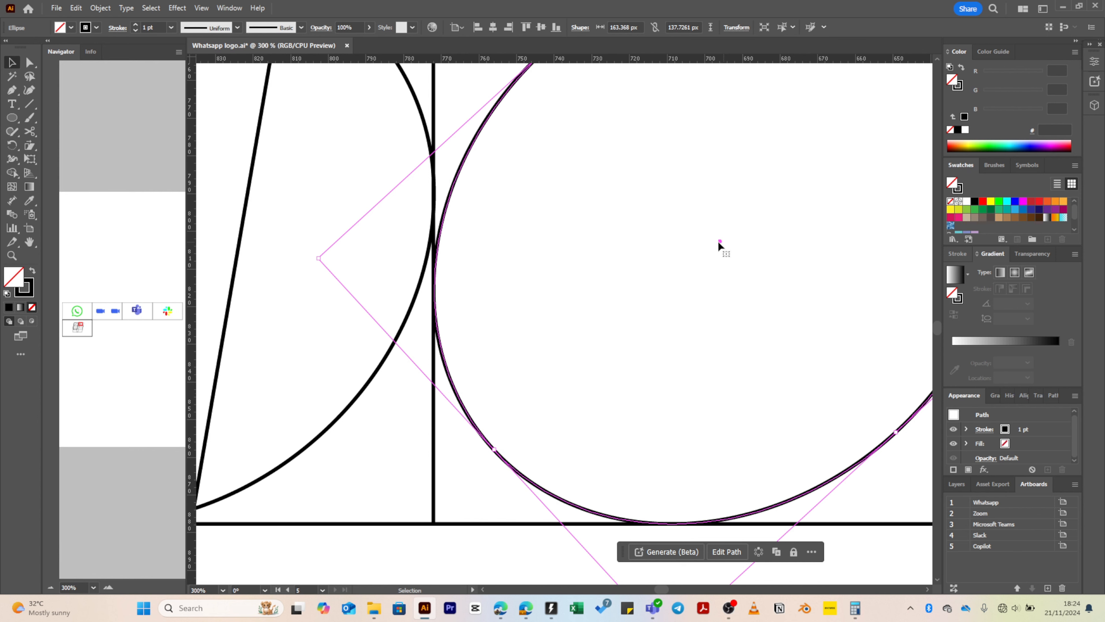
pyautogui.moveTo(719, 244)
pyautogui.mouseDown()
pyautogui.moveTo(739, 240)
pyautogui.moveTo(720, 242)
pyautogui.mouseUp()
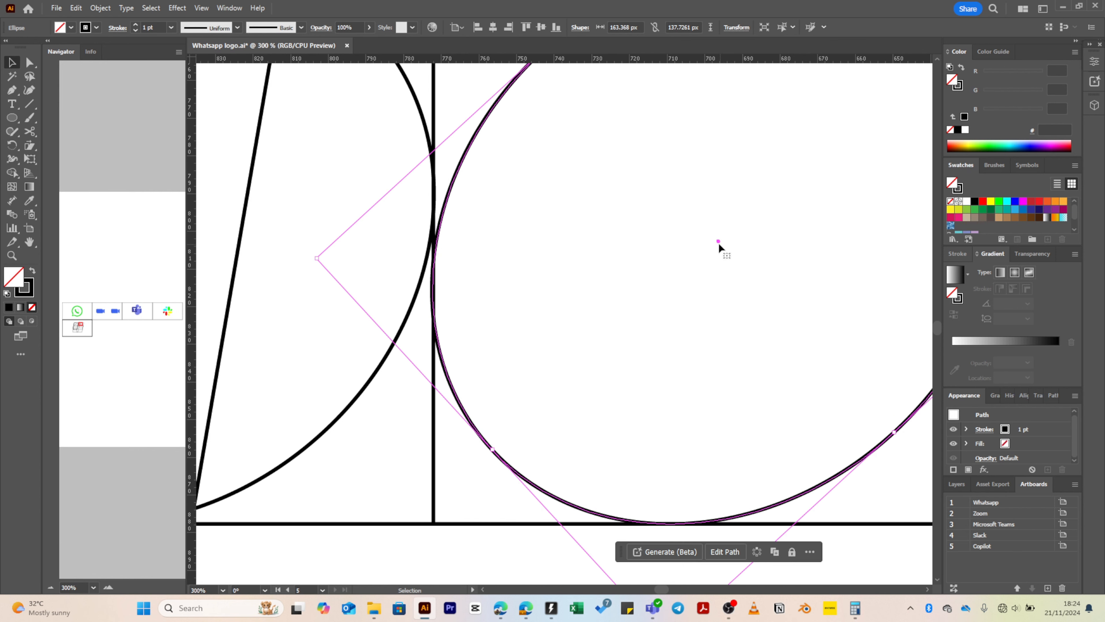
pyautogui.scroll(-1, 675, 243)
pyautogui.scroll(-1, 674, 244)
pyautogui.press('super')
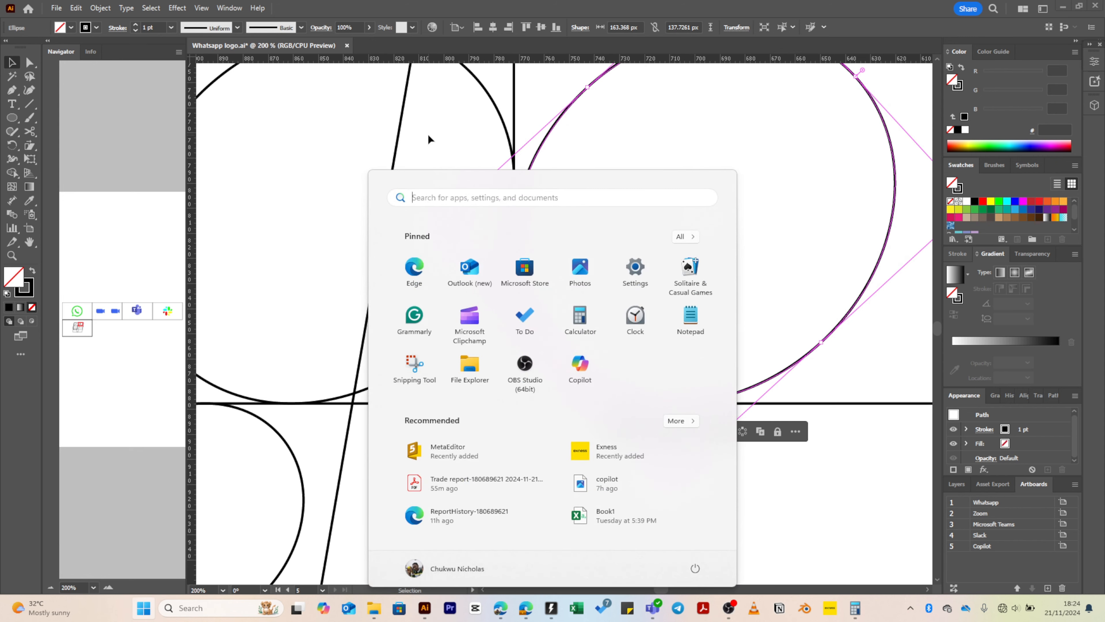
pyautogui.click(429, 135)
# - Reselect the construction shapes, recheck the outer circle's contact with the vertical line using Shape Builder, and deselect everything
pyautogui.moveTo(429, 129); pyautogui.dragTo(620, 396)
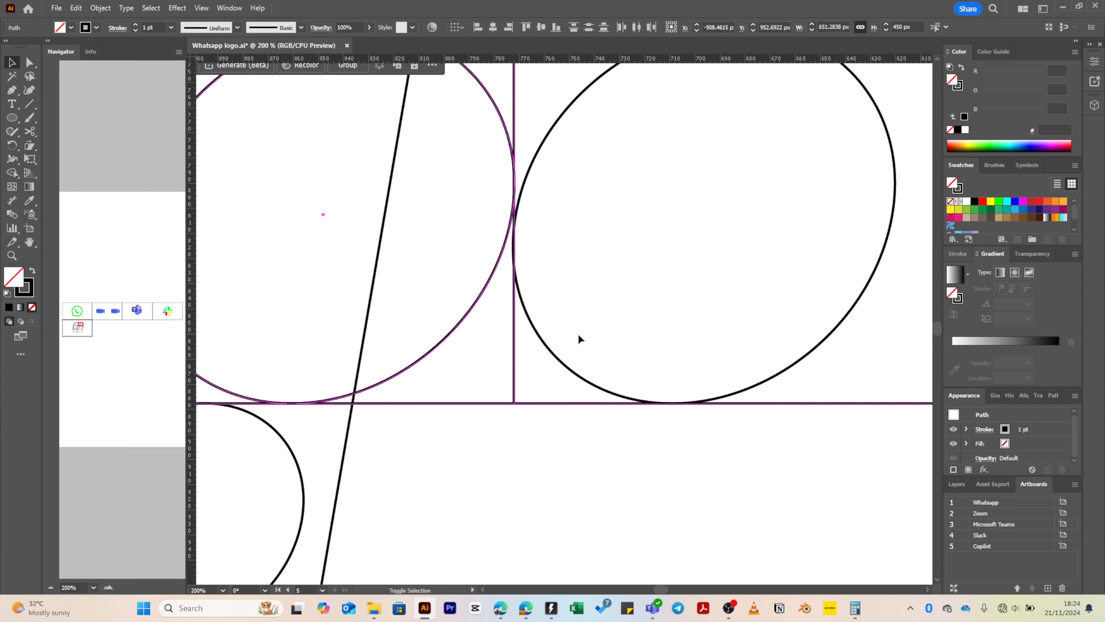
pyautogui.scroll(-3, 568, 327)
pyautogui.moveTo(438, 161); pyautogui.dragTo(757, 470)
pyautogui.hotkey('shift', 'm')
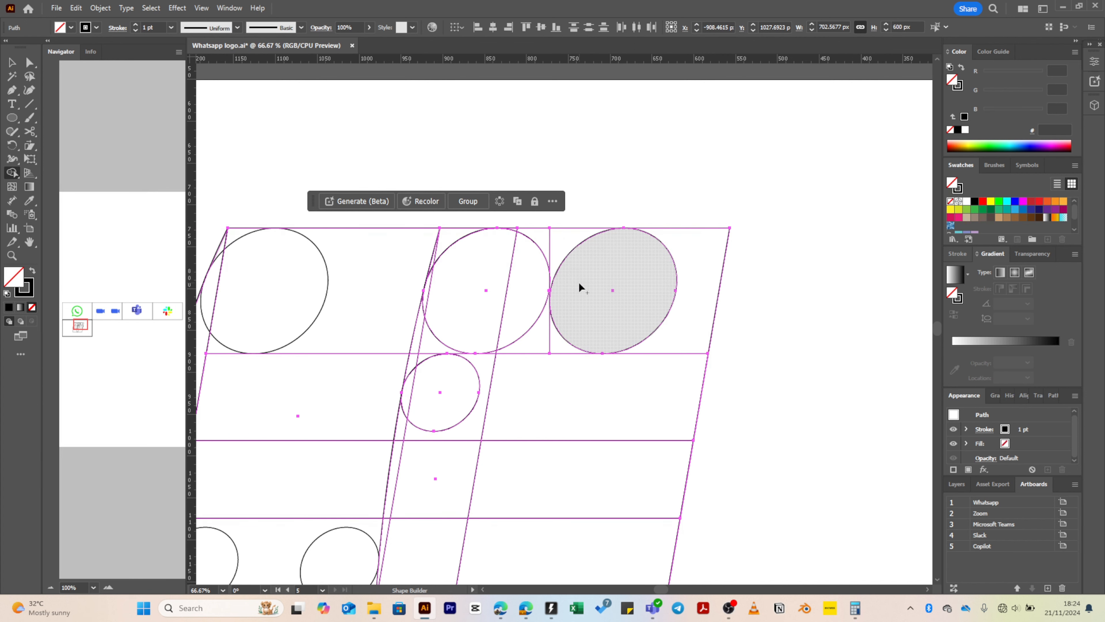
pyautogui.press('v')
pyautogui.click(584, 290)
pyautogui.scroll(-1, 584, 293)
pyautogui.moveTo(587, 294); pyautogui.dragTo(735, 279)
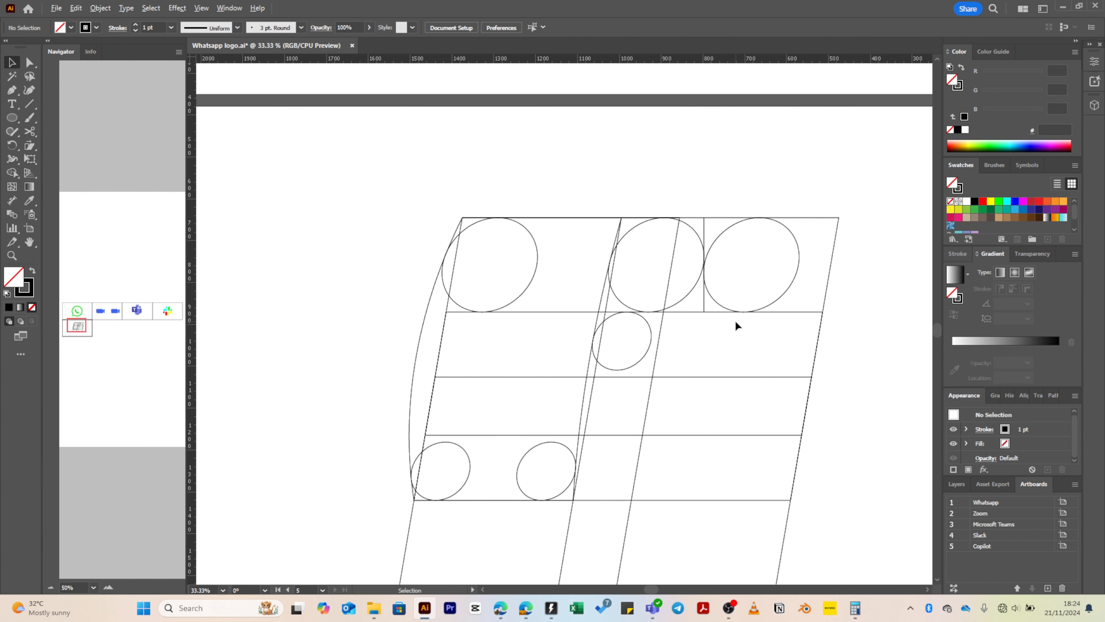
pyautogui.scroll(-1, 696, 334)
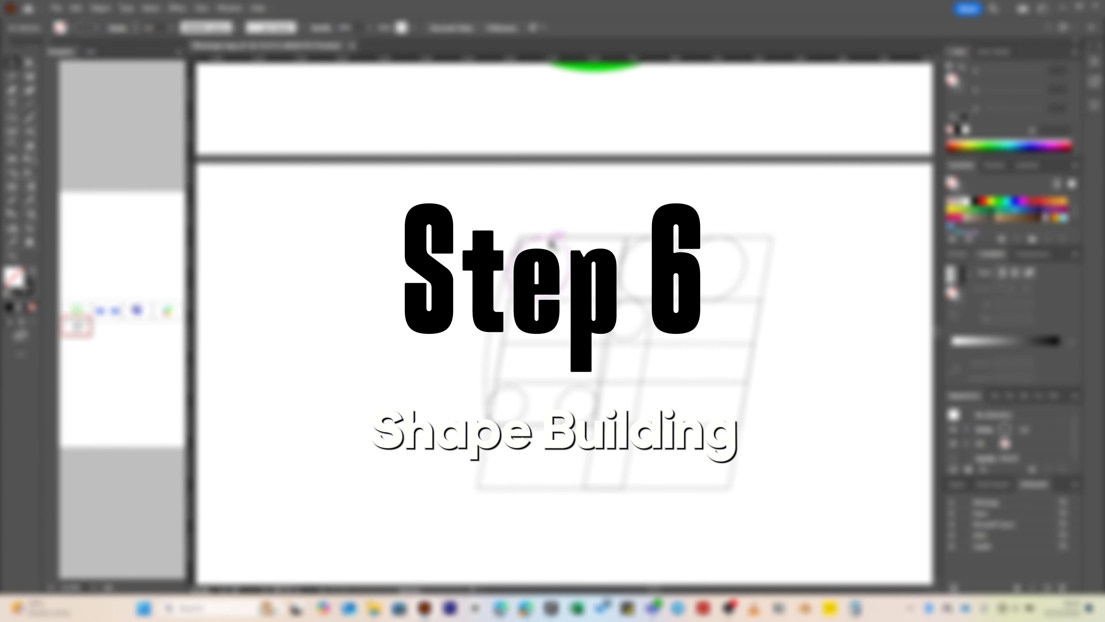
# - Select all construction shapes and merge the regions of the logo's curved left body with Shape Builder, following its rounded corners and the neighbouring large circle
pyautogui.moveTo(442, 193); pyautogui.dragTo(757, 522)
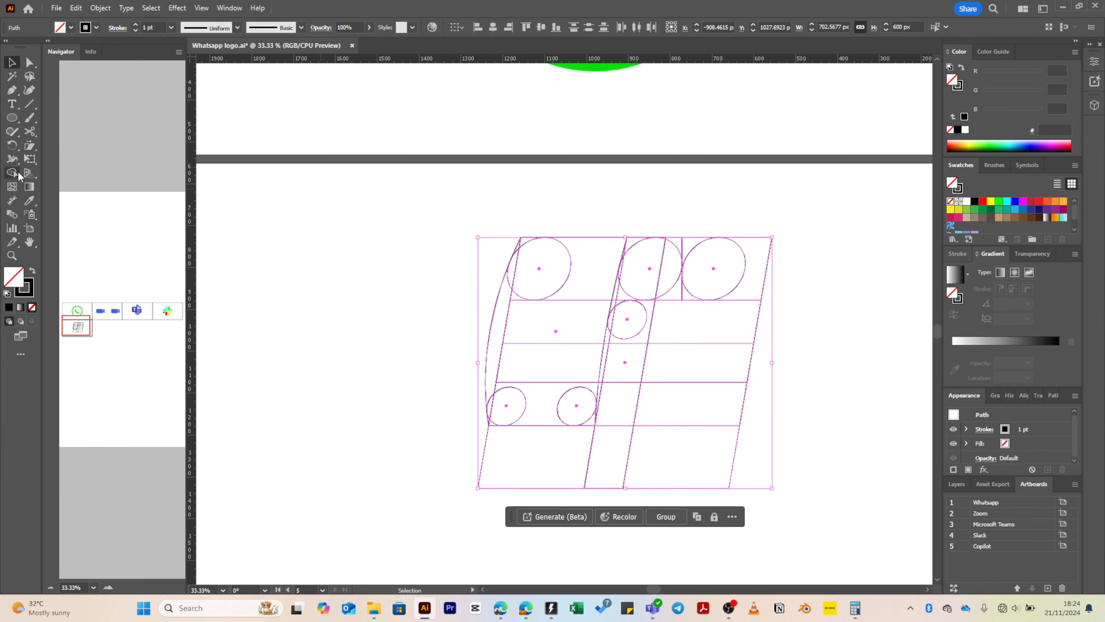
pyautogui.click(12, 173)
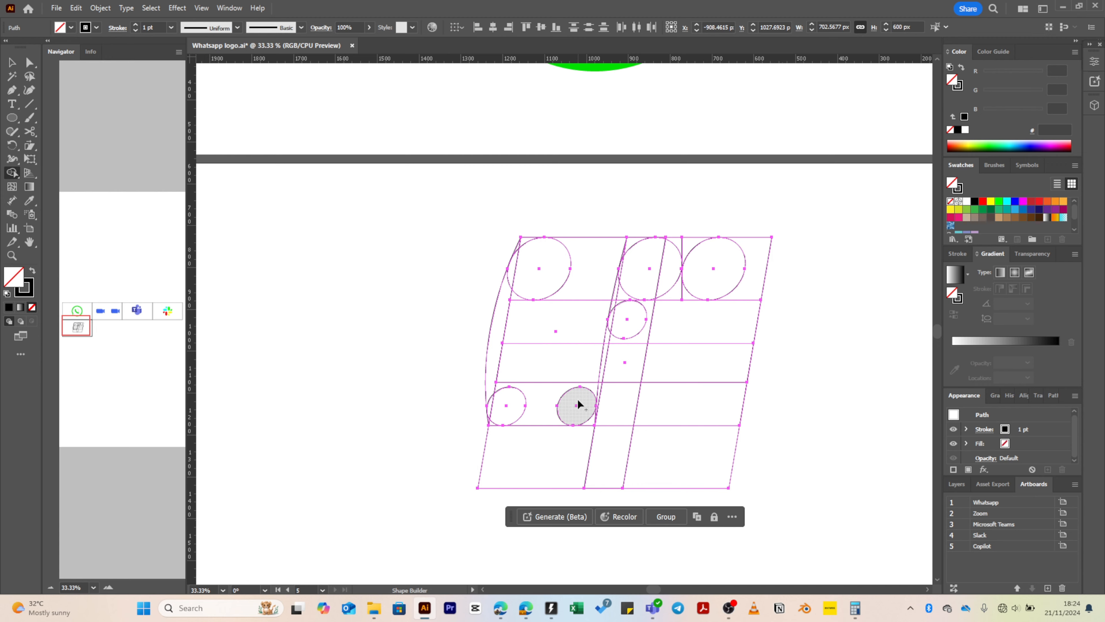
pyautogui.scroll(1, 578, 399)
pyautogui.press('super')
pyautogui.press('super')
pyautogui.scroll(1, 581, 417)
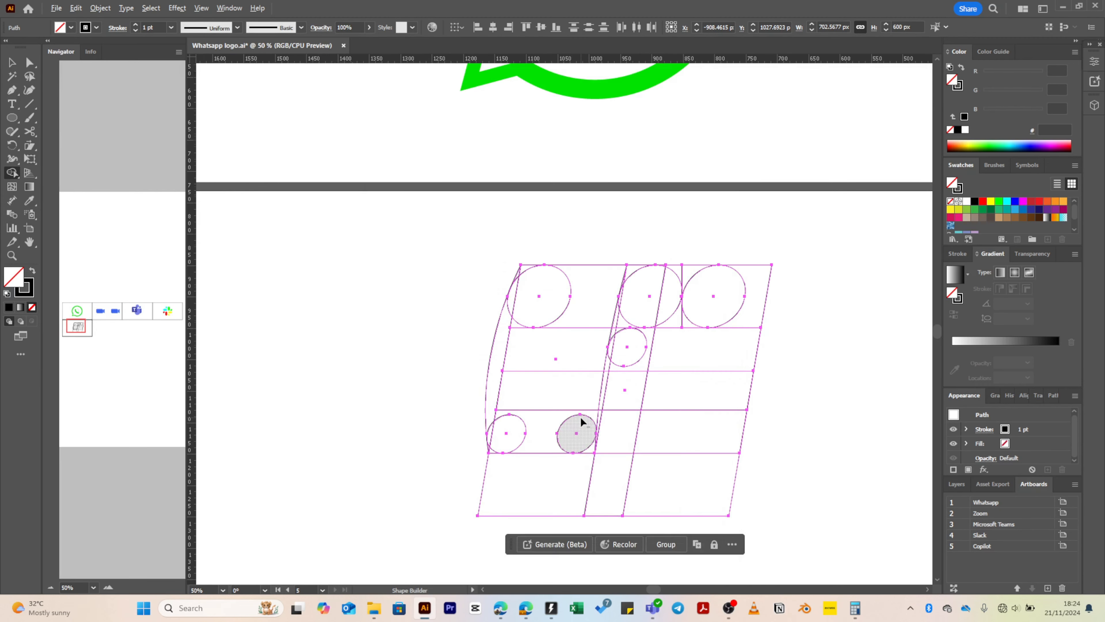
pyautogui.scroll(2, 580, 419)
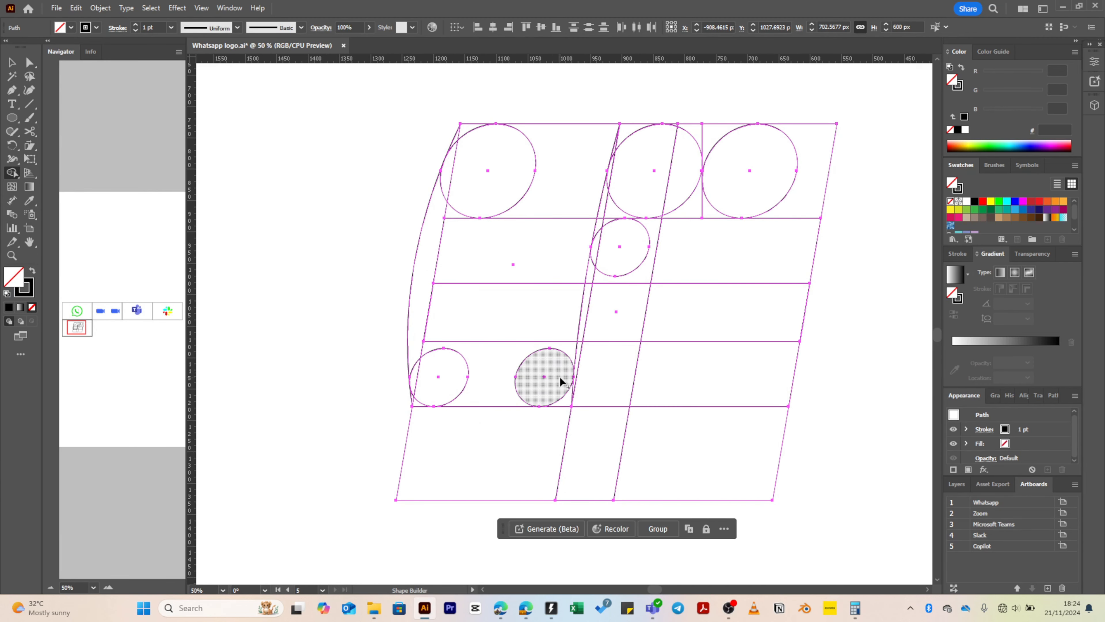
pyautogui.moveTo(555, 377)
pyautogui.mouseDown()
pyautogui.moveTo(496, 388)
pyautogui.moveTo(414, 377)
pyautogui.moveTo(428, 324)
pyautogui.moveTo(482, 351)
pyautogui.moveTo(541, 179)
pyautogui.mouseUp()
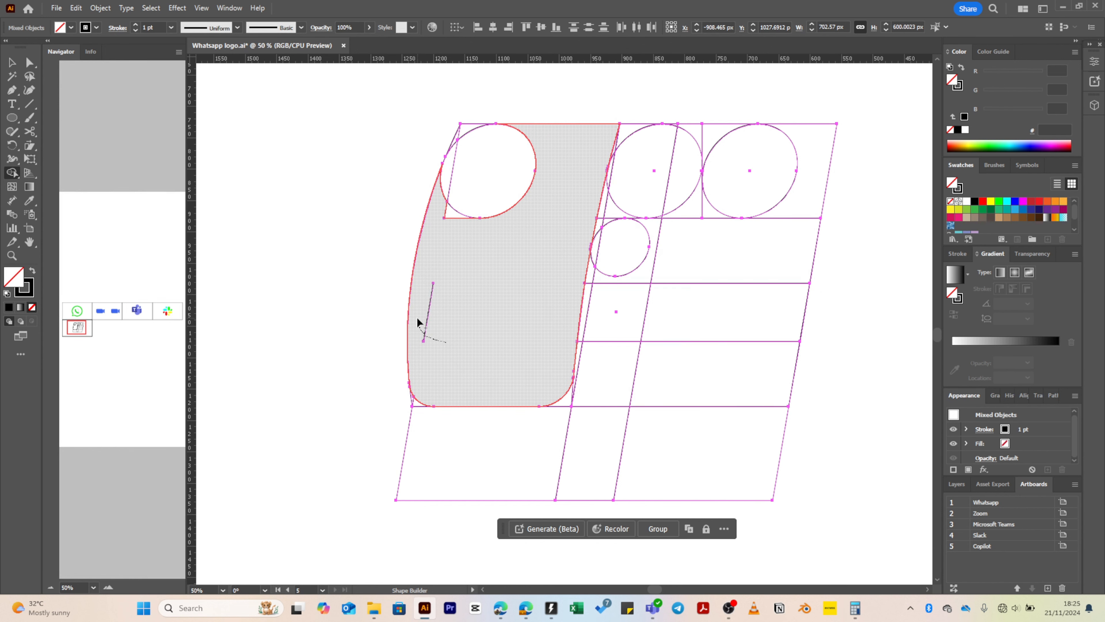
pyautogui.moveTo(455, 242); pyautogui.dragTo(448, 195)
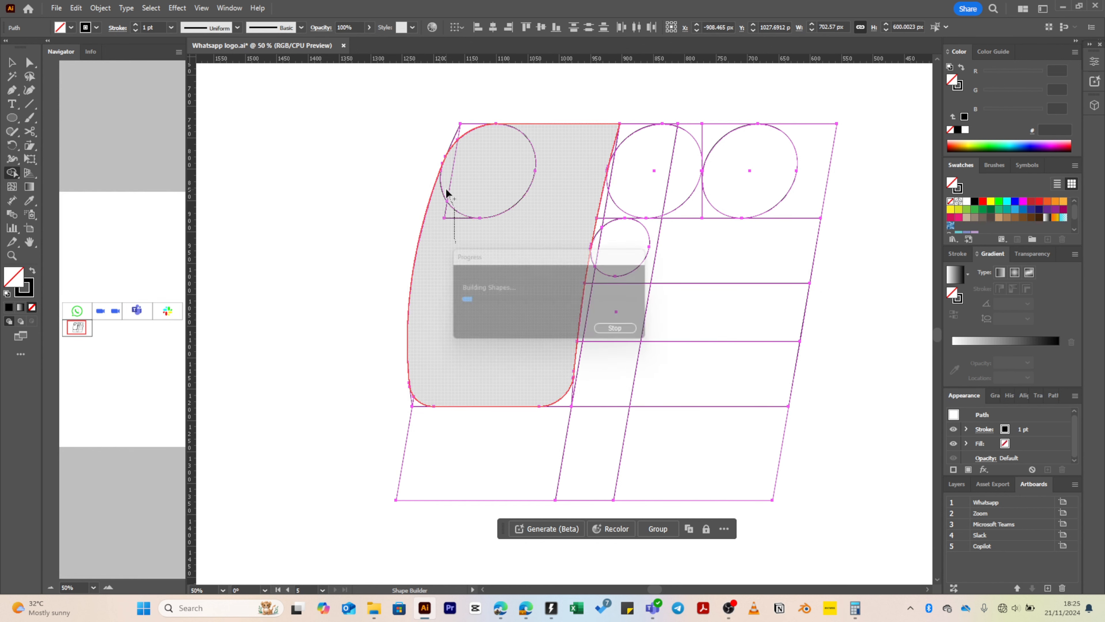
pyautogui.moveTo(582, 138); pyautogui.dragTo(624, 135)
# - Fill the merged left body with red FF0000 using Shape Builder
pyautogui.scroll(1, 624, 136)
pyautogui.press('super')
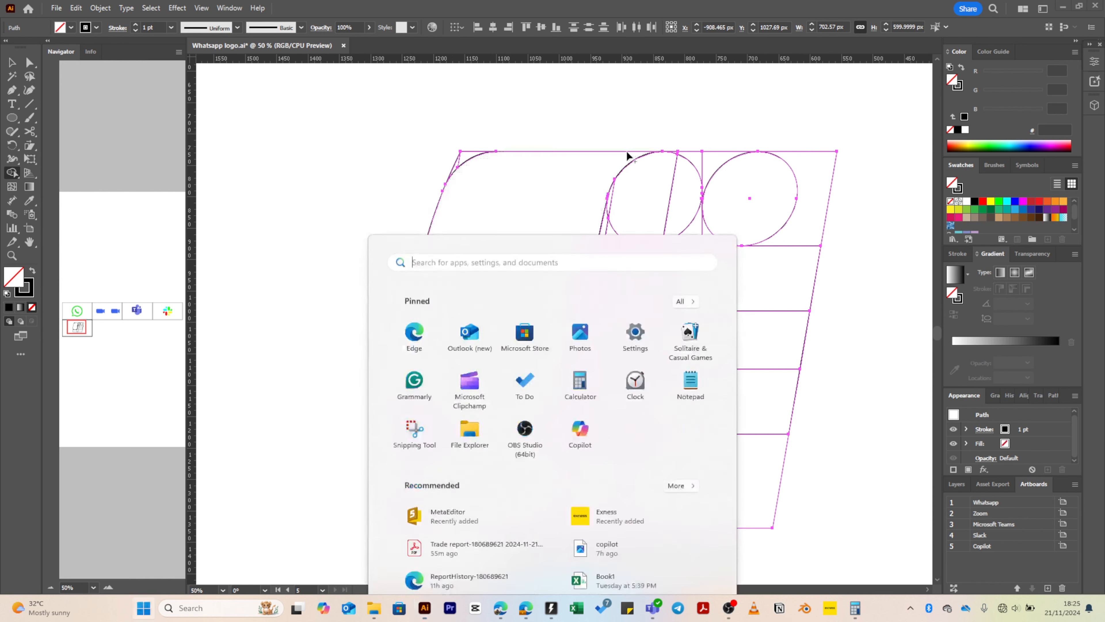
pyautogui.press('super')
pyautogui.scroll(2, 625, 166)
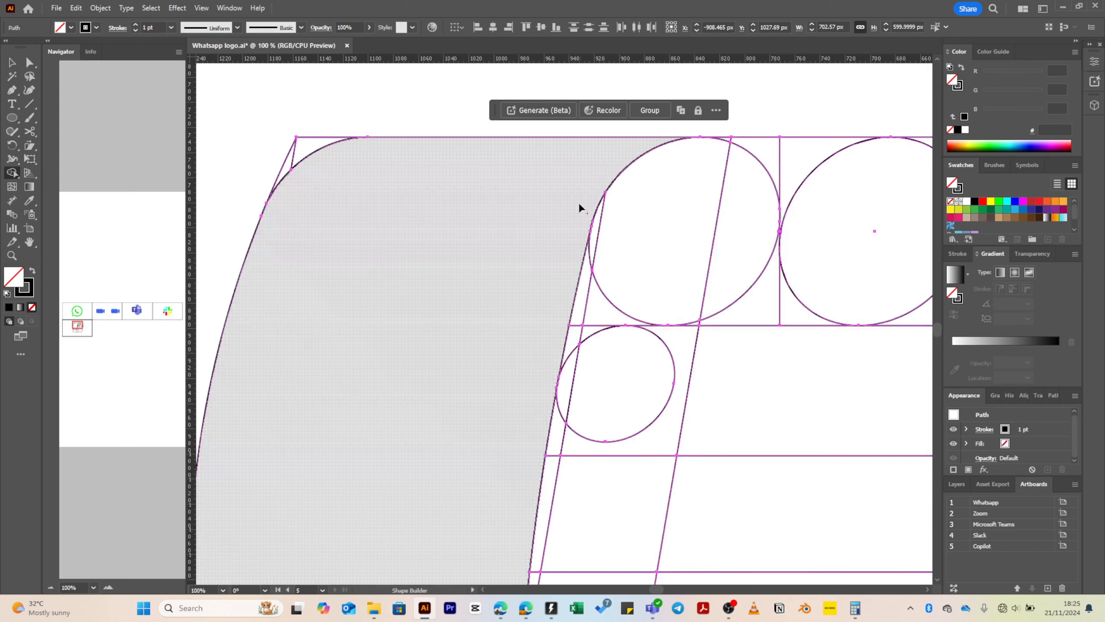
pyautogui.moveTo(579, 202); pyautogui.dragTo(524, 157)
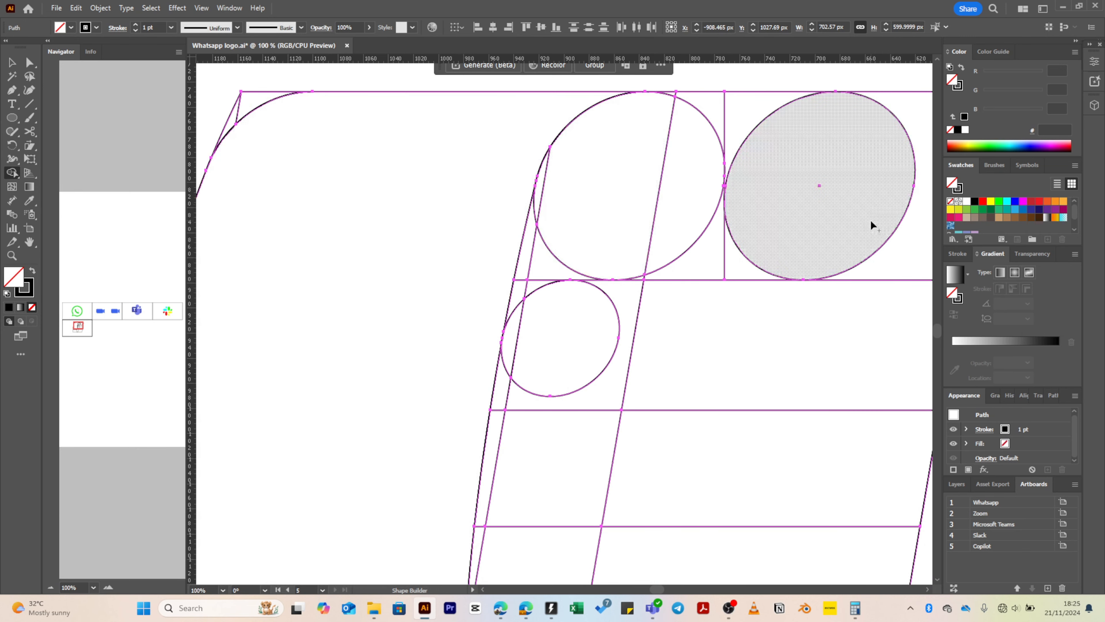
pyautogui.click(982, 201)
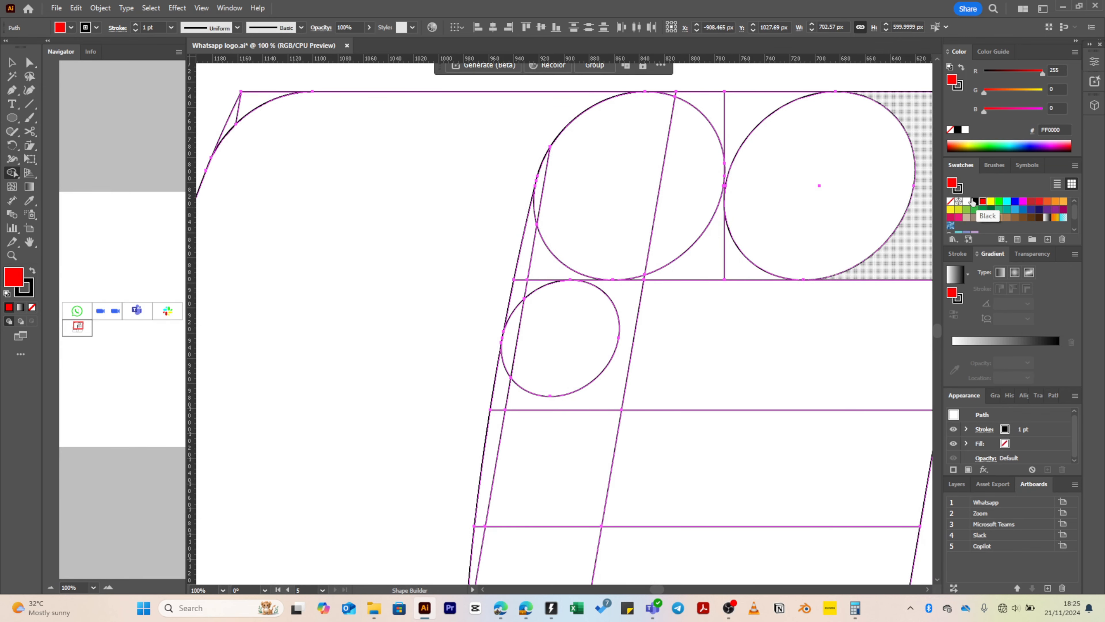
pyautogui.click(516, 203)
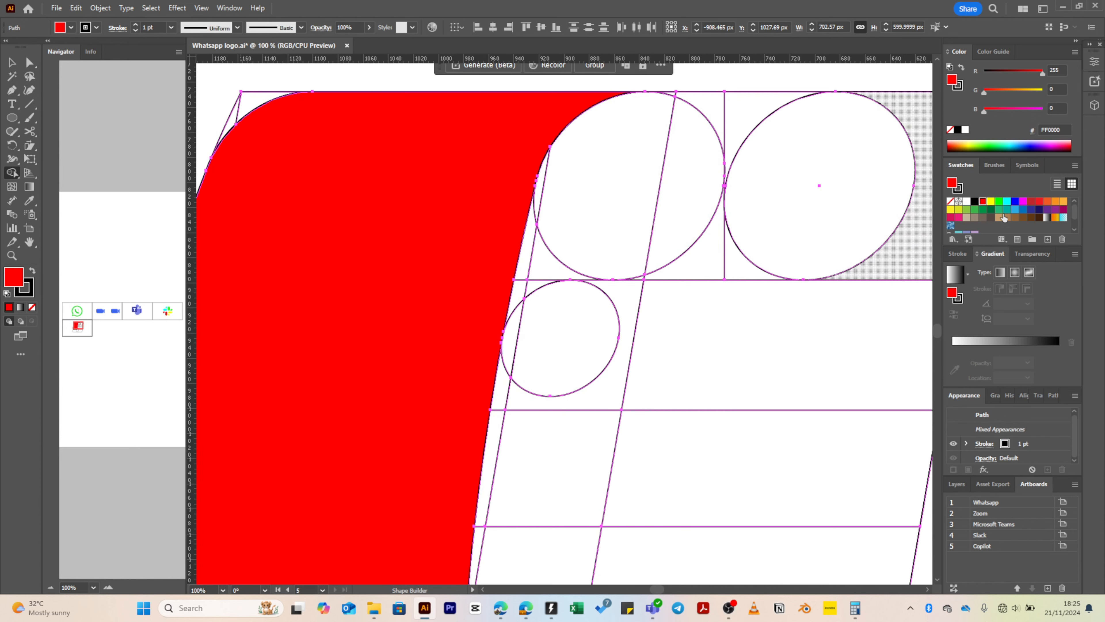
# - Set the fill to cyan 00FFFF and merge the middle large circle's regions with the wedge above the small circle
pyautogui.click(1006, 204)
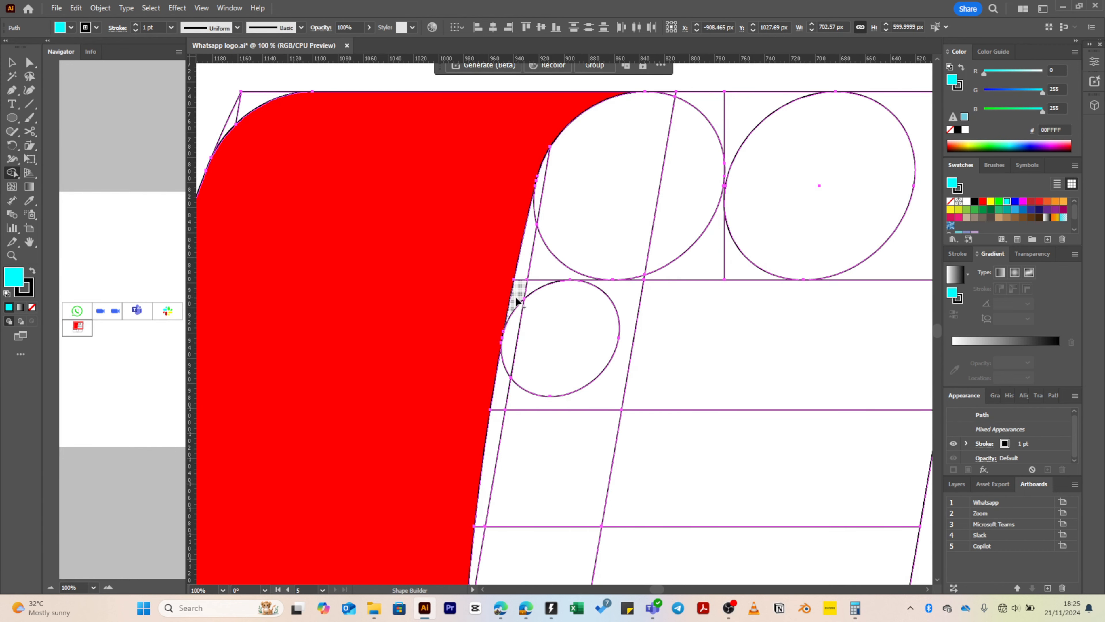
pyautogui.moveTo(515, 297)
pyautogui.mouseDown()
pyautogui.moveTo(534, 278)
pyautogui.moveTo(528, 265)
pyautogui.moveTo(558, 246)
pyautogui.mouseUp()
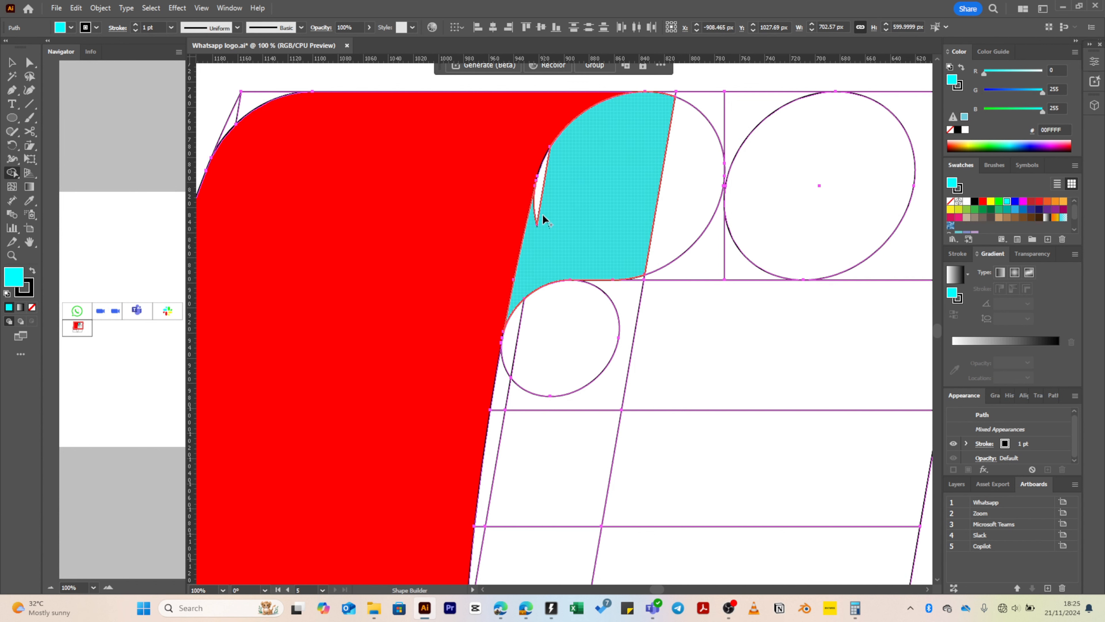
pyautogui.moveTo(538, 202)
pyautogui.mouseDown()
pyautogui.moveTo(671, 217)
pyautogui.moveTo(648, 235)
pyautogui.mouseUp()
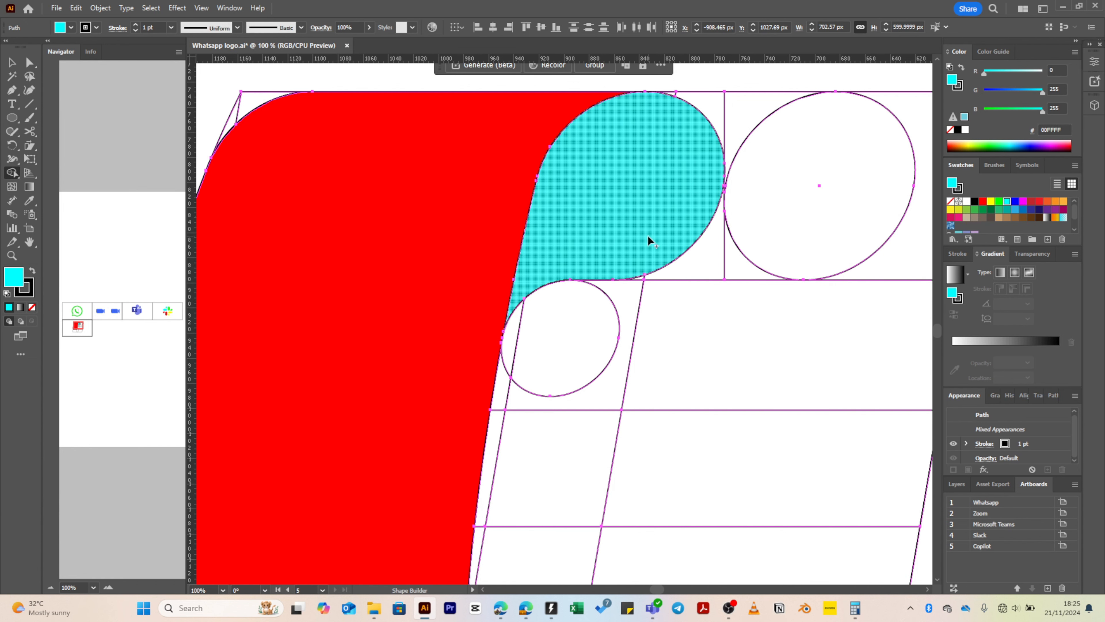
# - Merge the corner regions on both sides of the vertical line into the cyan shape, up to the outer circle, and deselect everything
pyautogui.scroll(1, 641, 275)
pyautogui.press('super')
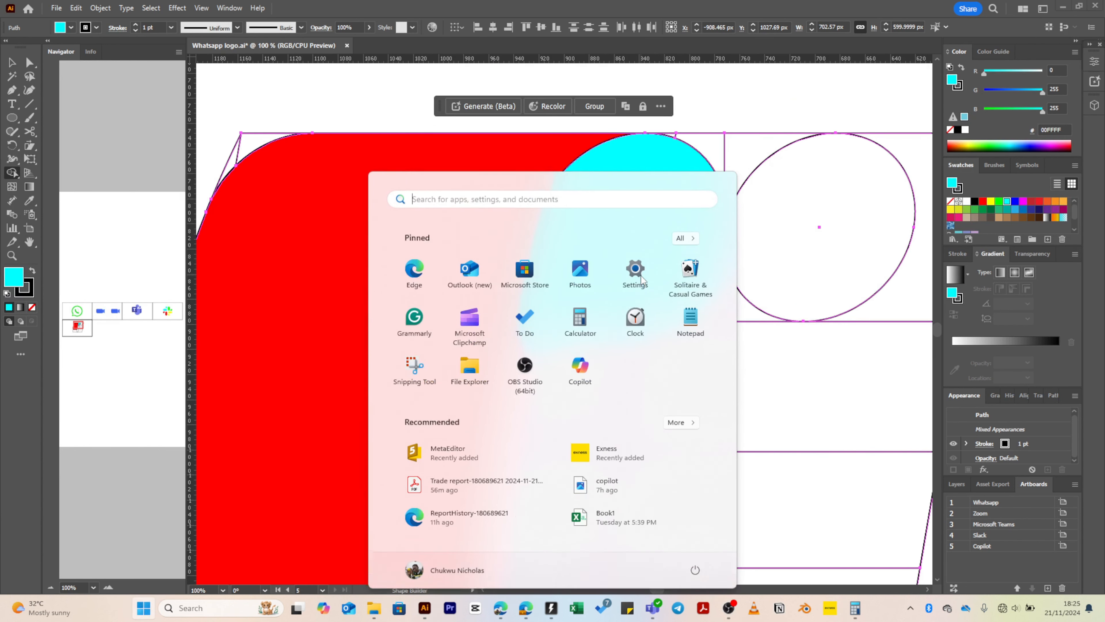
pyautogui.press('super')
pyautogui.scroll(1, 641, 299)
pyautogui.scroll(1, 639, 298)
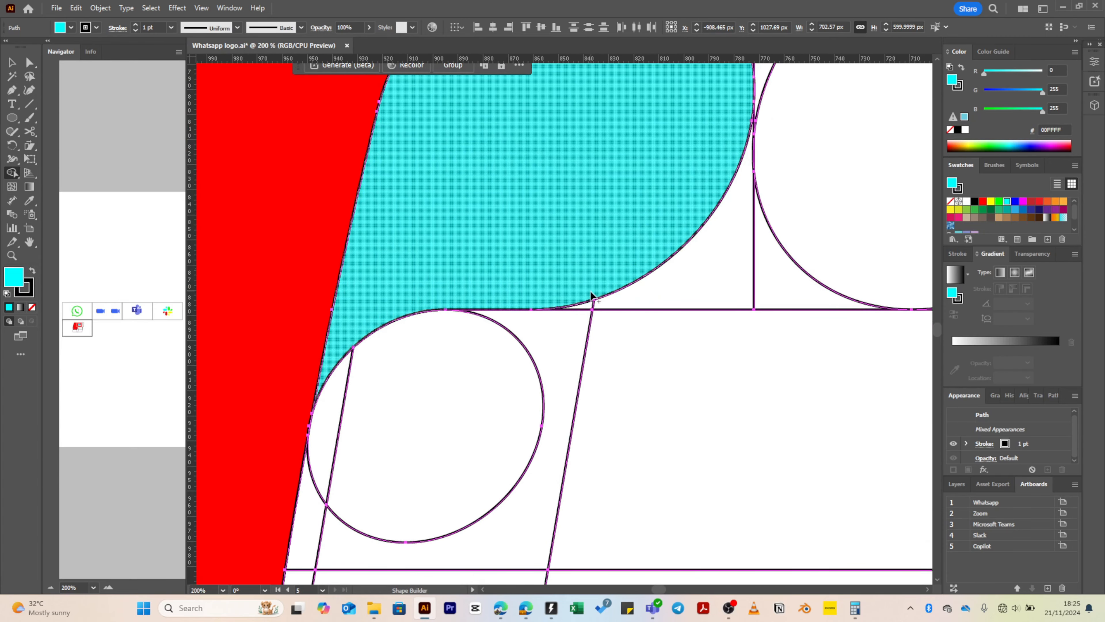
pyautogui.moveTo(585, 285); pyautogui.dragTo(630, 300)
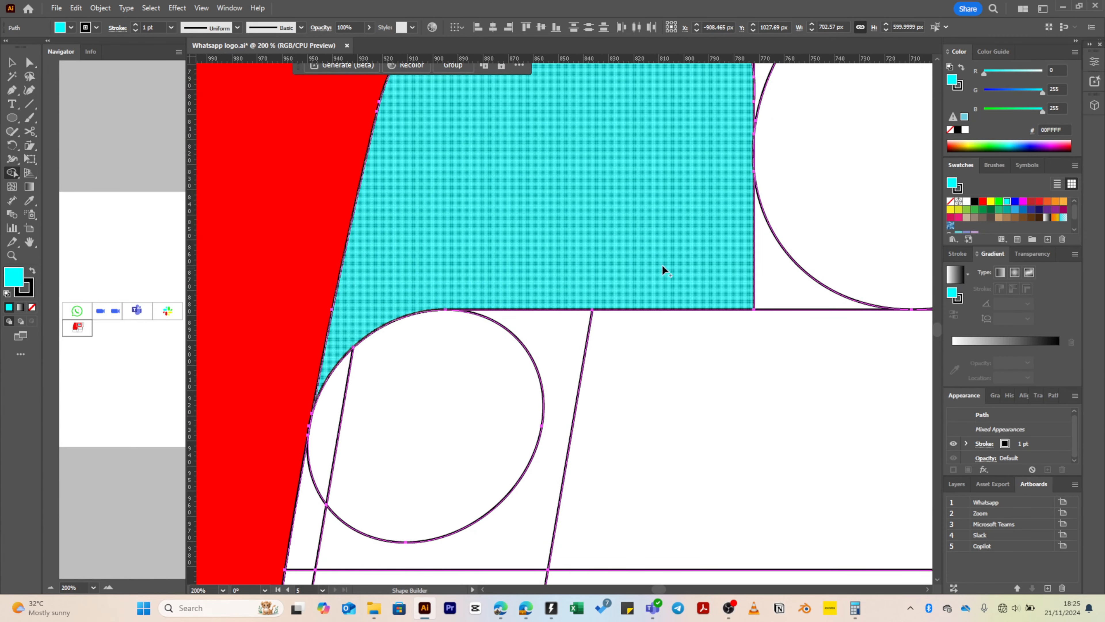
pyautogui.moveTo(711, 264)
pyautogui.mouseDown()
pyautogui.moveTo(766, 286)
pyautogui.moveTo(757, 280)
pyautogui.mouseUp()
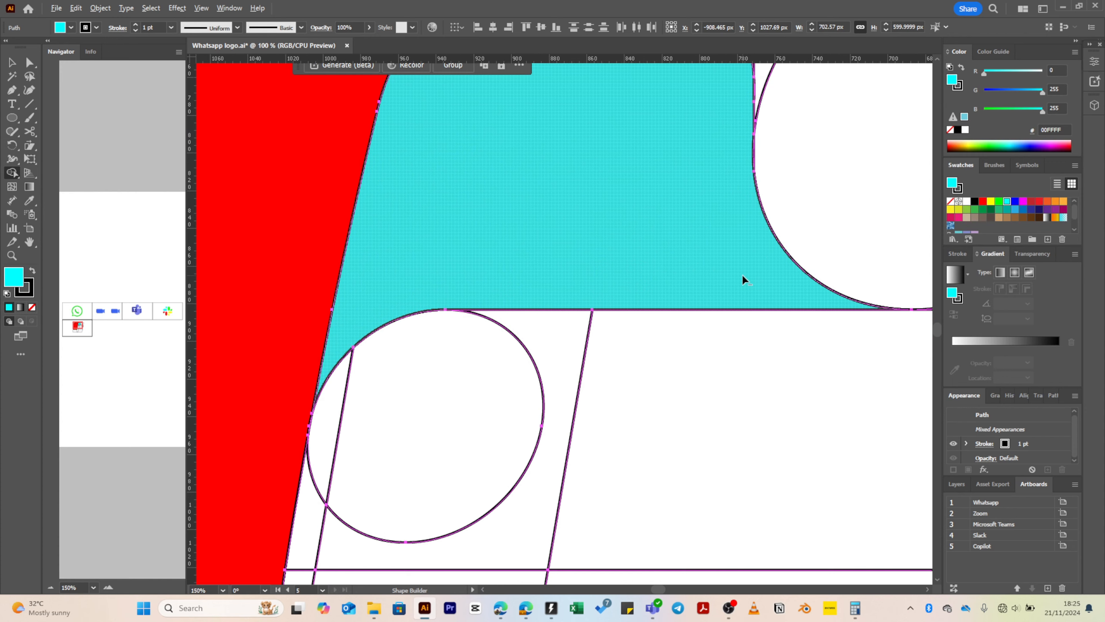
pyautogui.hotkey('ctrl', '0')
pyautogui.press('v')
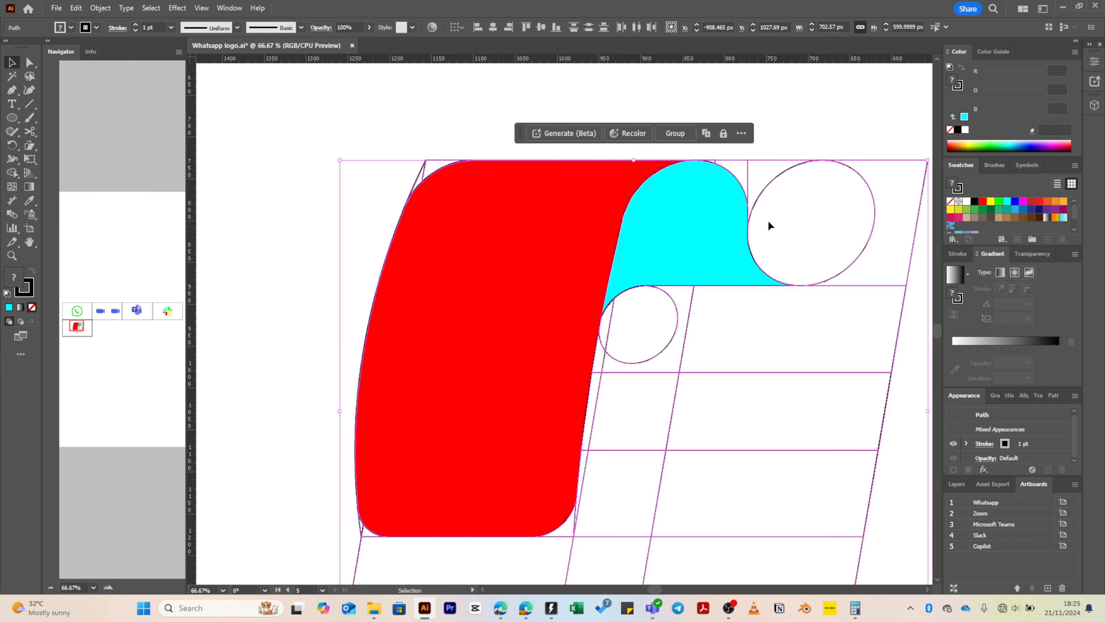
pyautogui.scroll(-2, 697, 220)
pyautogui.click(690, 175)
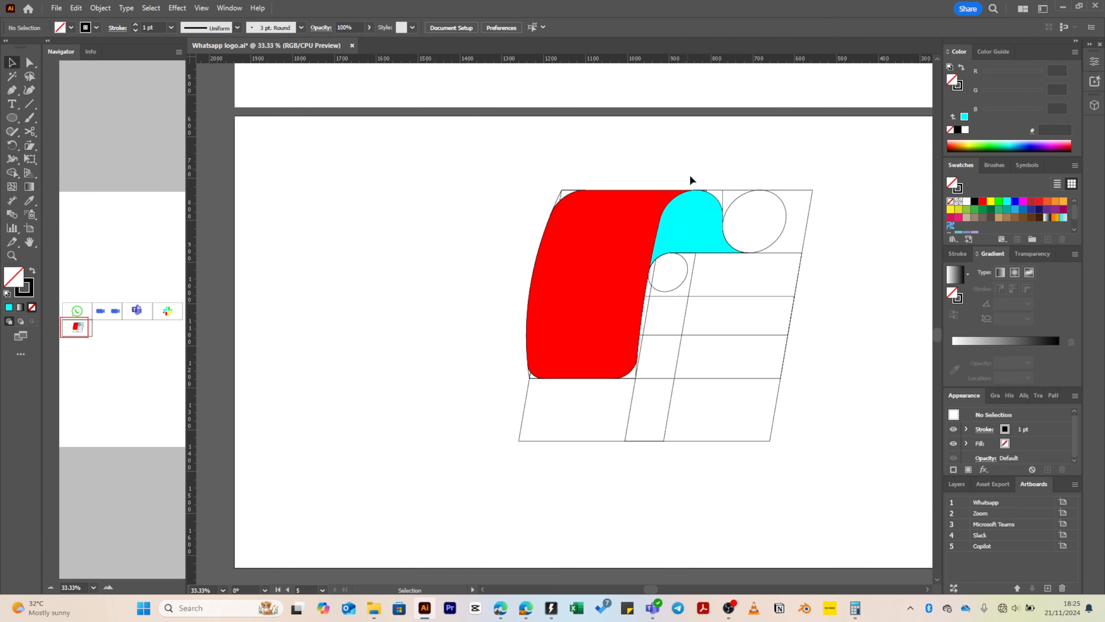
pyautogui.click(698, 217)
pyautogui.keyDown('shift'); pyautogui.click(607, 254); pyautogui.keyUp('shift')
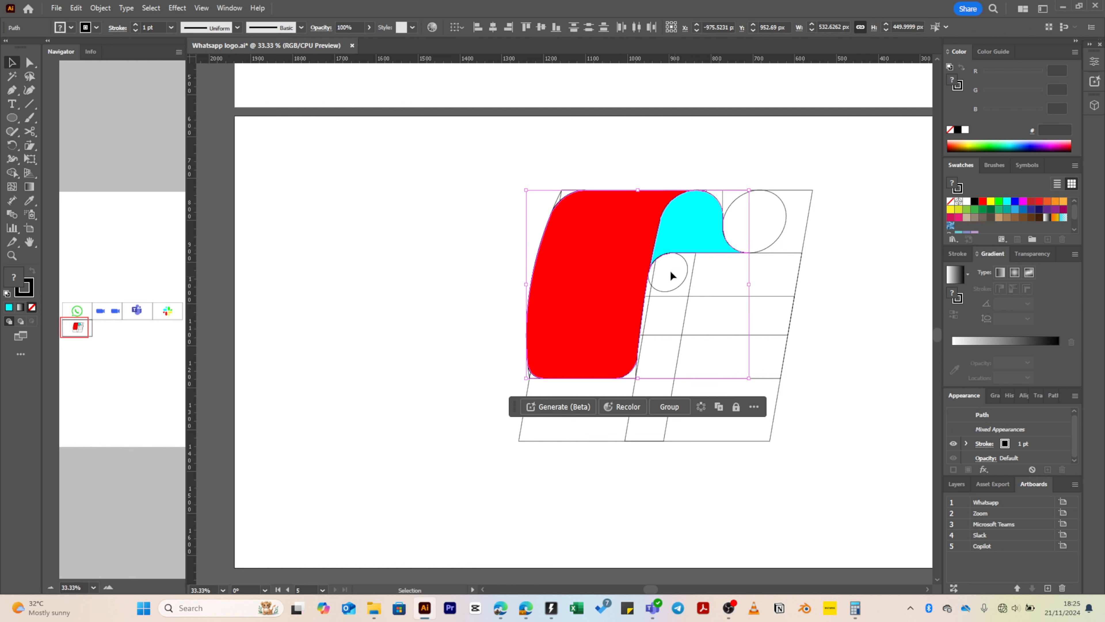
pyautogui.click(109, 9)
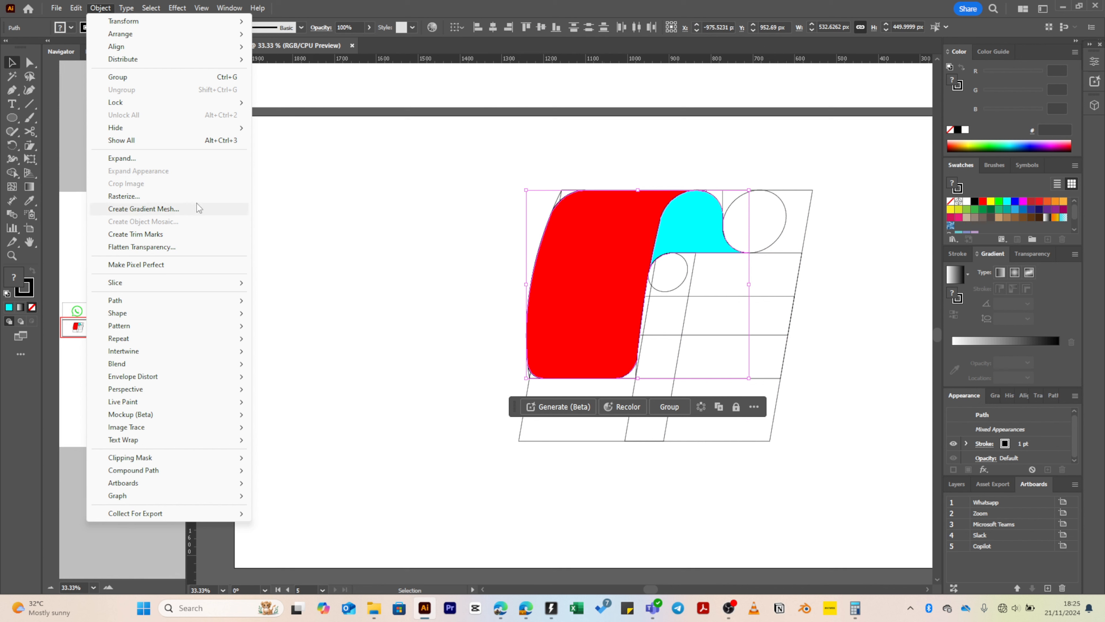
pyautogui.moveTo(126, 8)
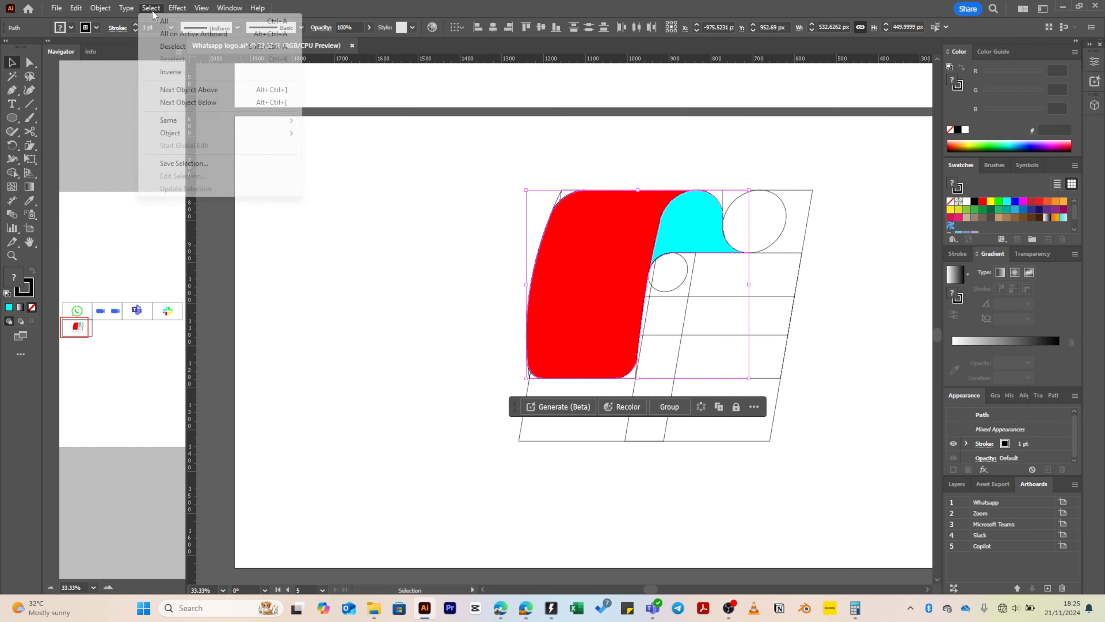
pyautogui.click(377, 167)
# - Select the red and cyan shapes, invert the selection and delete all remaining construction lines and circles
pyautogui.click(562, 247)
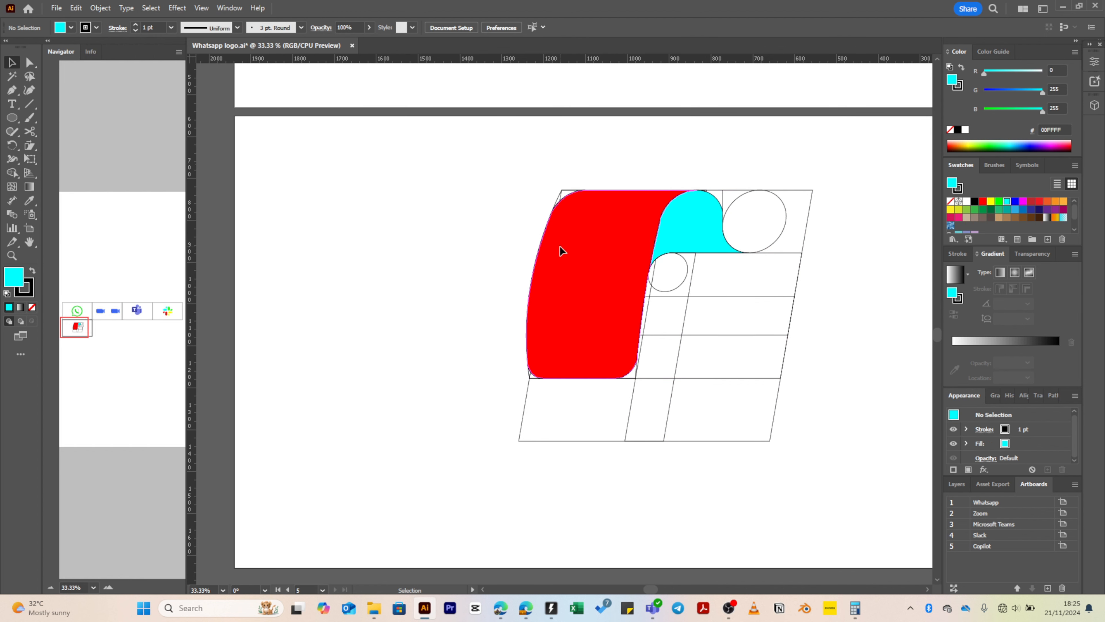
pyautogui.keyDown('shift'); pyautogui.click(710, 219); pyautogui.keyUp('shift')
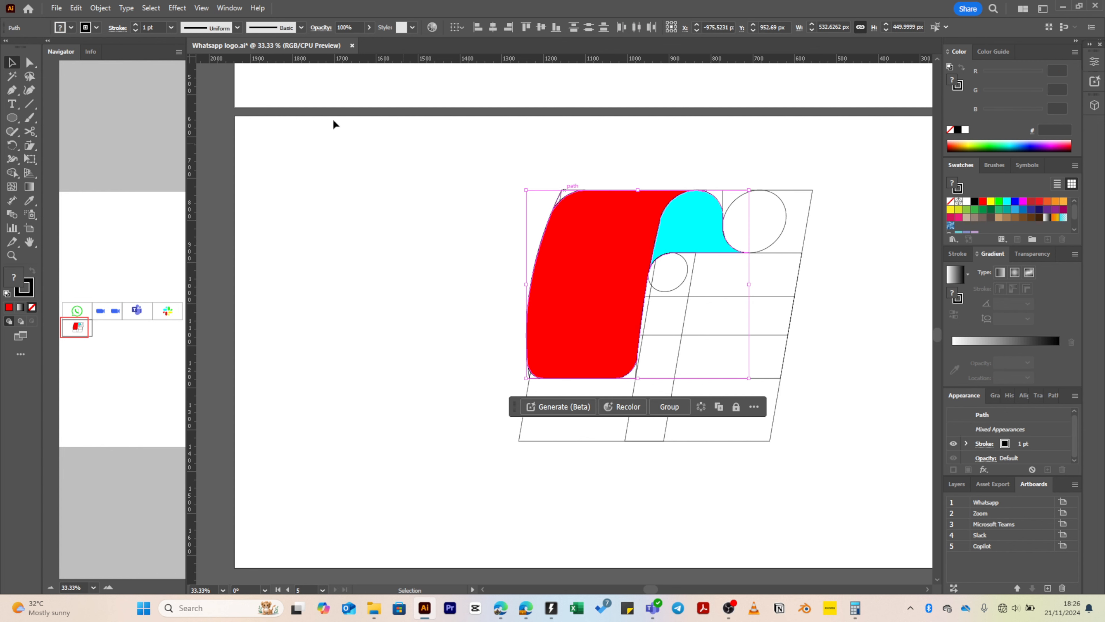
pyautogui.click(152, 7)
pyautogui.click(171, 72)
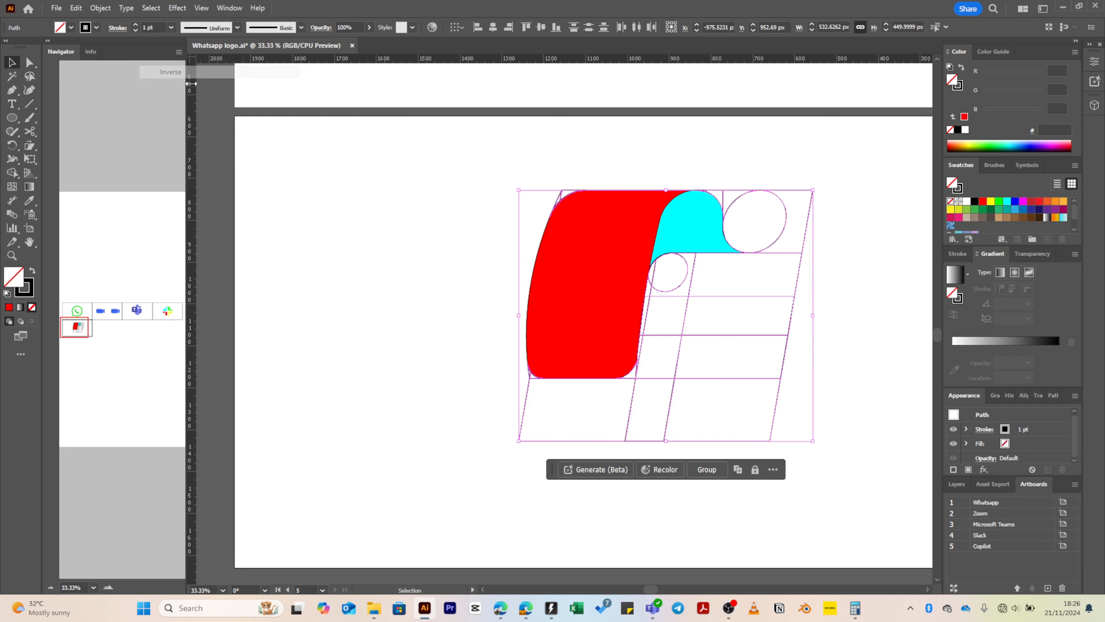
pyautogui.press('Delete')
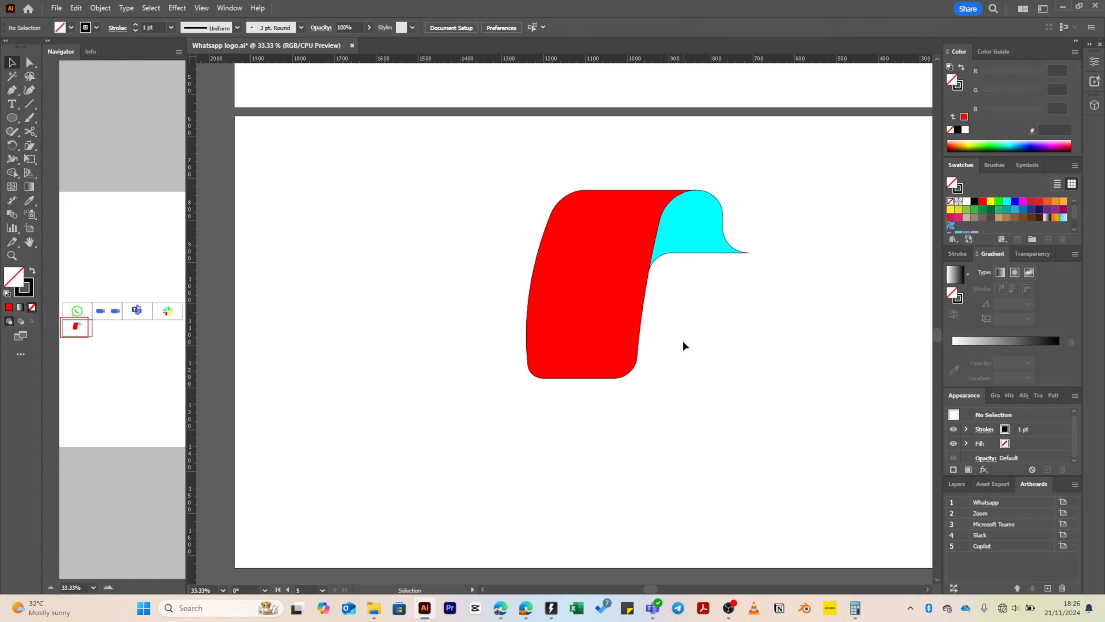
# - Select the red and cyan shapes together and create a copy of them rotated by 180°
pyautogui.scroll(2, 683, 342)
pyautogui.moveTo(686, 334); pyautogui.dragTo(636, 324)
pyautogui.scroll(-1, 637, 324)
pyautogui.moveTo(639, 286); pyautogui.dragTo(648, 365)
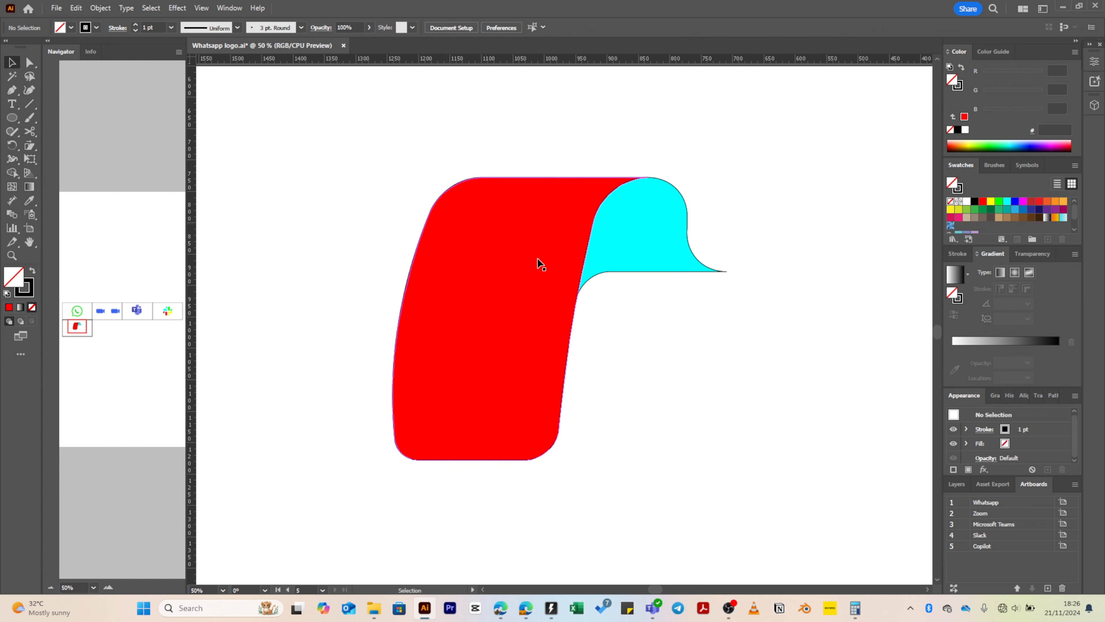
pyautogui.scroll(-1, 540, 264)
pyautogui.moveTo(442, 183); pyautogui.dragTo(676, 407)
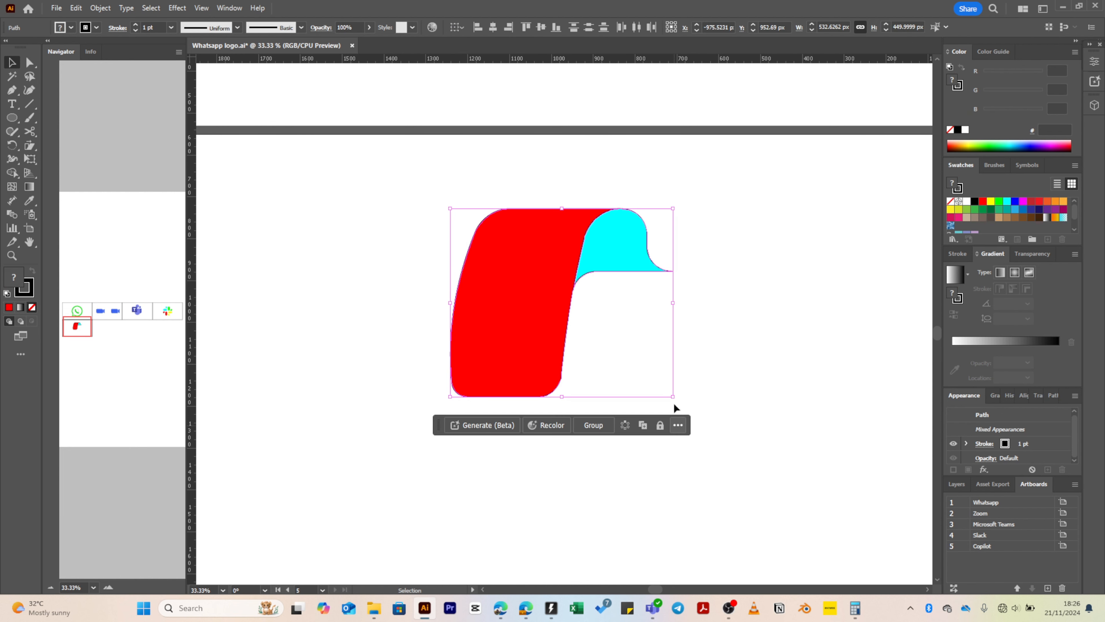
pyautogui.press('a')
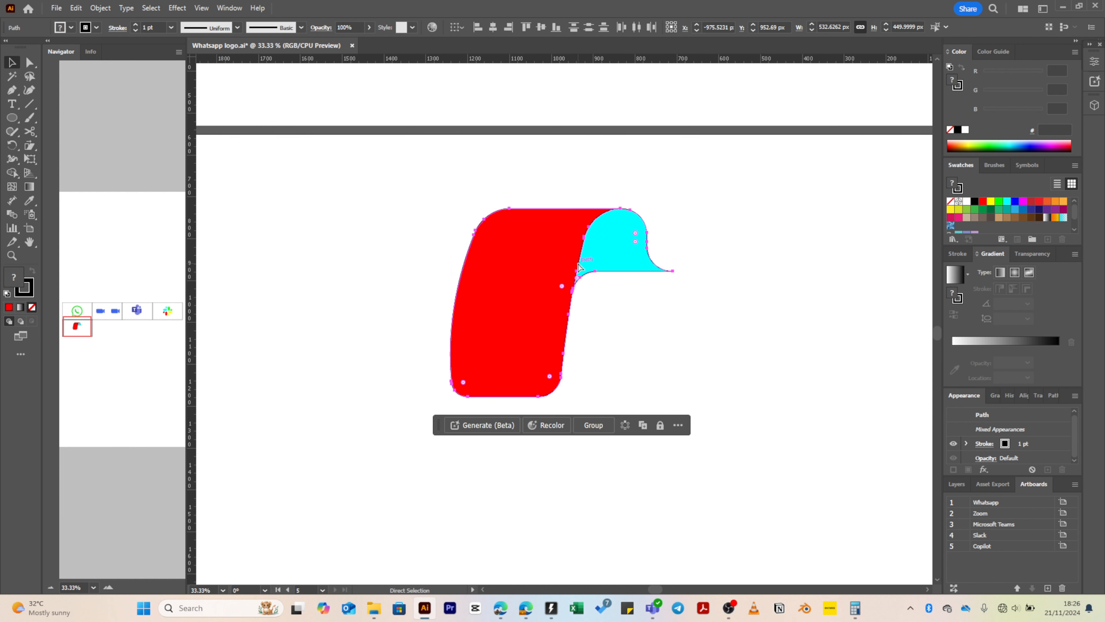
pyautogui.press('v')
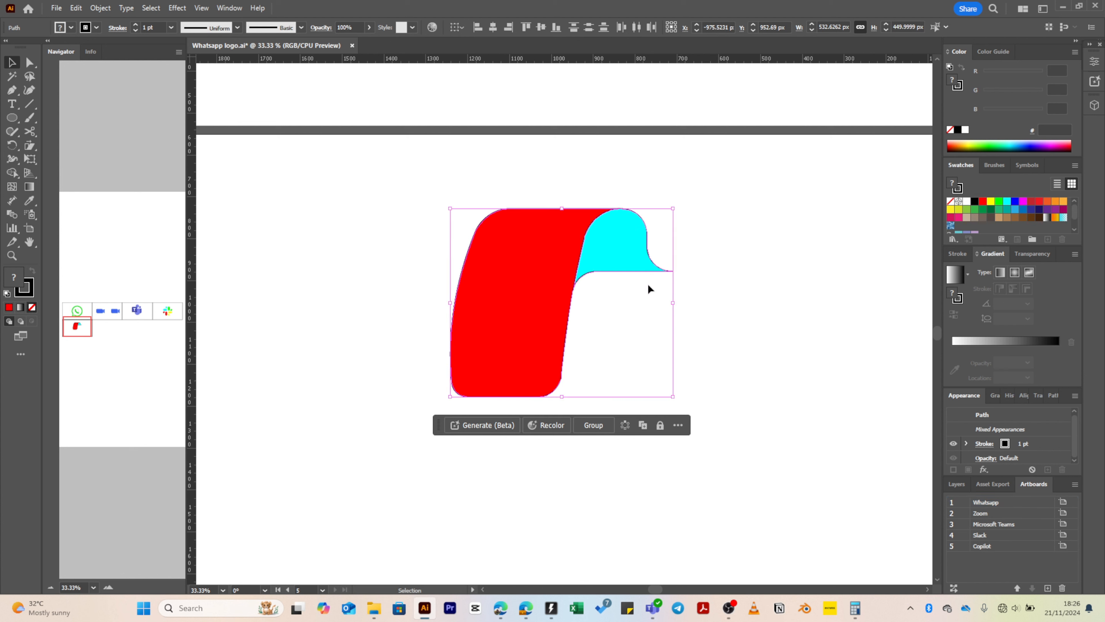
pyautogui.moveTo(678, 206); pyautogui.dragTo(457, 414)
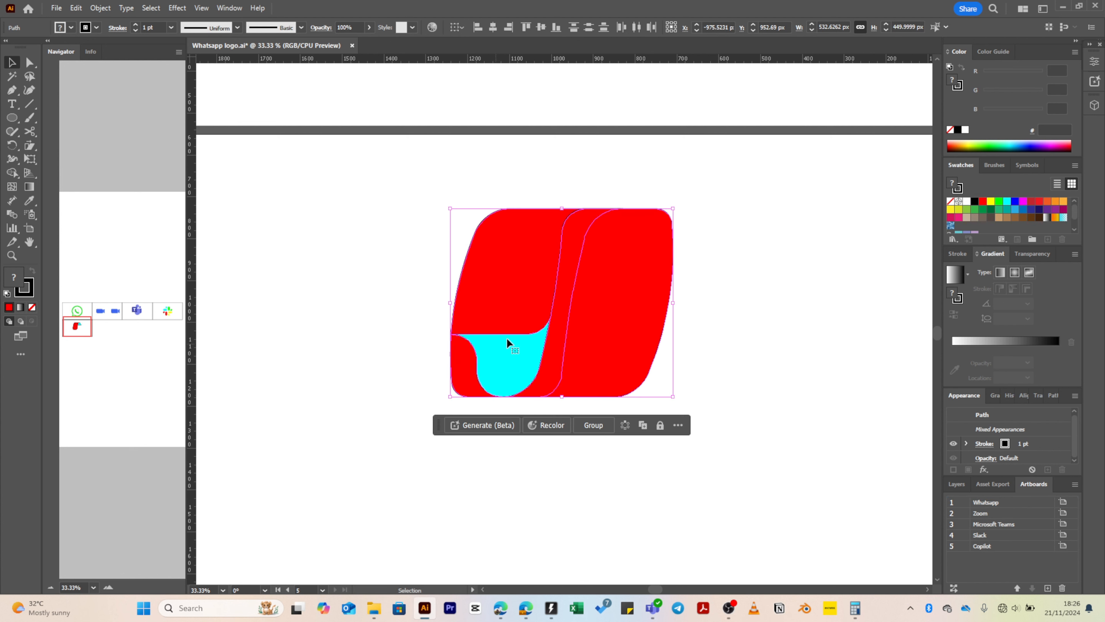
# - Move the rotated copy down and to the right until it interlocks with the original shapes, and deselect it
pyautogui.moveTo(587, 331); pyautogui.dragTo(673, 279)
pyautogui.scroll(3, 623, 373)
pyautogui.moveTo(600, 349); pyautogui.dragTo(622, 413)
pyautogui.scroll(-2, 603, 356)
pyautogui.press('super')
pyautogui.press('super')
pyautogui.scroll(-3, 603, 352)
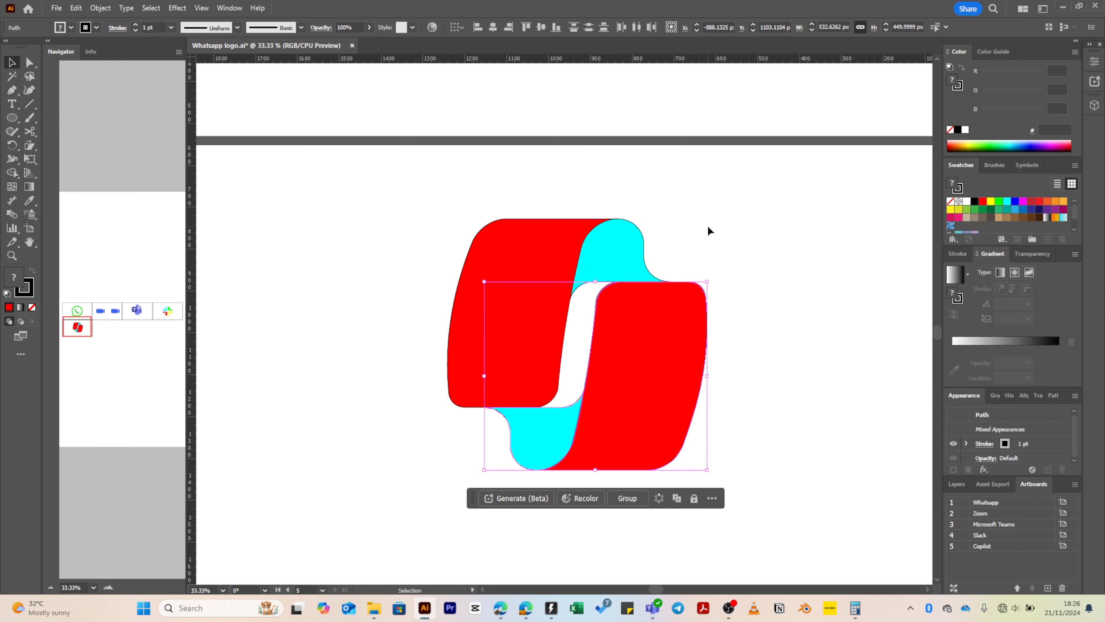
pyautogui.click(708, 229)
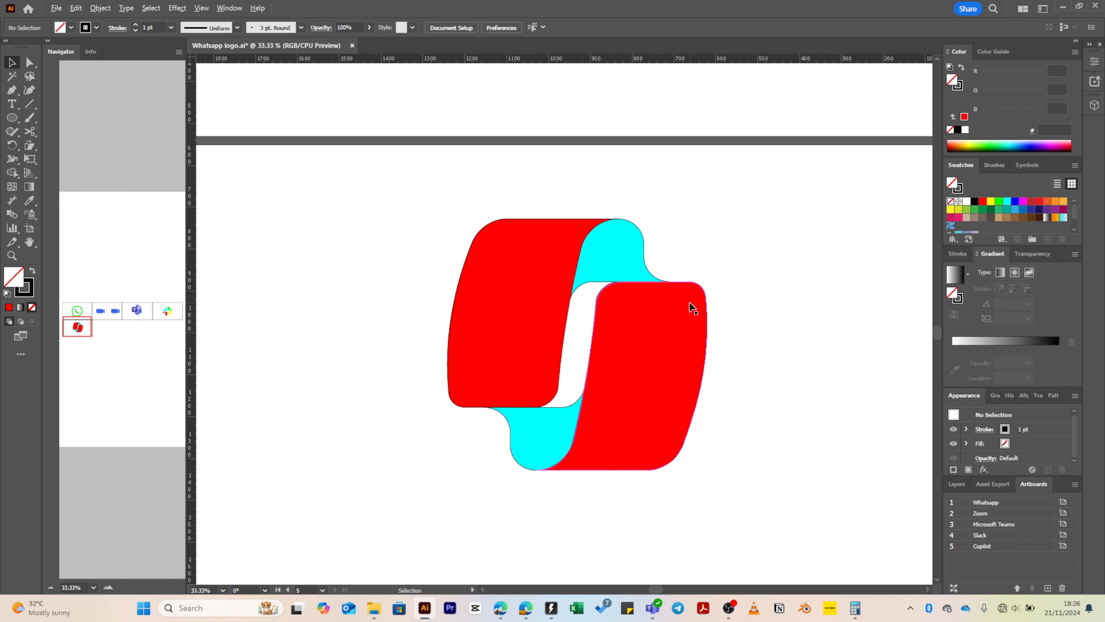
# - Place the copilot JPEG from the Downloads folder as a linked image near the Copilot artboard's lower-left corner
pyautogui.scroll(-2, 739, 305)
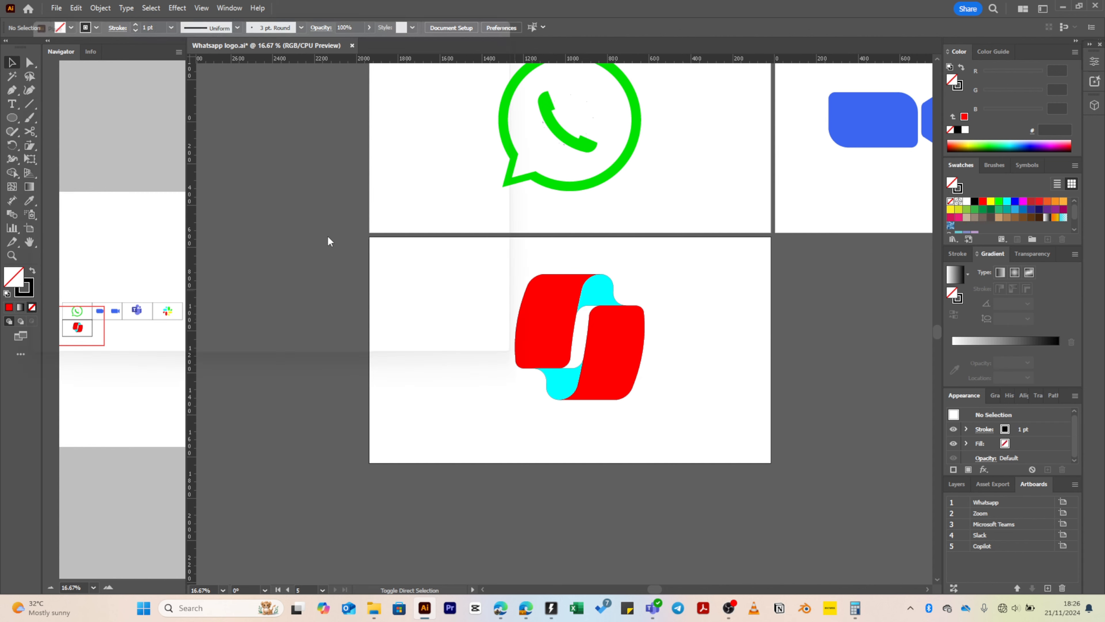
pyautogui.hotkey('shift', 'ctrl', 'p')
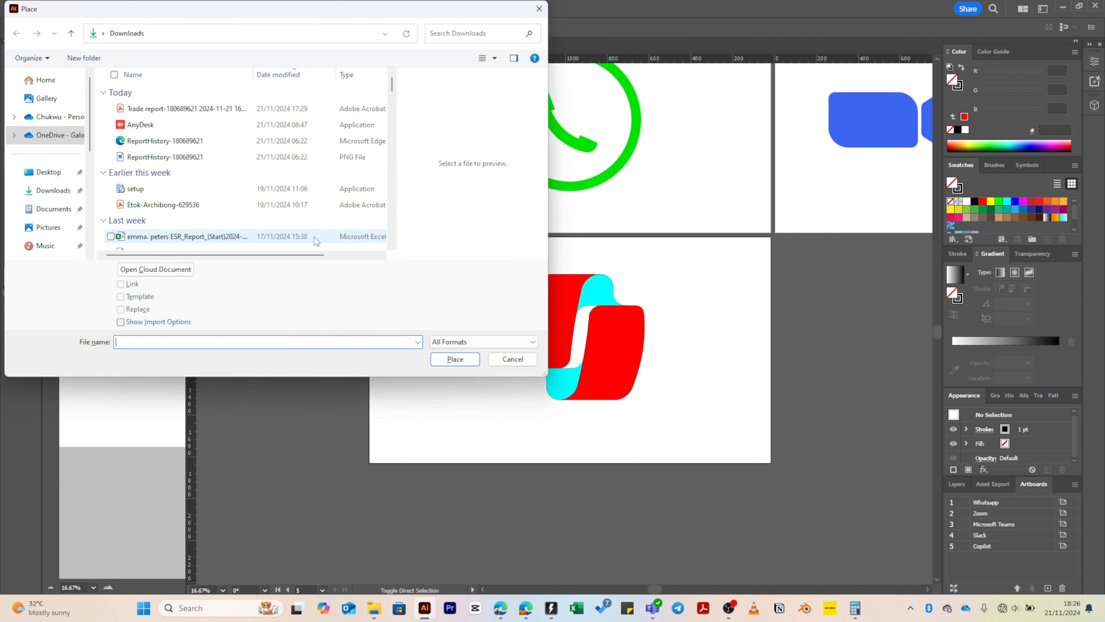
pyautogui.scroll(-2, 158, 185)
pyautogui.scroll(-2, 158, 185)
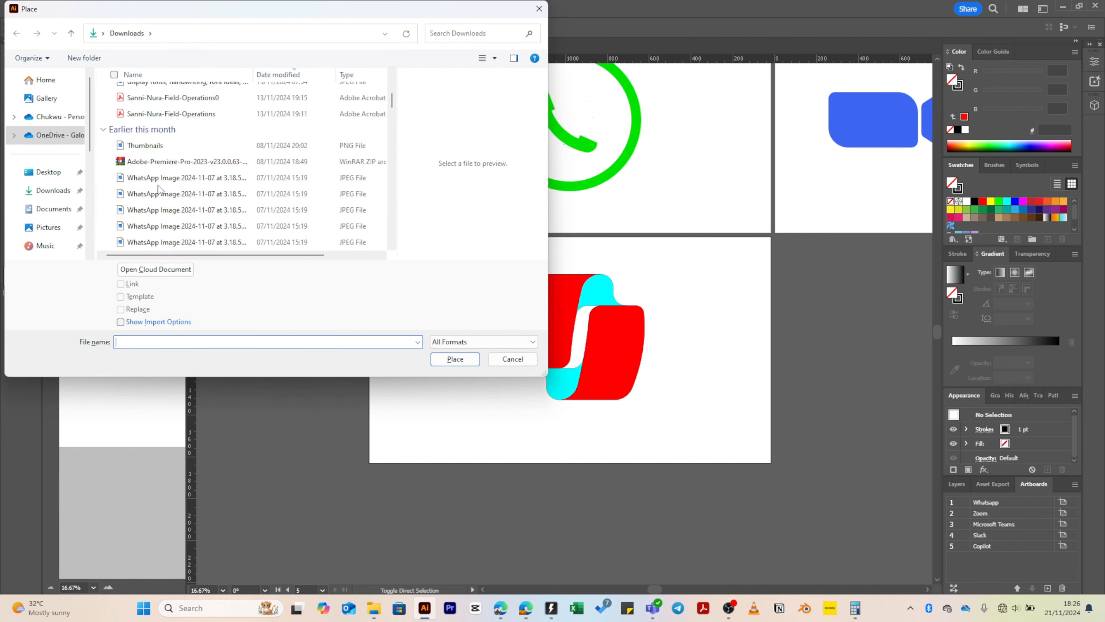
pyautogui.scroll(3, 154, 140)
pyautogui.click(154, 153)
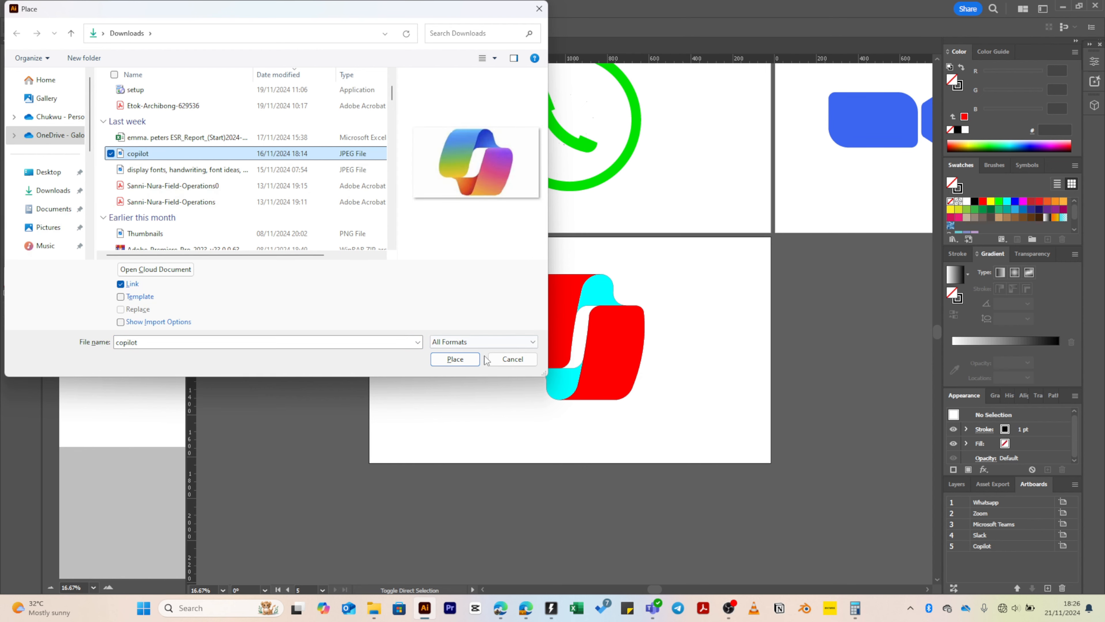
pyautogui.click(455, 358)
pyautogui.click(373, 444)
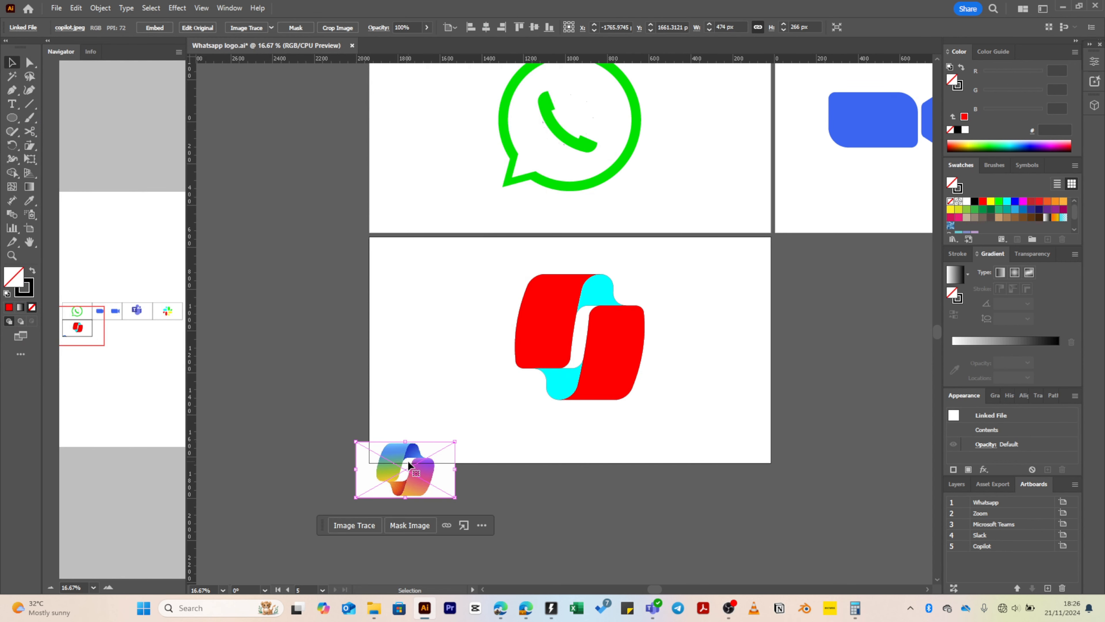
# - Move the placed copilot reference image into the empty area left of the drawn logo and deselect it
pyautogui.moveTo(408, 460); pyautogui.dragTo(427, 320)
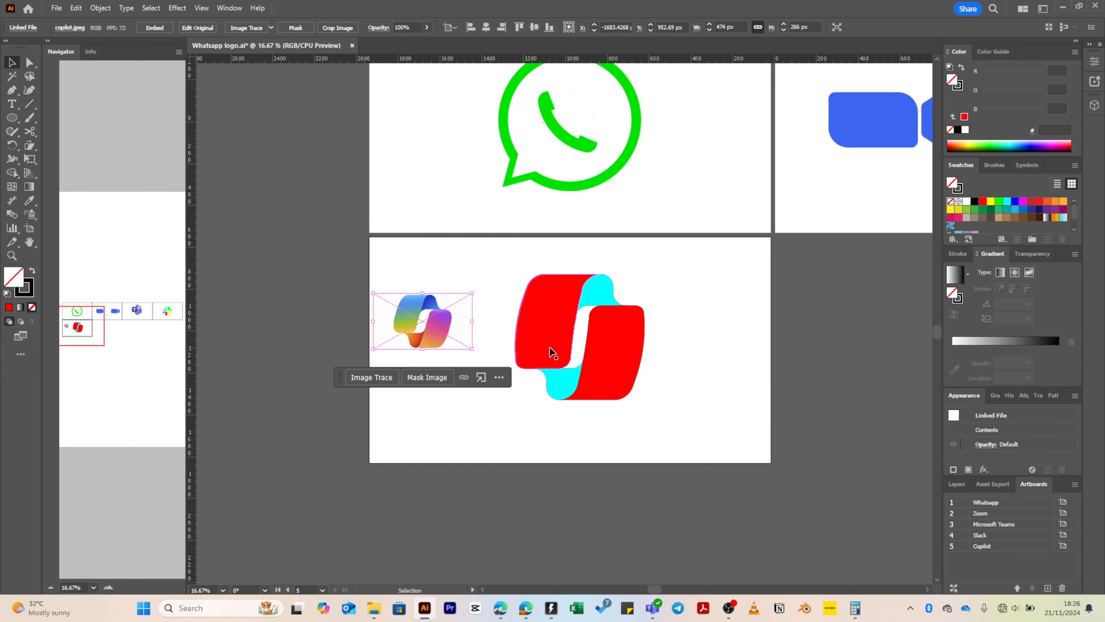
pyautogui.hotkey('ctrl', '=')
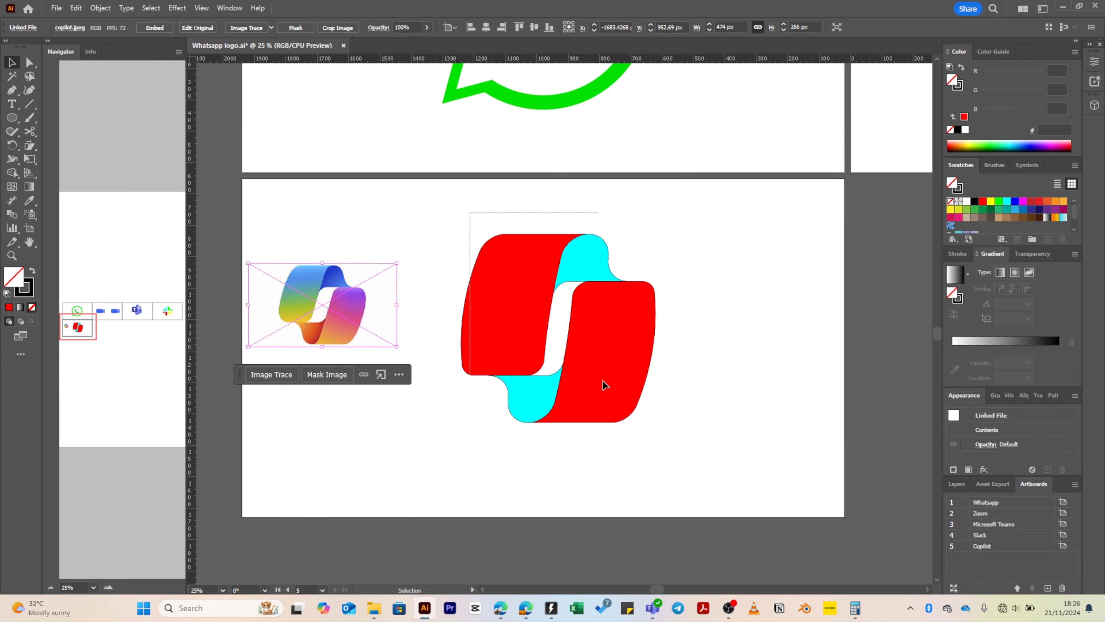
pyautogui.click(639, 416)
pyautogui.click(682, 355)
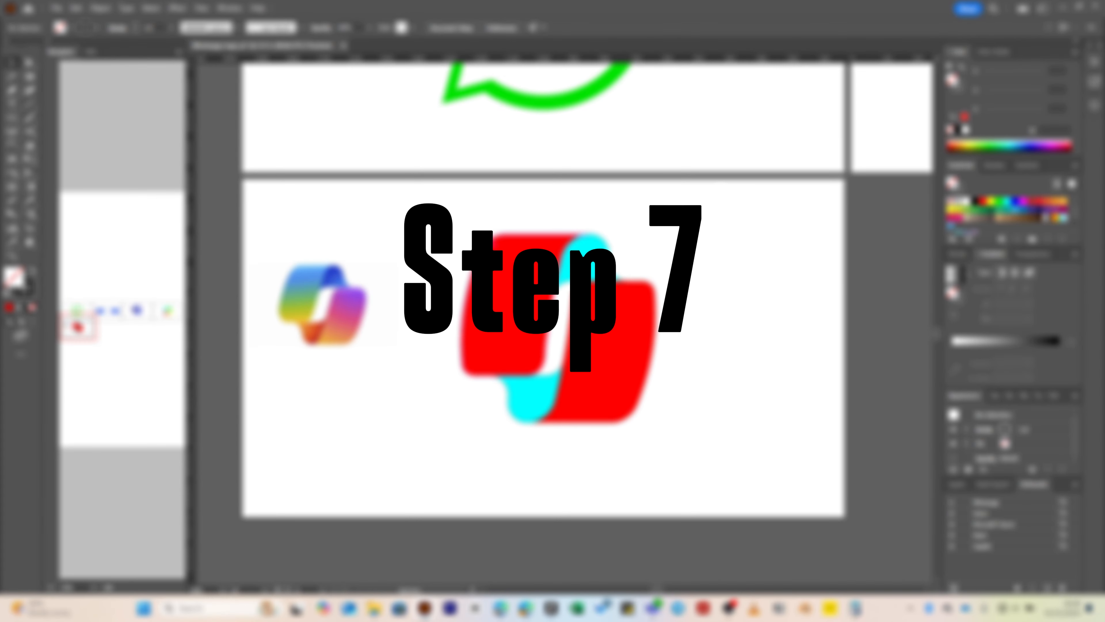
# - Select all four logo pieces and fill them with a white-to-black linear gradient
pyautogui.click(505, 261)
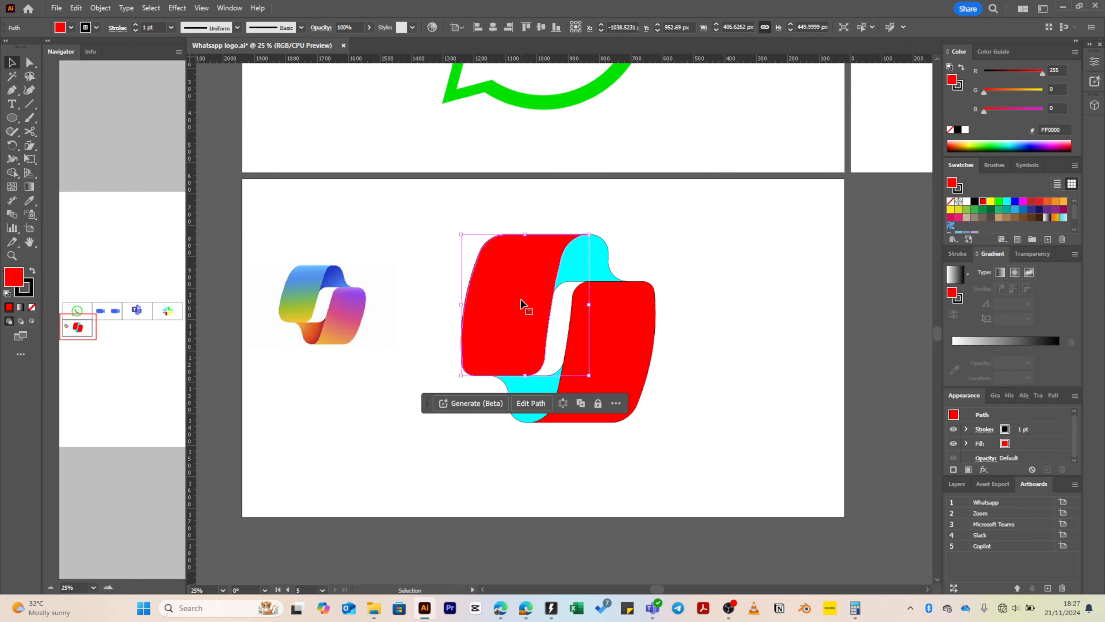
pyautogui.keyDown('shift'); pyautogui.click(651, 354); pyautogui.keyUp('shift')
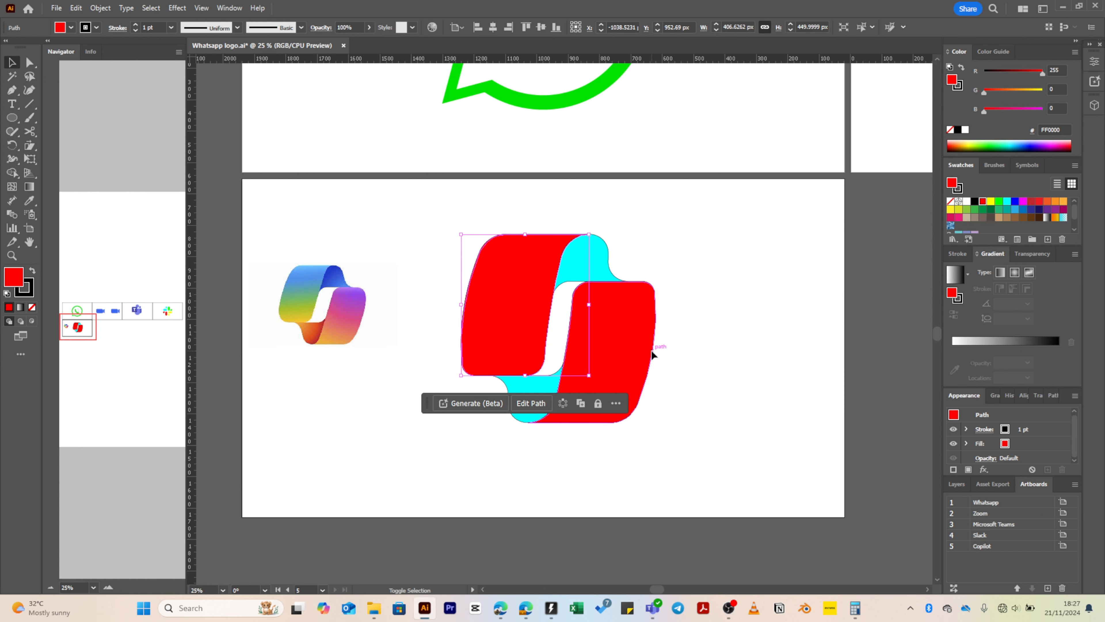
pyautogui.moveTo(477, 254); pyautogui.dragTo(720, 467)
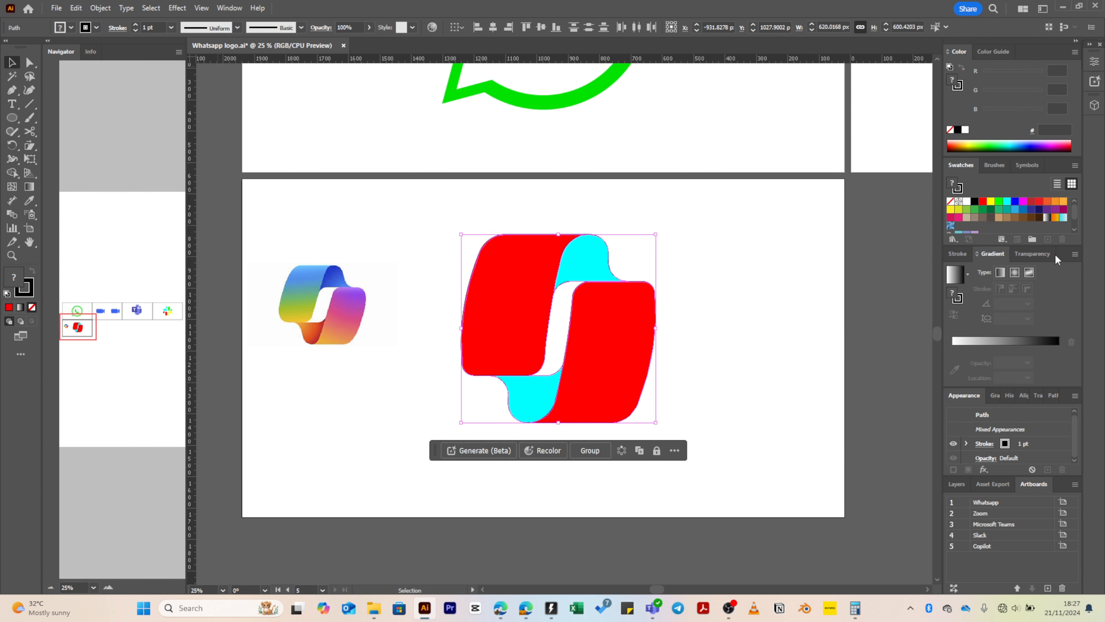
pyautogui.click(1001, 272)
pyautogui.click(733, 311)
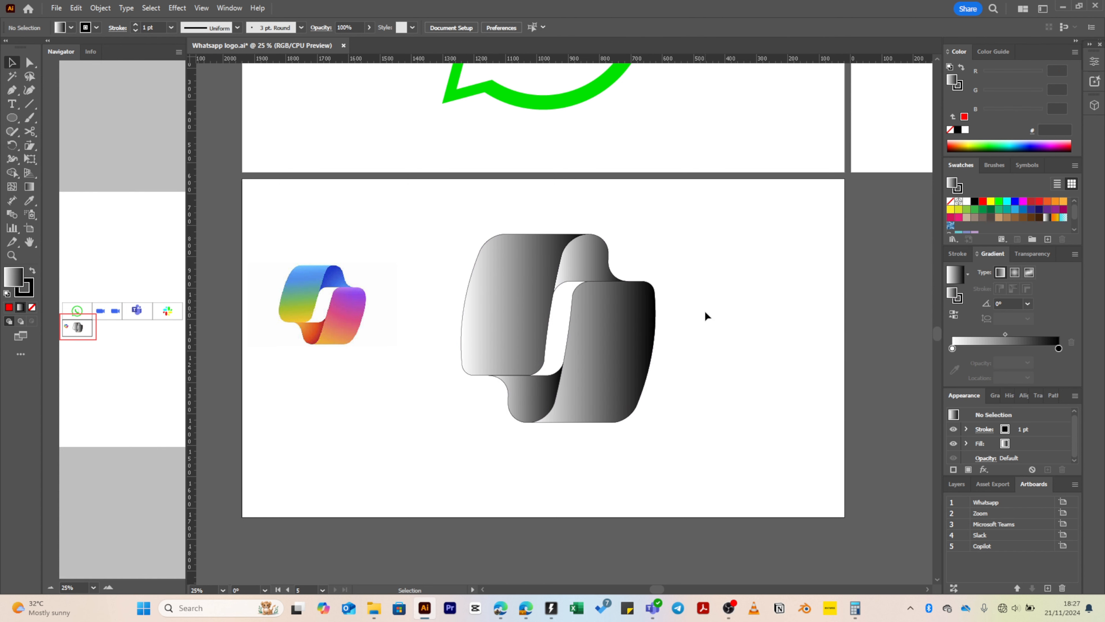
# - Redraw the gradient of the logo's large left body vertically from bottom to top at 90°
pyautogui.click(530, 282)
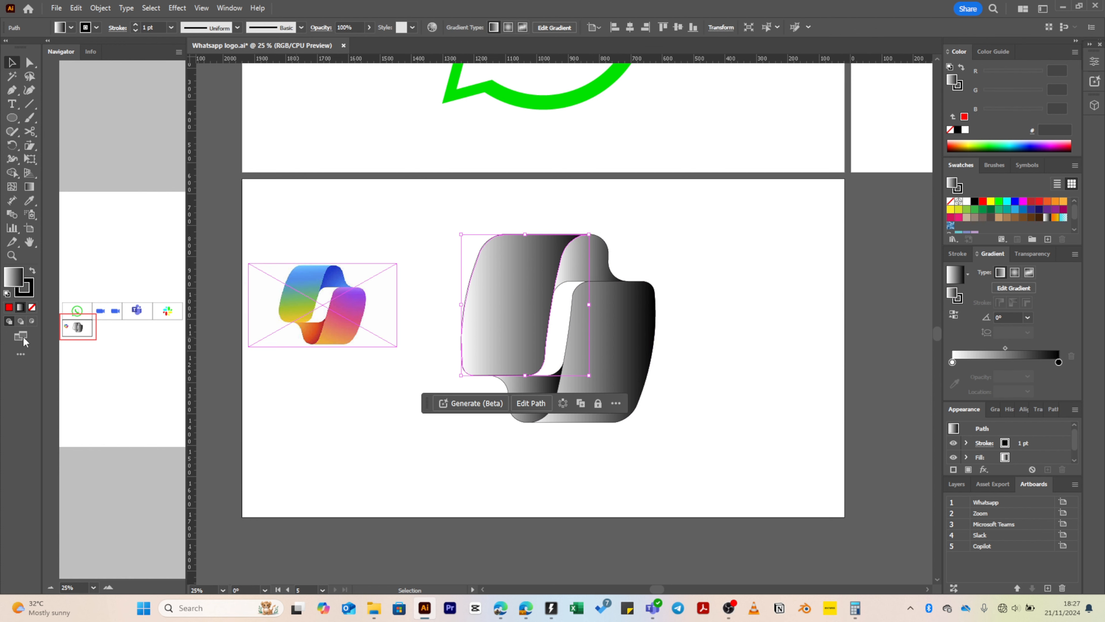
pyautogui.scroll(1, 358, 304)
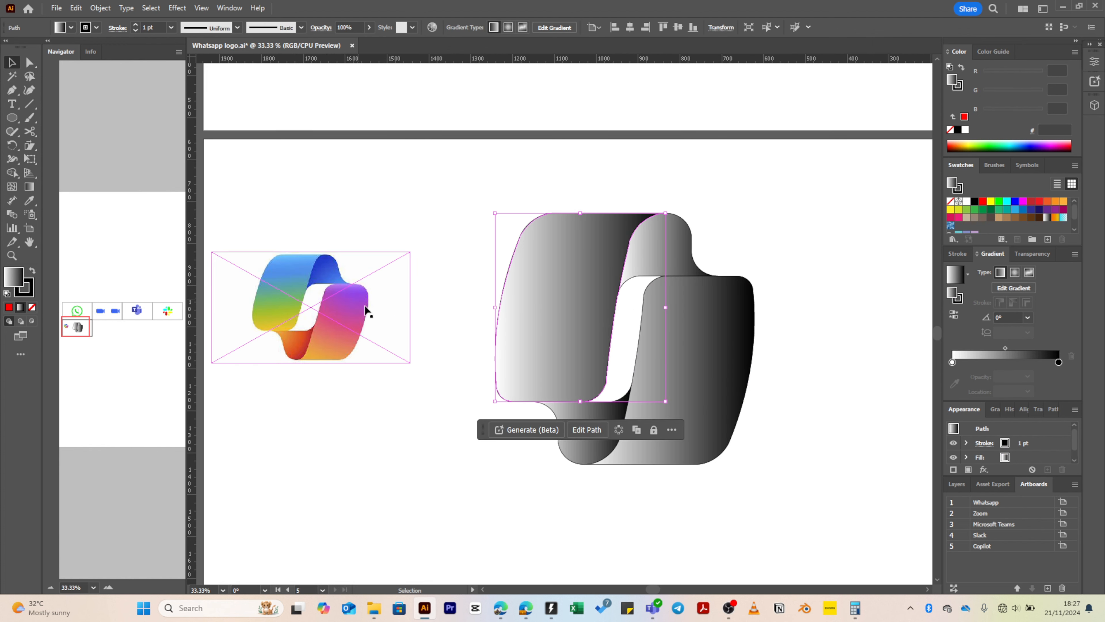
pyautogui.scroll(1, 416, 326)
pyautogui.hscroll(-1, 417, 325)
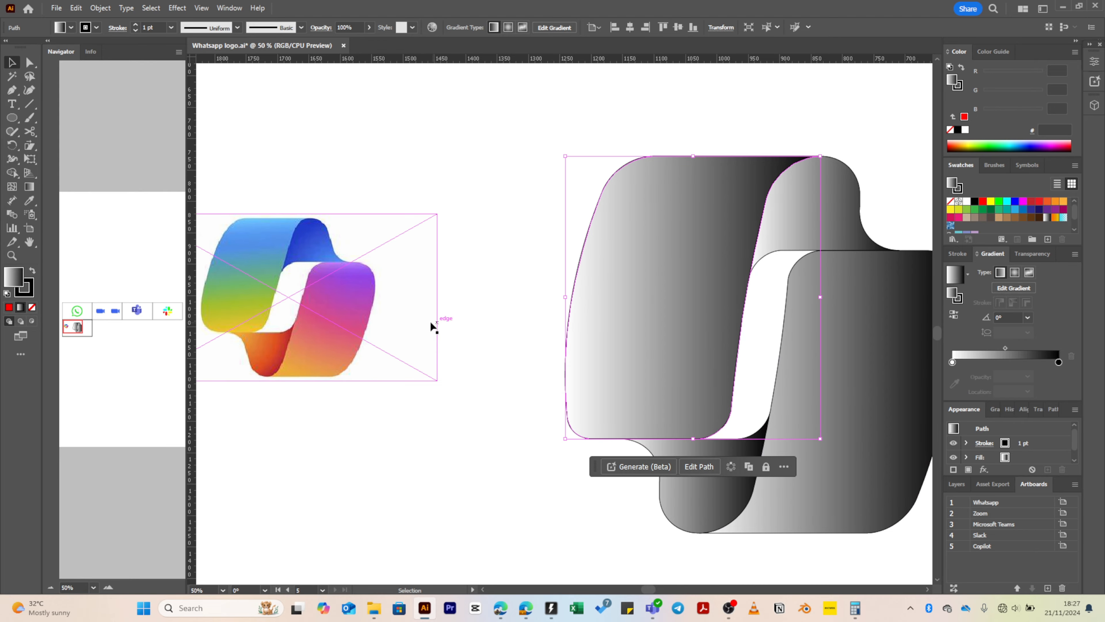
pyautogui.scroll(-1, 430, 322)
pyautogui.moveTo(430, 322); pyautogui.dragTo(421, 327)
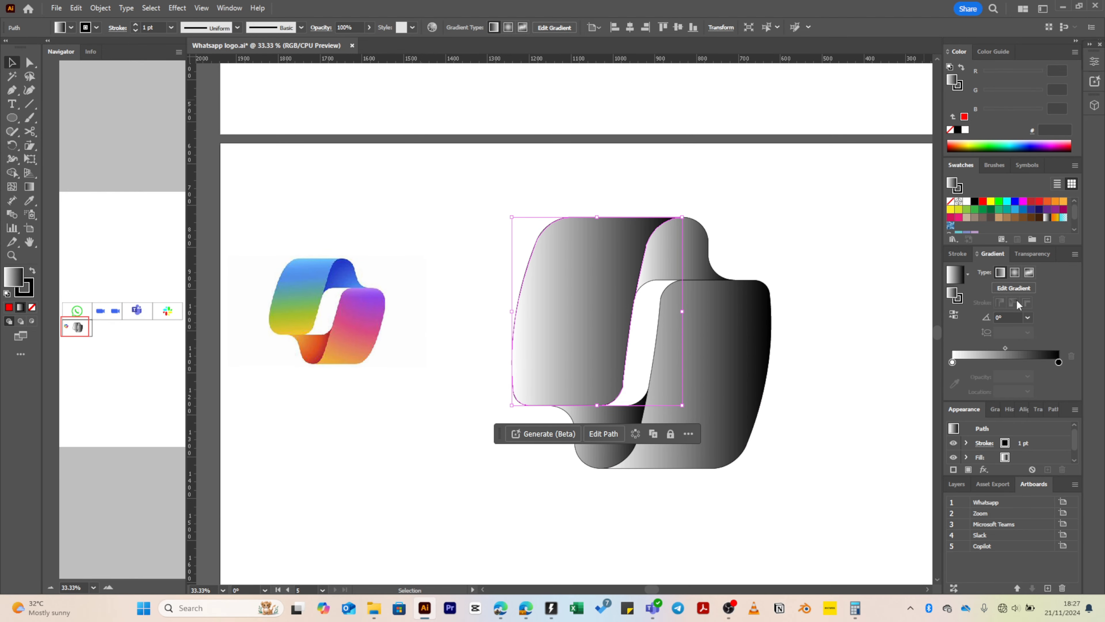
pyautogui.click(1012, 286)
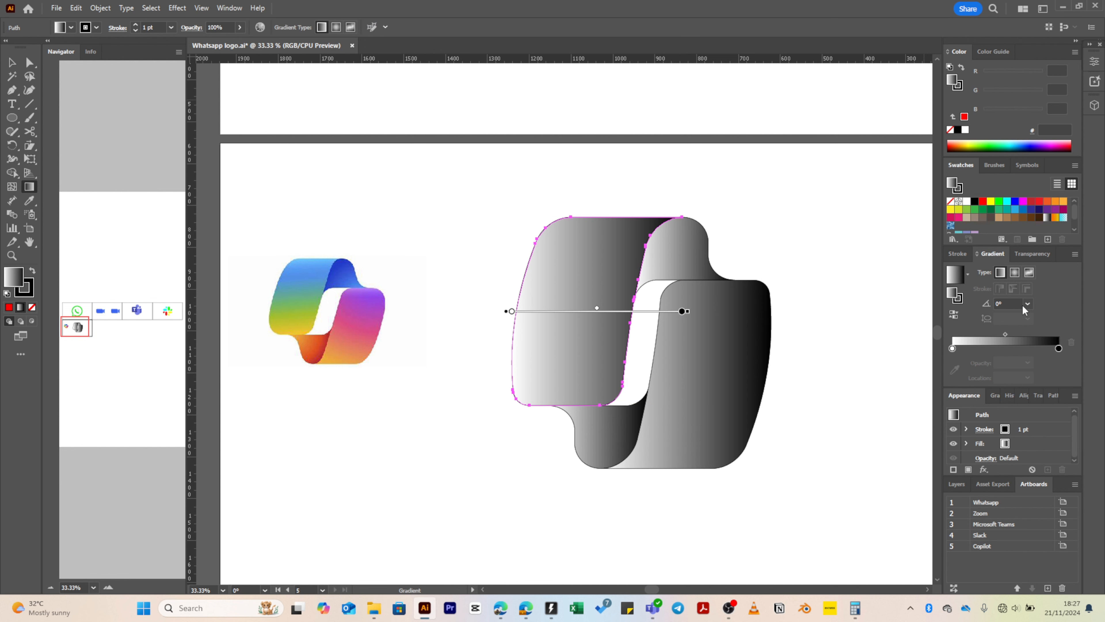
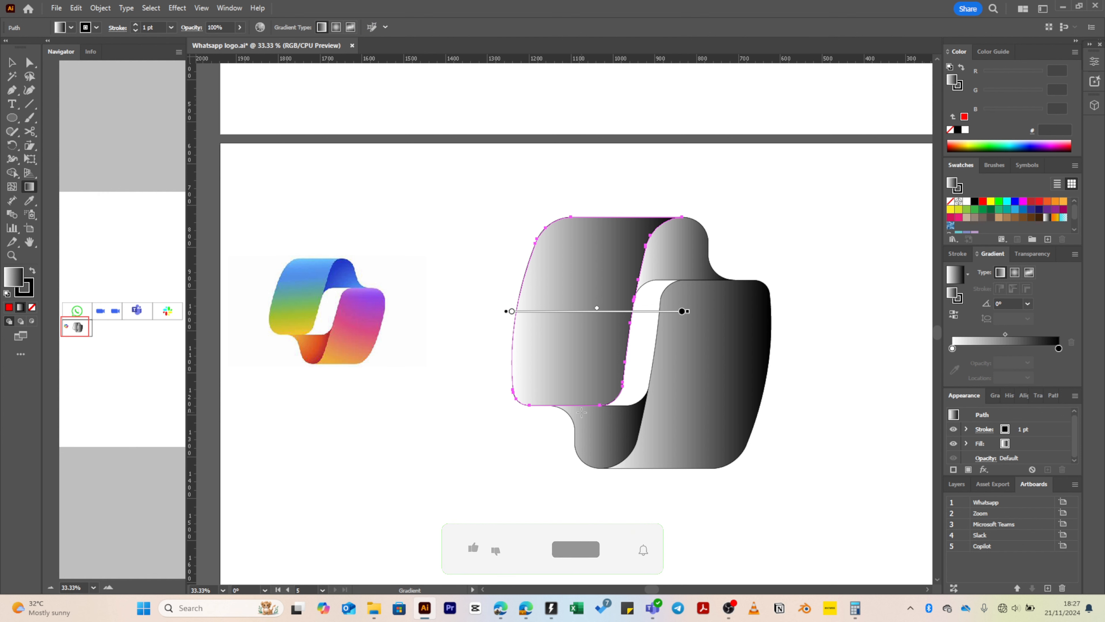
pyautogui.moveTo(583, 405)
pyautogui.mouseDown()
pyautogui.moveTo(583, 216)
pyautogui.moveTo(597, 217)
pyautogui.mouseUp()
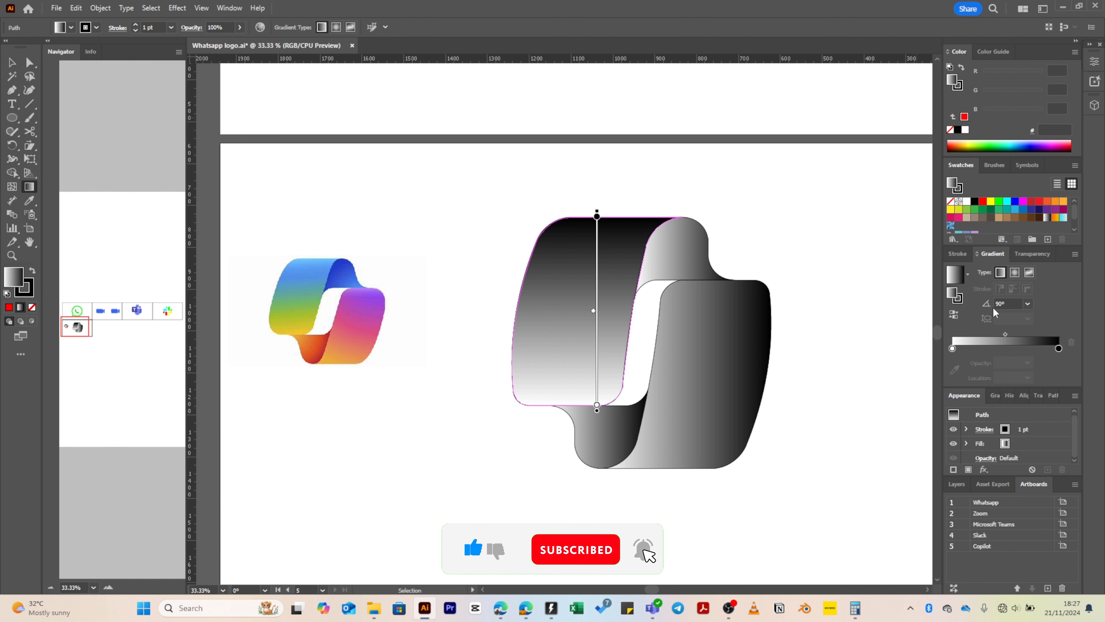
# - Add a middle colour stop near 48% to the left body's gradient and sample light blue 73BFED from the reference for the end stop
pyautogui.click(1002, 347)
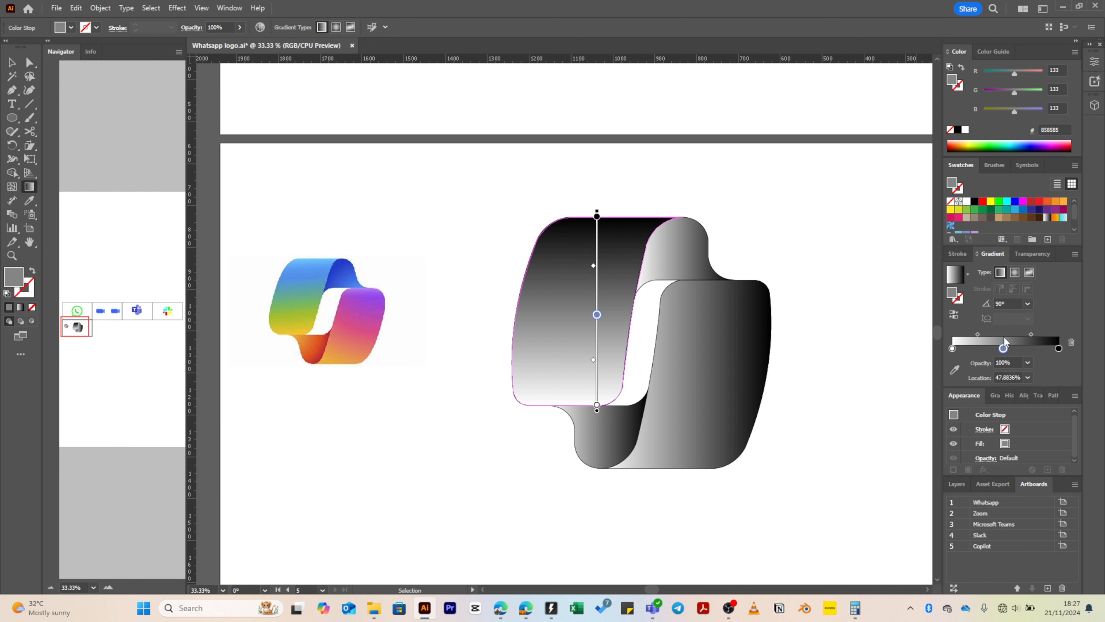
pyautogui.click(1058, 348)
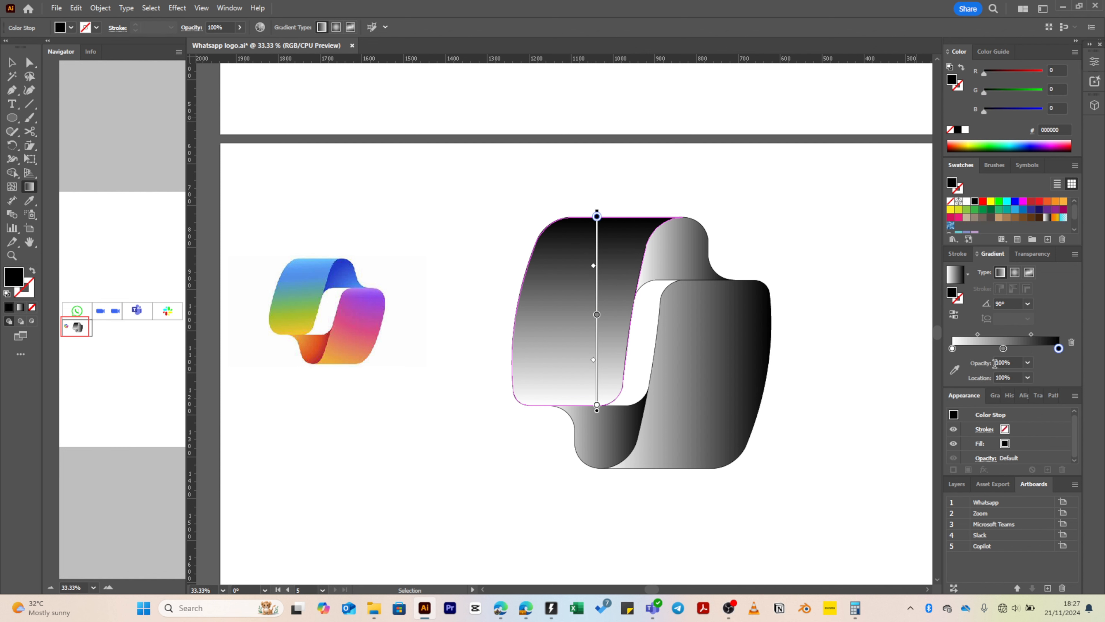
pyautogui.click(956, 371)
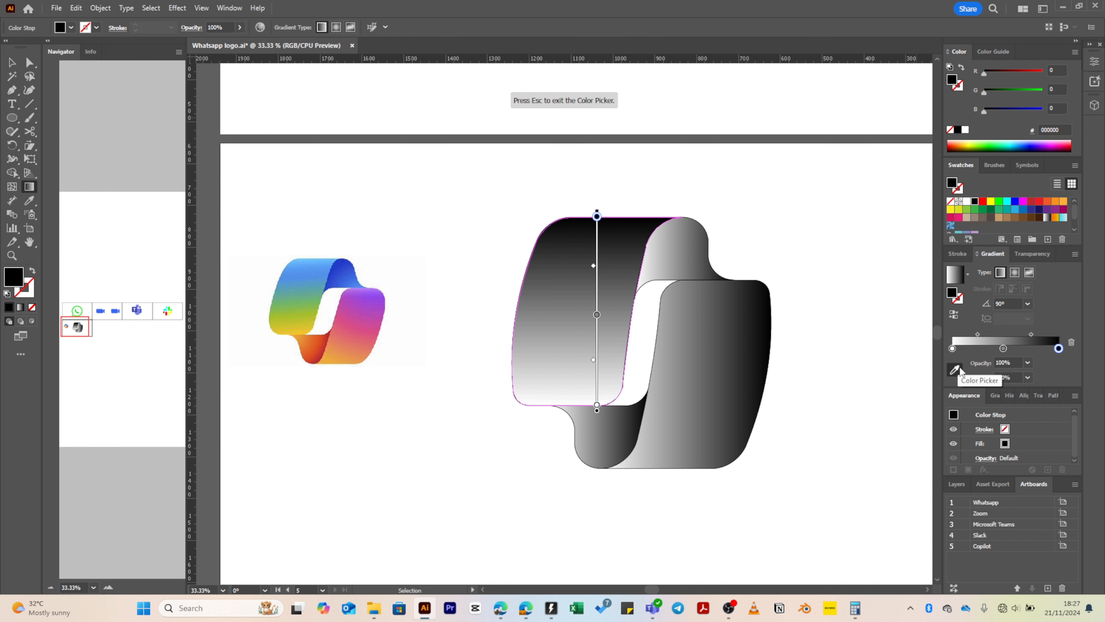
pyautogui.scroll(5, 343, 254)
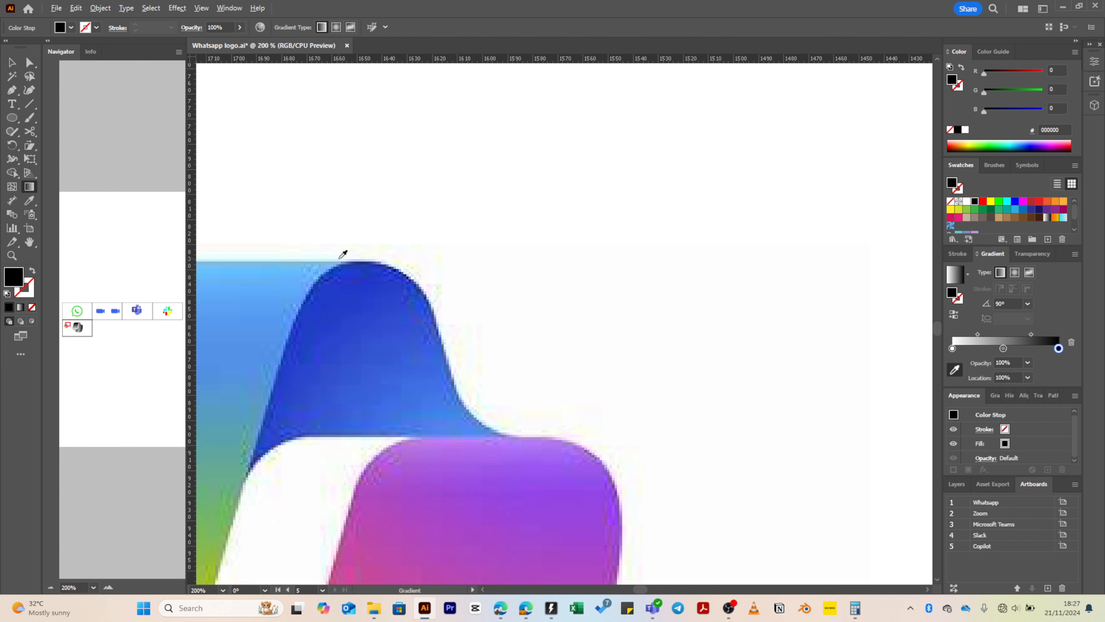
pyautogui.click(293, 263)
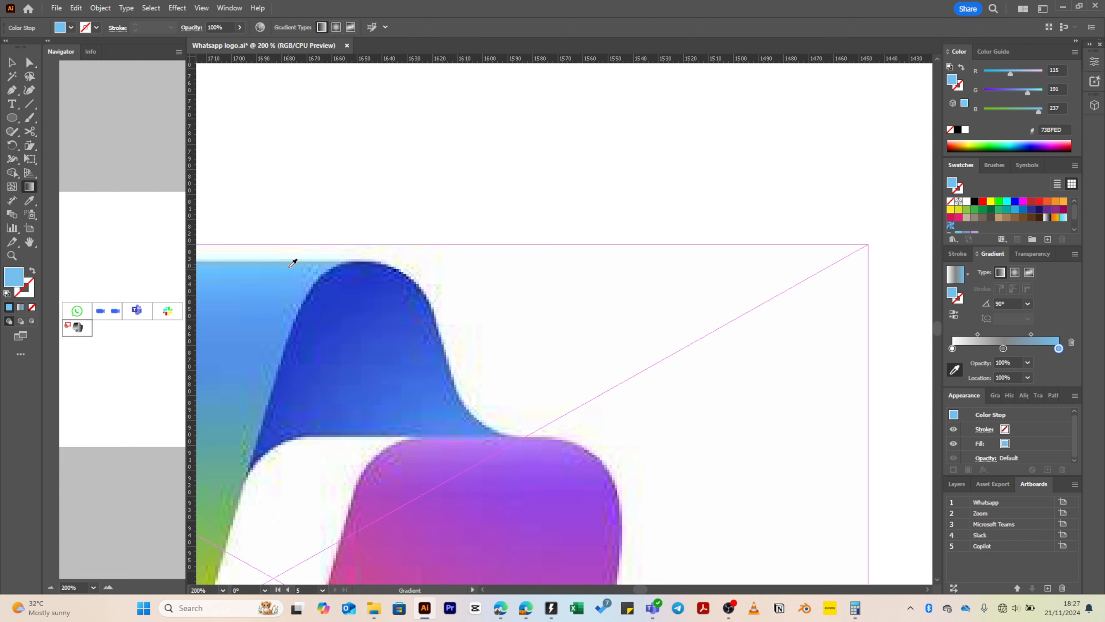
pyautogui.scroll(-5, 296, 261)
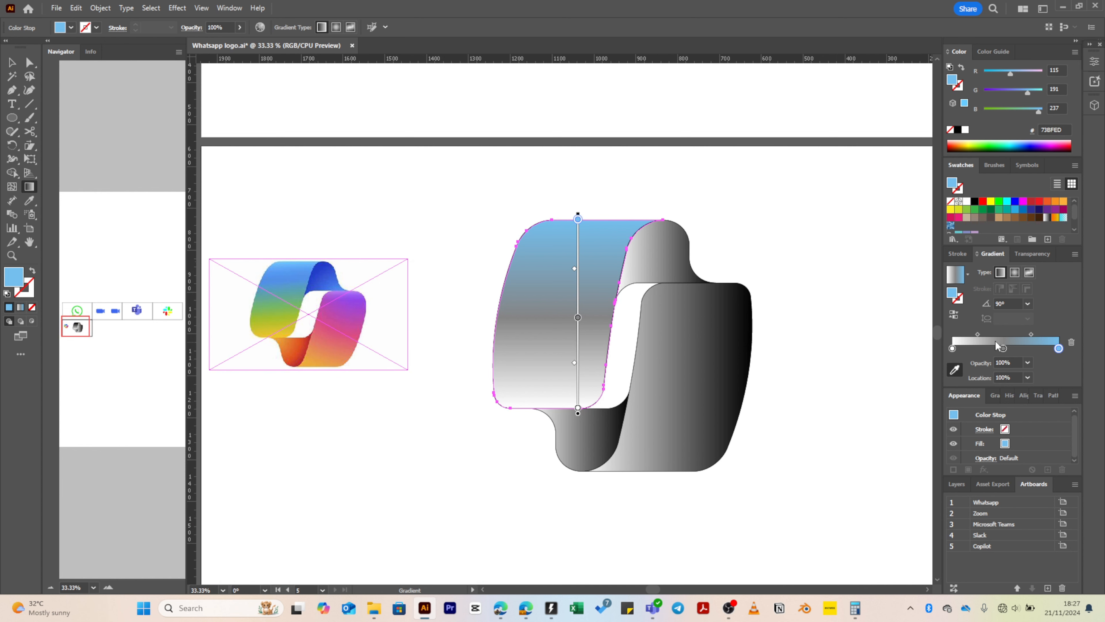
# - Colour the middle gradient stop green 75B669, sampled from the middle of the reference logo's left body
pyautogui.click(1003, 349)
pyautogui.scroll(4, 304, 293)
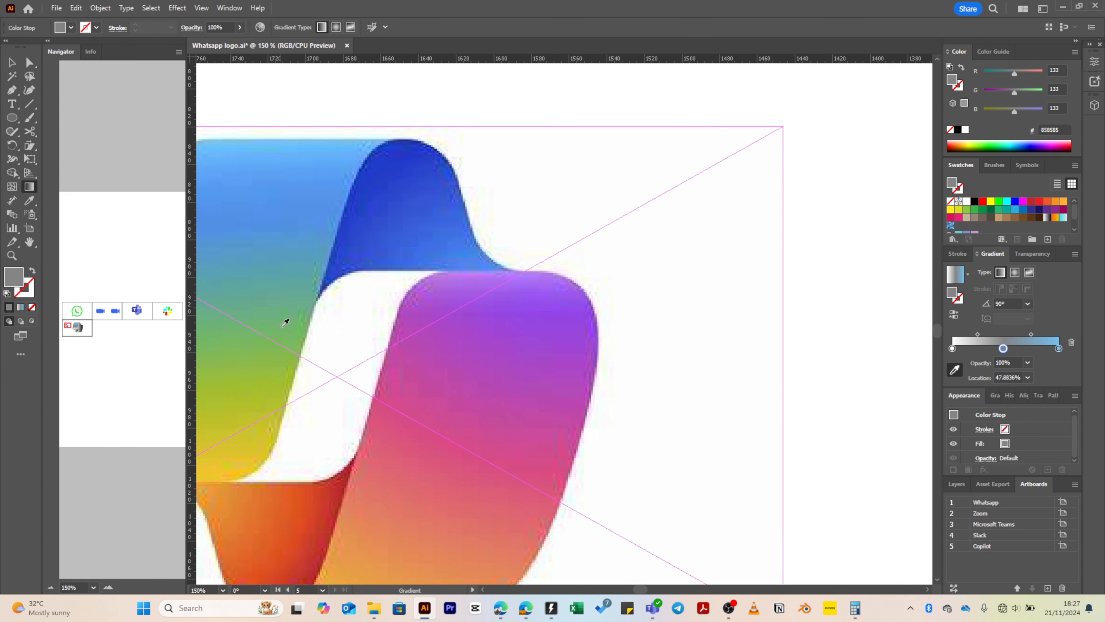
pyautogui.click(294, 328)
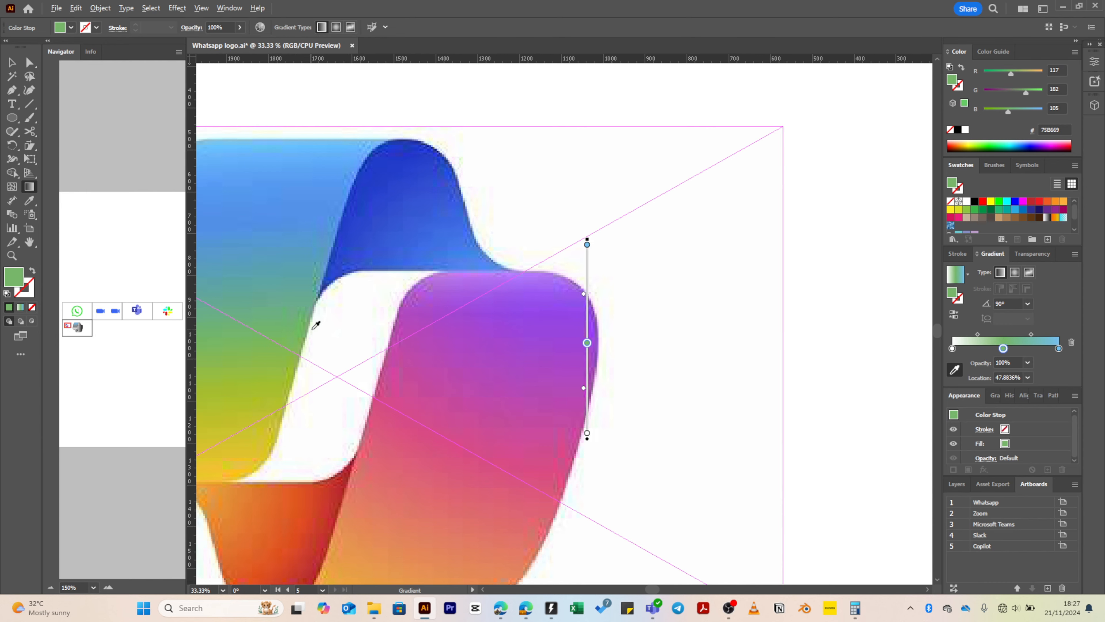
pyautogui.scroll(-4, 314, 323)
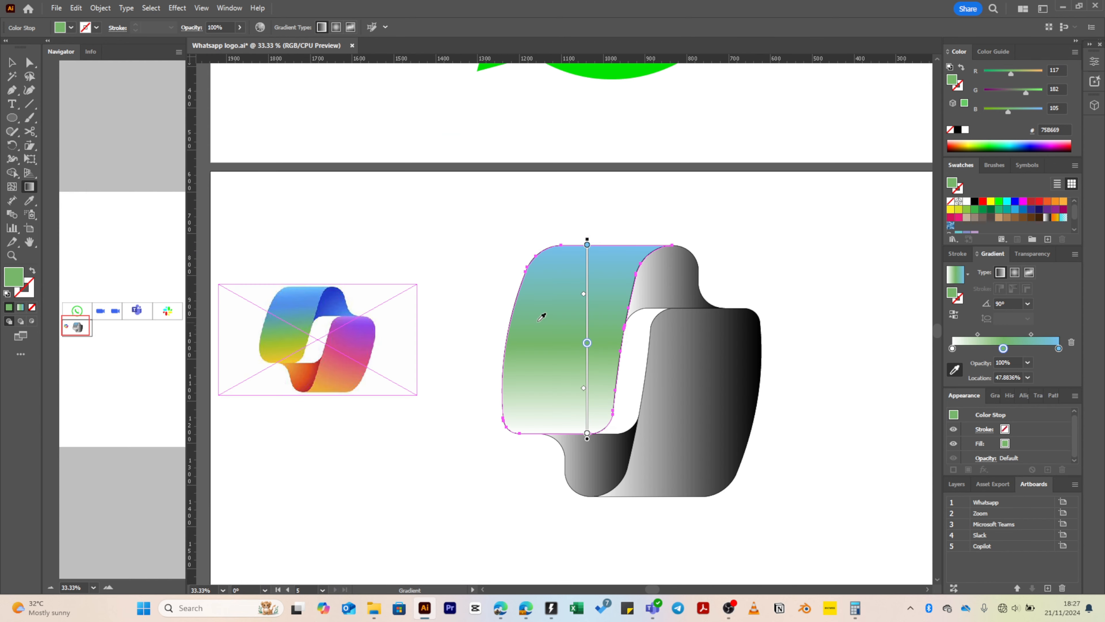
# - Colour the start gradient stop yellow F0C92C, sampled from the lower edge of the reference logo's left body
pyautogui.click(952, 348)
pyautogui.scroll(5, 278, 352)
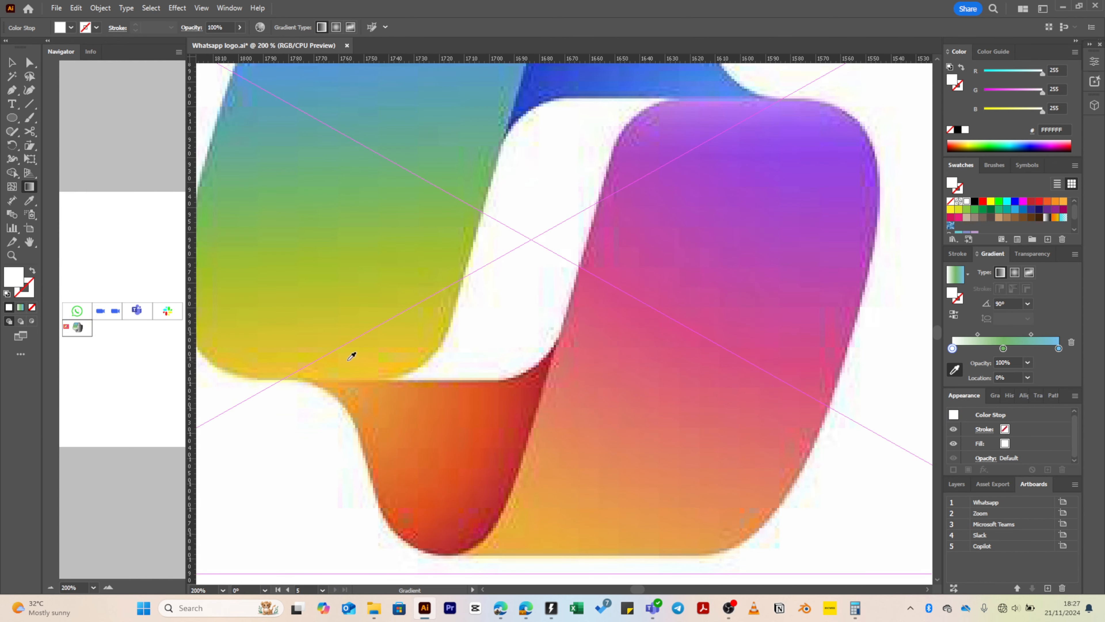
pyautogui.click(375, 367)
pyautogui.scroll(-6, 375, 367)
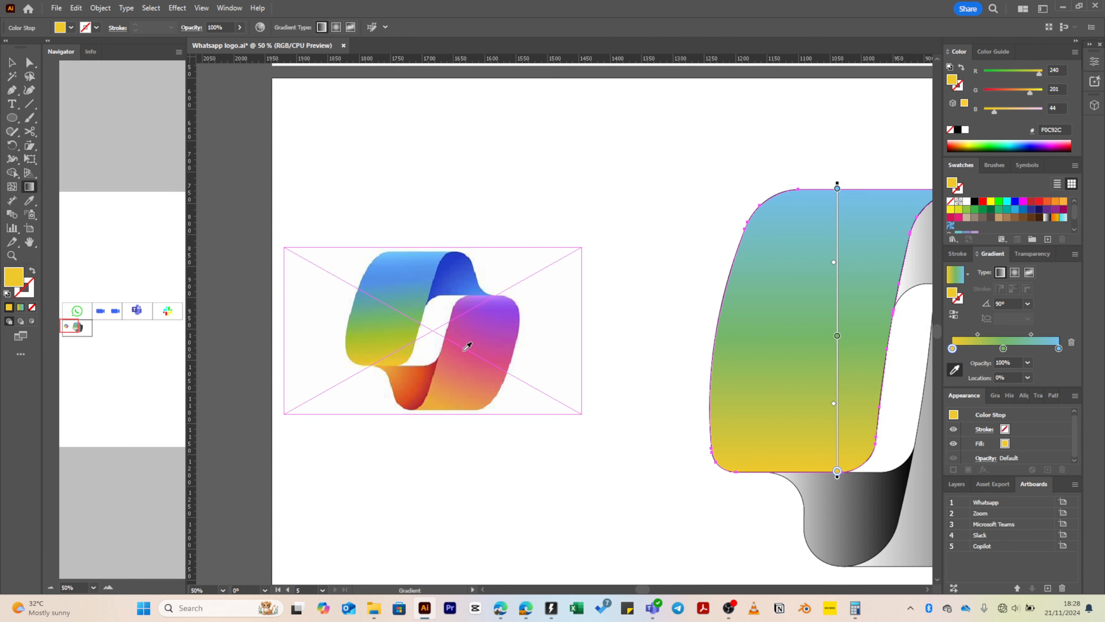
# - Shift the blend midpoint between the green and blue stops slightly towards the green stop
pyautogui.moveTo(552, 335); pyautogui.dragTo(411, 366)
pyautogui.moveTo(493, 336); pyautogui.dragTo(563, 315)
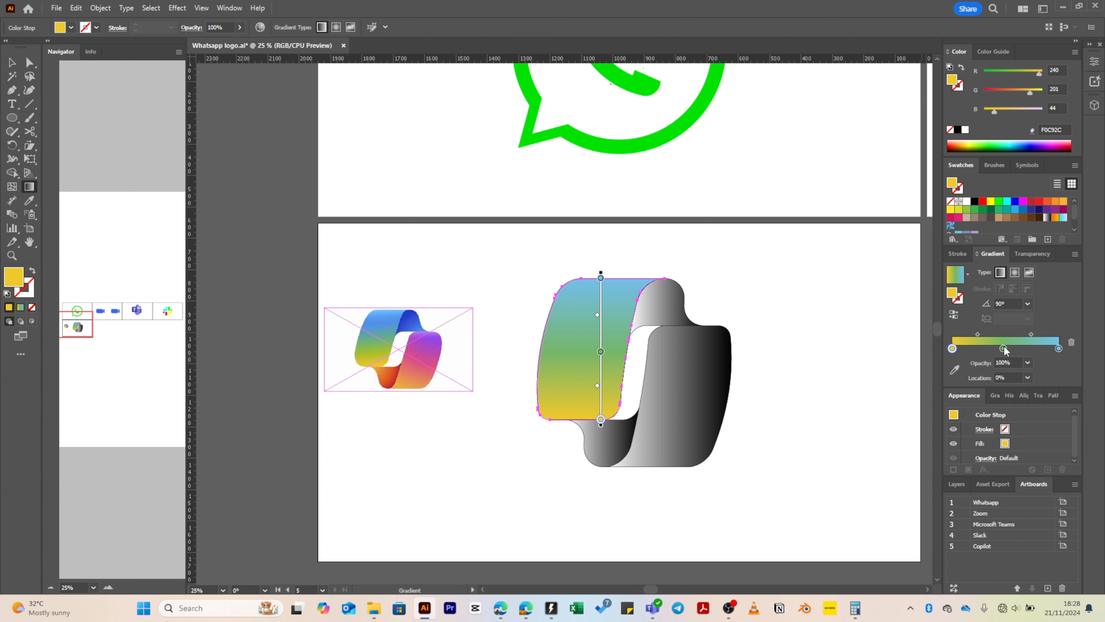
pyautogui.moveTo(1031, 334); pyautogui.dragTo(1023, 334)
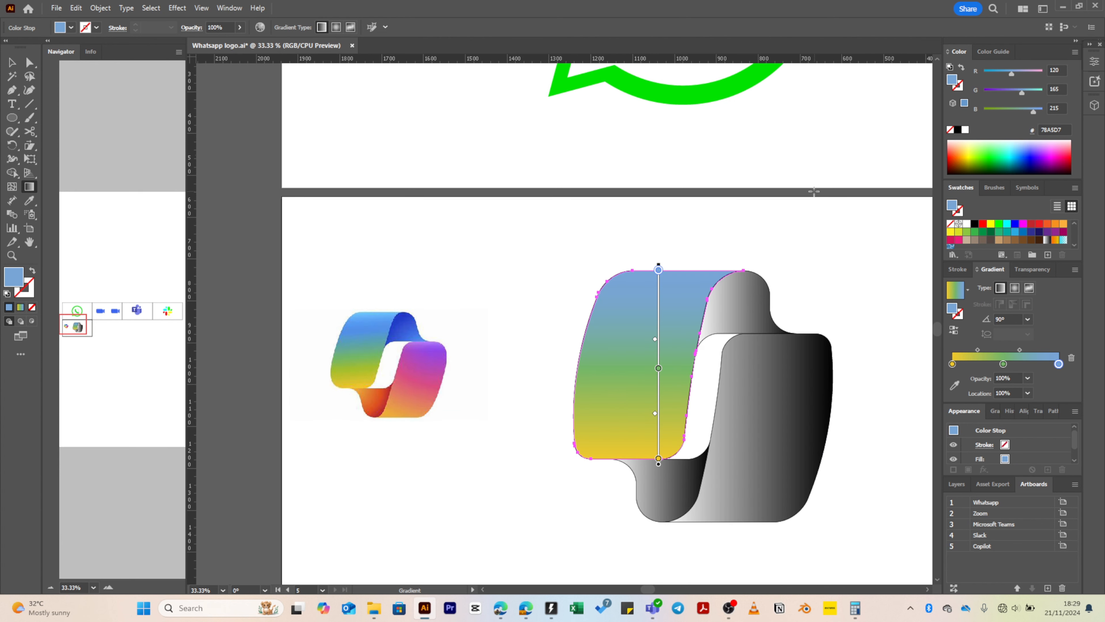
# - Resample the left body's end gradient stop from the reference's upper edge as light blue 66BBFF
pyautogui.scroll(-1, 780, 229)
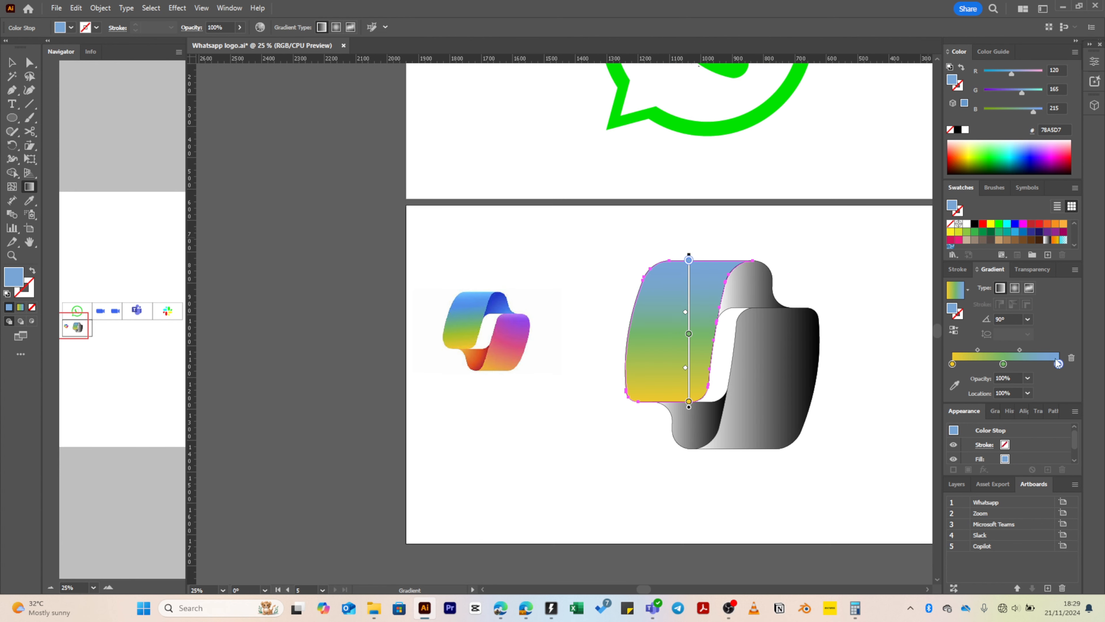
pyautogui.moveTo(1059, 363)
pyautogui.mouseDown()
pyautogui.moveTo(1046, 364)
pyautogui.moveTo(1069, 369)
pyautogui.mouseUp()
pyautogui.click(955, 385)
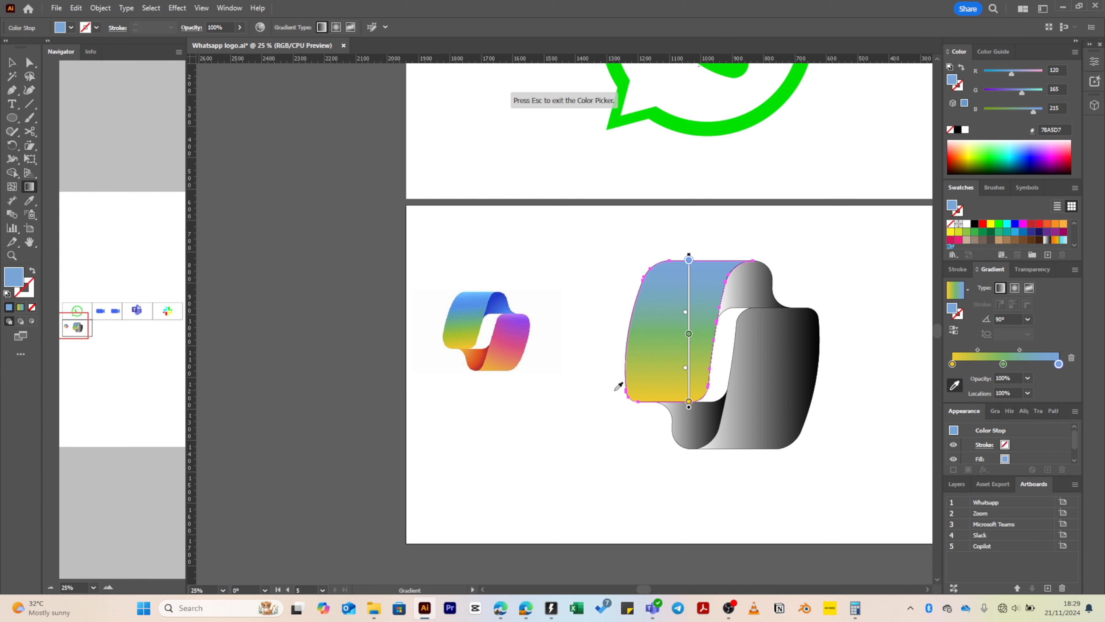
pyautogui.click(481, 289)
# - Select the logo's upper-right fold and redraw its gradient diagonally from upper left to lower right at about -42.7°
pyautogui.press('v')
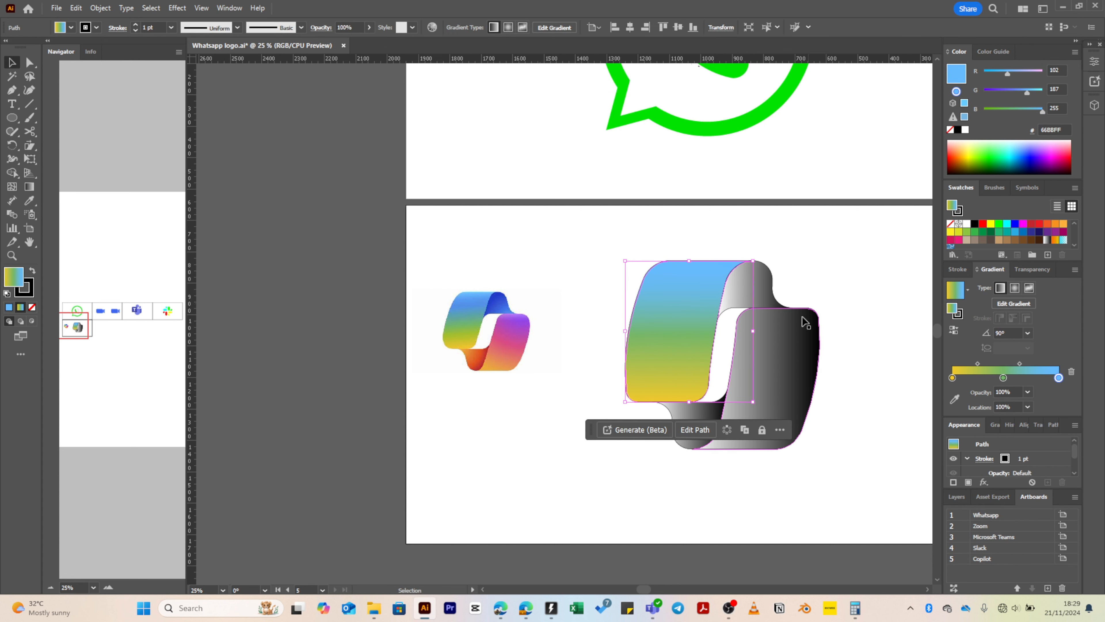
pyautogui.click(728, 282)
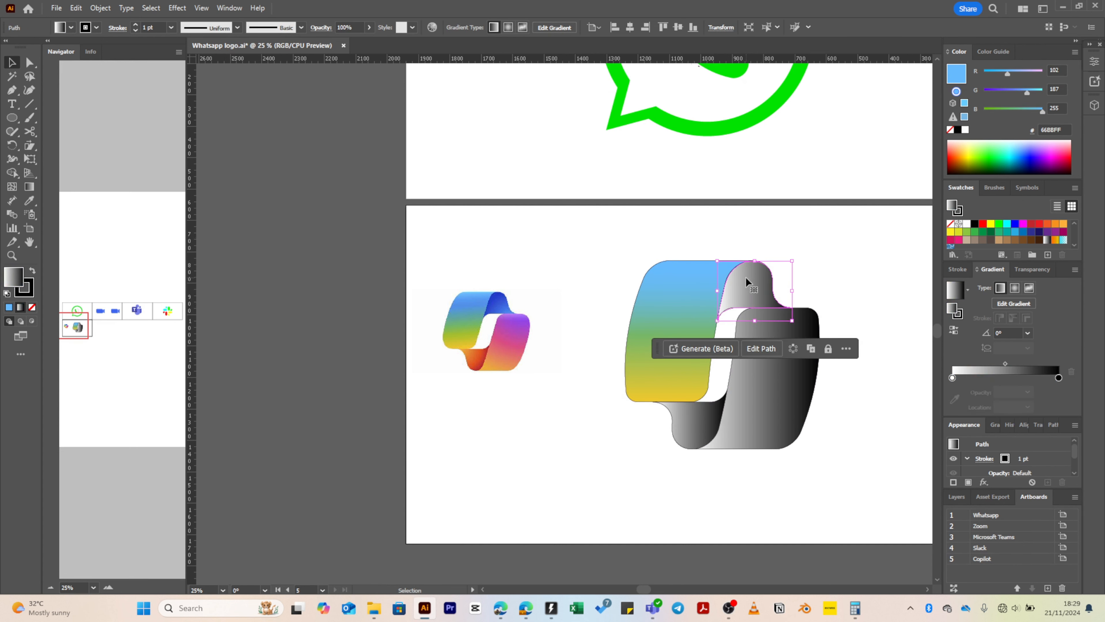
pyautogui.click(1007, 303)
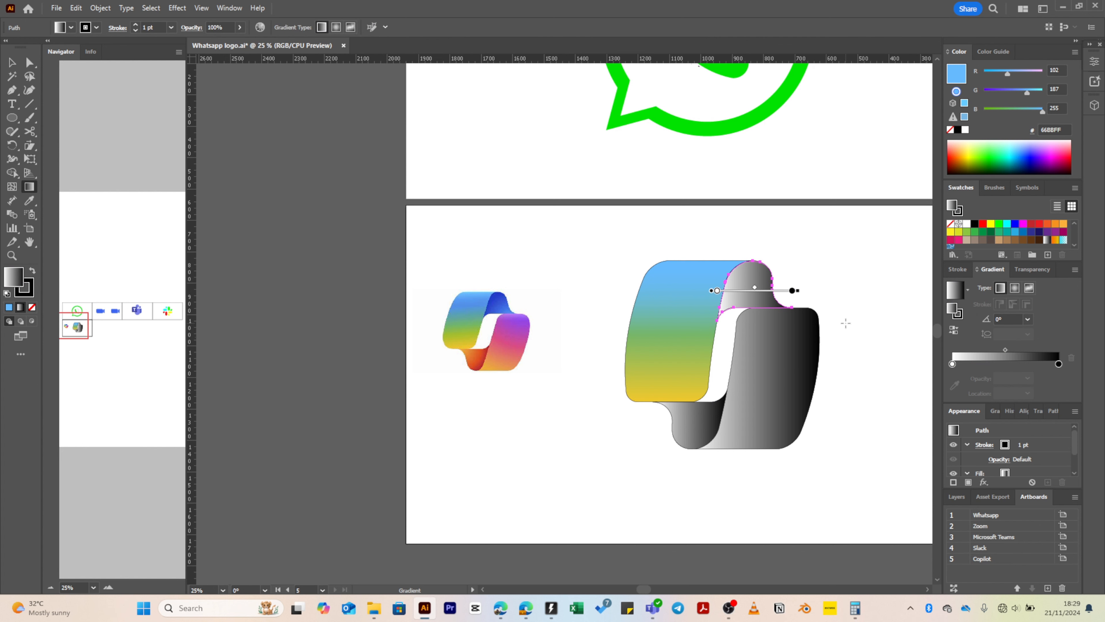
pyautogui.scroll(1, 845, 323)
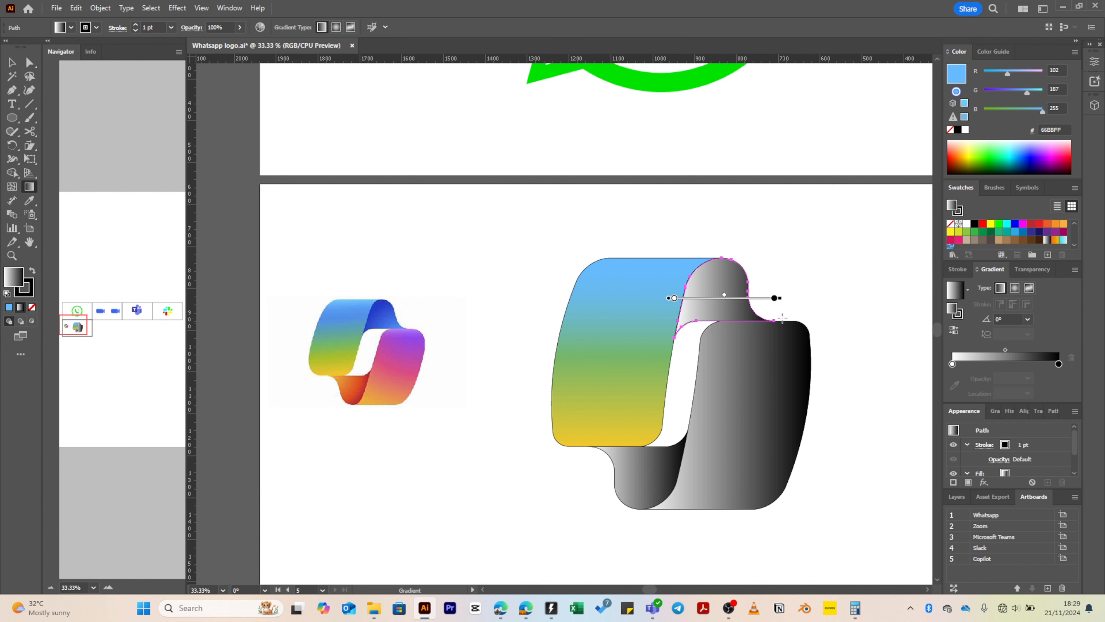
pyautogui.scroll(1, 717, 290)
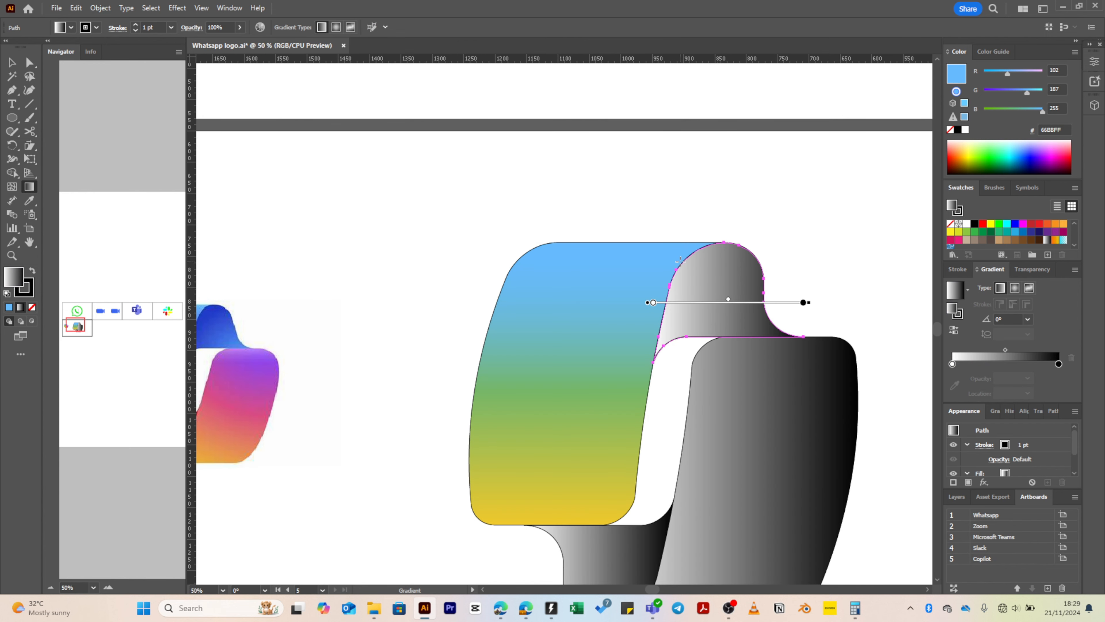
pyautogui.moveTo(682, 261); pyautogui.dragTo(754, 332)
pyautogui.scroll(-1, 754, 331)
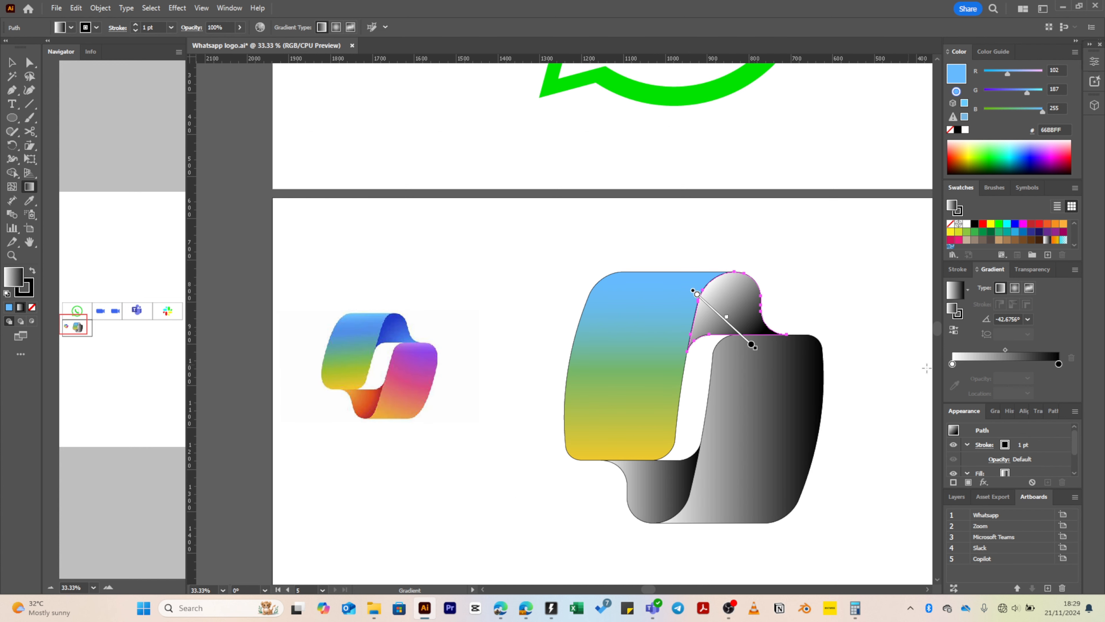
# - Colour the fold's end gradient stop with the lighter blue sampled from the lower-right tip of the reference's blue fold
pyautogui.click(1059, 364)
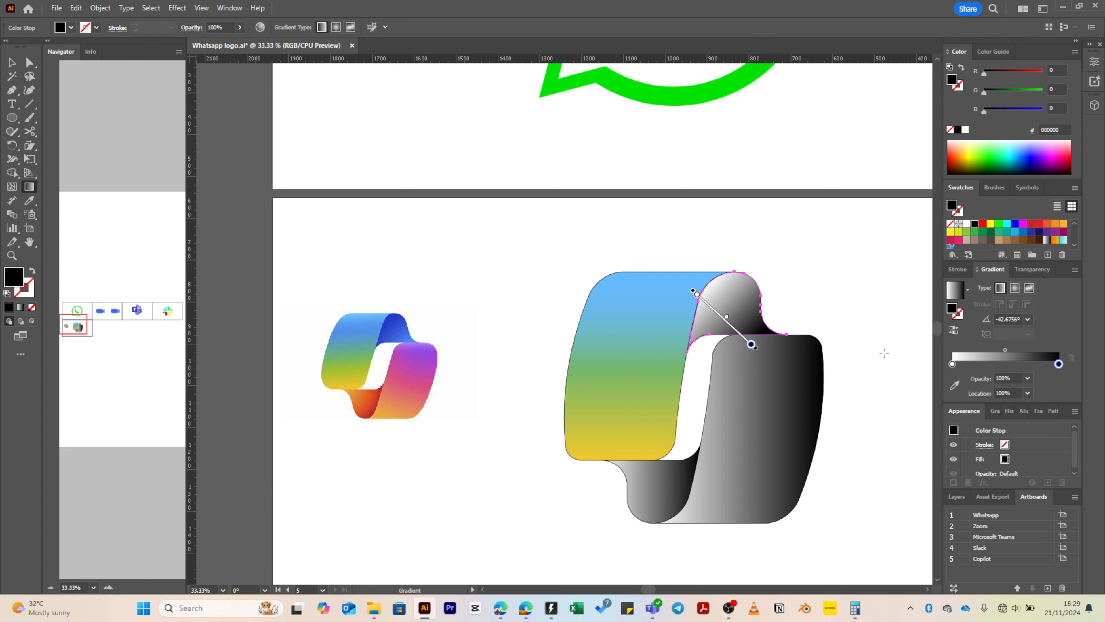
pyautogui.click(954, 385)
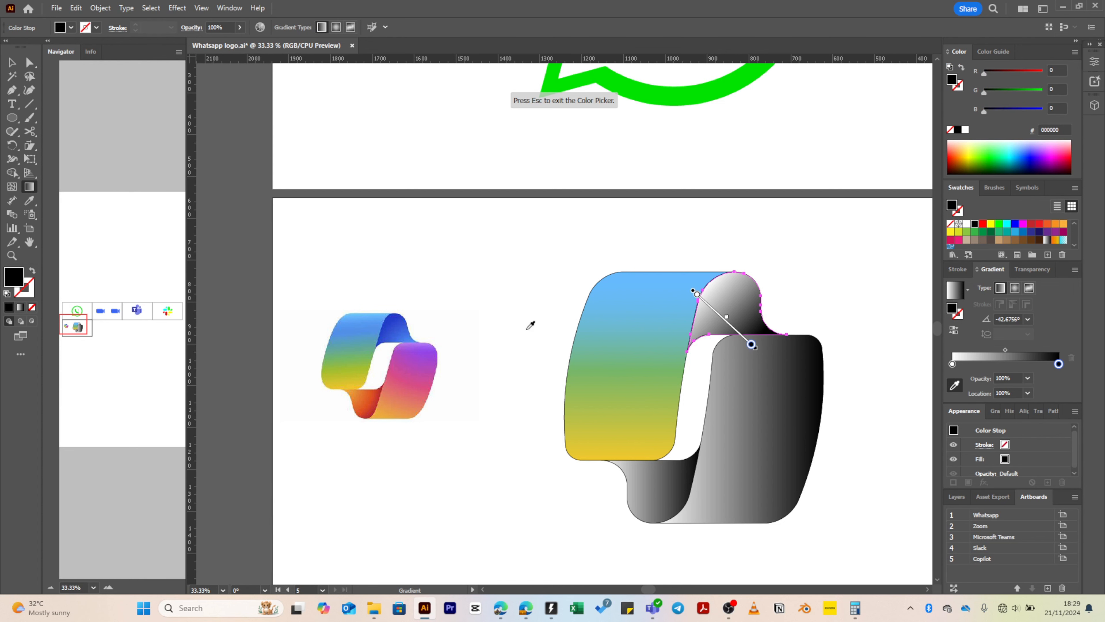
pyautogui.scroll(7, 400, 333)
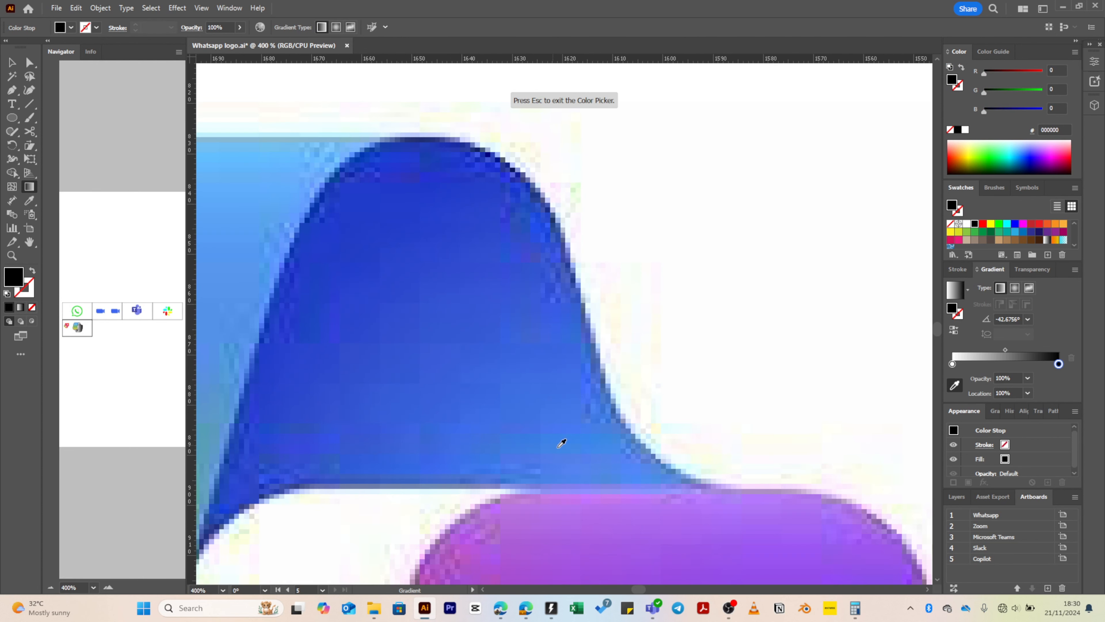
pyautogui.click(652, 478)
pyautogui.scroll(-4, 654, 472)
pyautogui.moveTo(669, 457); pyautogui.dragTo(519, 308)
pyautogui.scroll(-4, 639, 345)
pyautogui.moveTo(799, 359); pyautogui.dragTo(720, 360)
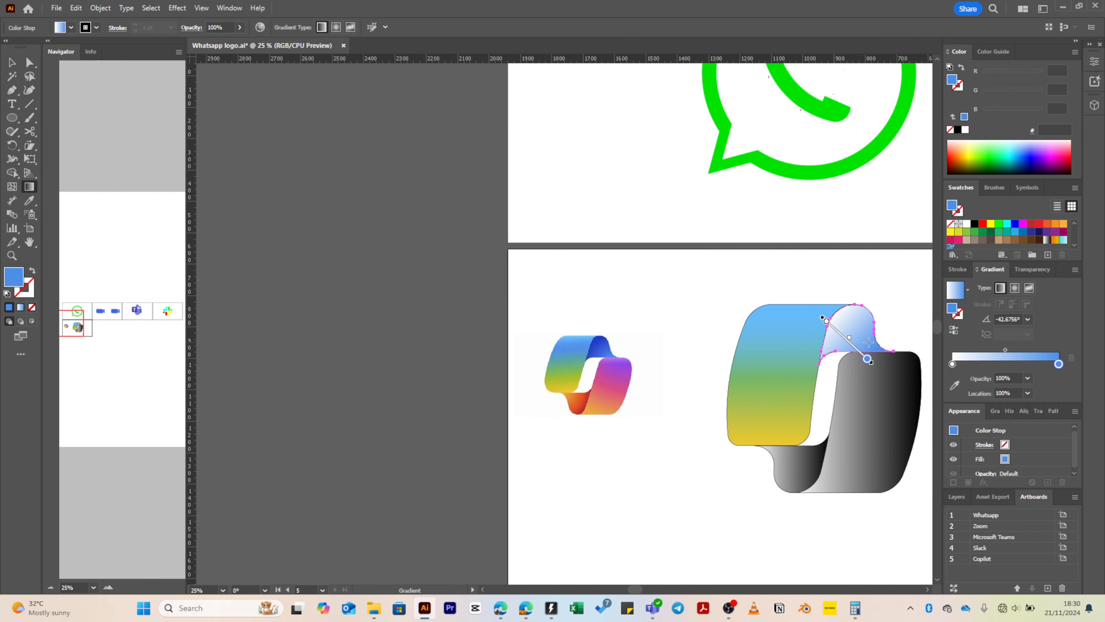
pyautogui.click(867, 359)
# - Colour the fold's start gradient stop dark blue 1126A9, sampled from the upper-left edge of the reference's blue fold
pyautogui.click(952, 364)
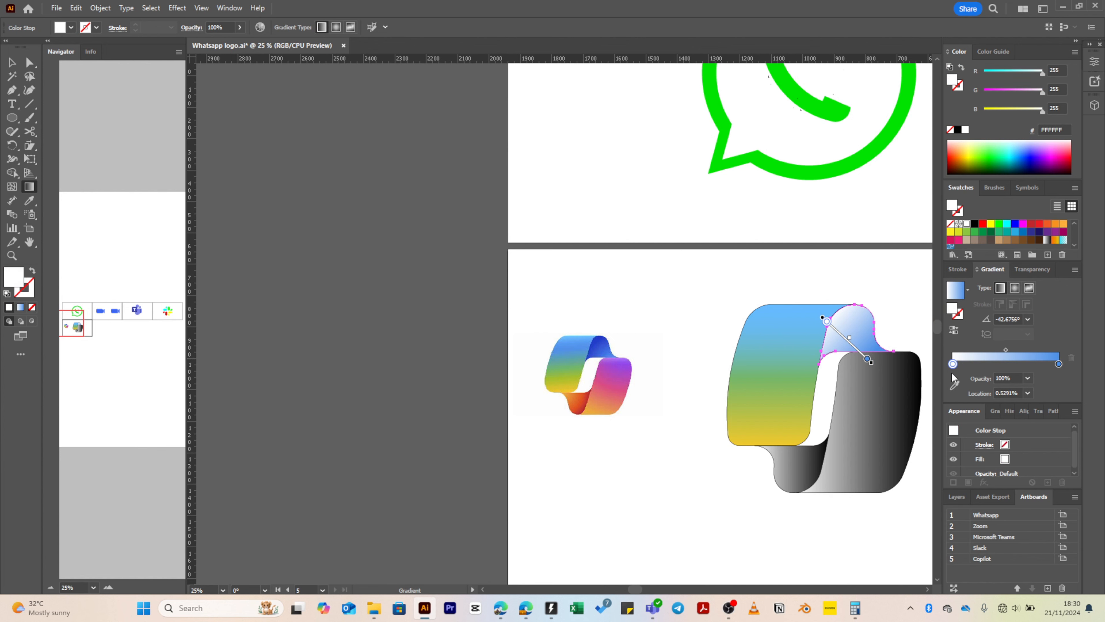
pyautogui.click(954, 384)
pyautogui.scroll(7, 608, 337)
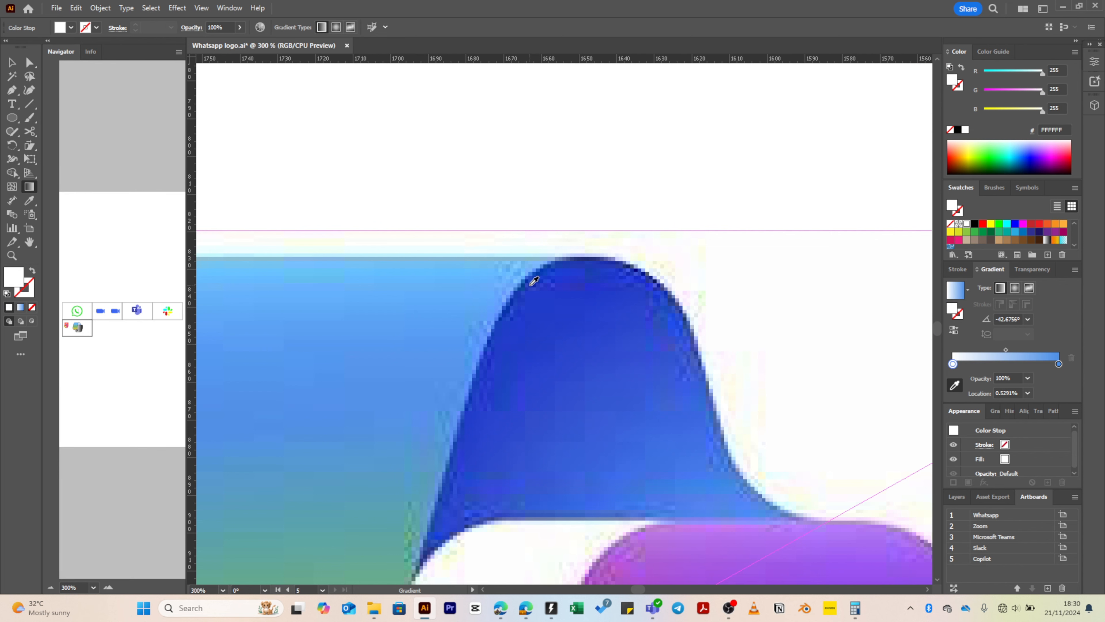
pyautogui.click(538, 281)
pyautogui.scroll(-5, 541, 296)
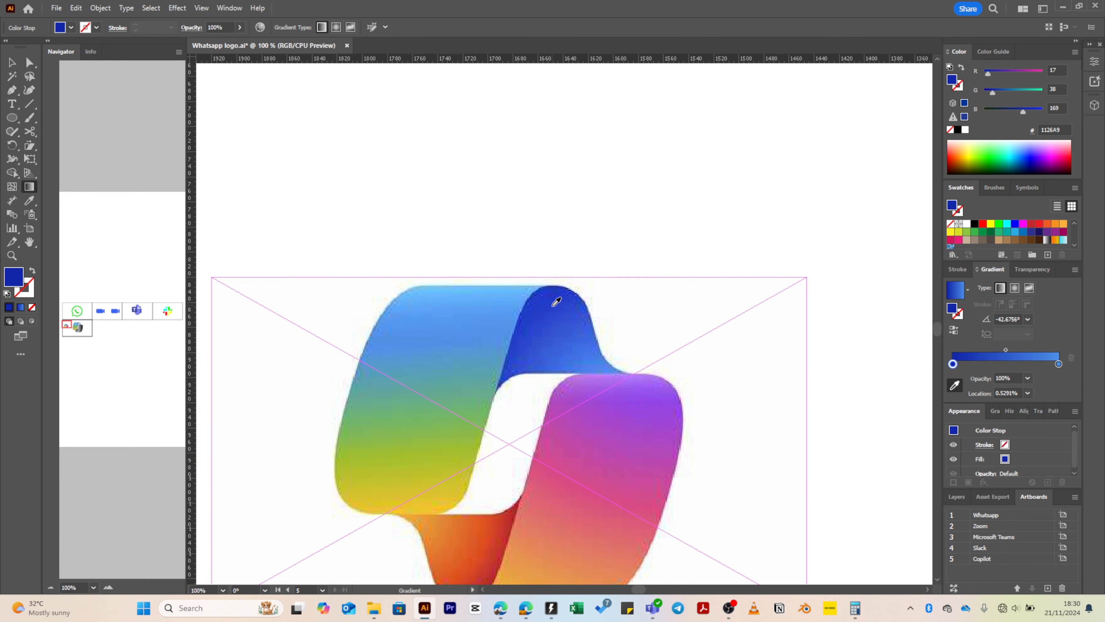
pyautogui.scroll(-2, 565, 301)
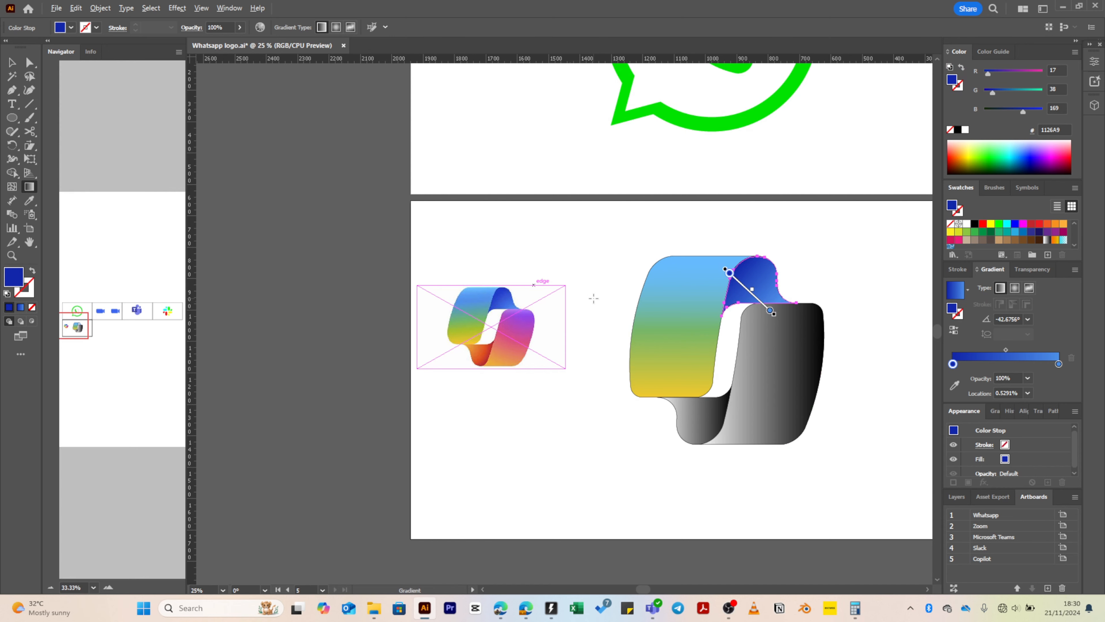
pyautogui.scroll(1, 593, 298)
pyautogui.moveTo(593, 299); pyautogui.dragTo(630, 309)
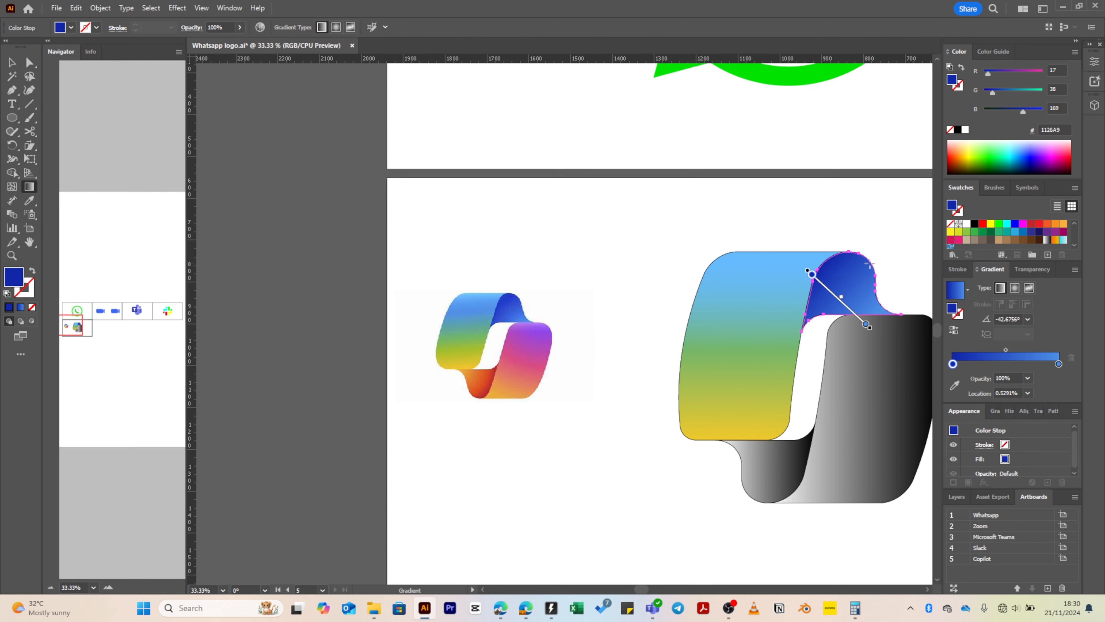
# - Reselect the large left body and resample its end gradient stop as blue 5A94FF from beside the reference's fold
pyautogui.press('v')
pyautogui.click(775, 271)
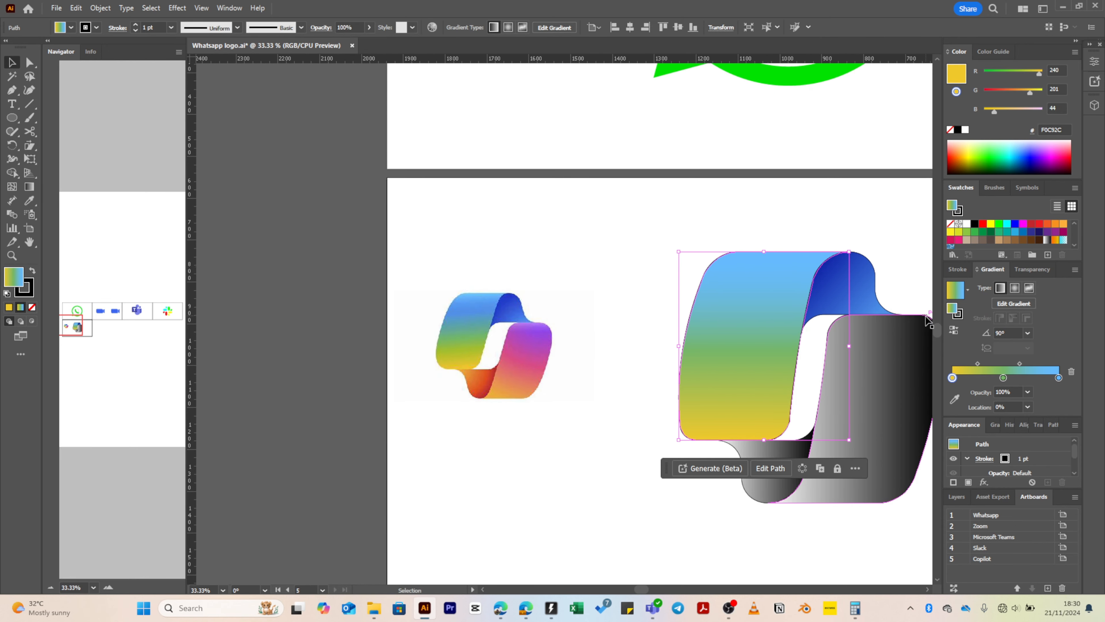
pyautogui.click(1059, 378)
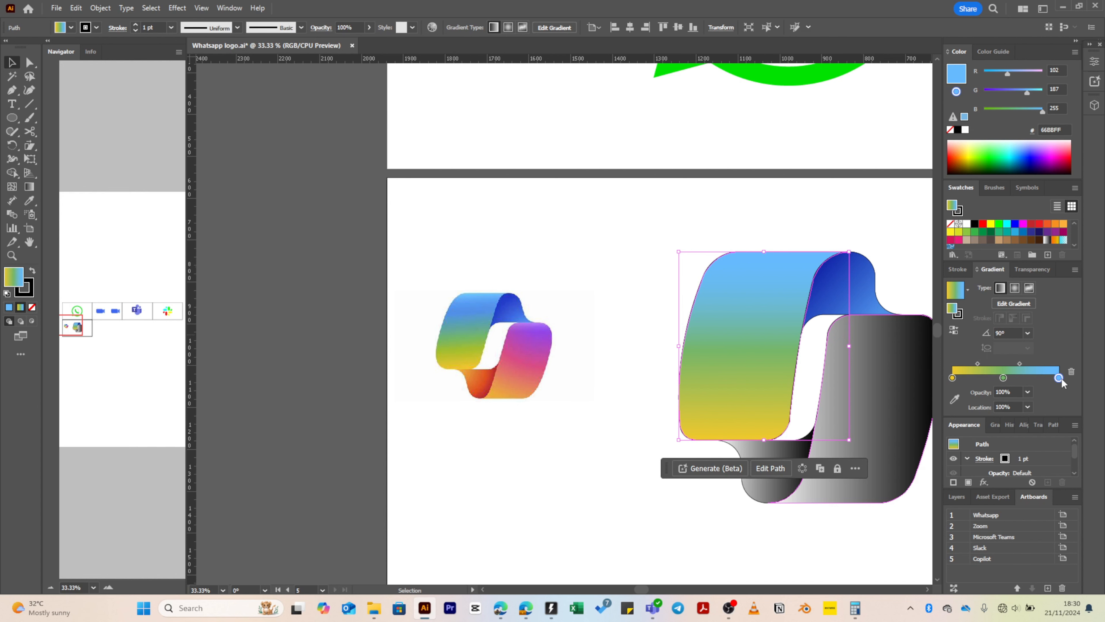
pyautogui.click(956, 399)
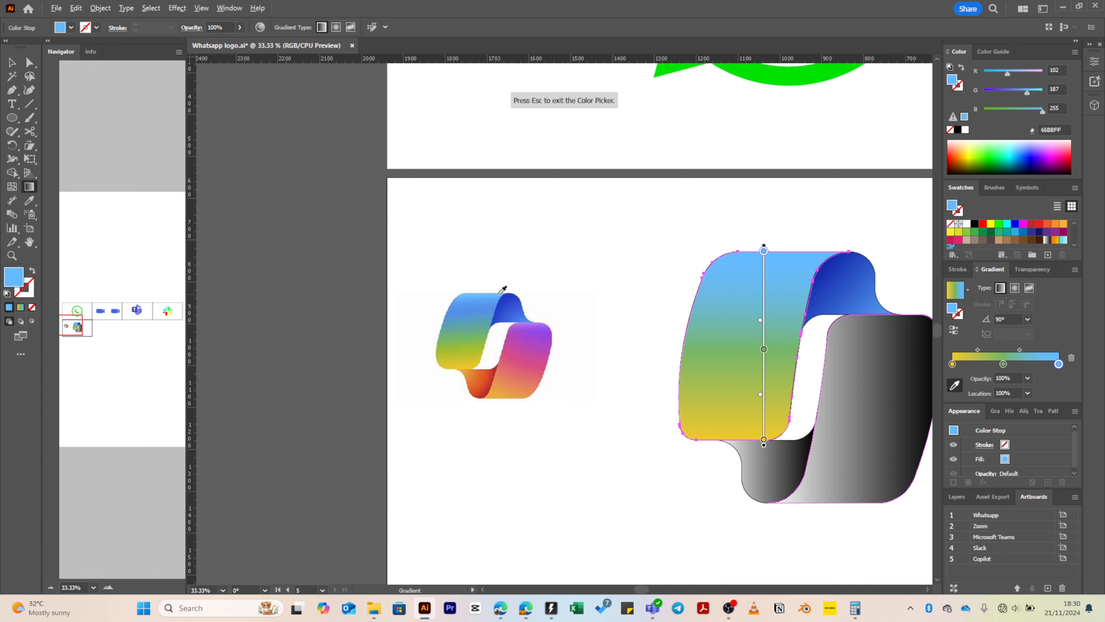
pyautogui.scroll(10, 503, 290)
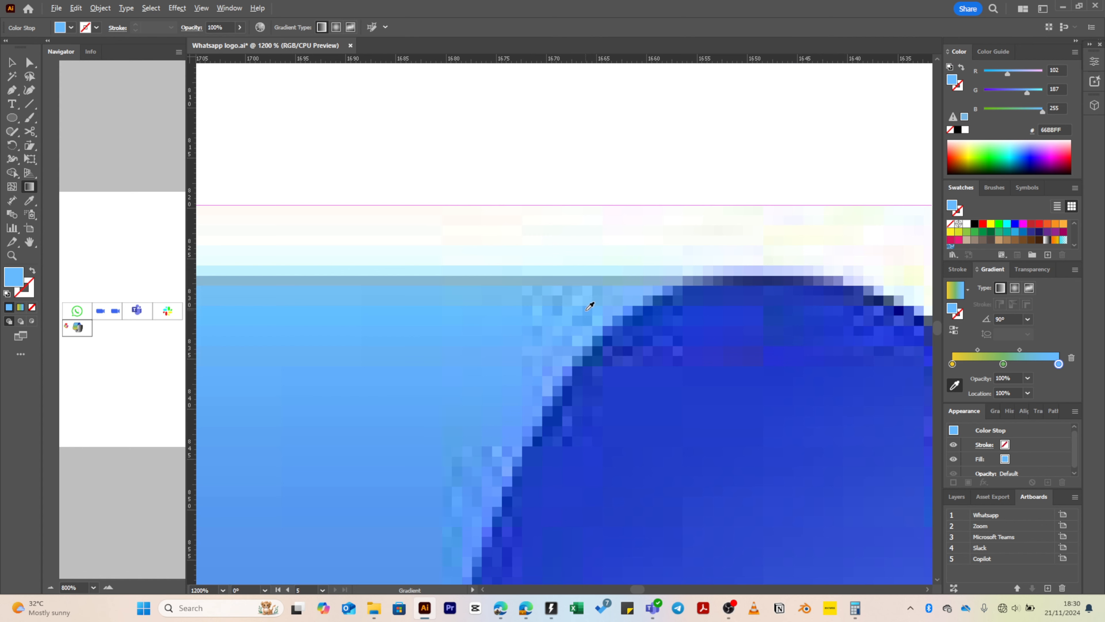
pyautogui.scroll(-1, 590, 306)
pyautogui.click(649, 301)
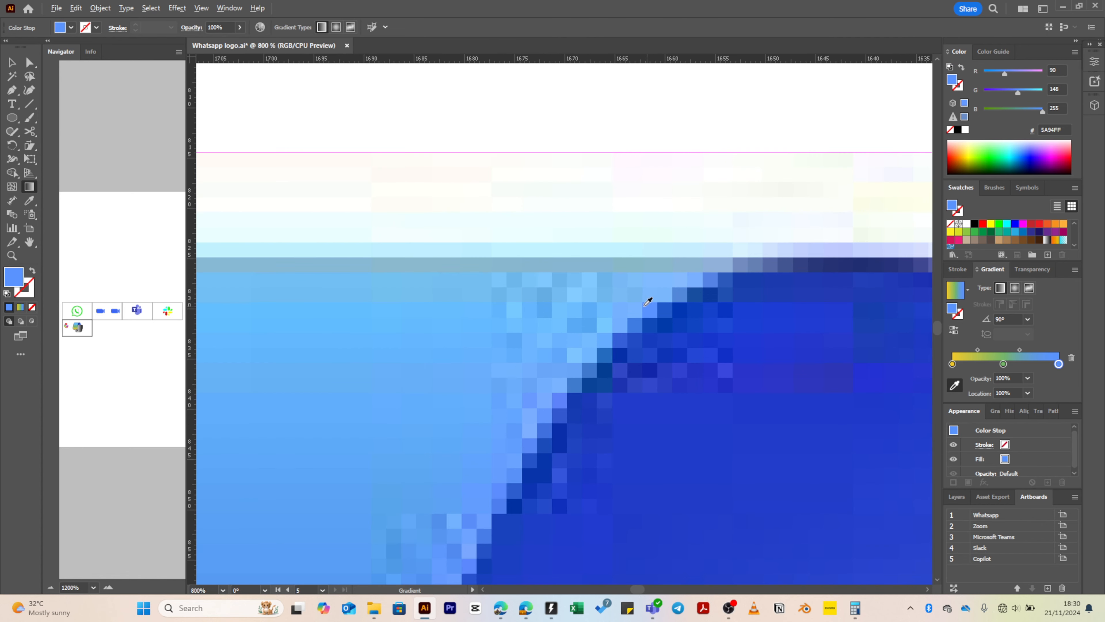
# - Delete the two remaining grey gradient pieces, the large right body and the lower-left fold
pyautogui.scroll(-8, 648, 301)
pyautogui.scroll(-2, 642, 301)
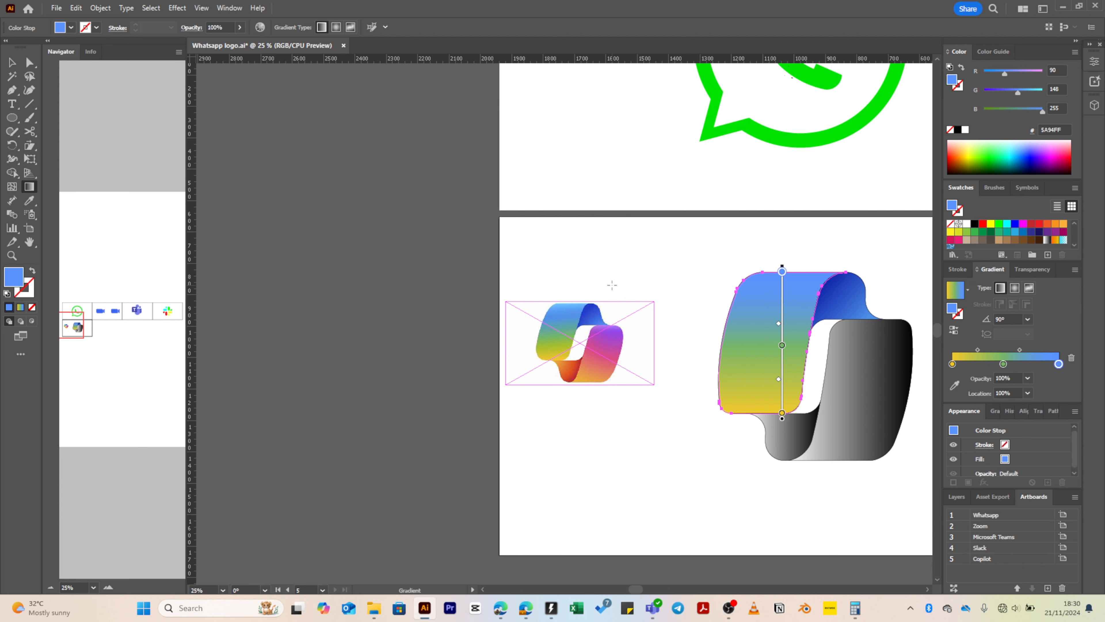
pyautogui.moveTo(677, 330); pyautogui.dragTo(644, 322)
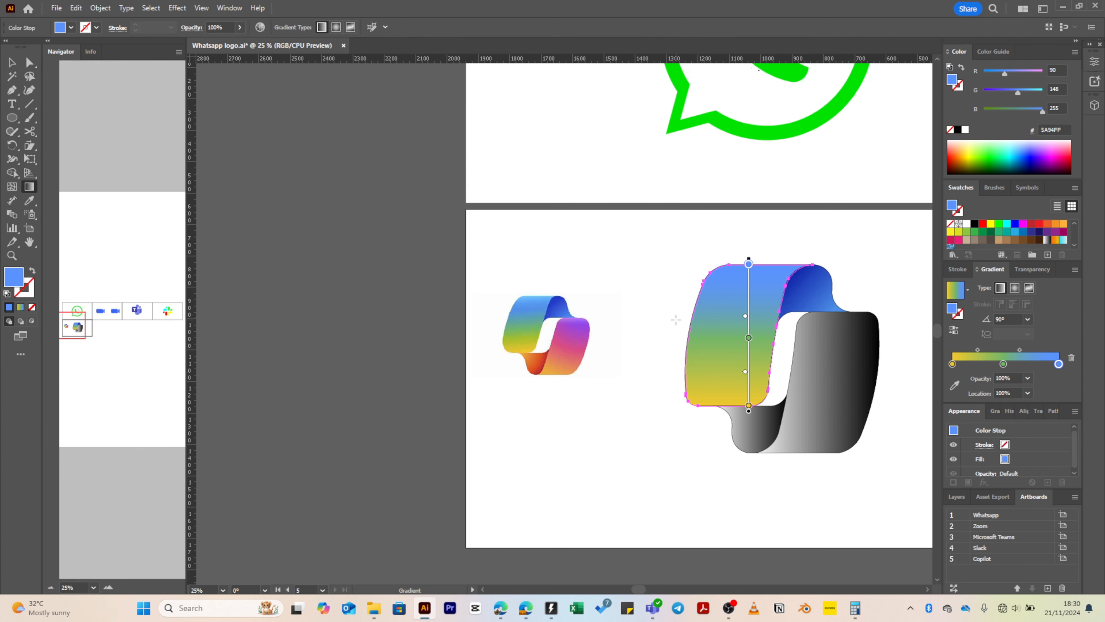
pyautogui.press('v')
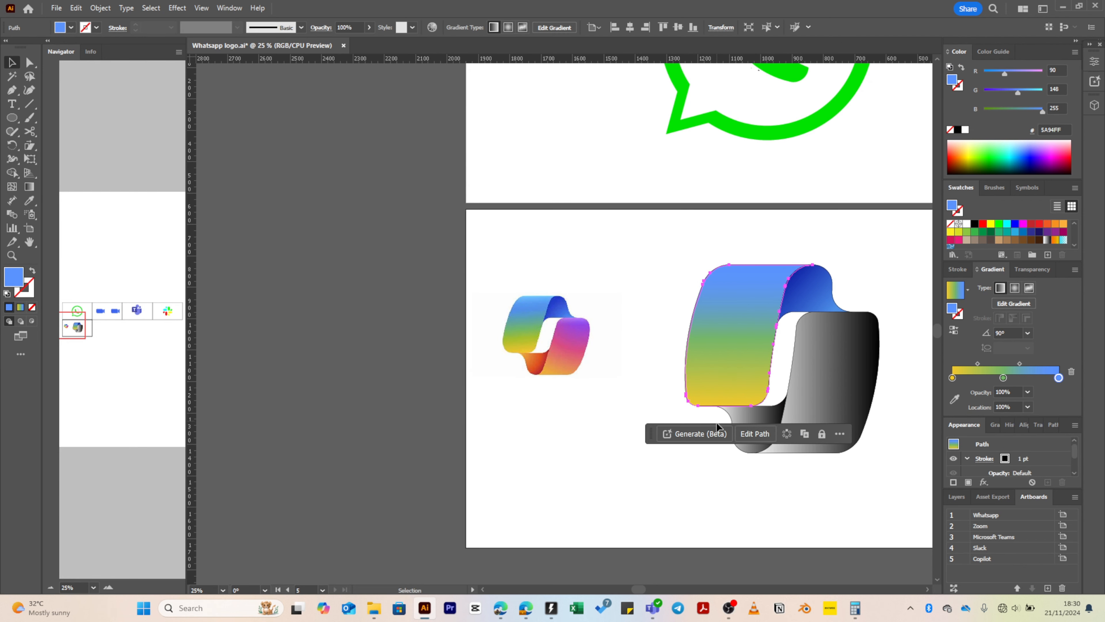
pyautogui.click(773, 420)
pyautogui.press('Delete')
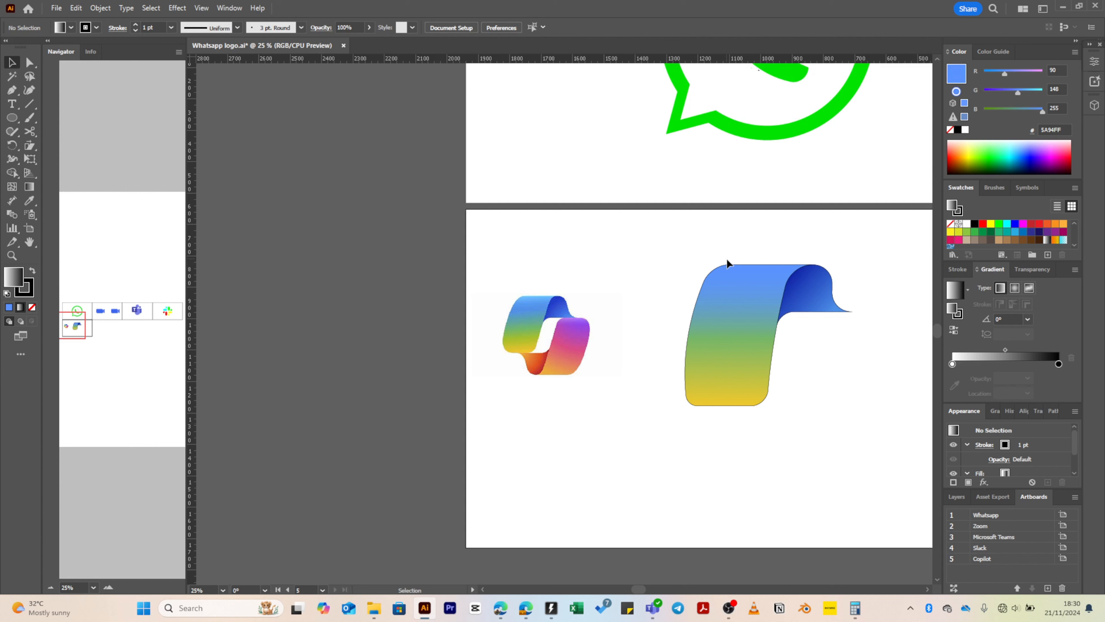
# - Duplicate the coloured left body and blue fold, rotate the copy 180°, and place it as the logo's lower-right half
pyautogui.moveTo(685, 236); pyautogui.dragTo(867, 441)
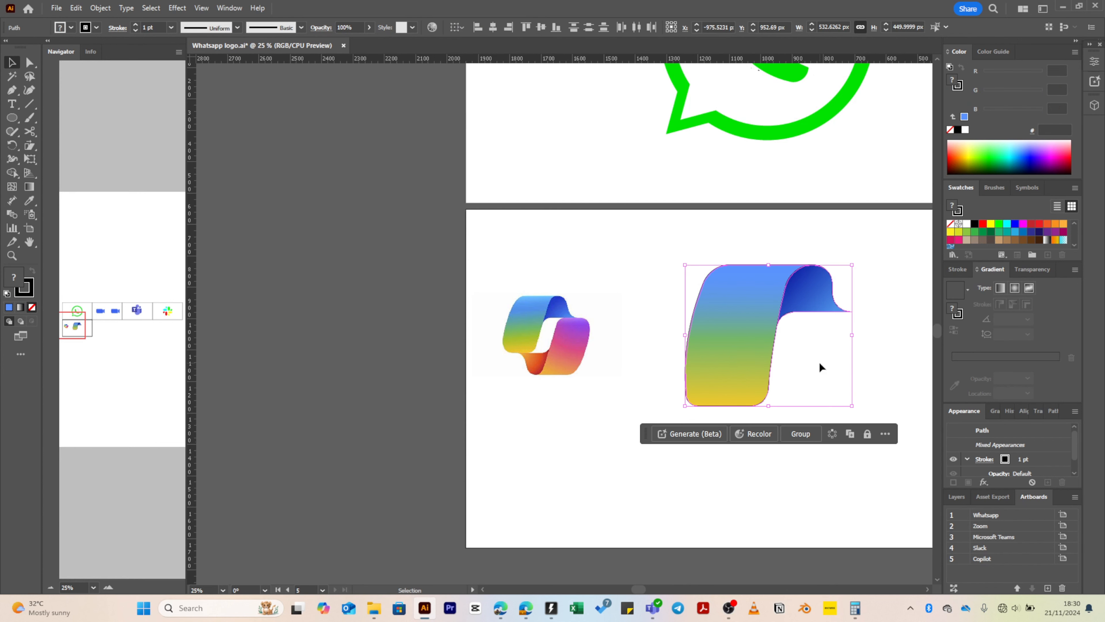
pyautogui.press('a')
pyautogui.press('v')
pyautogui.moveTo(855, 263); pyautogui.dragTo(715, 403)
pyautogui.moveTo(787, 364); pyautogui.dragTo(814, 417)
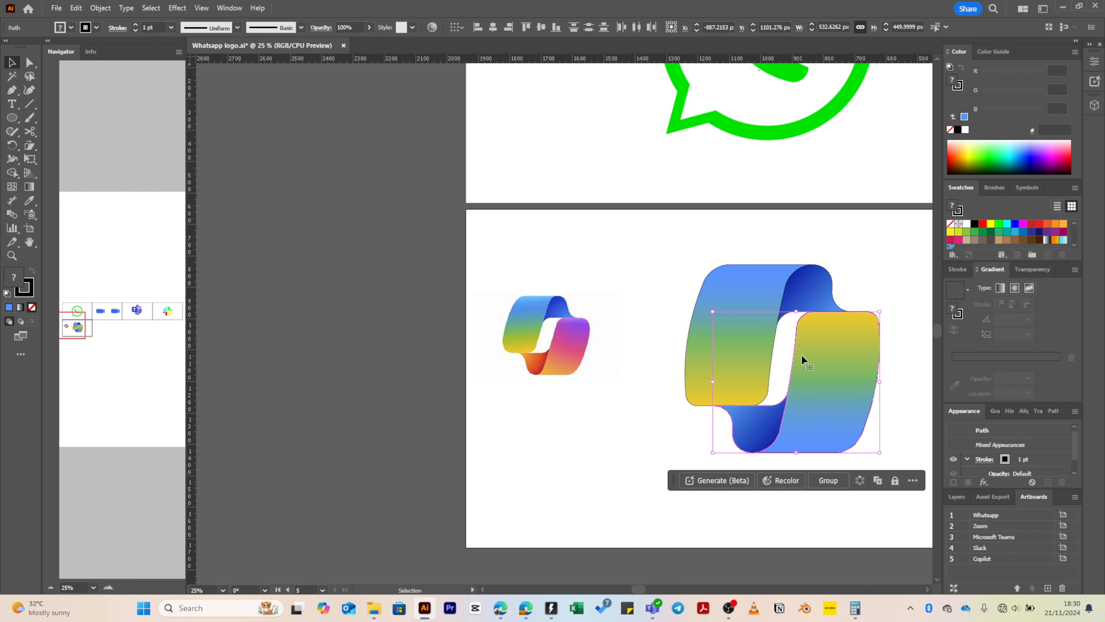
# - Fine-tune the rotated copy's position so its edges meet the original half
pyautogui.scroll(3, 791, 368)
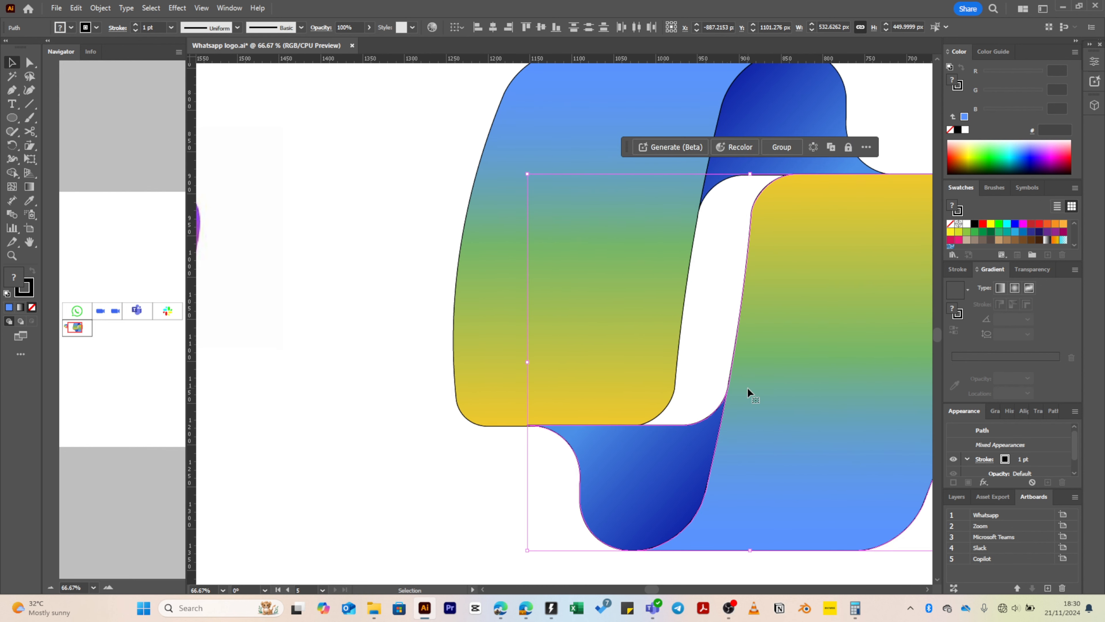
pyautogui.moveTo(748, 388); pyautogui.dragTo(762, 394)
pyautogui.scroll(-3, 752, 393)
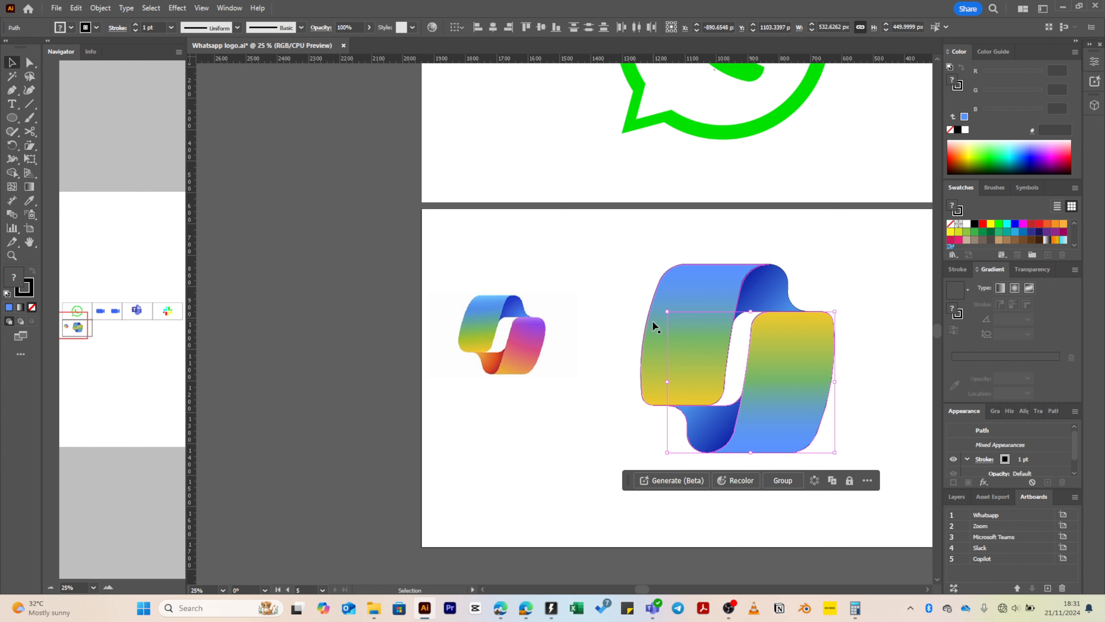
# - Select the lower-left fold and colour its start gradient stop dark red sampled from the reference's red-orange fold
pyautogui.click(734, 383)
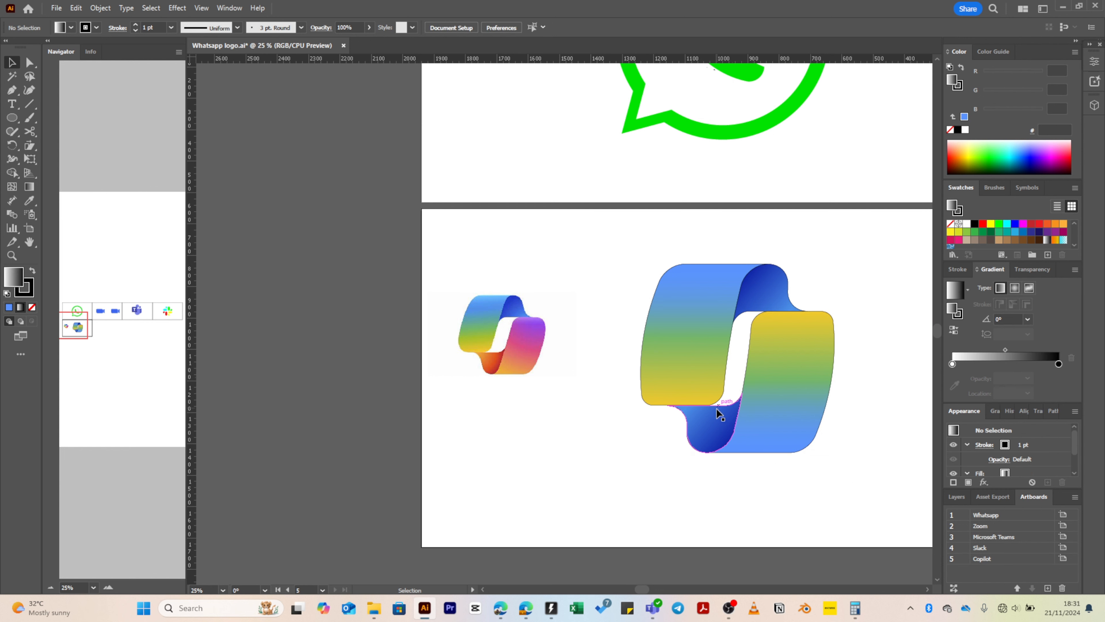
pyautogui.click(714, 420)
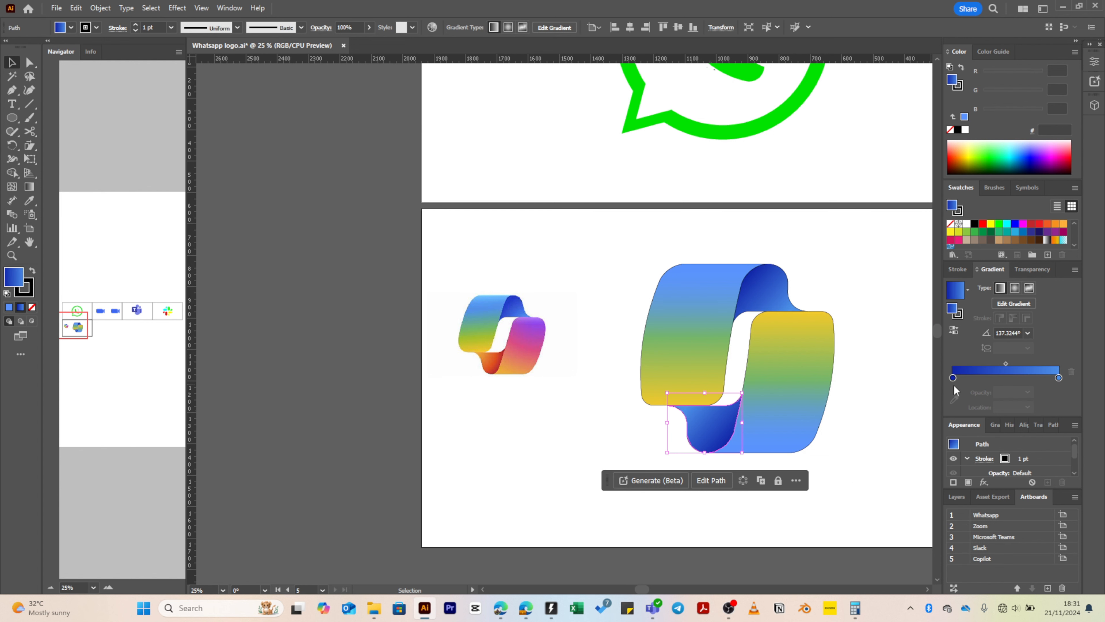
pyautogui.click(1013, 304)
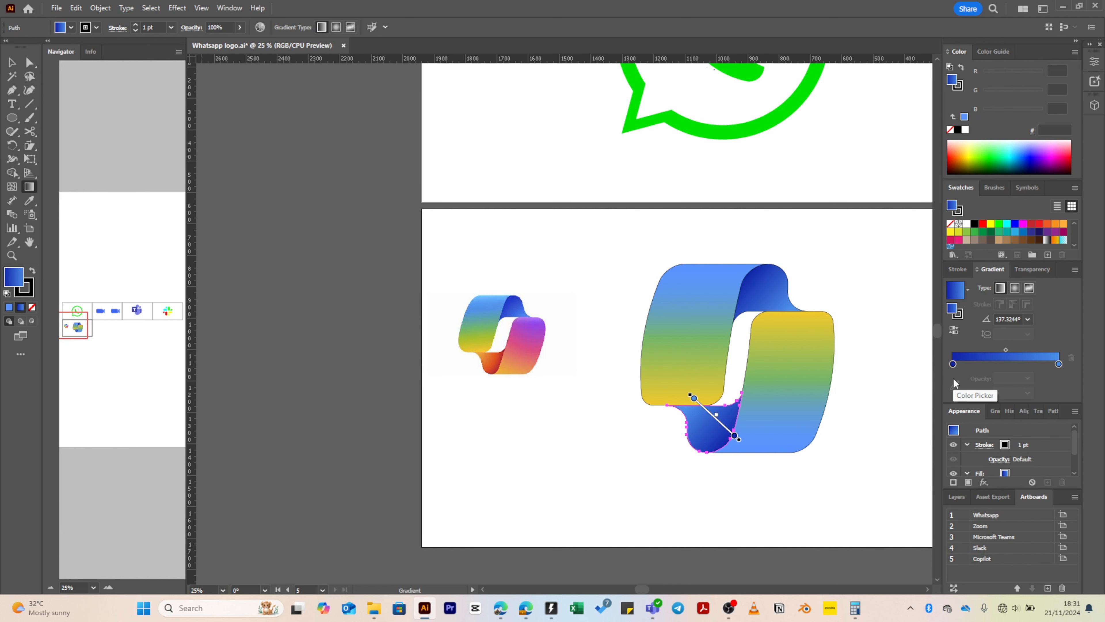
pyautogui.click(952, 364)
pyautogui.click(955, 385)
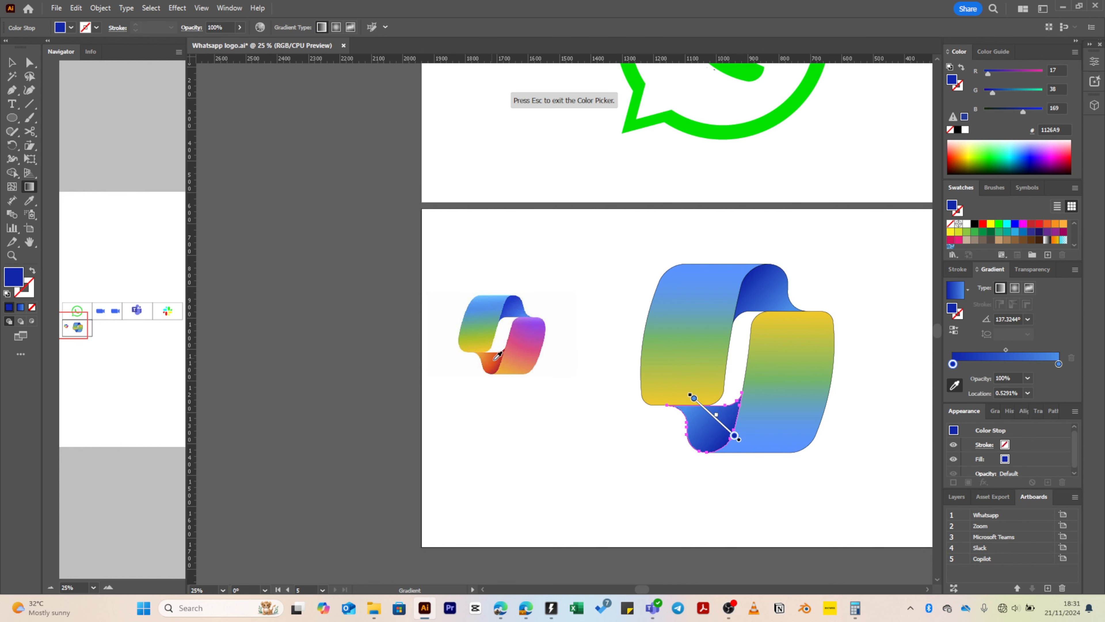
pyautogui.scroll(8, 498, 355)
pyautogui.click(523, 426)
pyautogui.scroll(-6, 523, 425)
# - Colour the lower-left fold's end gradient stop orange FB9316, sampled from the upper-left tip of the reference's red-orange fold
pyautogui.click(764, 395)
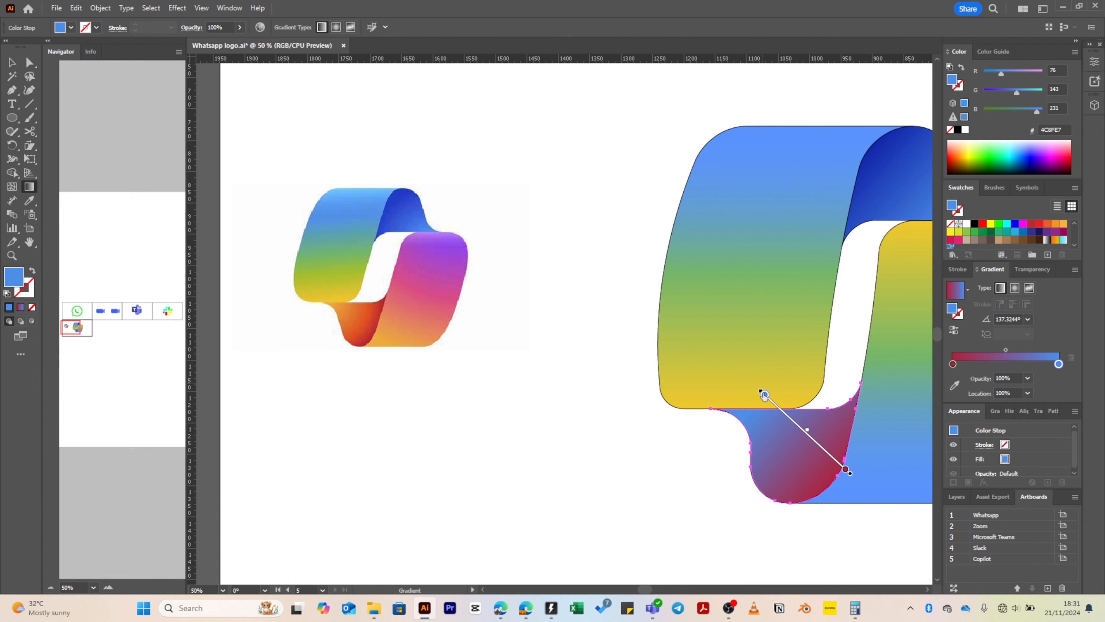
pyautogui.click(954, 385)
pyautogui.scroll(5, 541, 378)
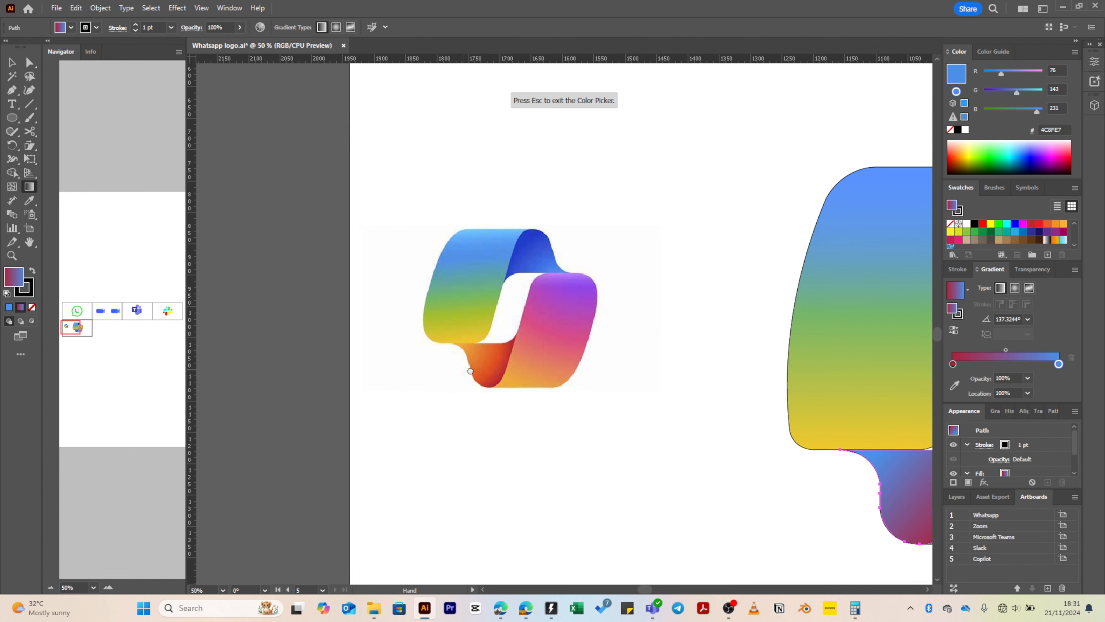
pyautogui.scroll(2, 483, 346)
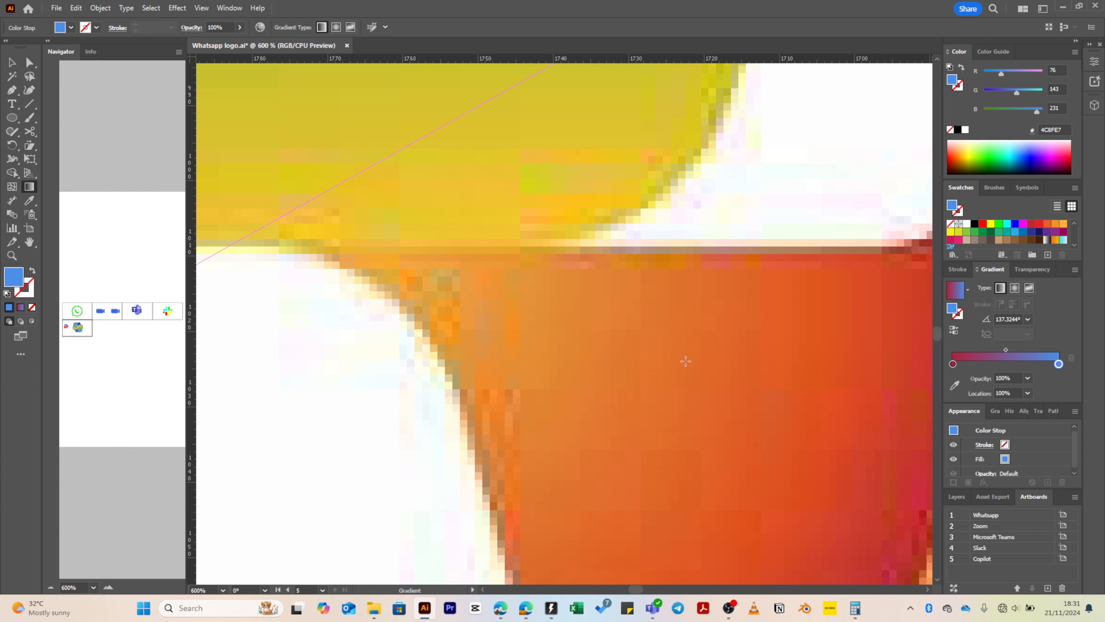
pyautogui.click(957, 384)
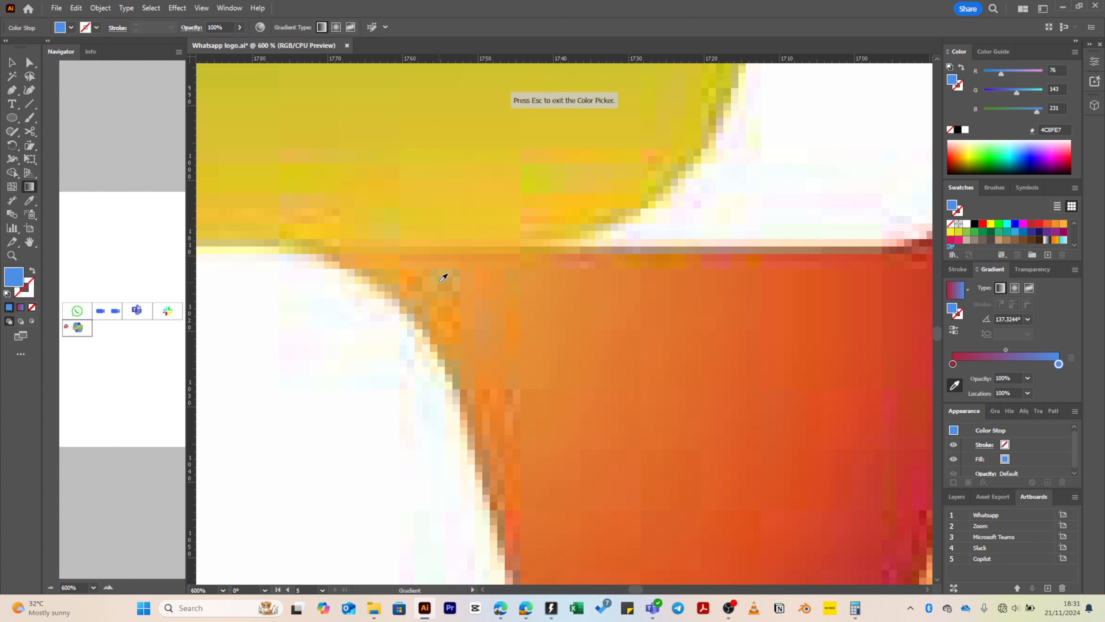
pyautogui.click(414, 277)
pyautogui.scroll(-9, 524, 282)
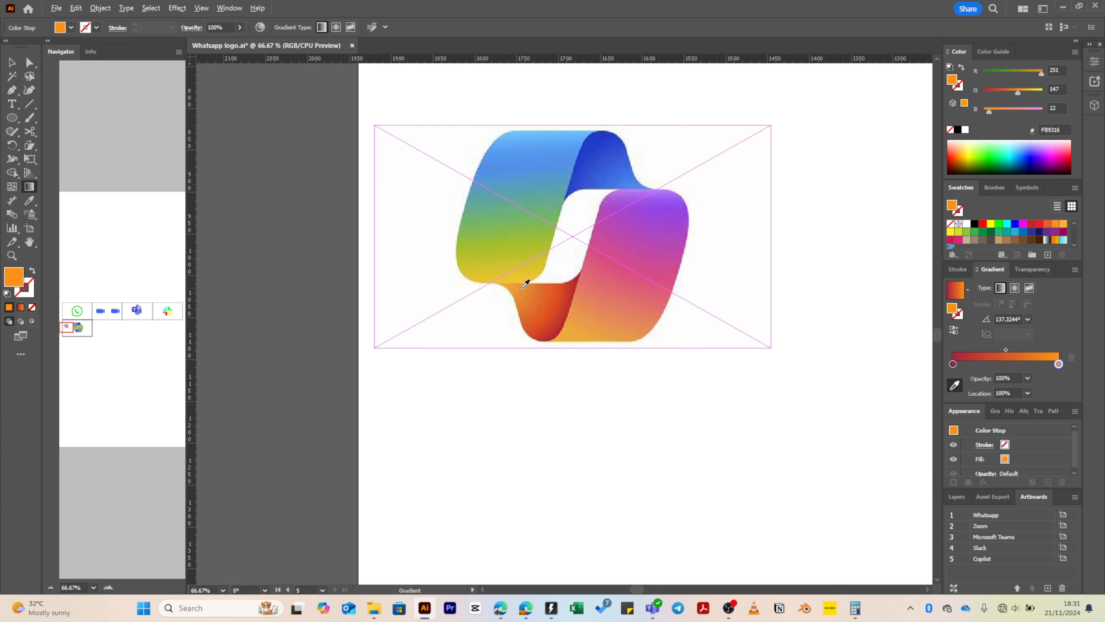
pyautogui.press('space')
pyautogui.press('space')
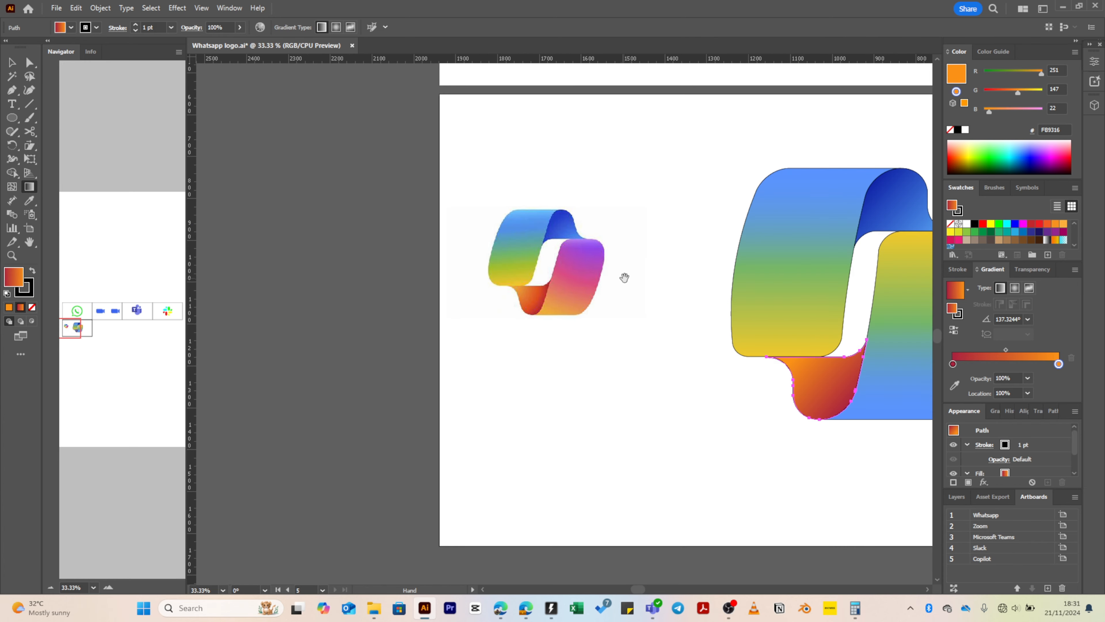
pyautogui.moveTo(640, 282)
pyautogui.mouseDown()
pyautogui.moveTo(472, 368)
pyautogui.moveTo(616, 286)
pyautogui.mouseUp()
pyautogui.press('space')
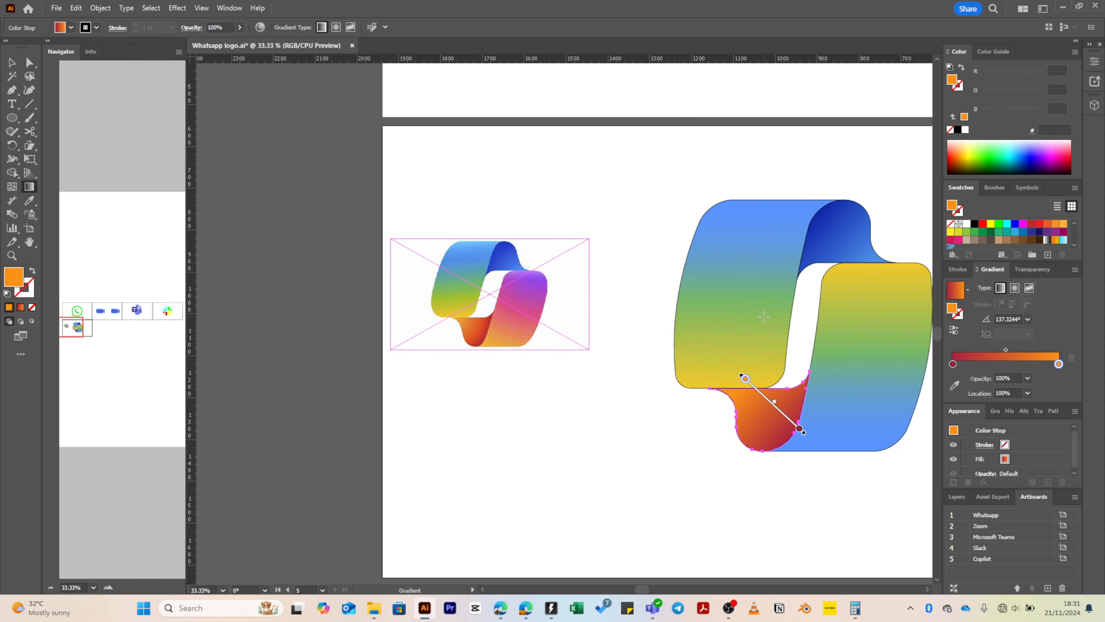
# - Select the large right body and colour its start gradient stop purple 9E6BC9, sampled from the reference's upper-right corner
pyautogui.press('v')
pyautogui.click(832, 340)
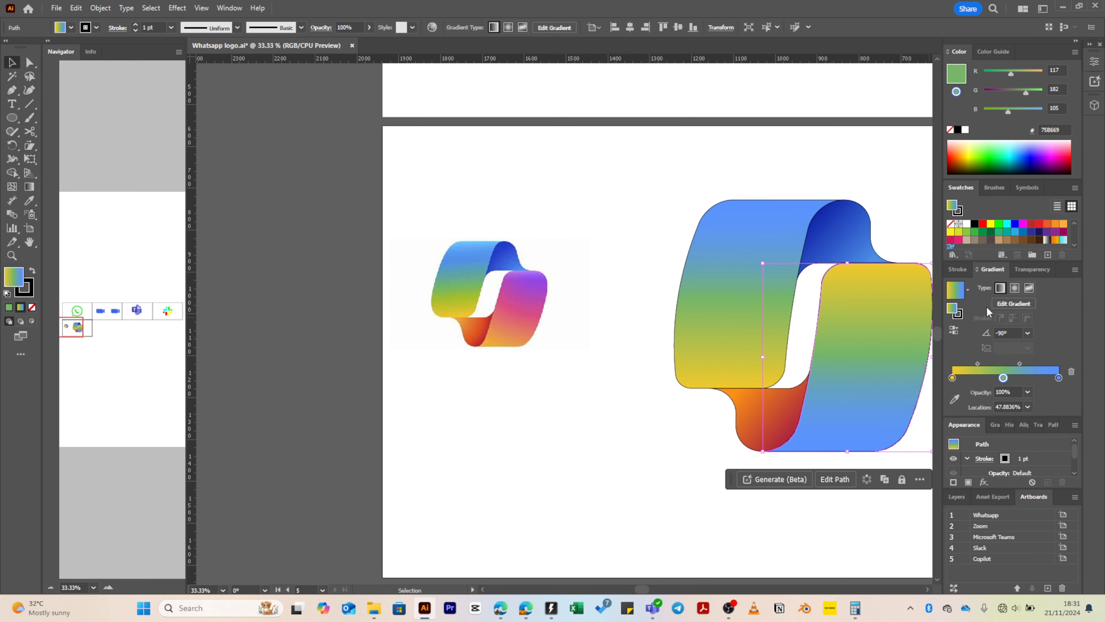
pyautogui.click(998, 304)
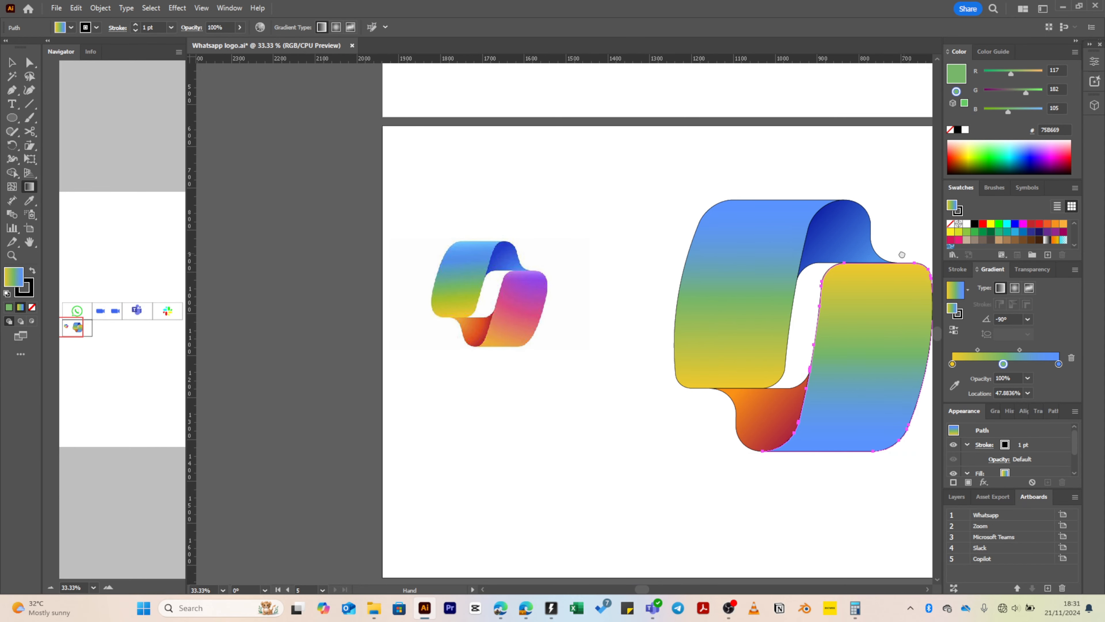
pyautogui.moveTo(901, 254); pyautogui.dragTo(811, 267)
pyautogui.click(953, 364)
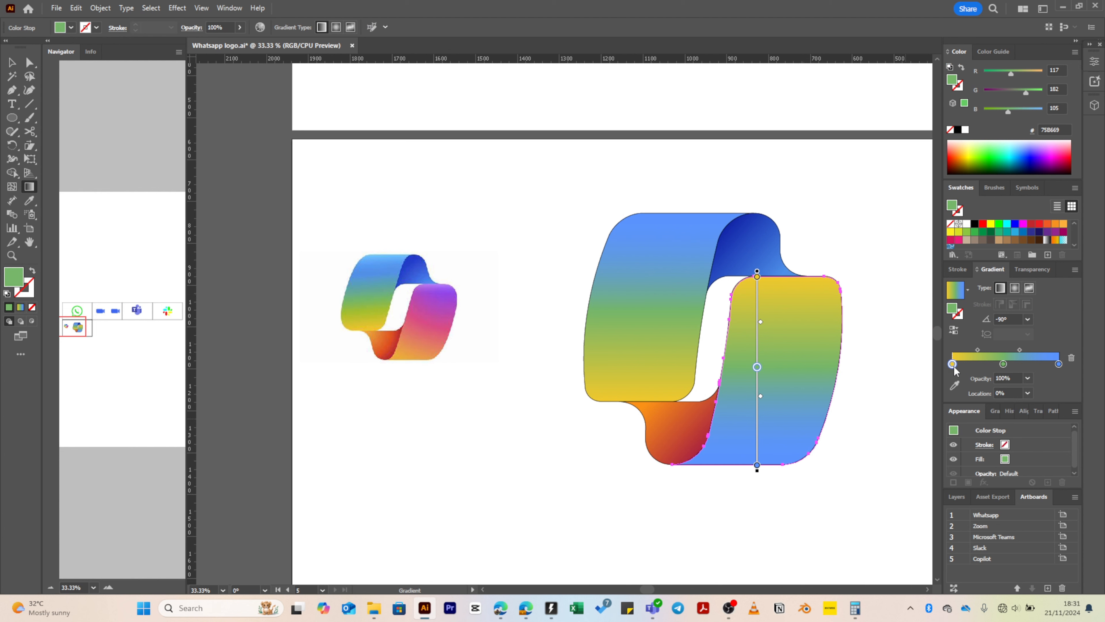
pyautogui.click(955, 385)
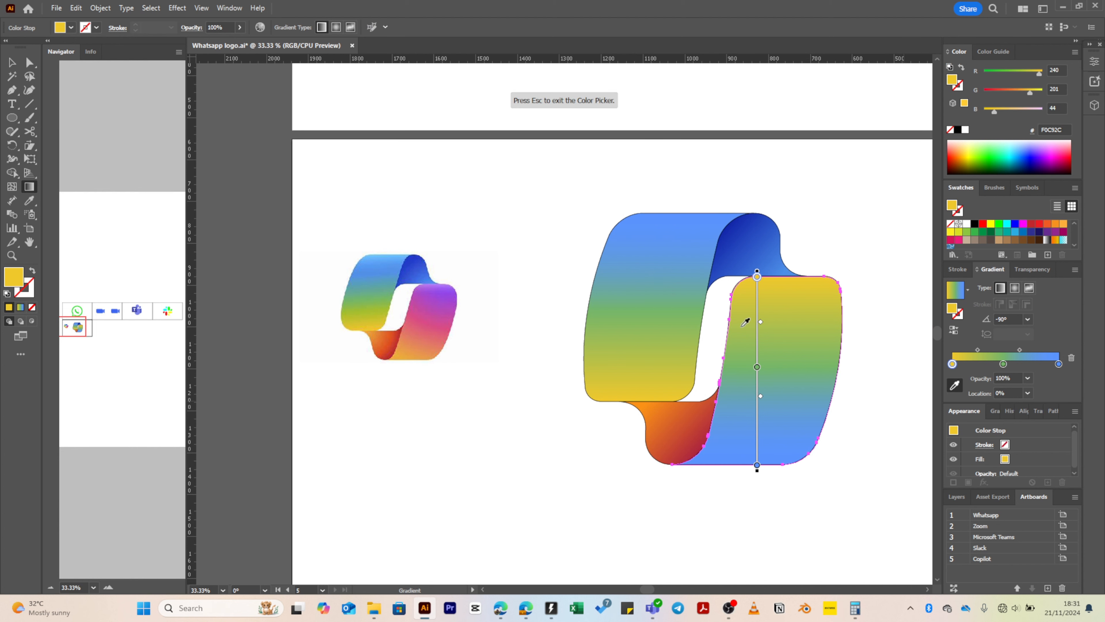
pyautogui.scroll(6, 418, 271)
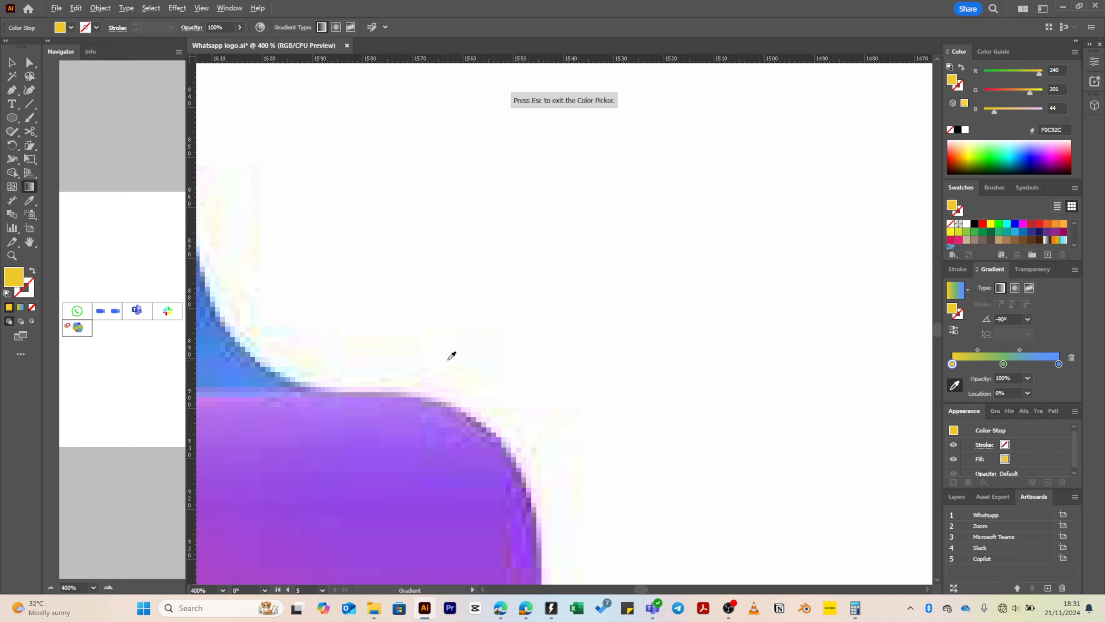
pyautogui.scroll(3, 452, 353)
pyautogui.press('Escape')
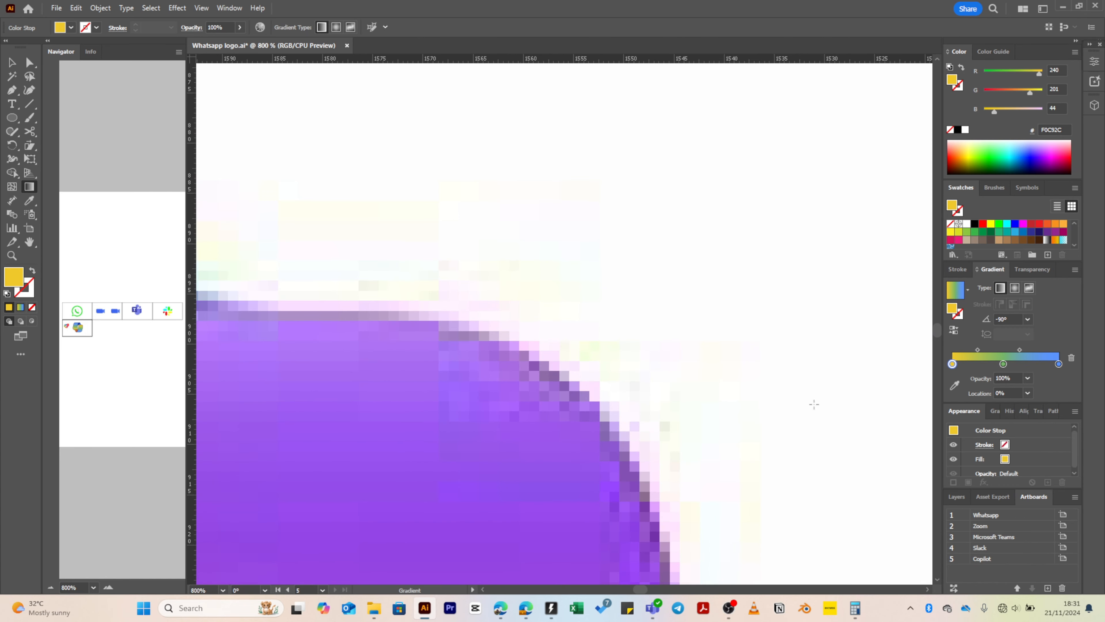
pyautogui.click(955, 384)
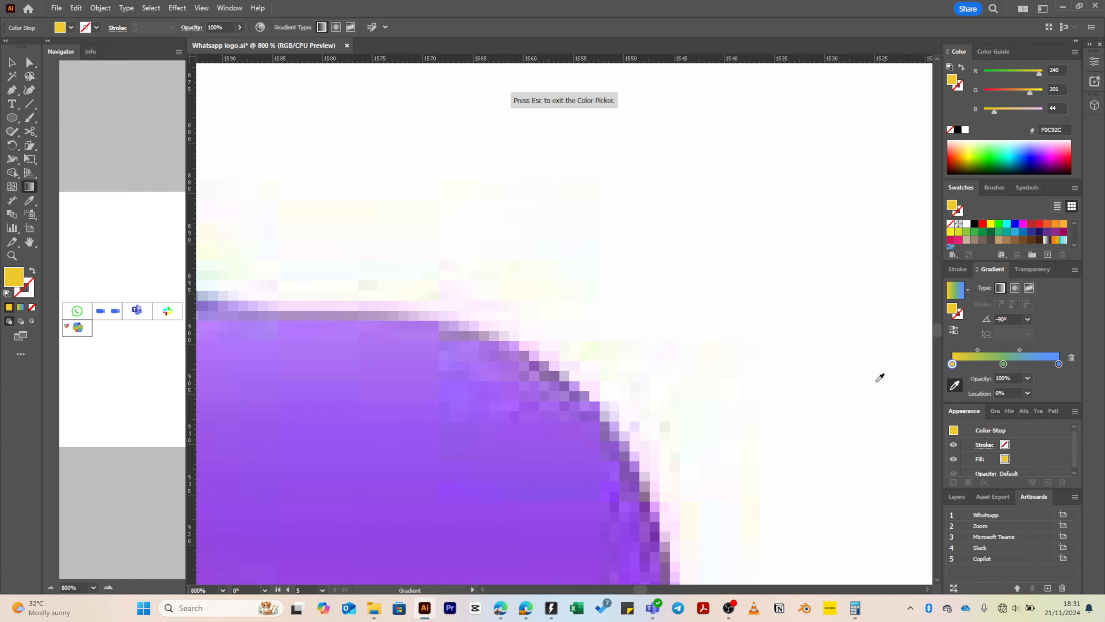
pyautogui.click(526, 375)
pyautogui.scroll(-10, 529, 373)
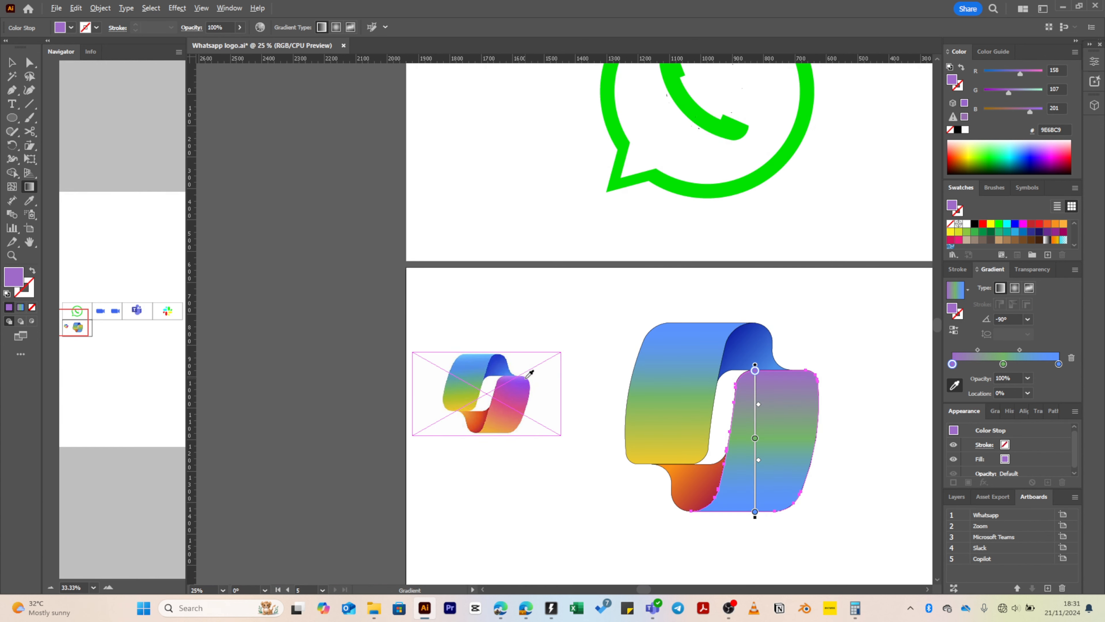
# - Colour the right body's middle gradient stop pink D0427E, sampled from the right edge of the reference's purple-orange body
pyautogui.scroll(5, 529, 373)
pyautogui.scroll(-3, 529, 373)
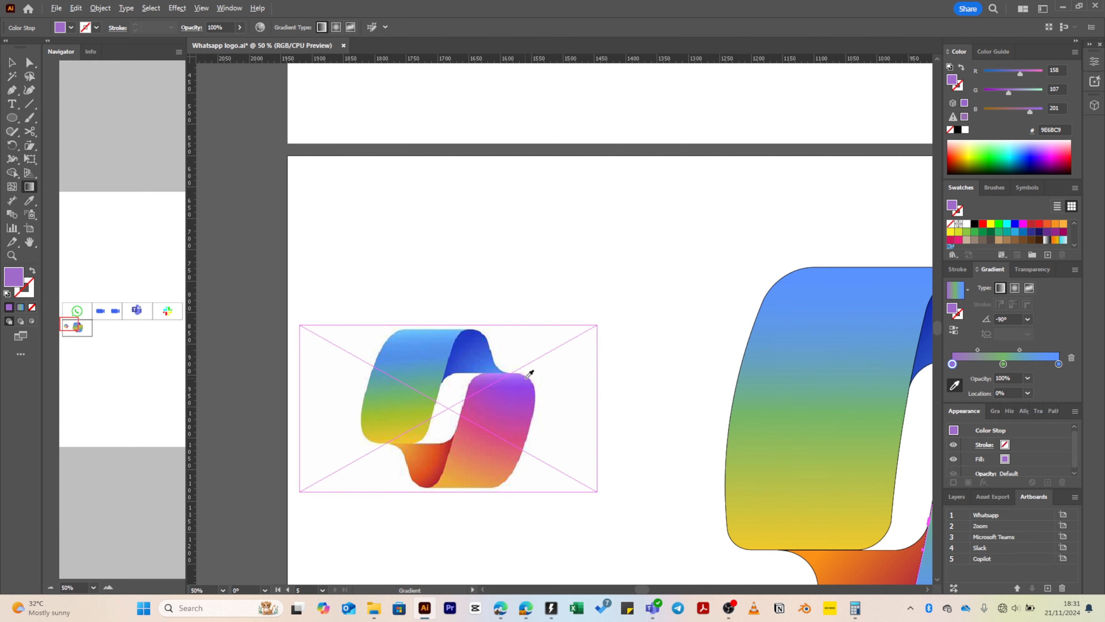
pyautogui.click(1003, 365)
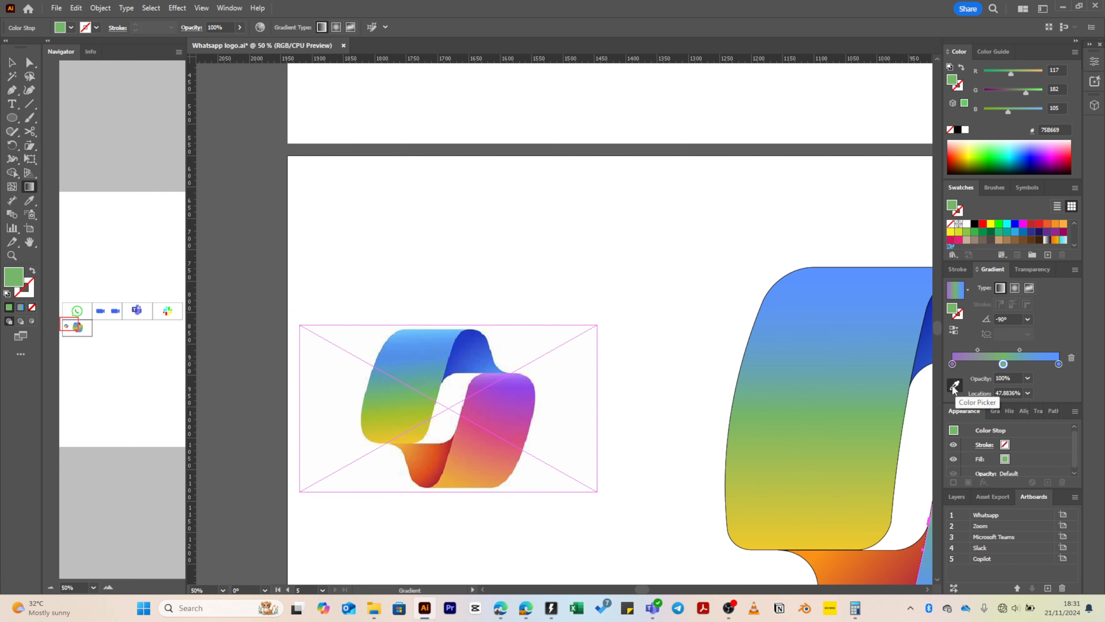
pyautogui.scroll(3, 516, 428)
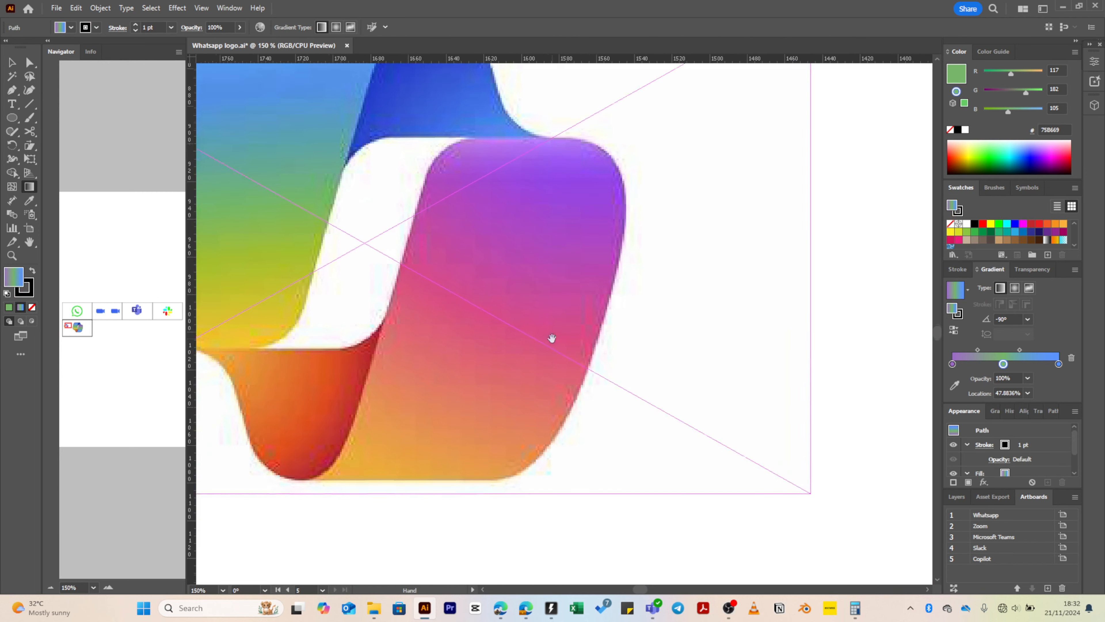
pyautogui.scroll(4, 552, 338)
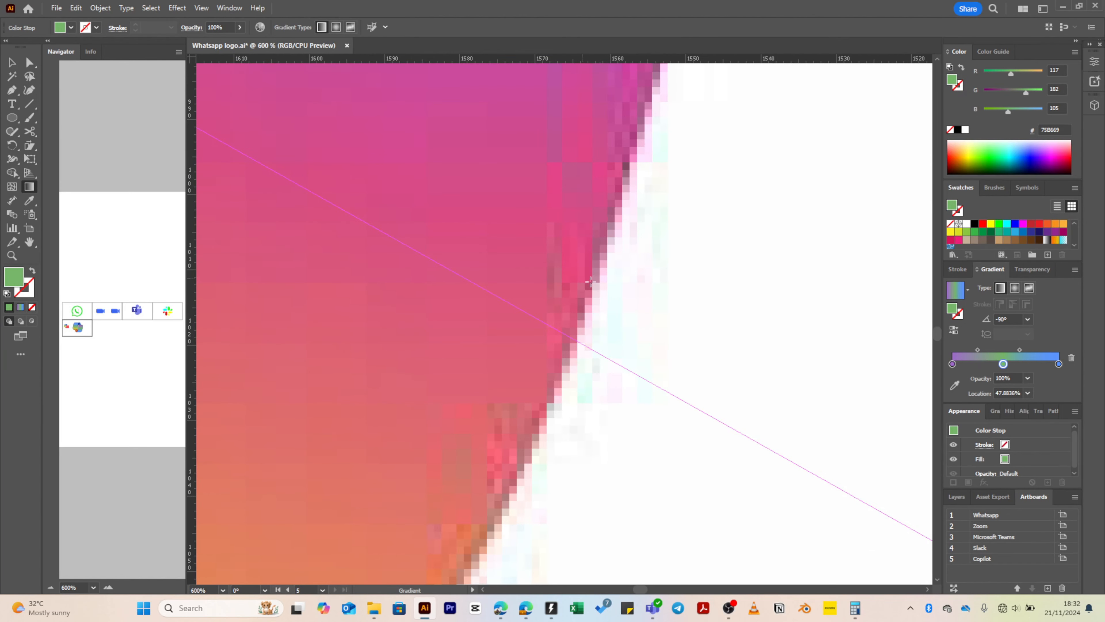
pyautogui.click(954, 384)
pyautogui.click(615, 163)
pyautogui.scroll(-8, 605, 206)
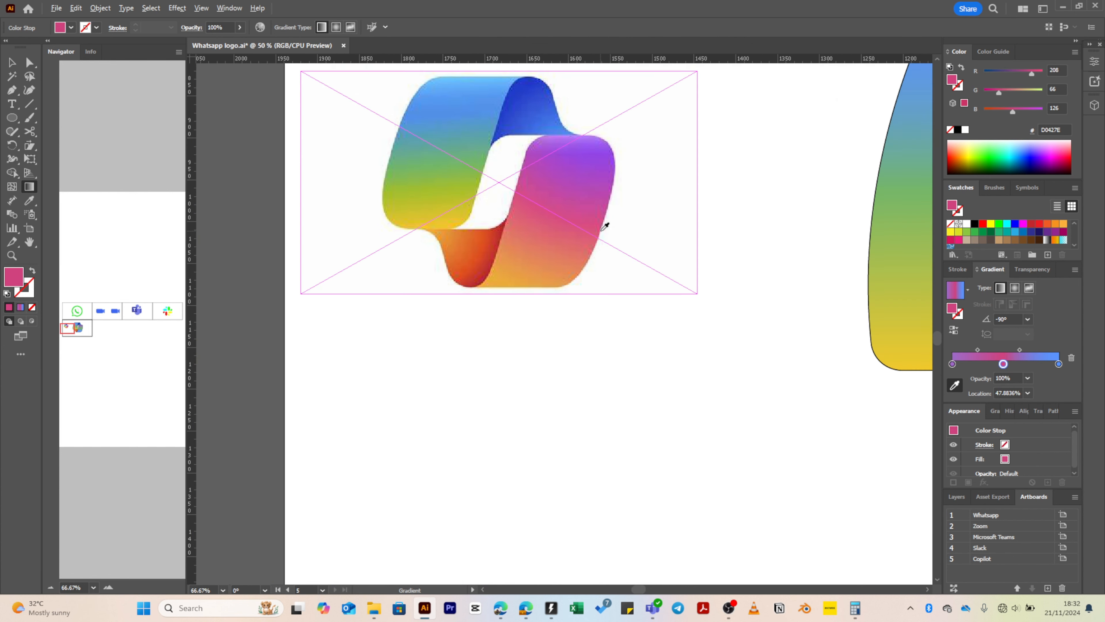
# - Colour the right body's end gradient stop orange ECA522, sampled from the bottom edge of the reference's purple-orange body
pyautogui.scroll(-1, 605, 226)
pyautogui.scroll(3, 605, 226)
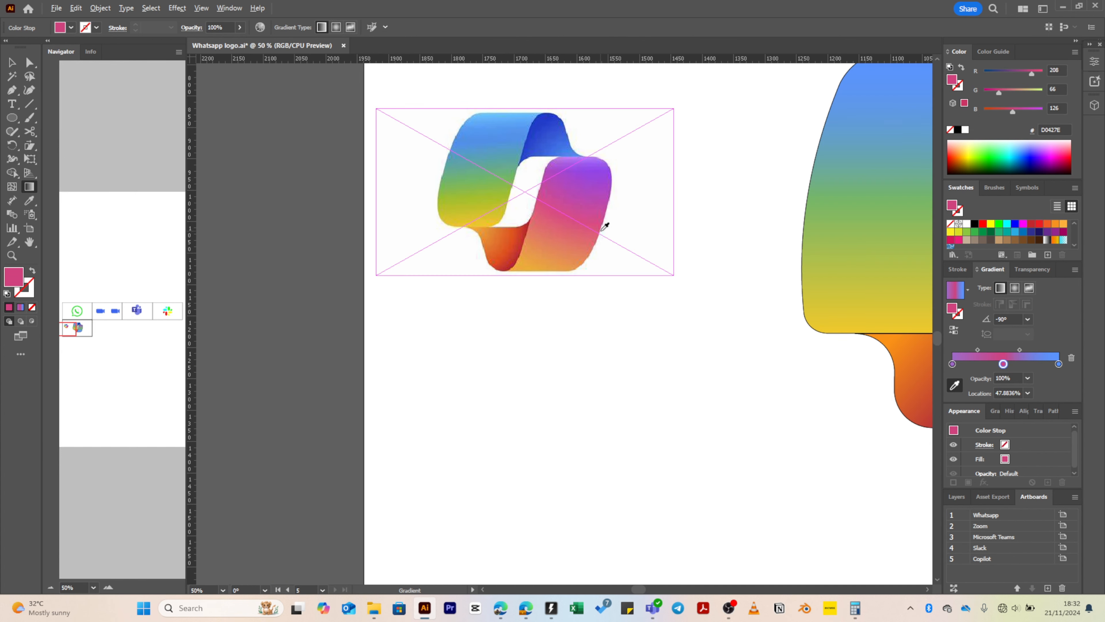
pyautogui.scroll(-2, 605, 226)
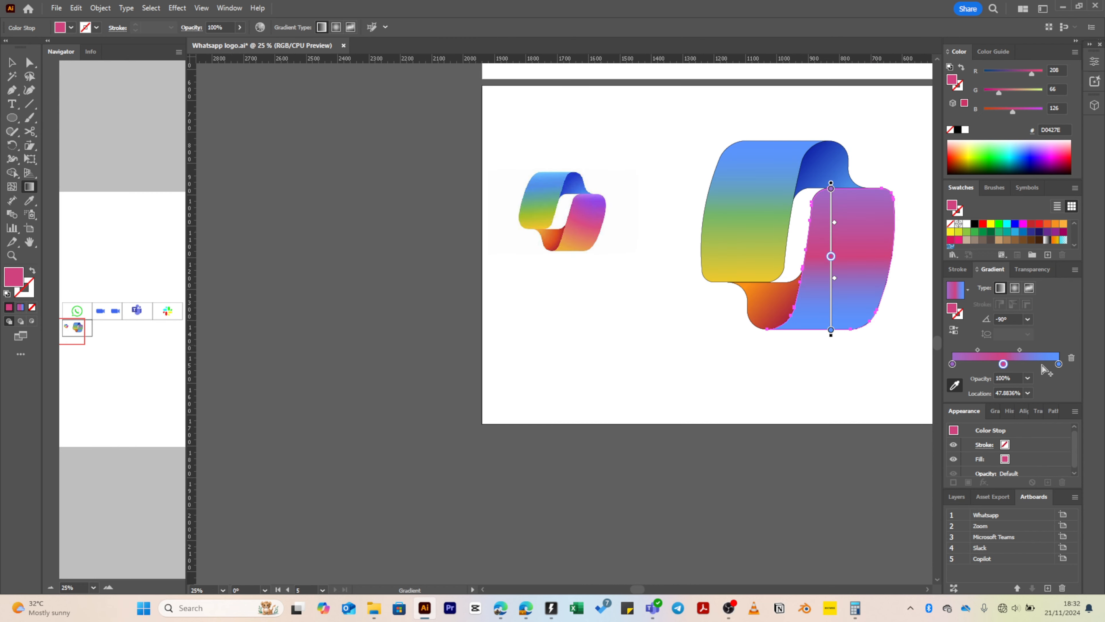
pyautogui.click(1059, 363)
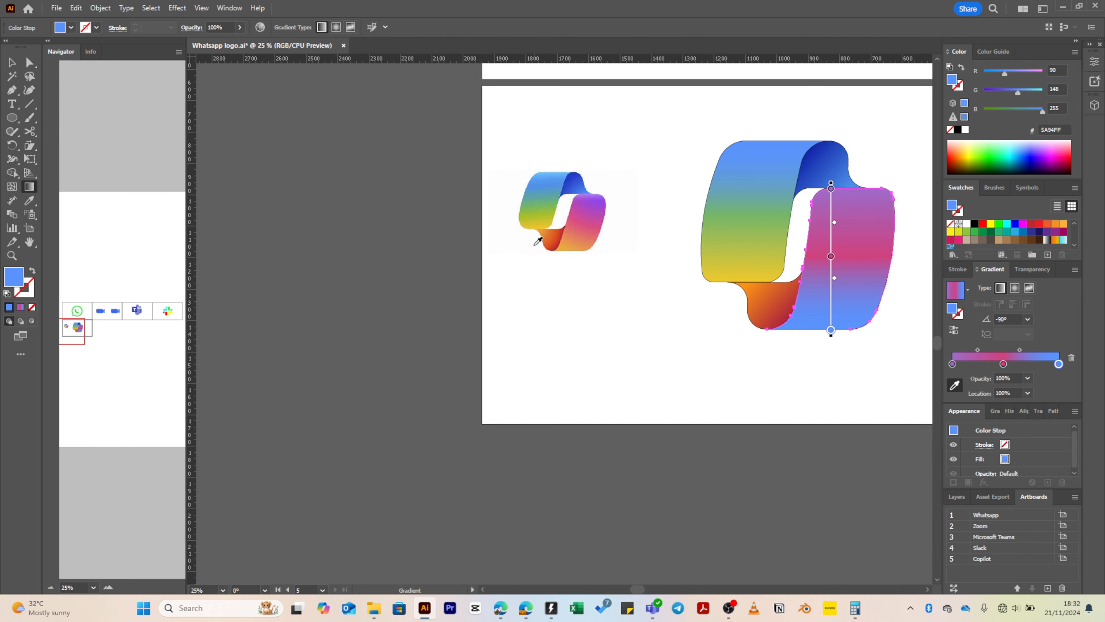
pyautogui.scroll(6, 538, 241)
pyautogui.scroll(2, 523, 231)
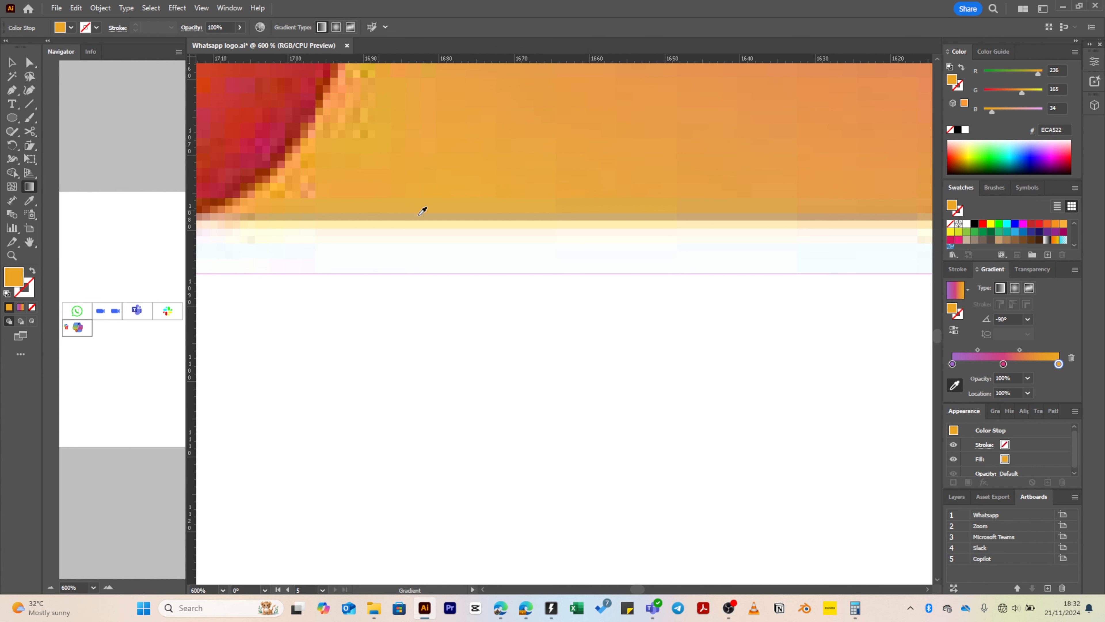
pyautogui.scroll(-8, 501, 210)
pyautogui.moveTo(581, 219); pyautogui.dragTo(508, 376)
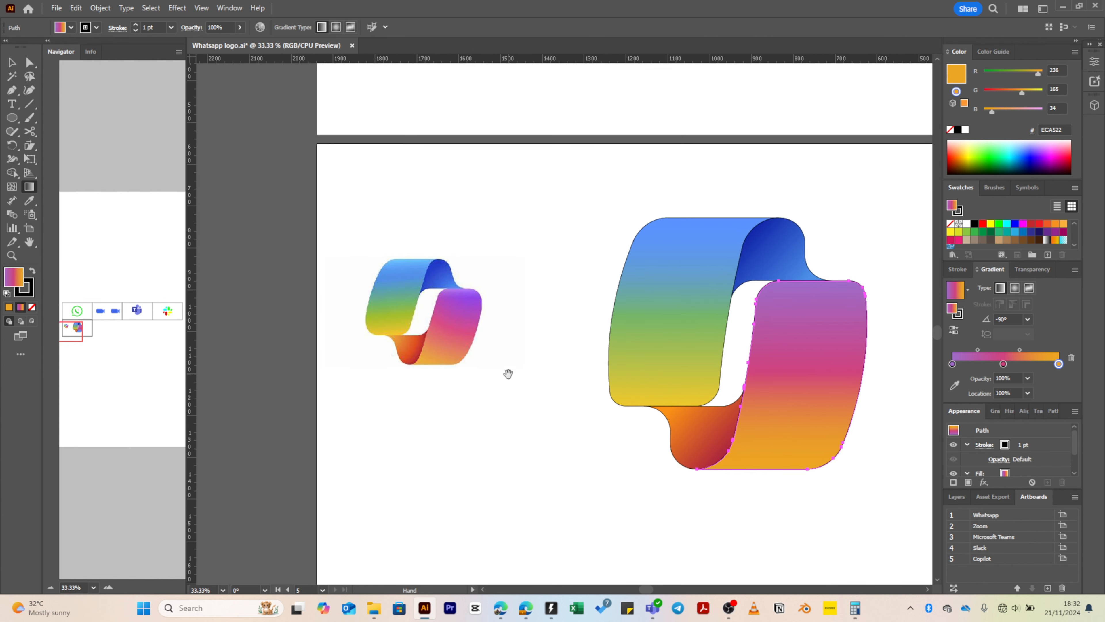
# - Shift the right body and the lower-left fold together slightly to the right, widening the gap between the two logo halves
pyautogui.press('v')
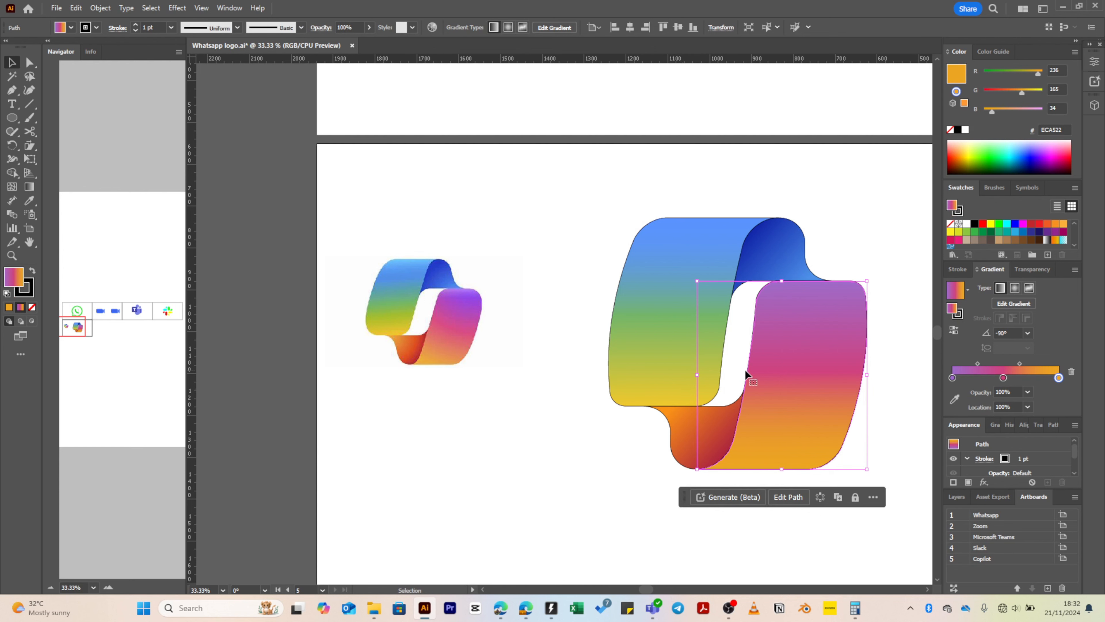
pyautogui.moveTo(799, 360); pyautogui.dragTo(686, 352)
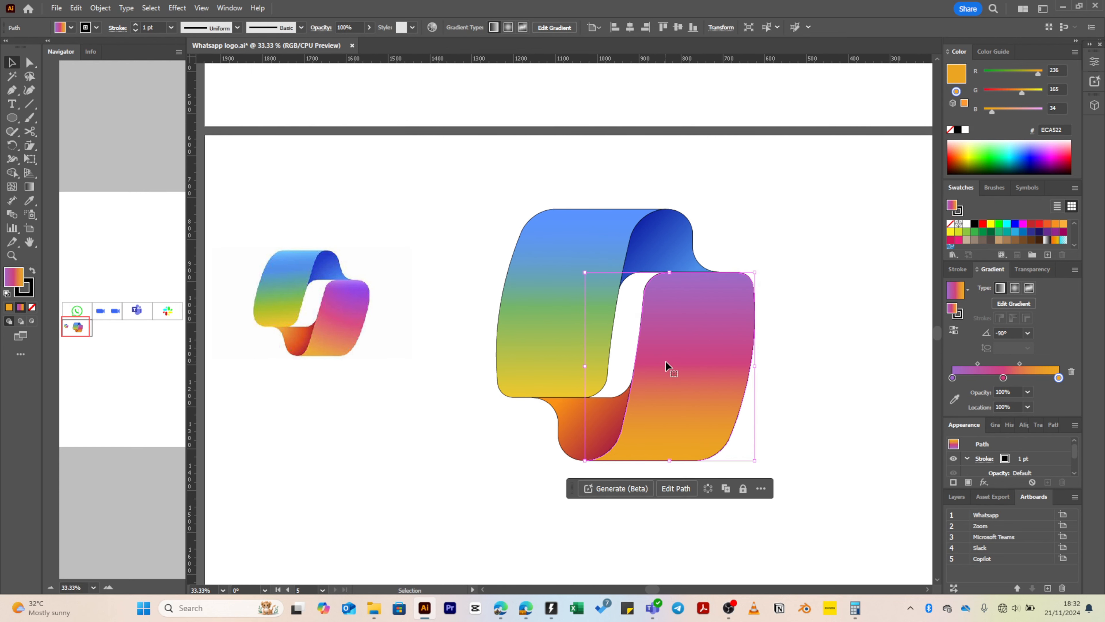
pyautogui.keyDown('shift'); pyautogui.click(668, 366); pyautogui.keyUp('shift')
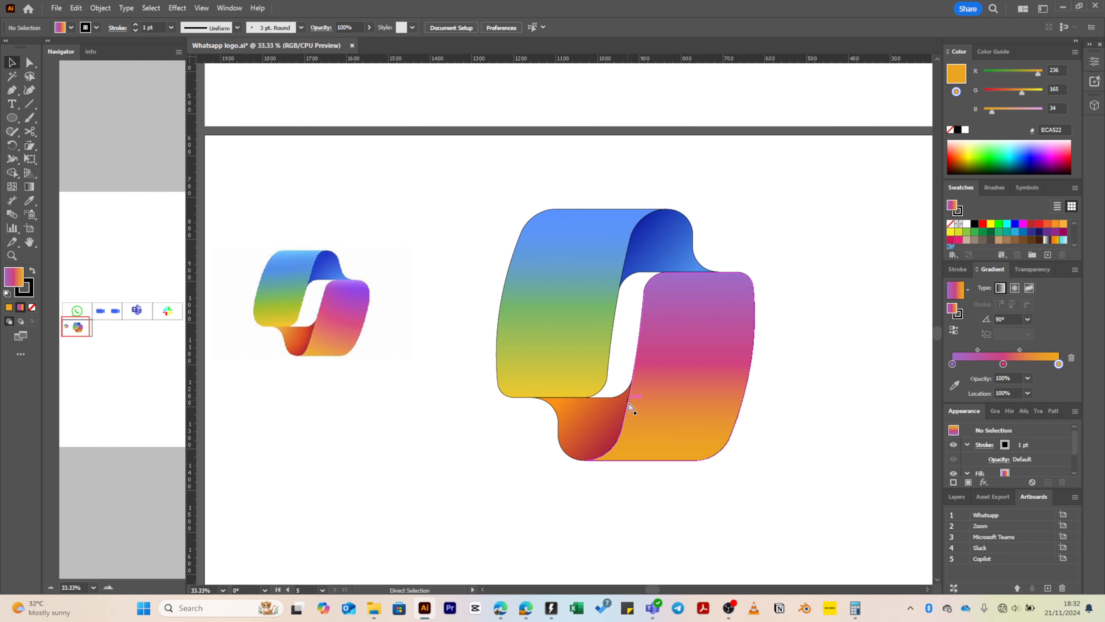
pyautogui.click(623, 416)
pyautogui.moveTo(661, 380); pyautogui.dragTo(676, 383)
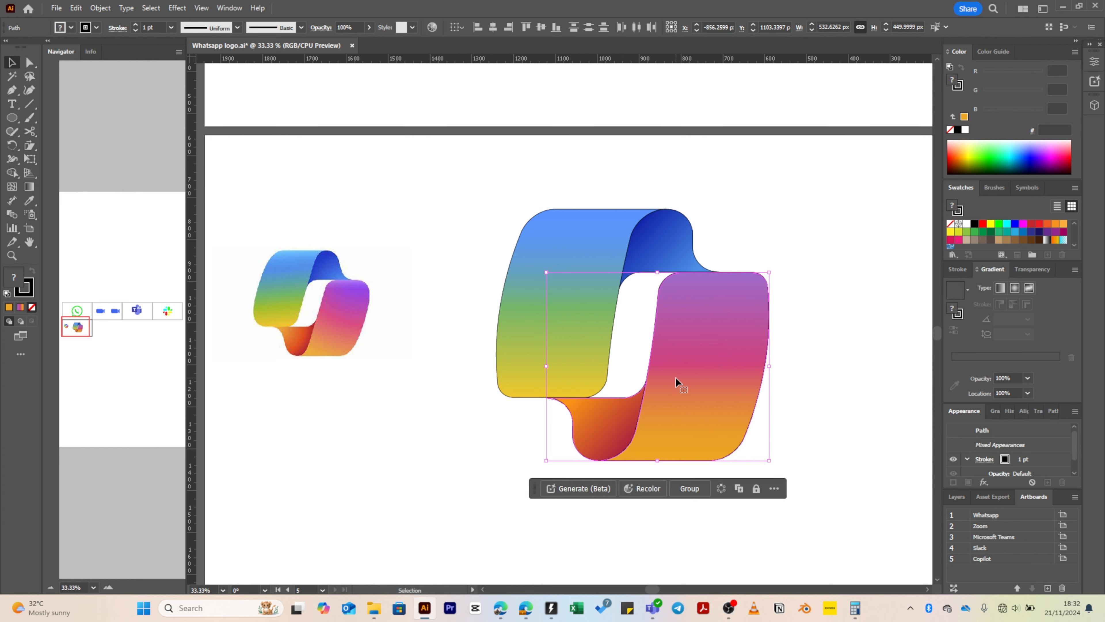
pyautogui.scroll(-3, 677, 381)
pyautogui.click(658, 317)
pyautogui.scroll(2, 678, 360)
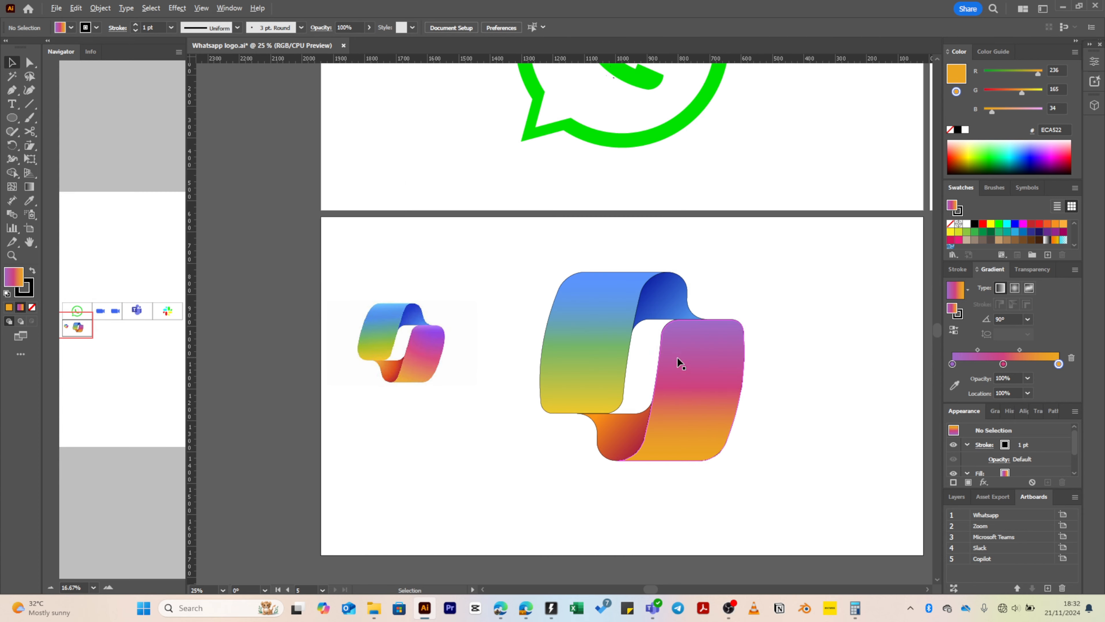
# - Shear all four logo pieces together so their tops lean slightly right, making the logo about 658 px wide
pyautogui.moveTo(776, 511); pyautogui.dragTo(775, 510)
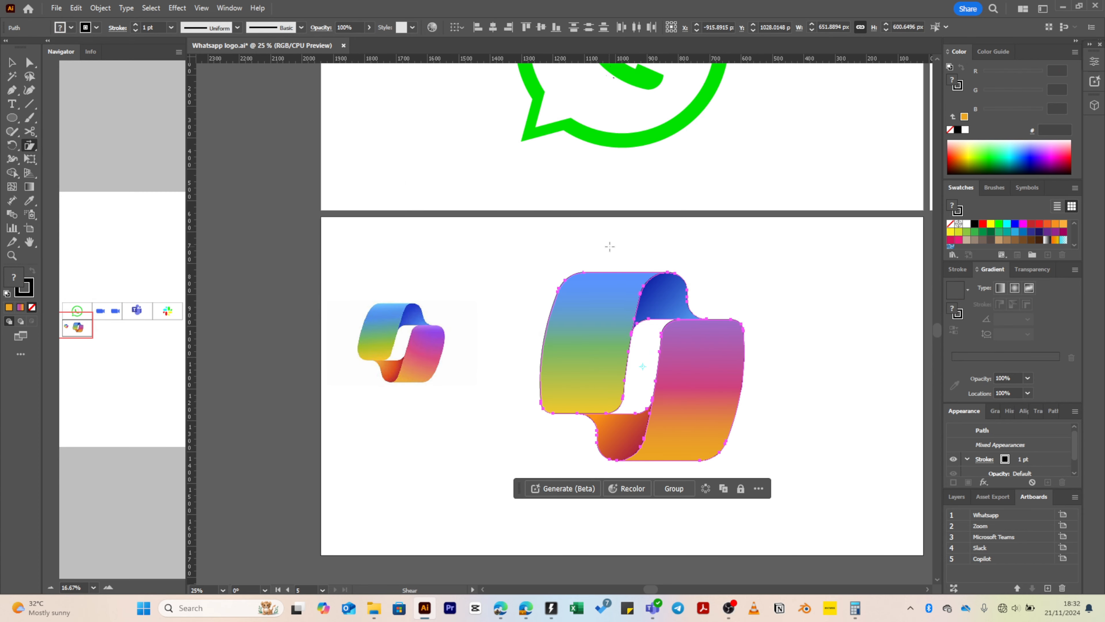
pyautogui.moveTo(622, 258); pyautogui.dragTo(629, 261)
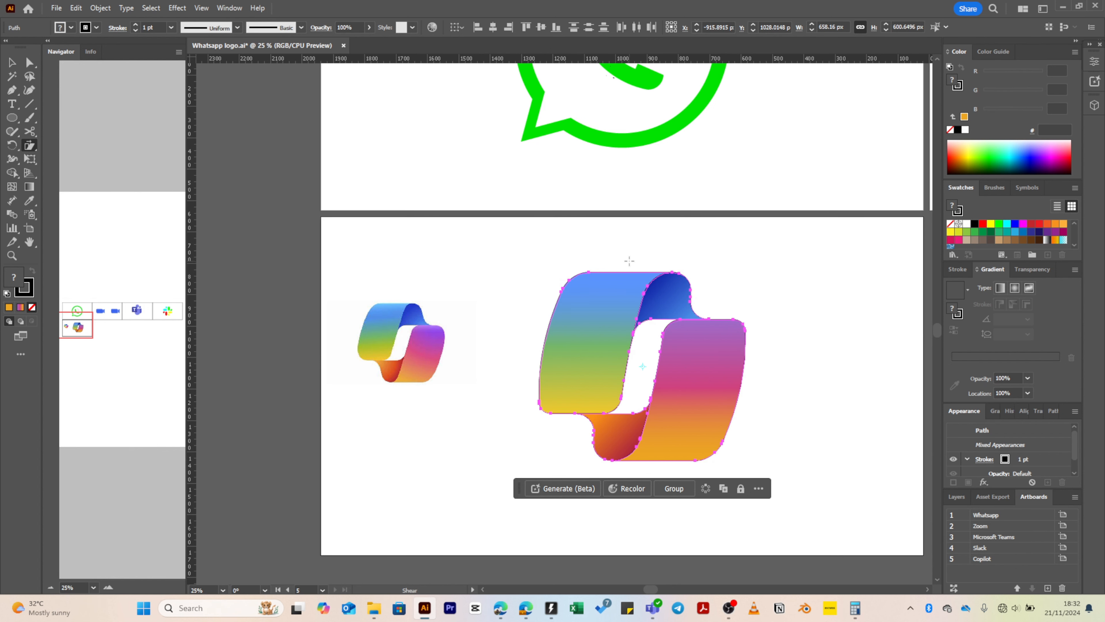
pyautogui.click(630, 240)
# - Remove the black stroke from all four pieces of the Copilot logo
pyautogui.scroll(-1, 671, 274)
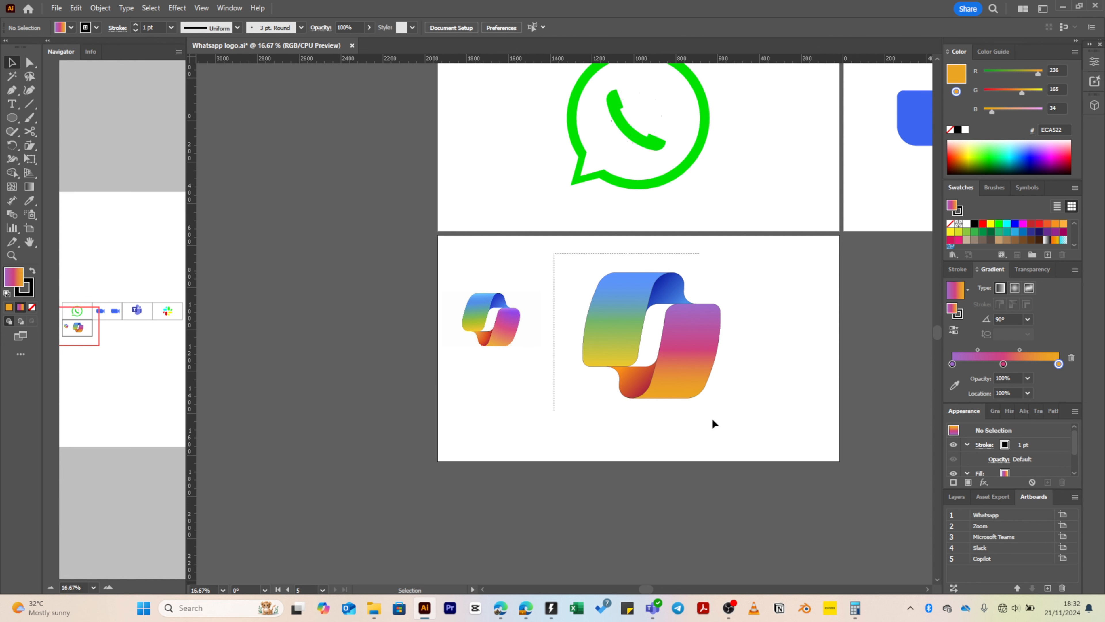
pyautogui.moveTo(714, 424); pyautogui.dragTo(716, 425)
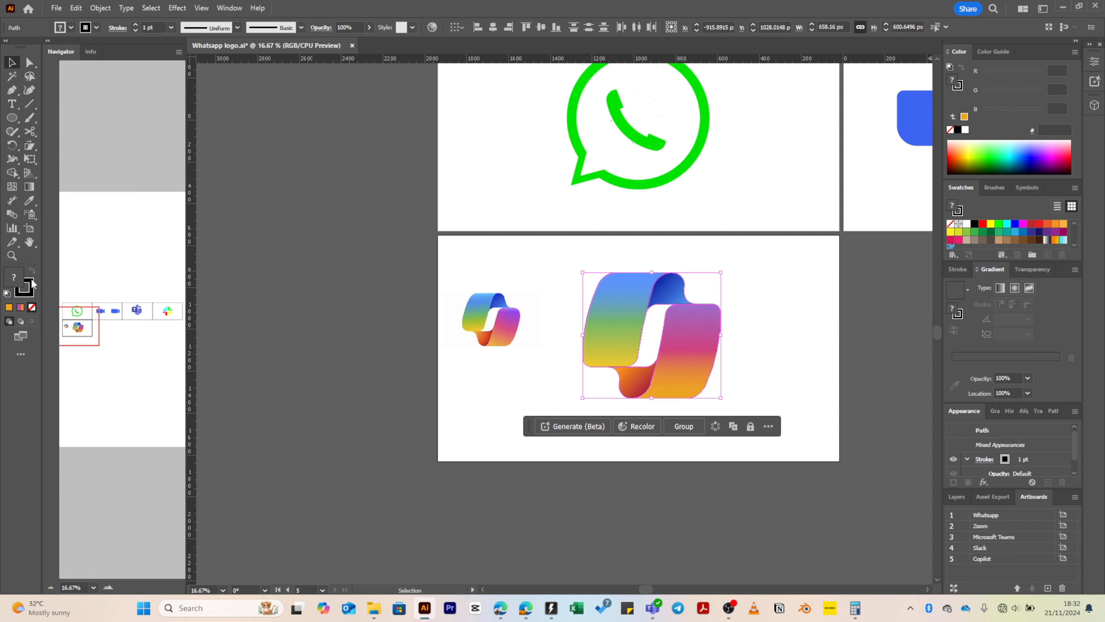
pyautogui.click(32, 307)
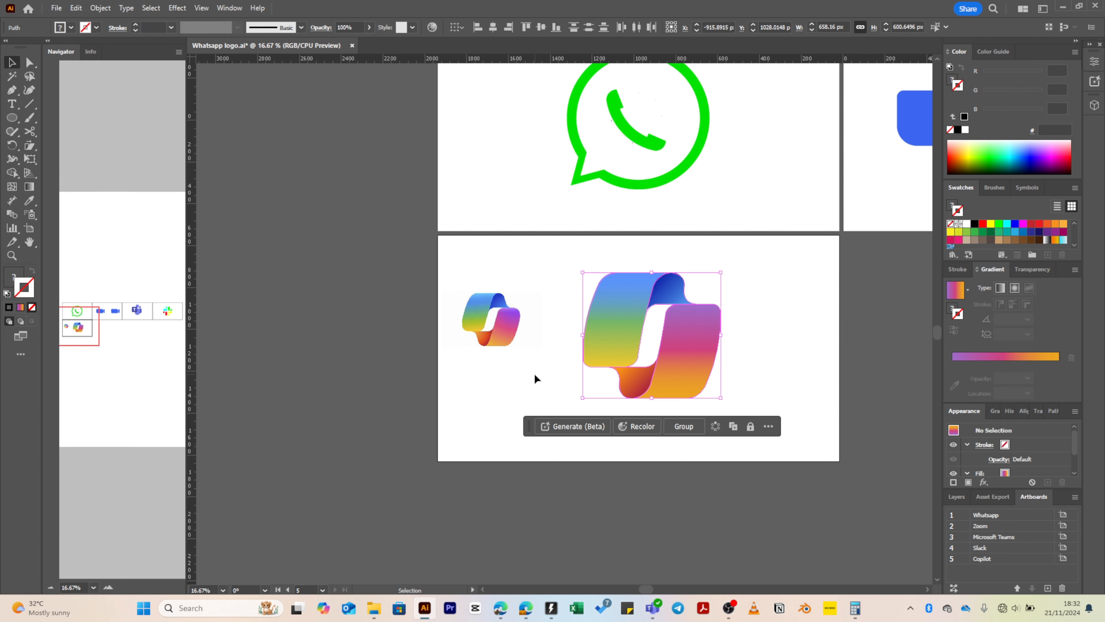
# - Move the Copilot reference image off the artboard, onto the empty canvas to its left
pyautogui.click(534, 354)
pyautogui.moveTo(493, 320)
pyautogui.mouseDown()
pyautogui.moveTo(375, 324)
pyautogui.moveTo(345, 292)
pyautogui.mouseUp()
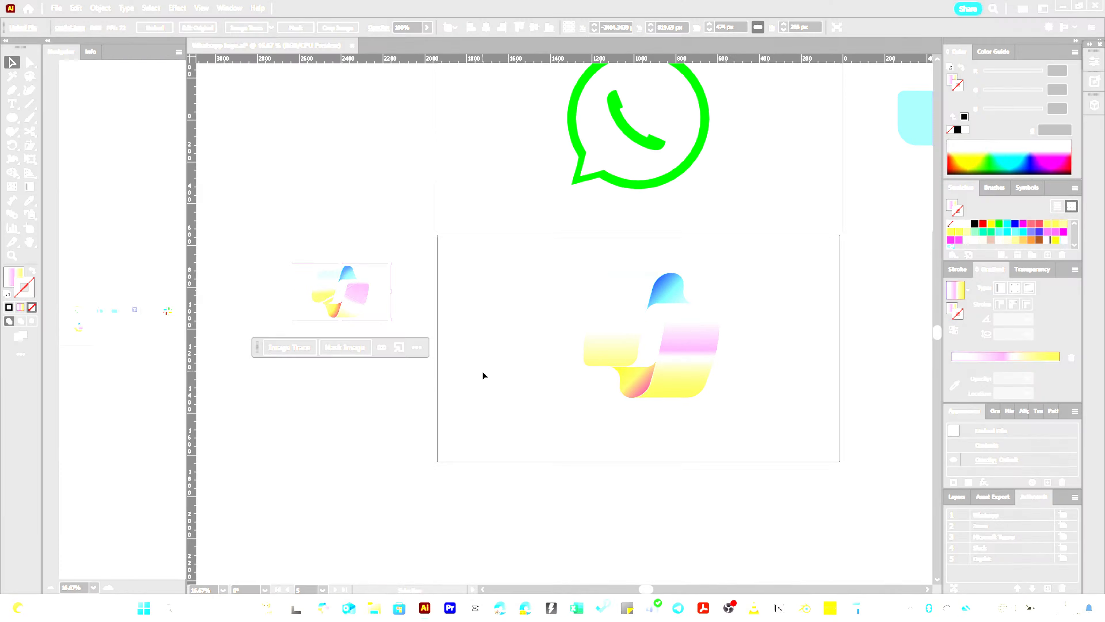